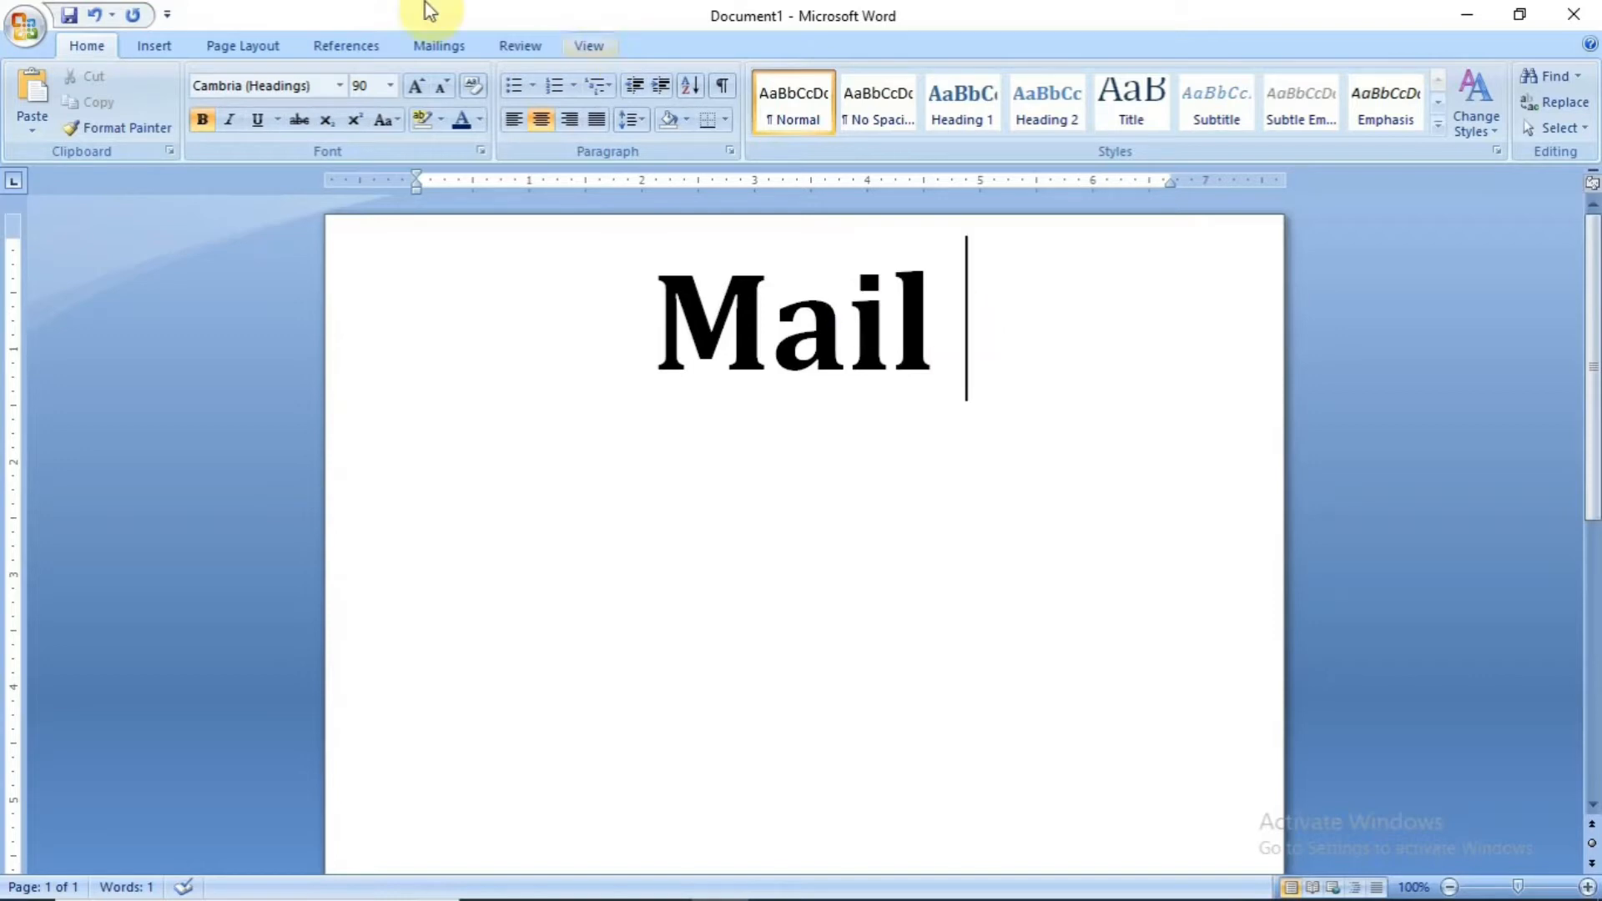
Step: Delete the large heading word "Mail" from the document and bring up the mailing commands
left_click(432, 45)
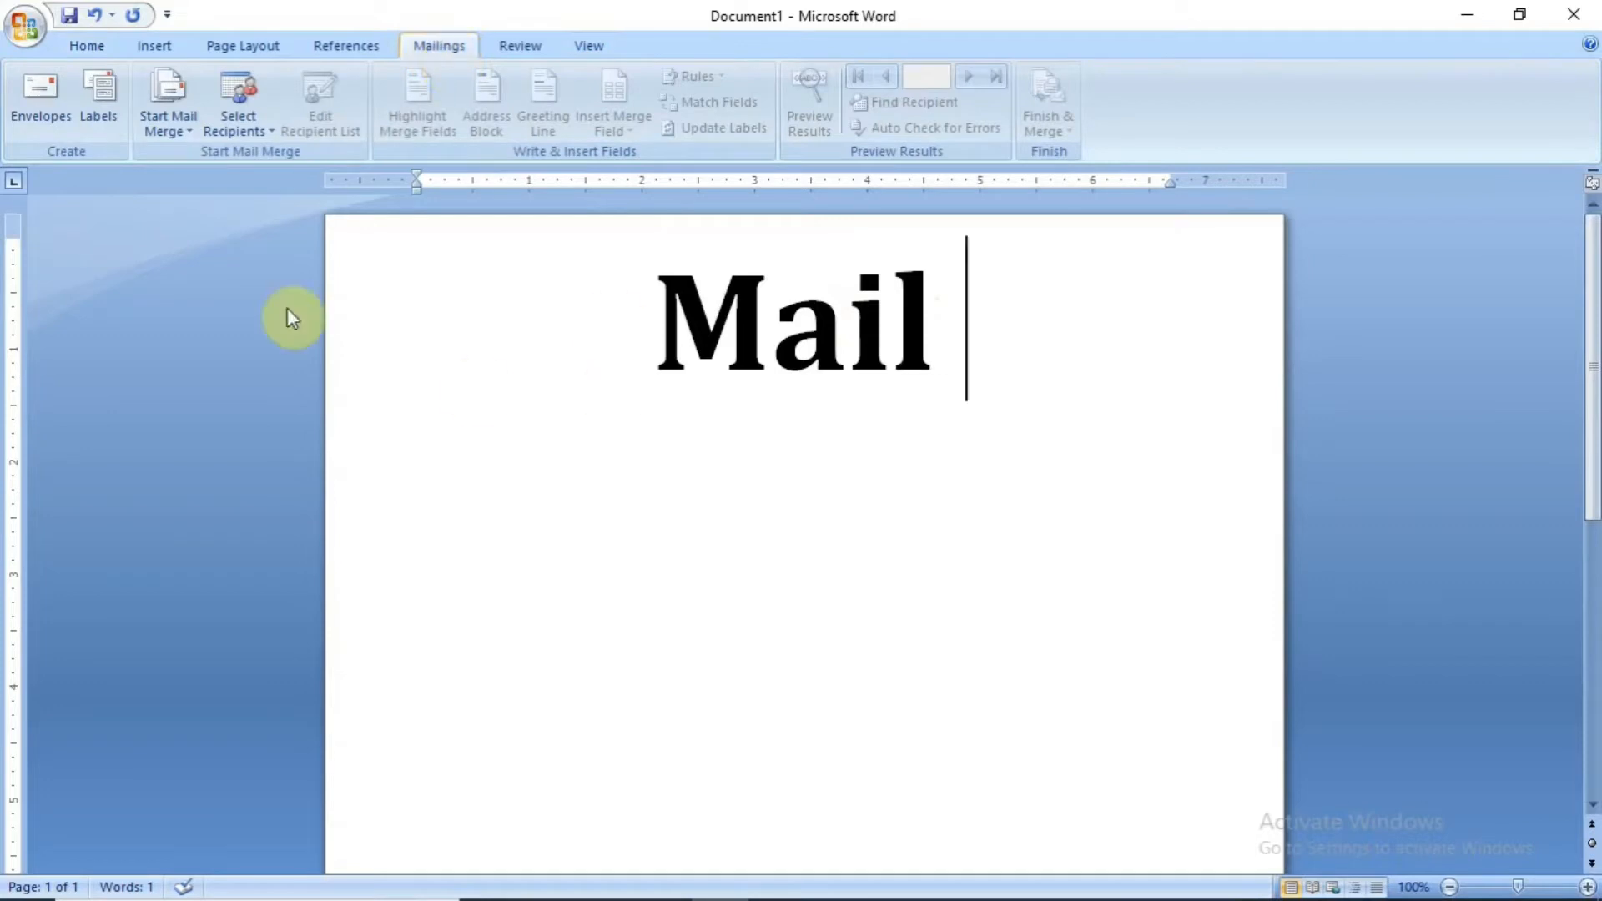
left_click(648, 383)
left_click_drag(665, 347, 952, 364)
key("Delete")
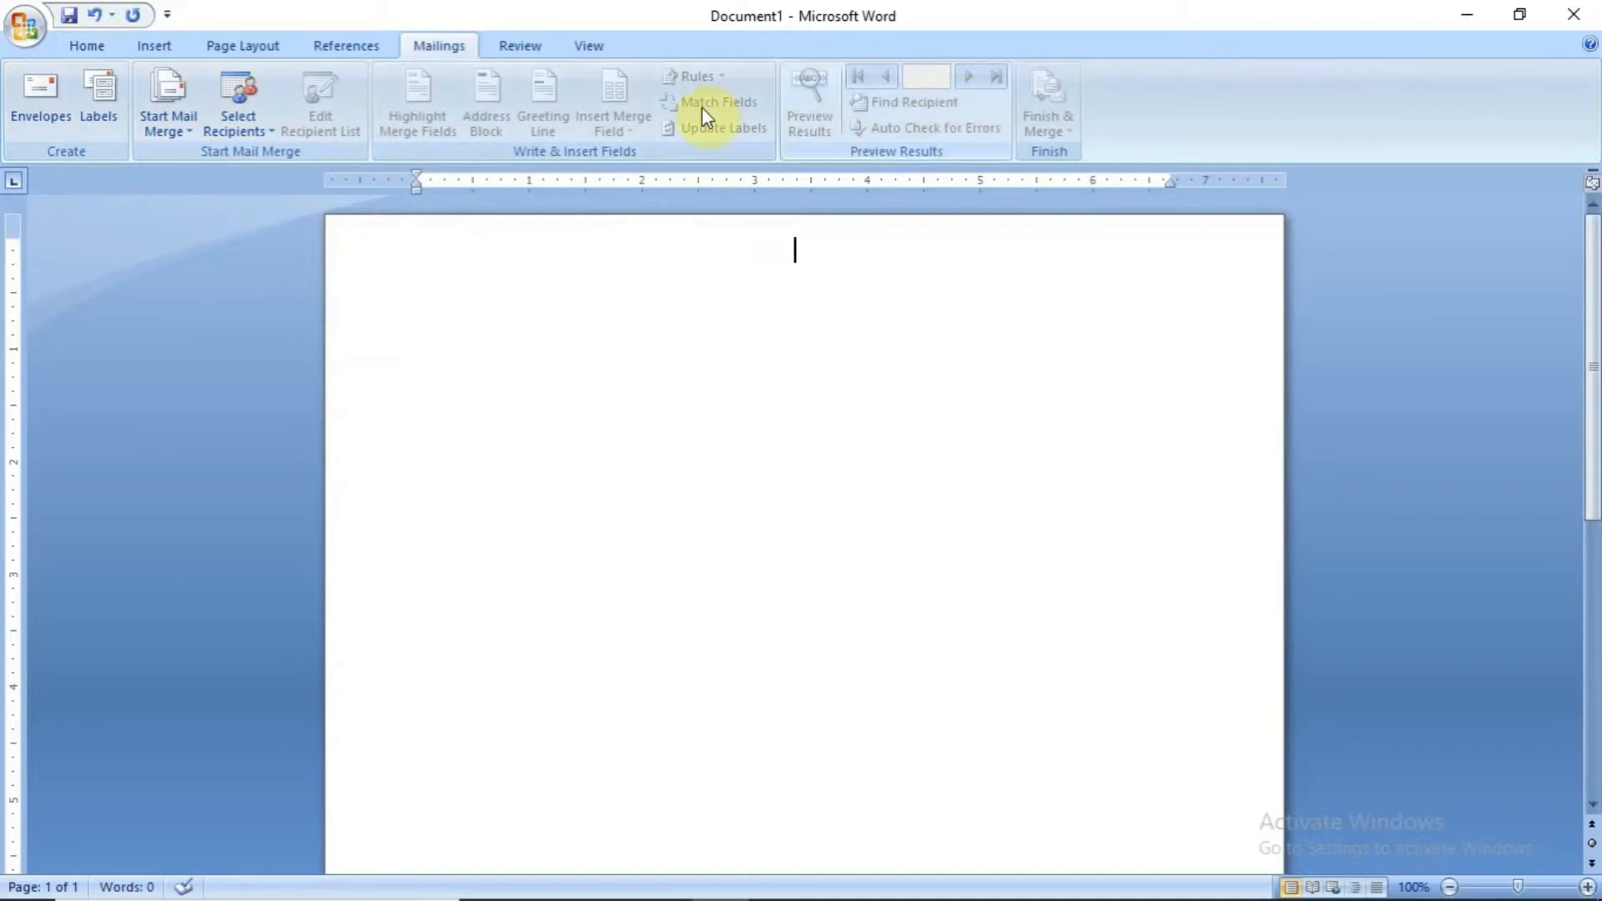
left_click(164, 122)
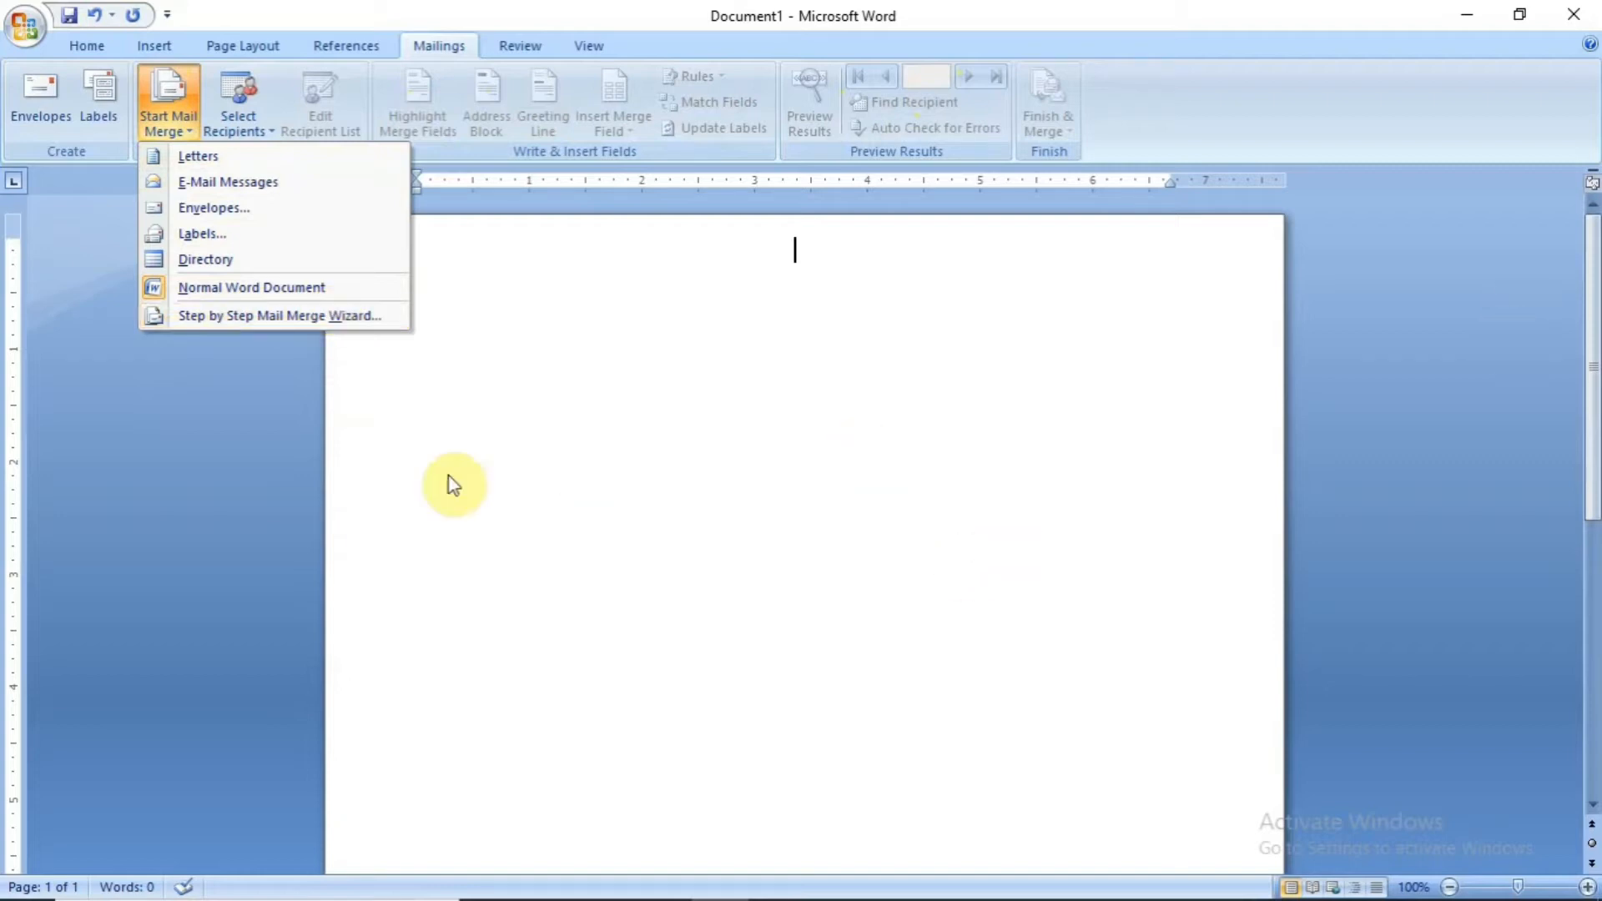
left_click(325, 317)
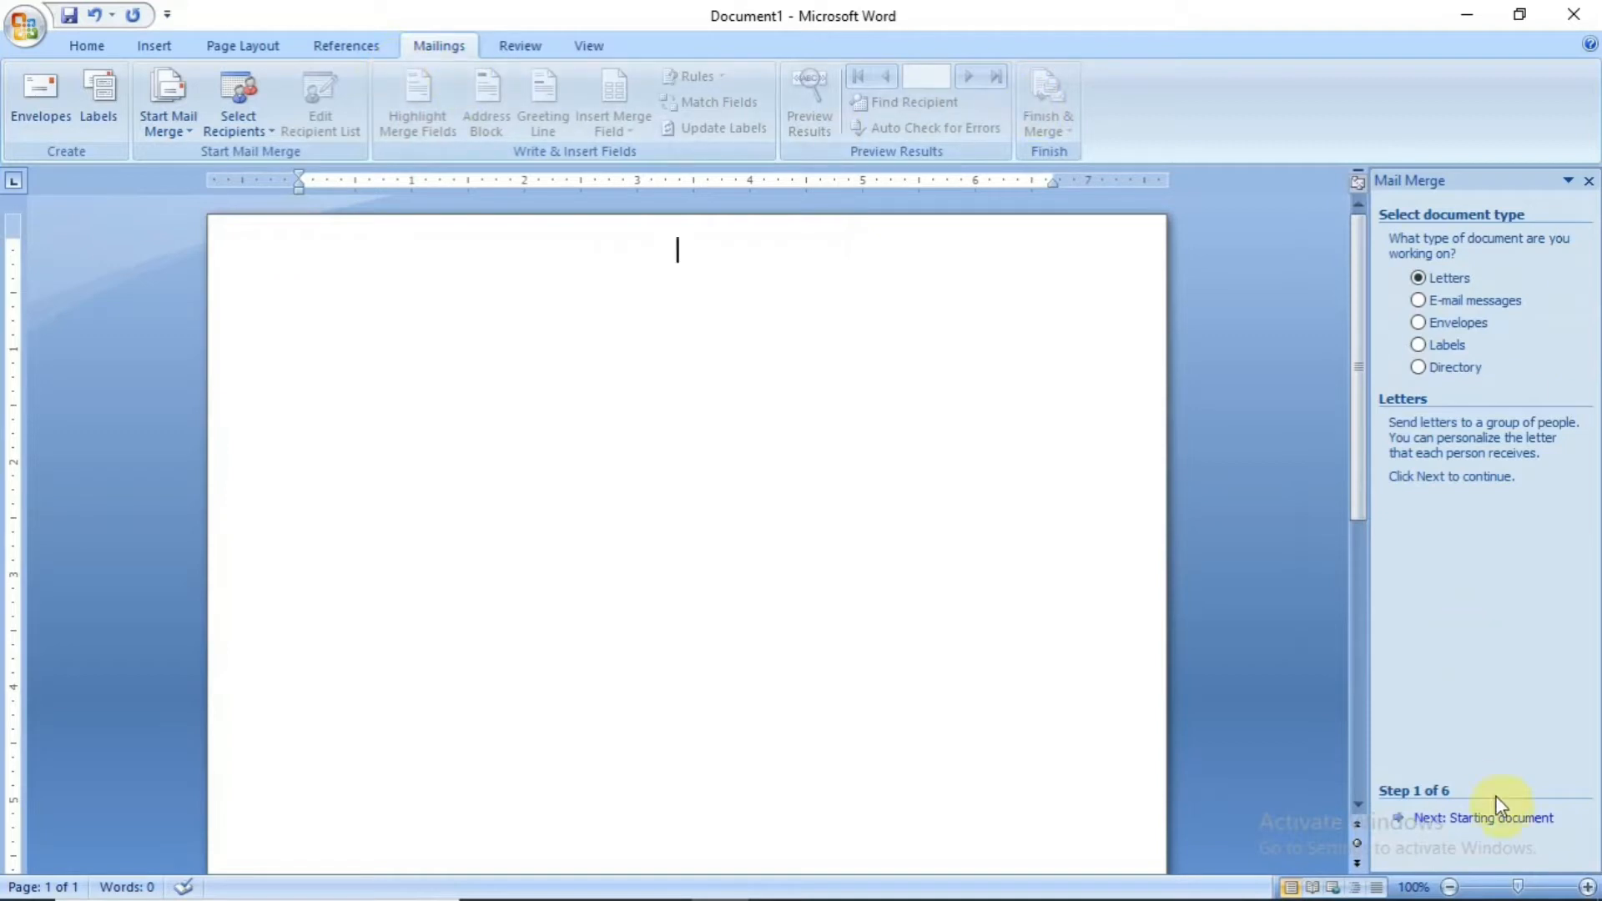
left_click(1589, 182)
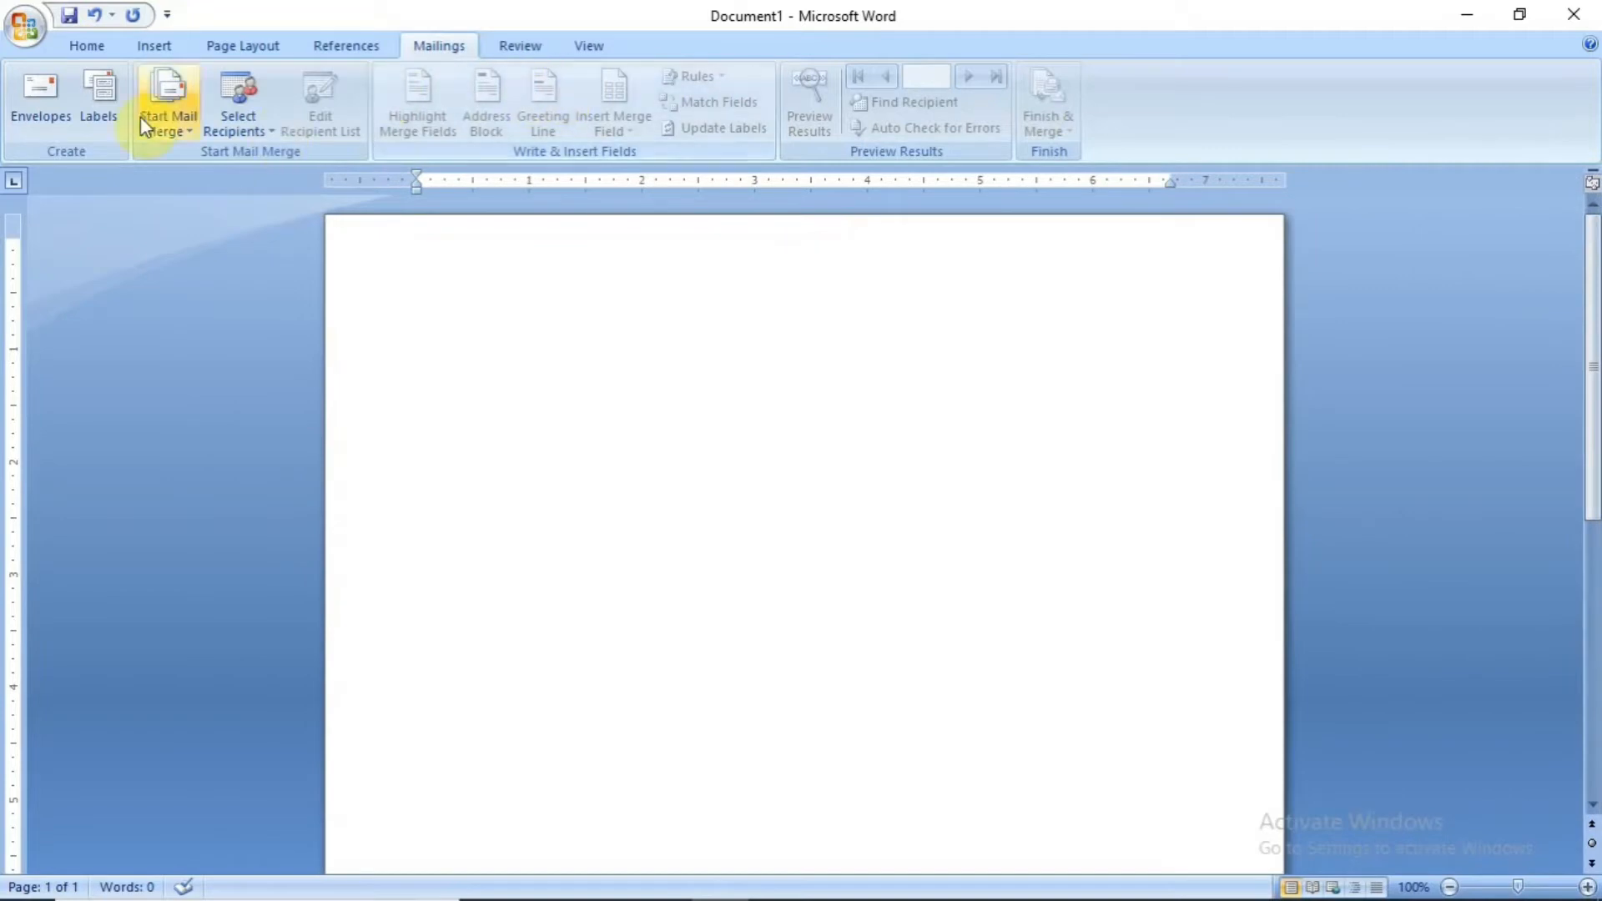
Step: Start a mail merge with Letters as the document type
left_click(164, 129)
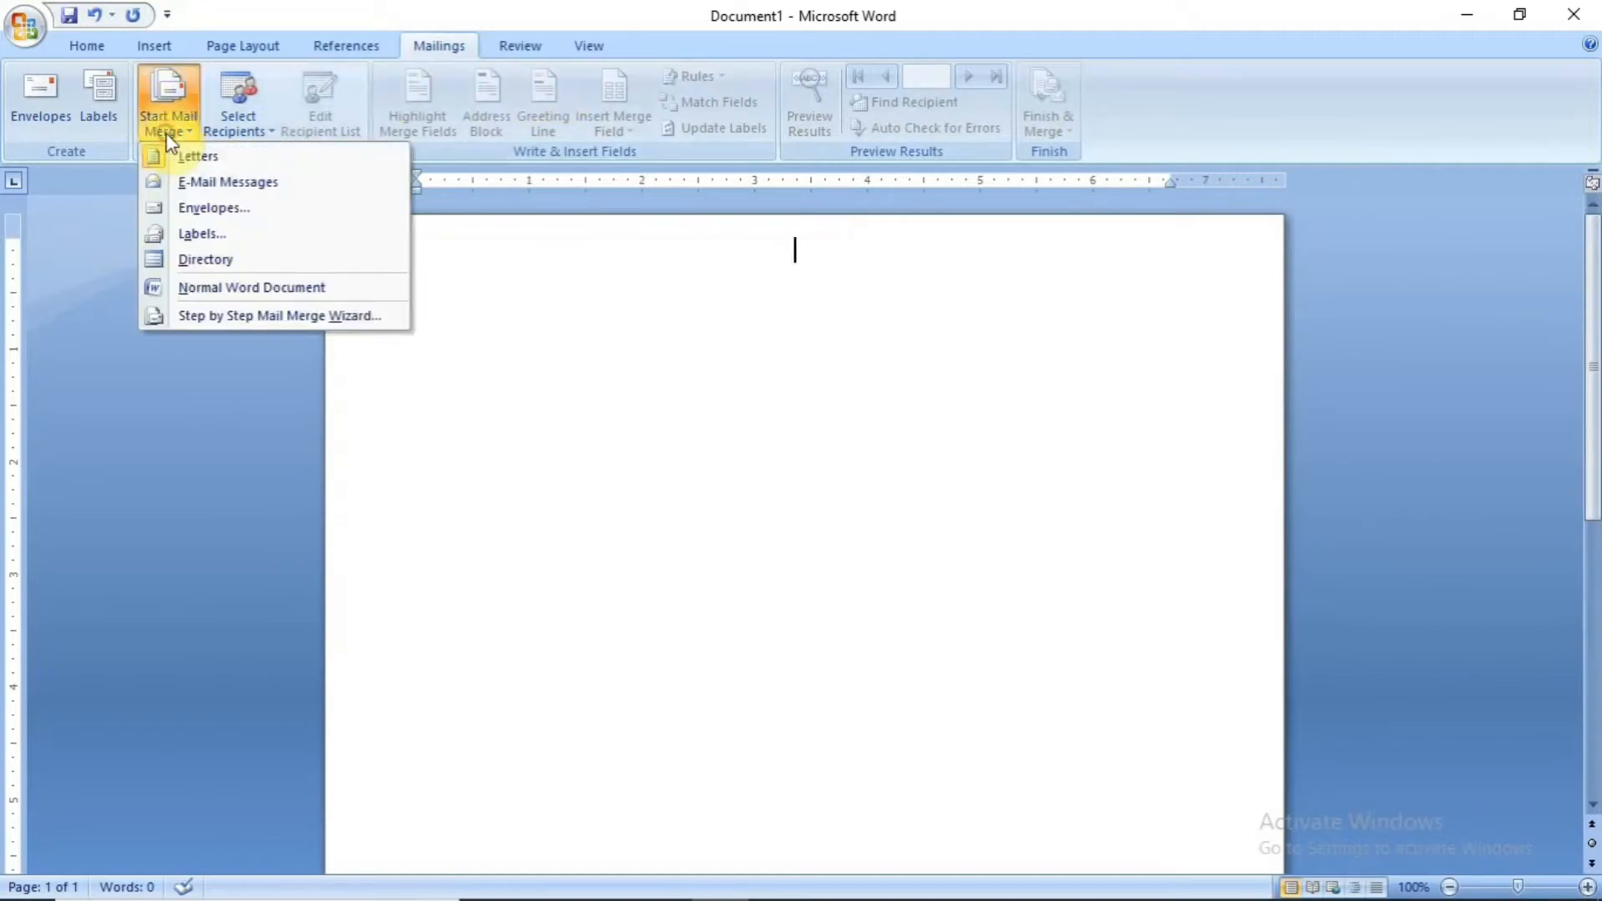
left_click(207, 158)
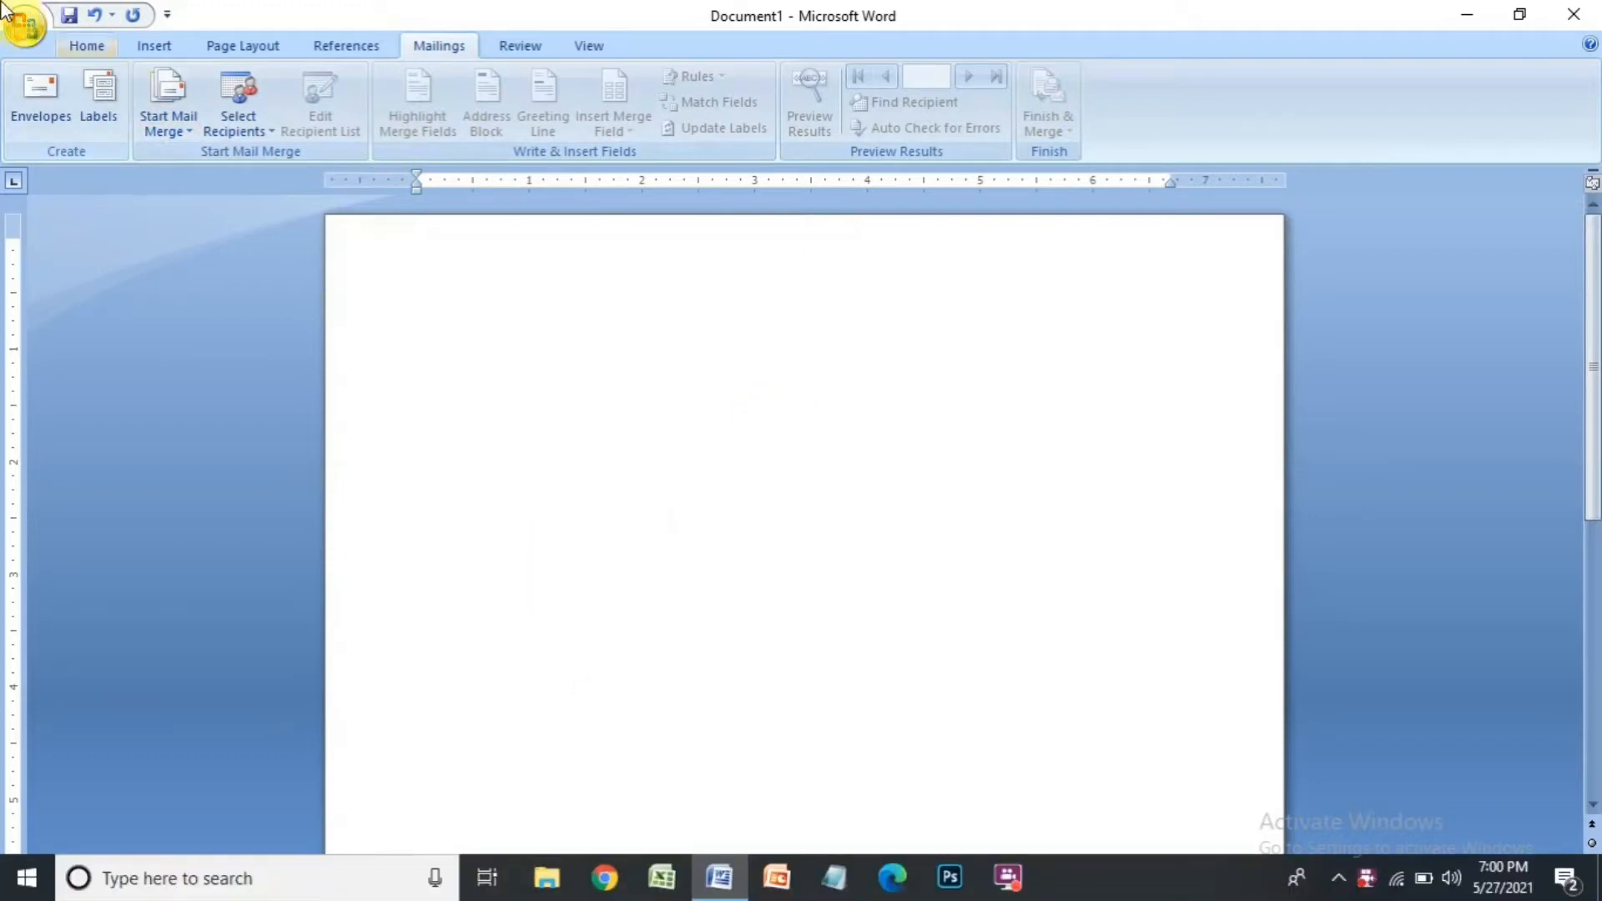
Step: Open the recent document Notice and allow its SQL command to run
left_click(23, 25)
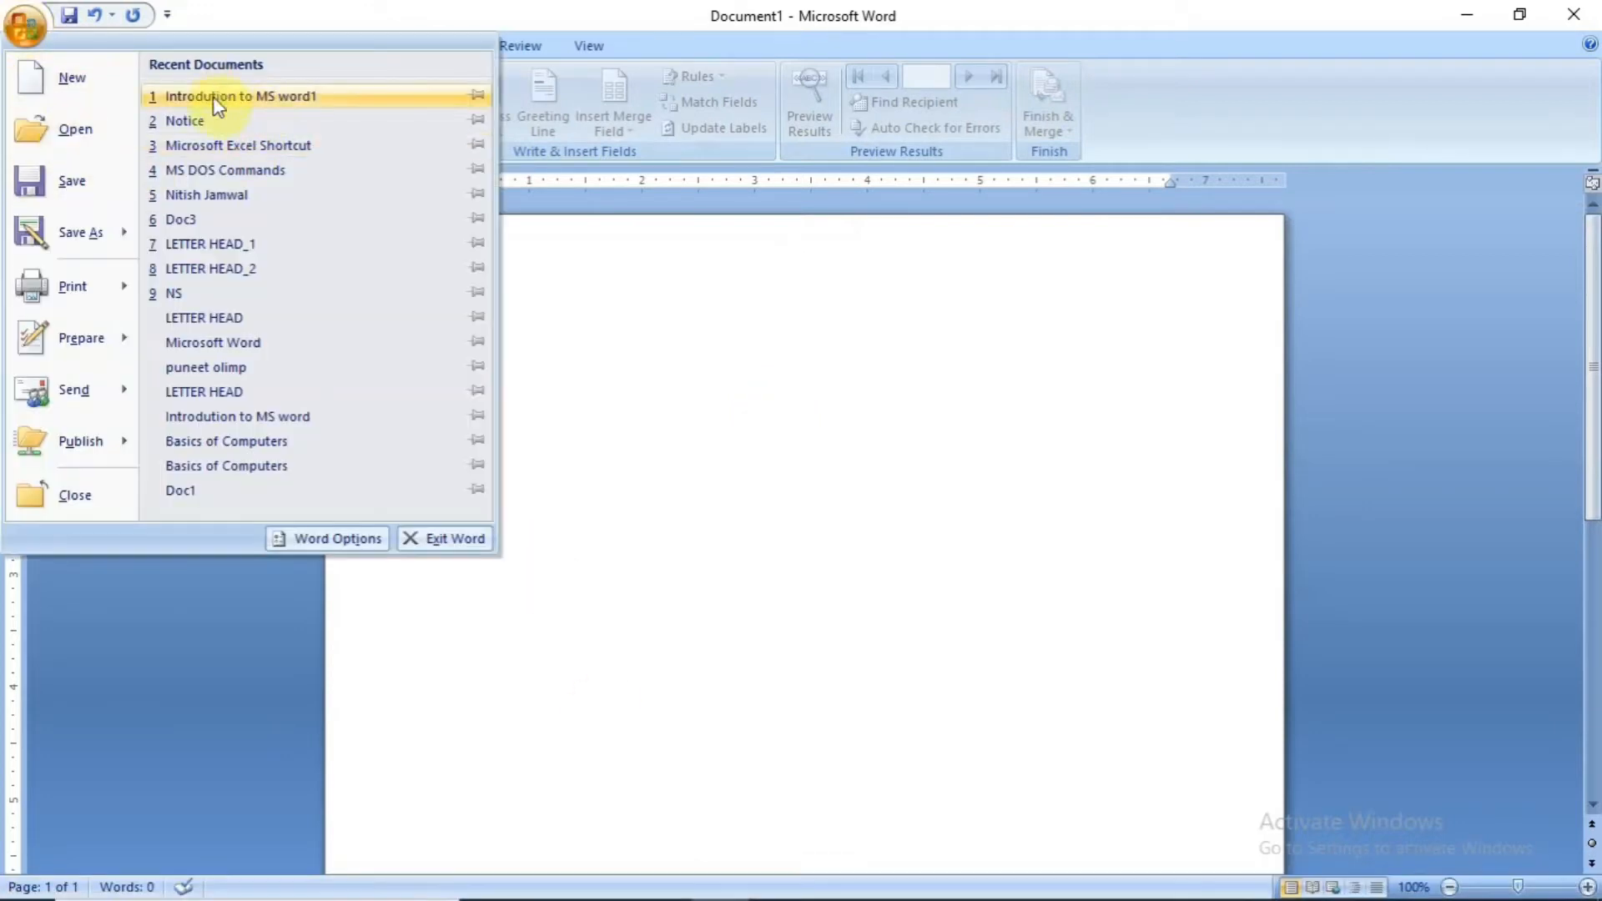
left_click(203, 122)
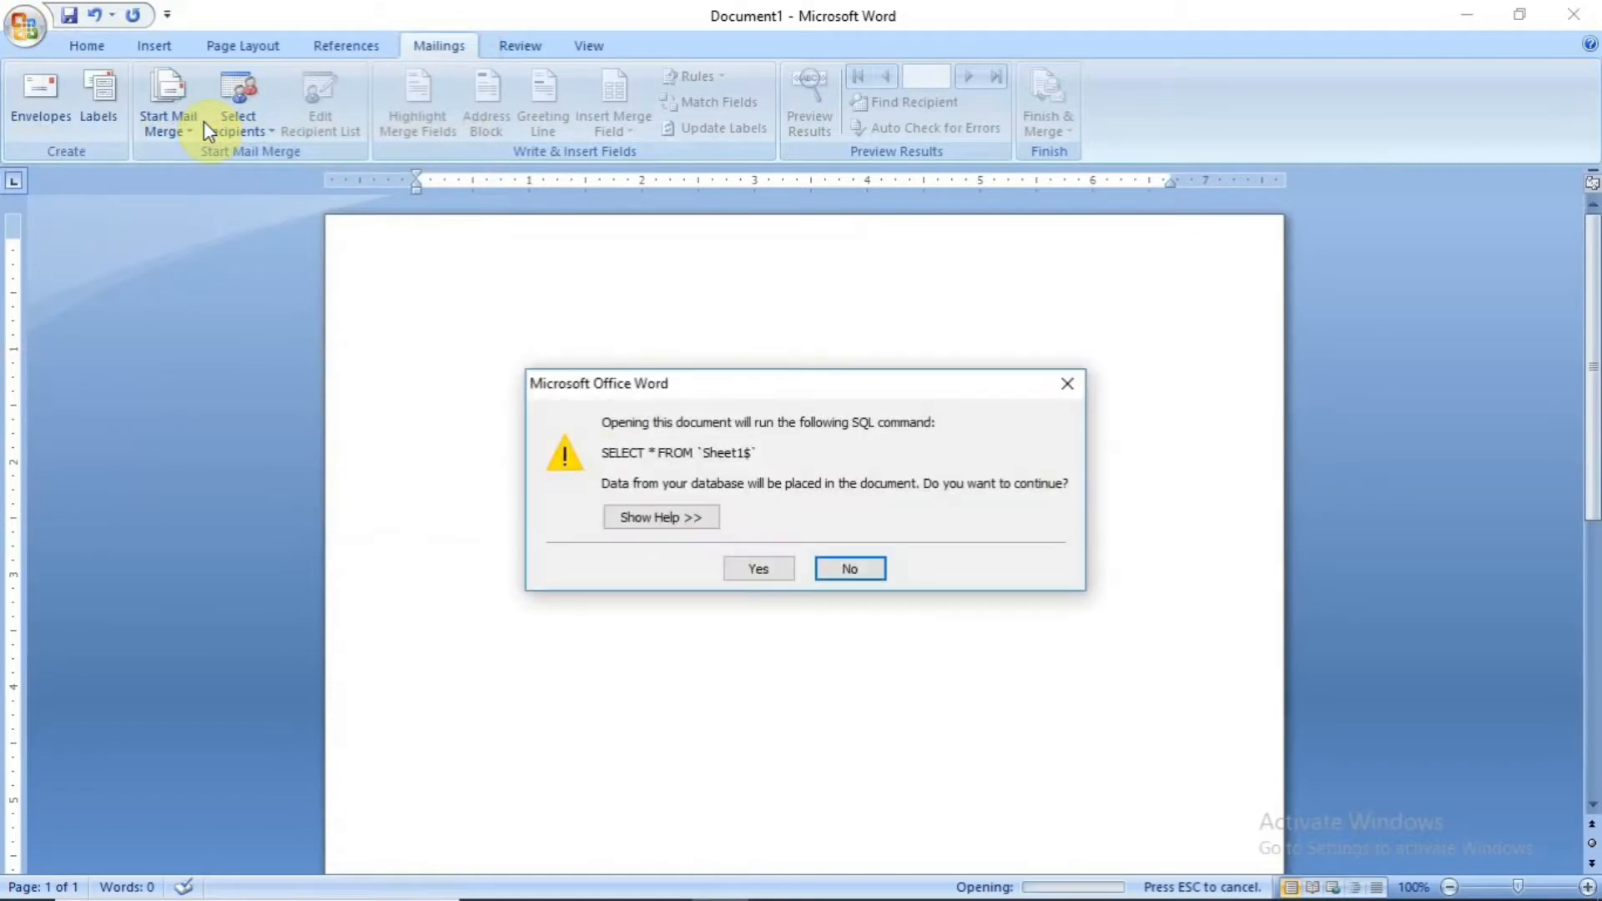
left_click(756, 568)
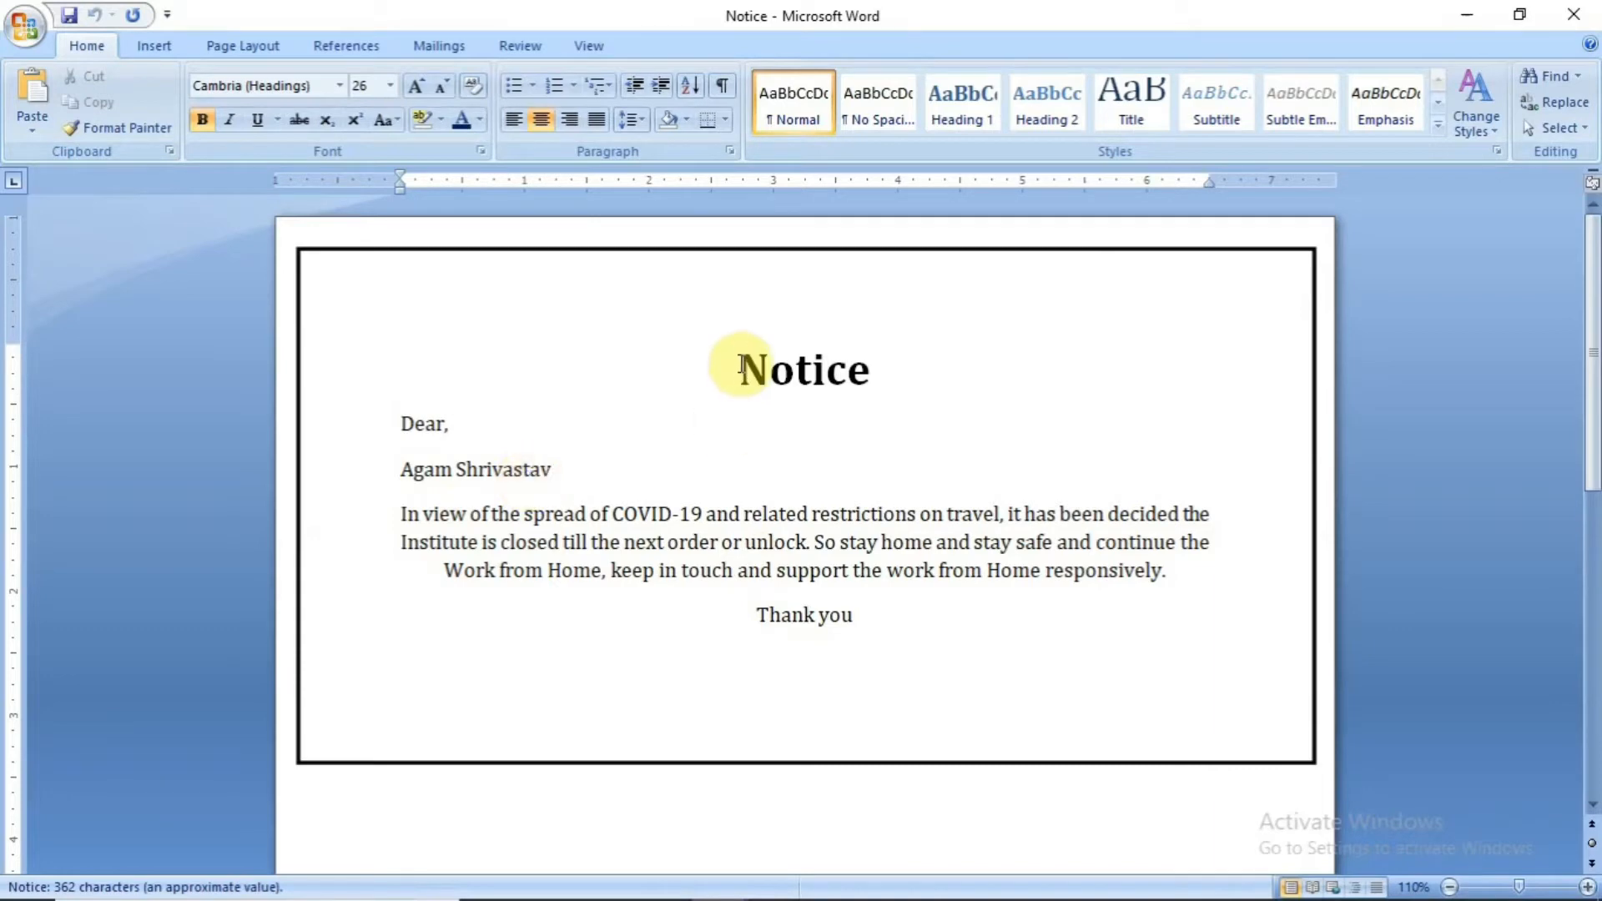
Step: Copy the full content of the Notice document, close that document, and paste the content into the blank Document1
left_click_drag(740, 368, 1148, 623)
key("ctrl+c")
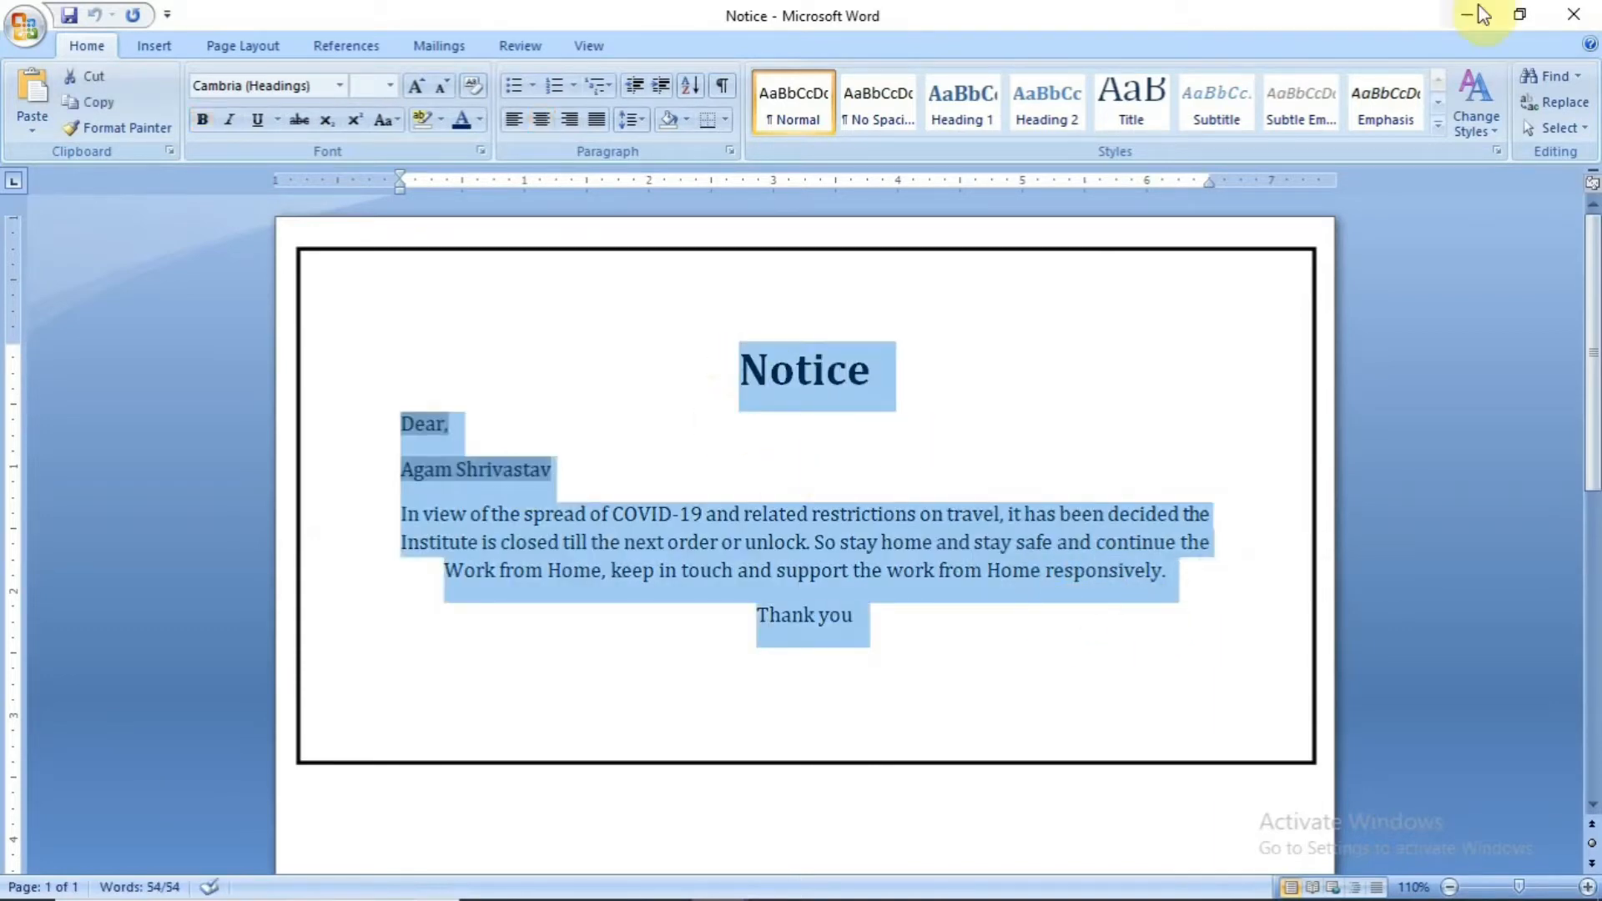
left_click(1580, 18)
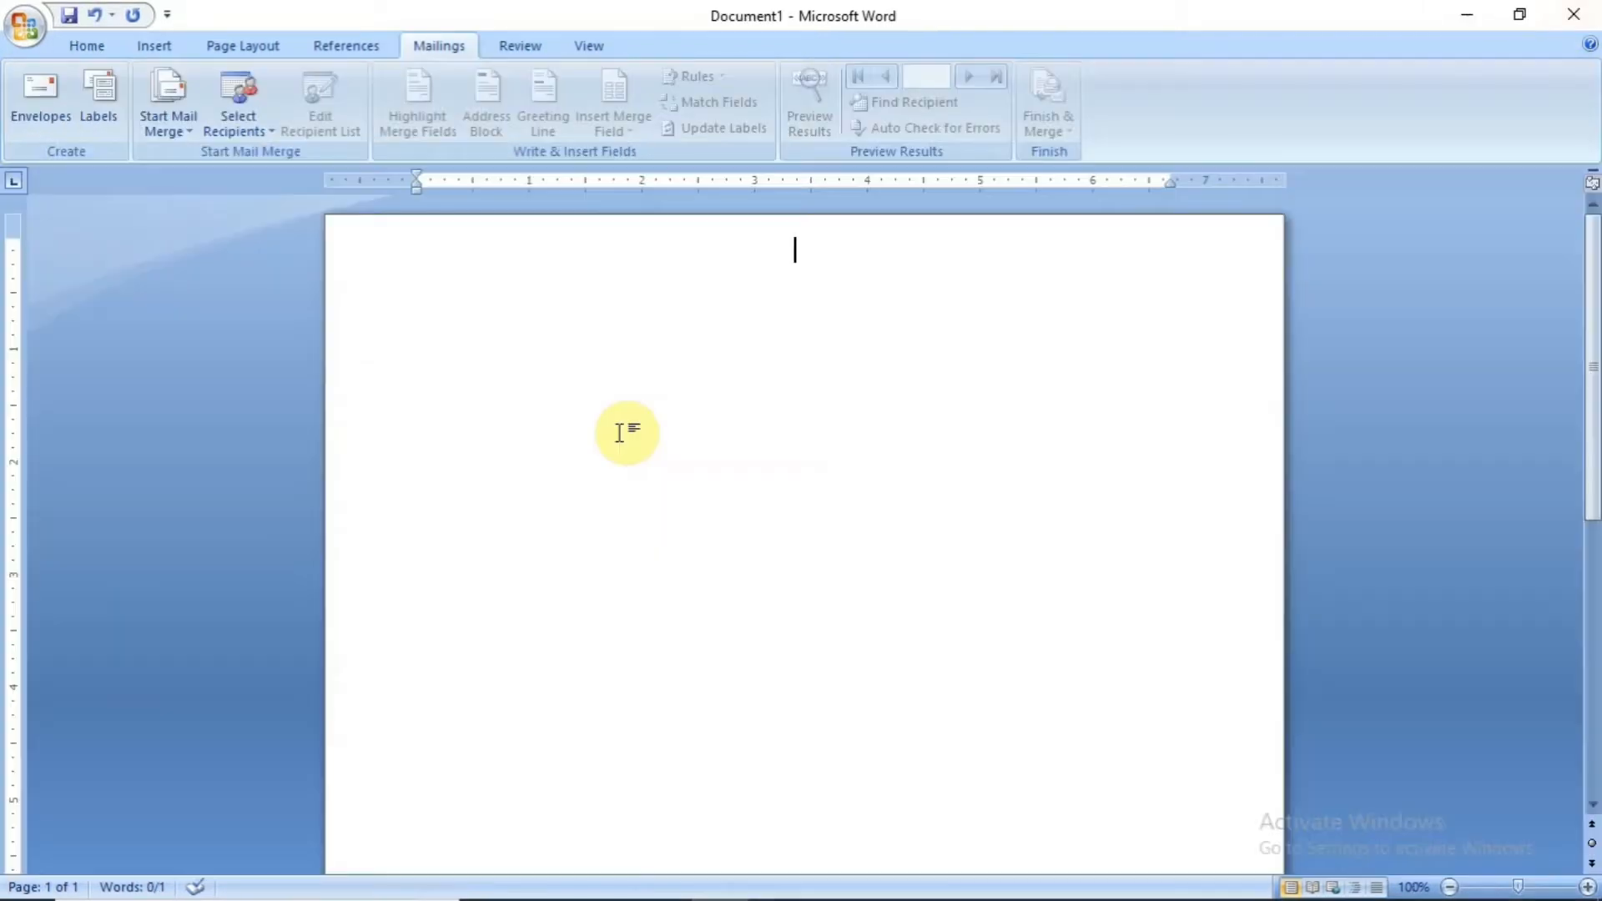
key("ctrl+v")
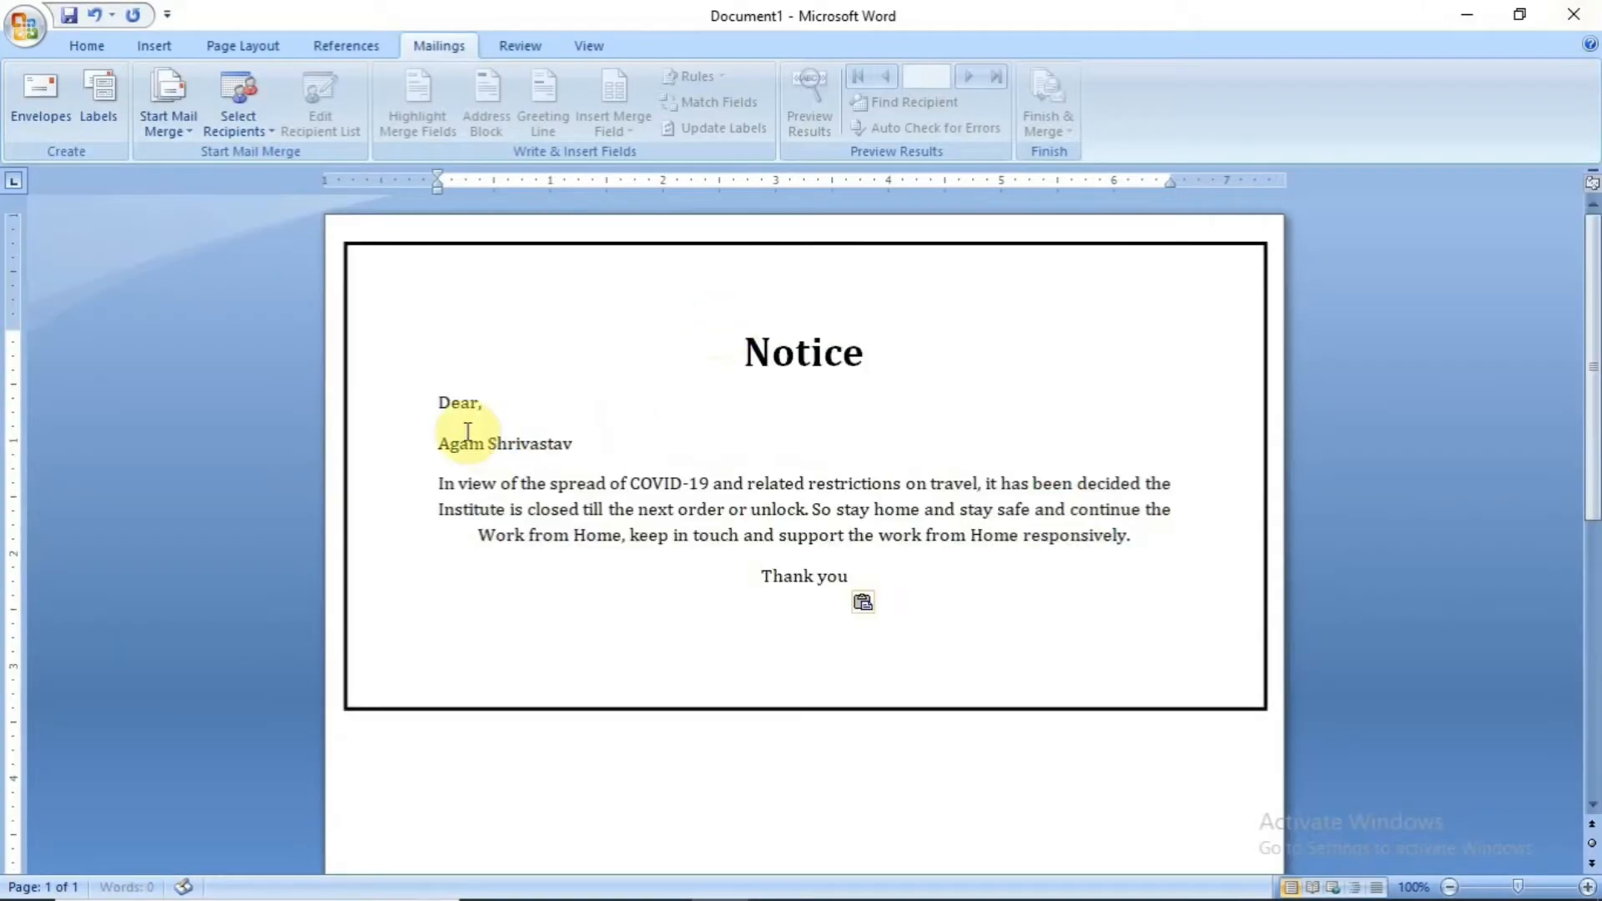
Step: Delete the "Dear," line and the recipient's name line beneath the Notice heading
left_click_drag(429, 383, 540, 430)
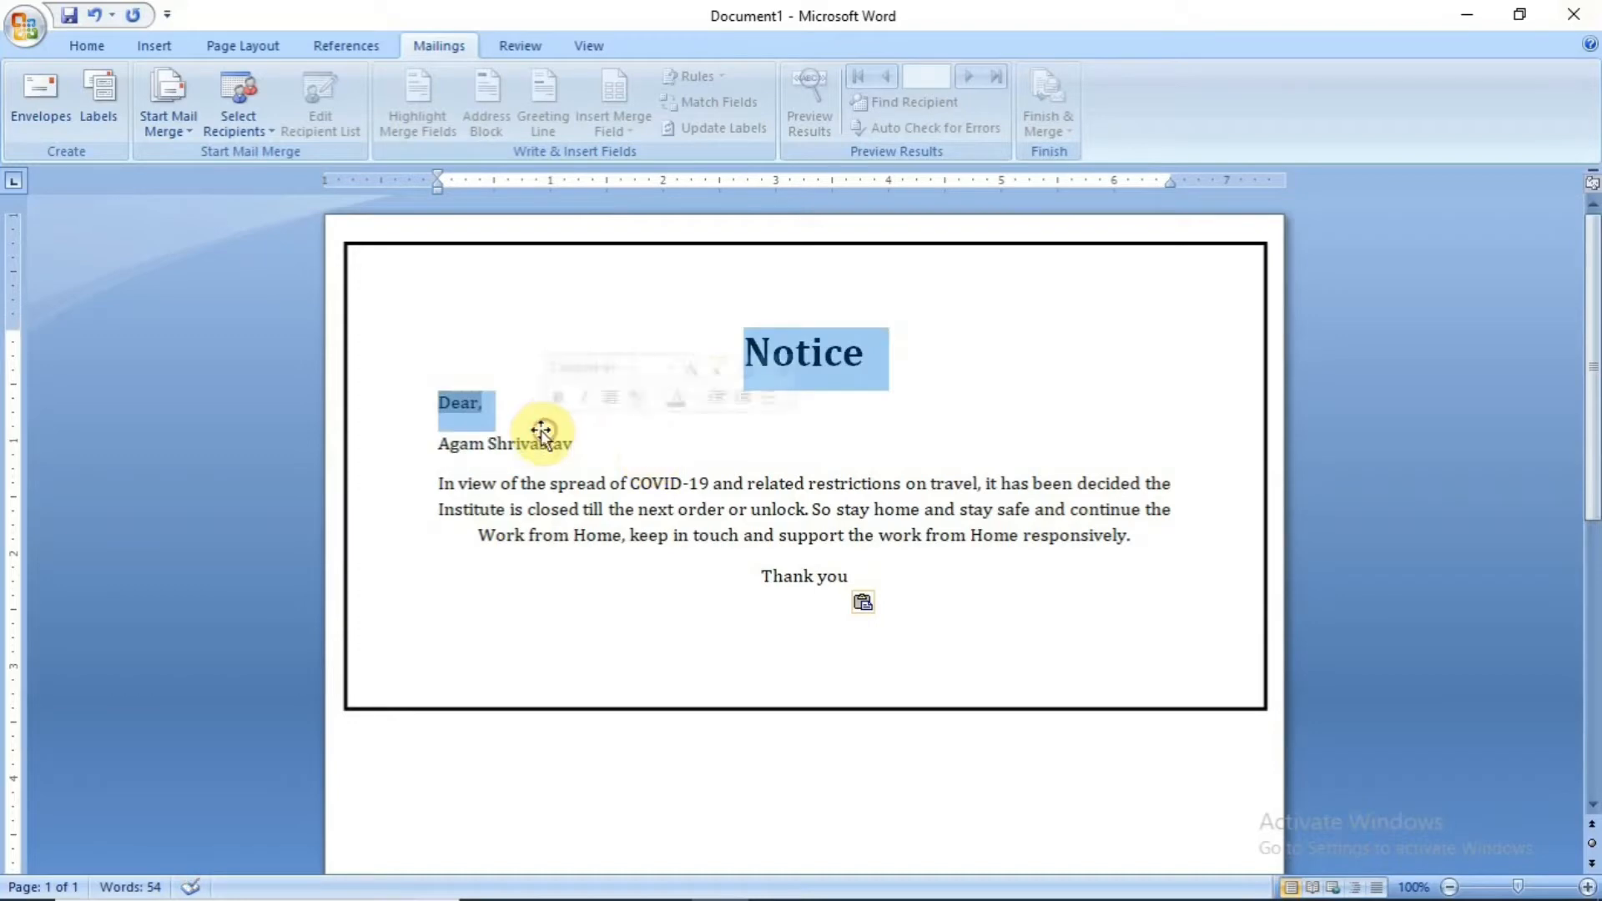
left_click(541, 430)
left_click_drag(439, 403, 614, 473)
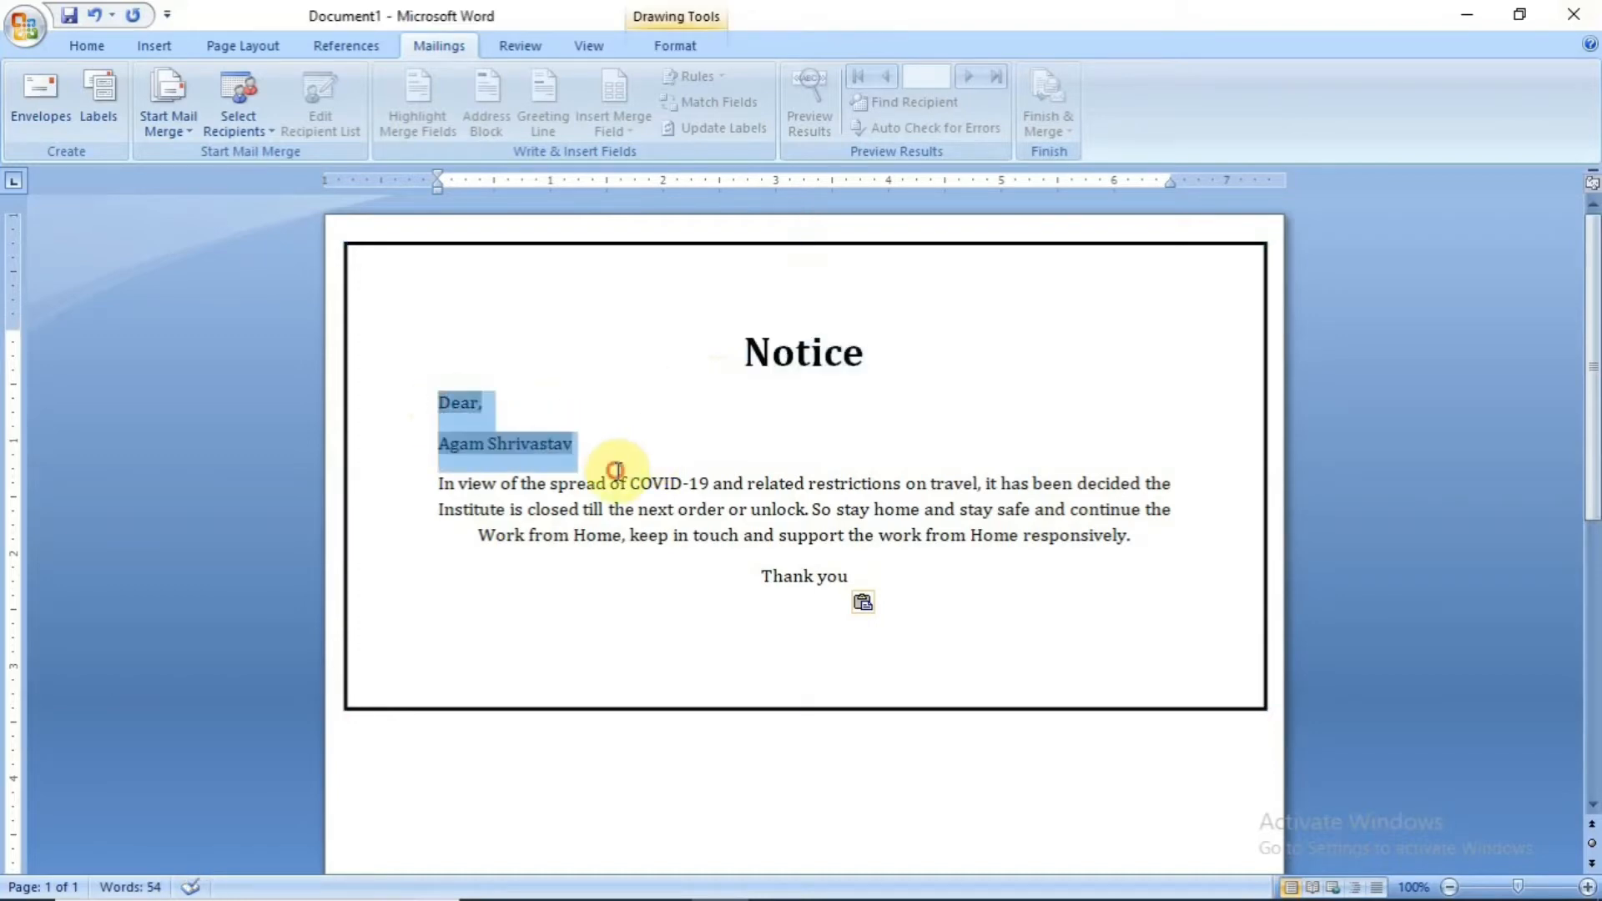
key("Delete")
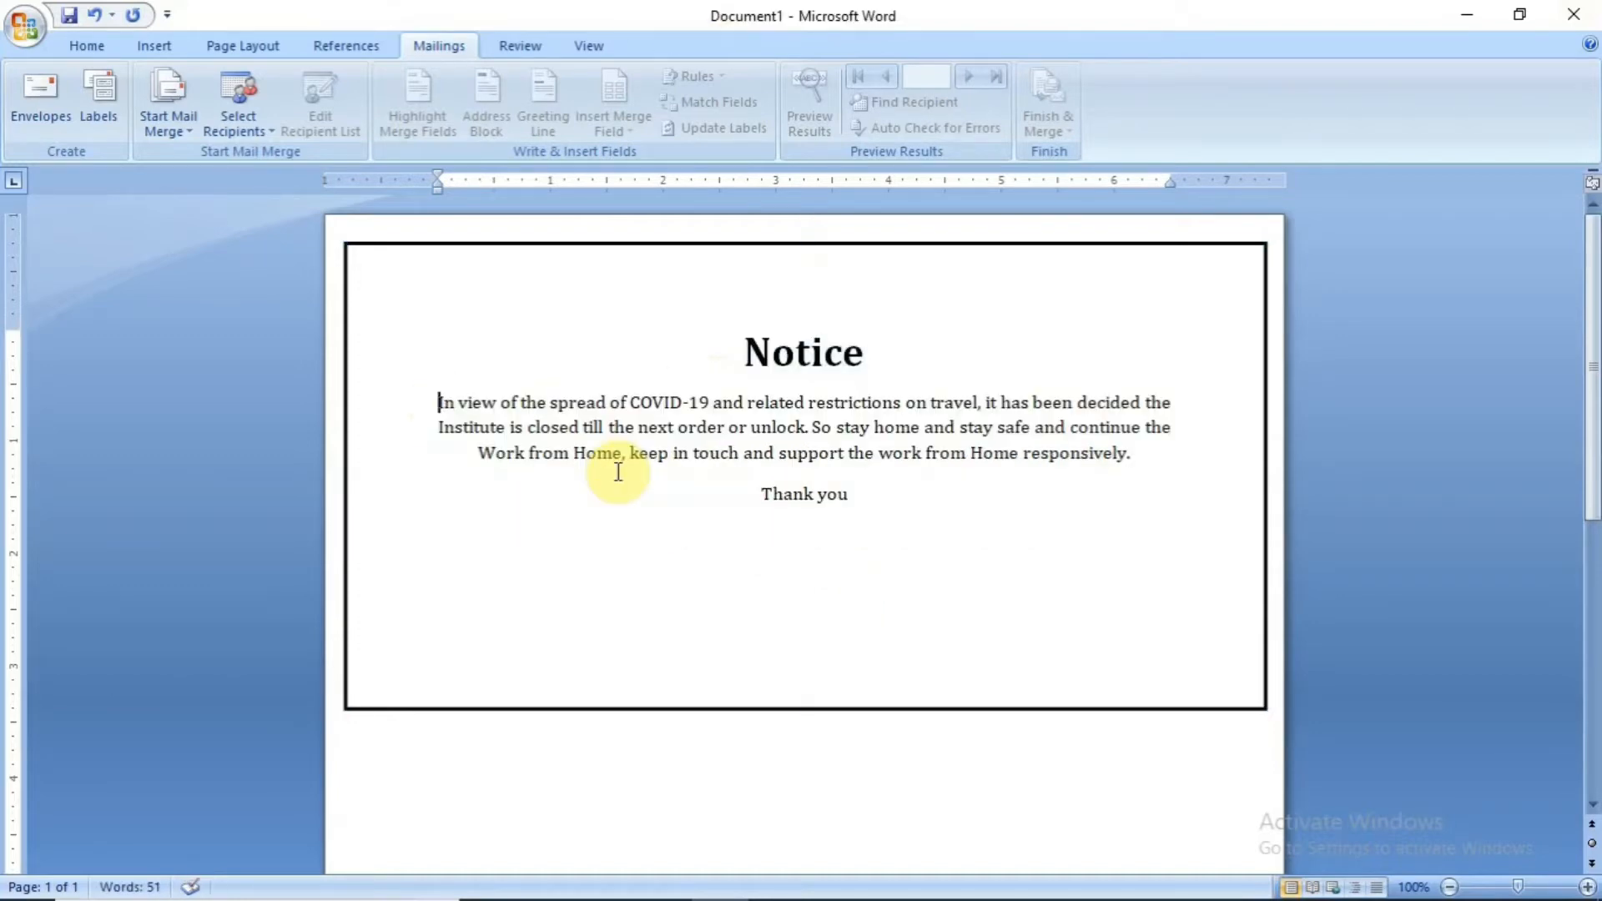
left_click(686, 549)
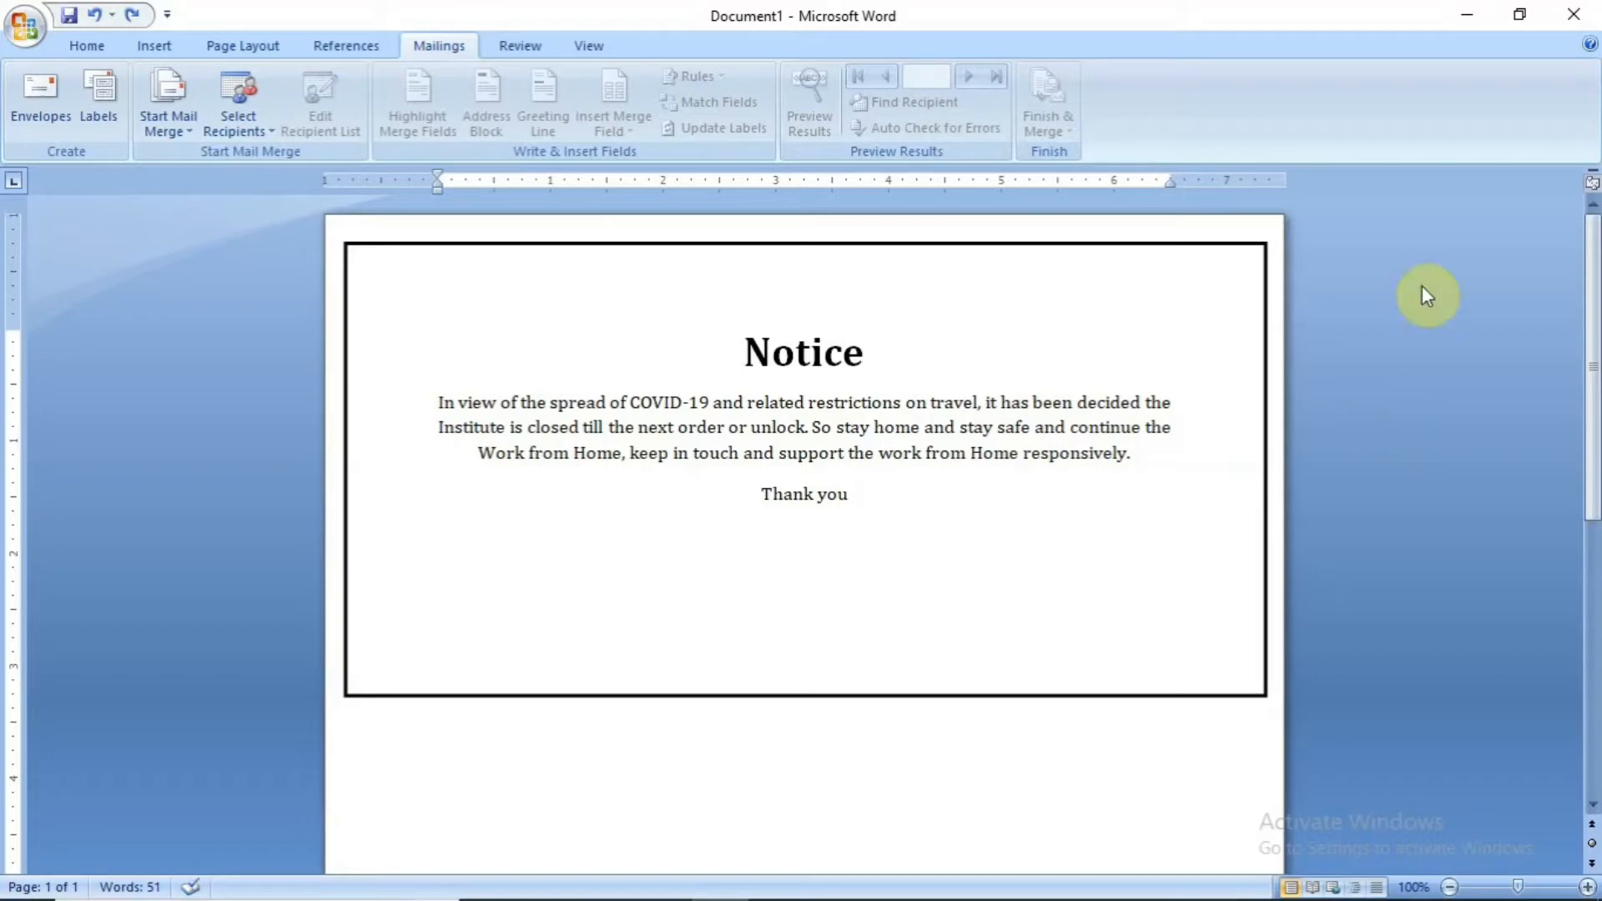
Step: Start typing a new recipient list for the mail merge
left_click(505, 376)
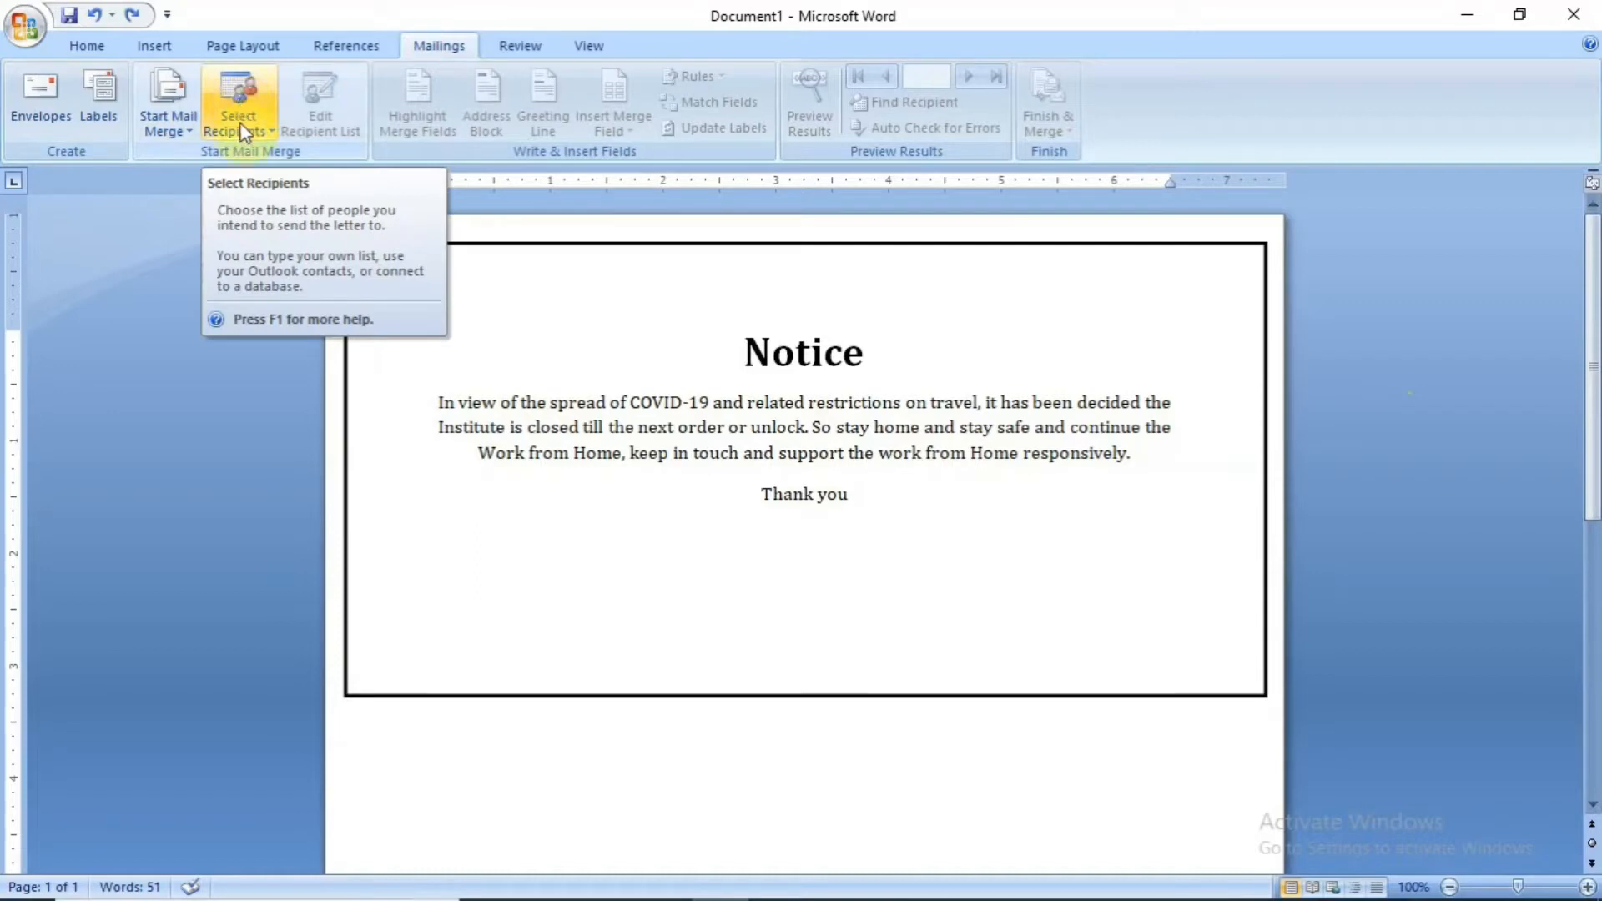
left_click(262, 122)
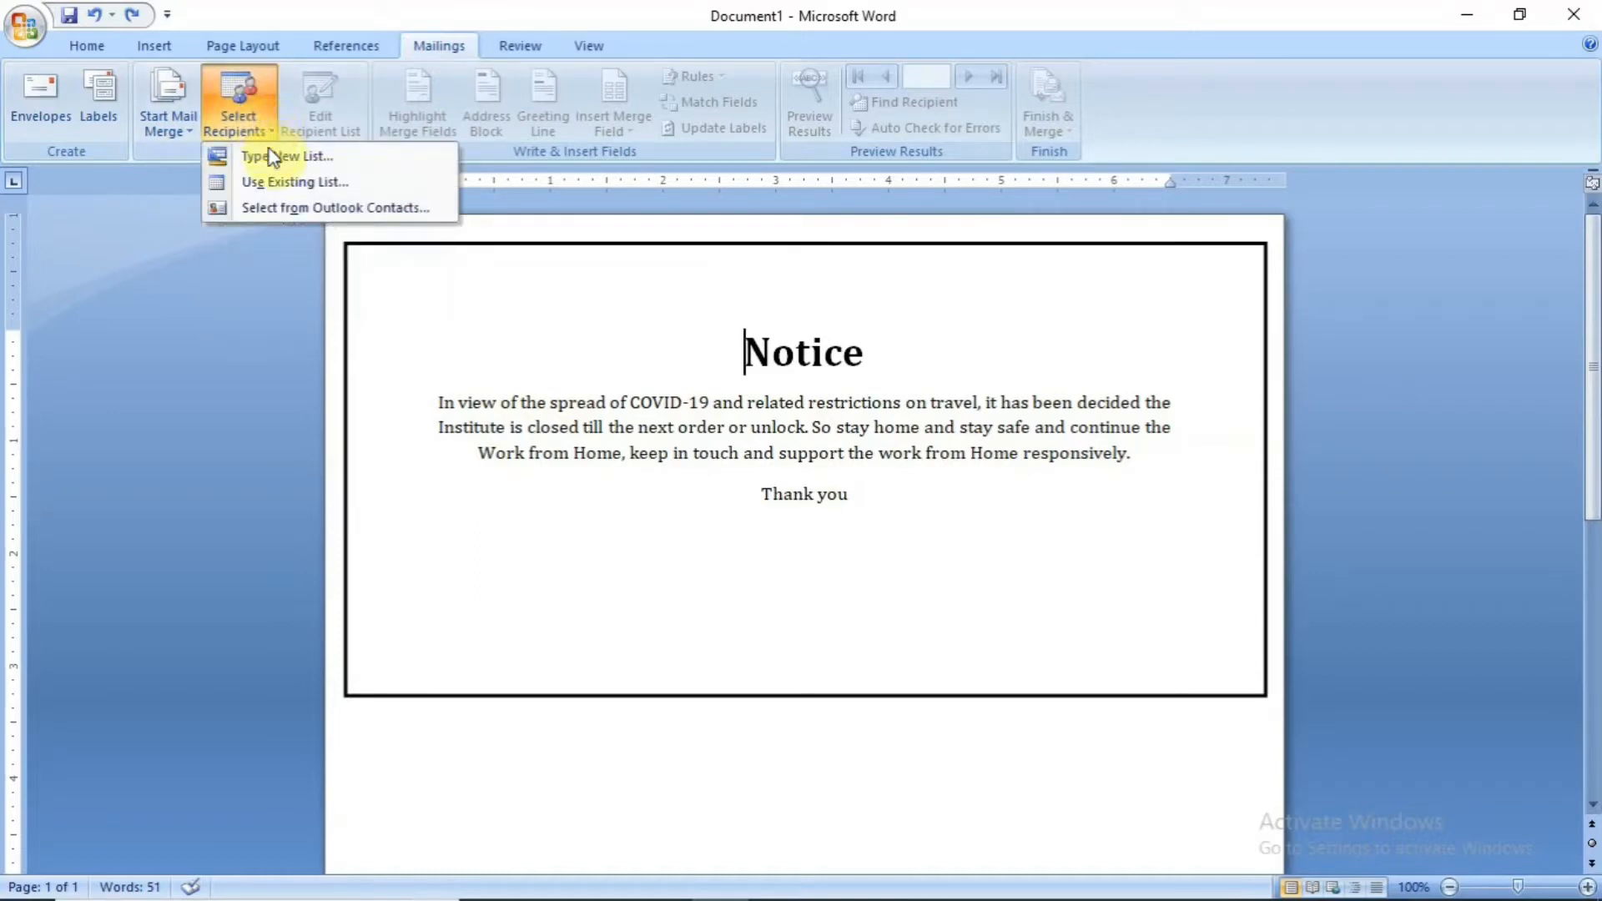
left_click(268, 153)
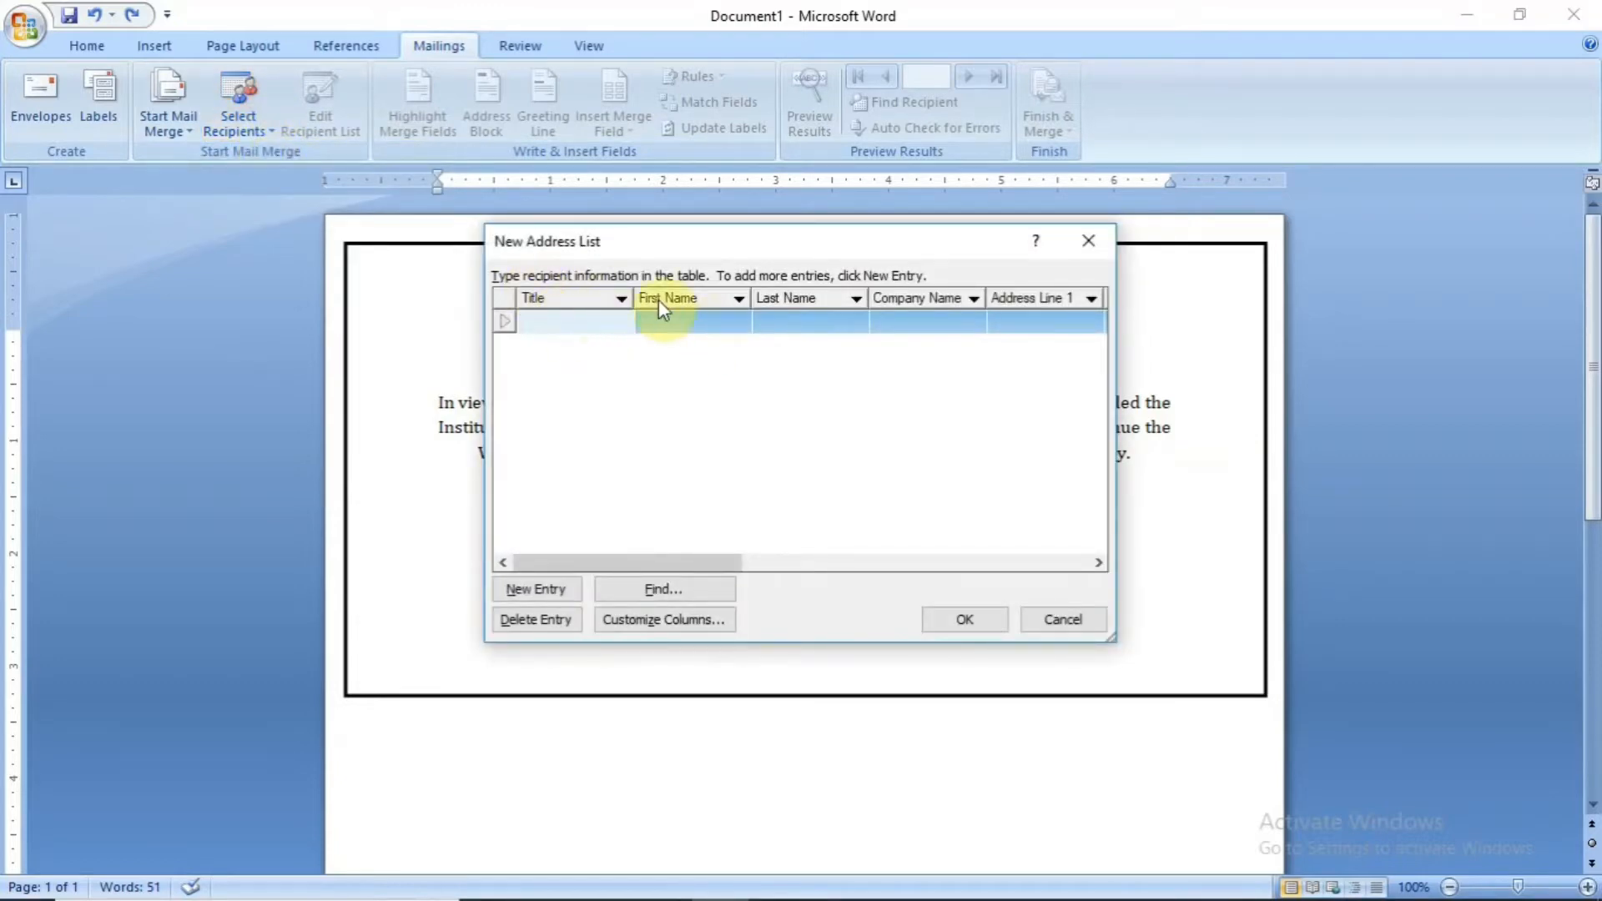
Step: Examine the Title column's sorting and filtering options and the default columns of the new address list
left_click(622, 299)
left_click(621, 299)
left_click(621, 298)
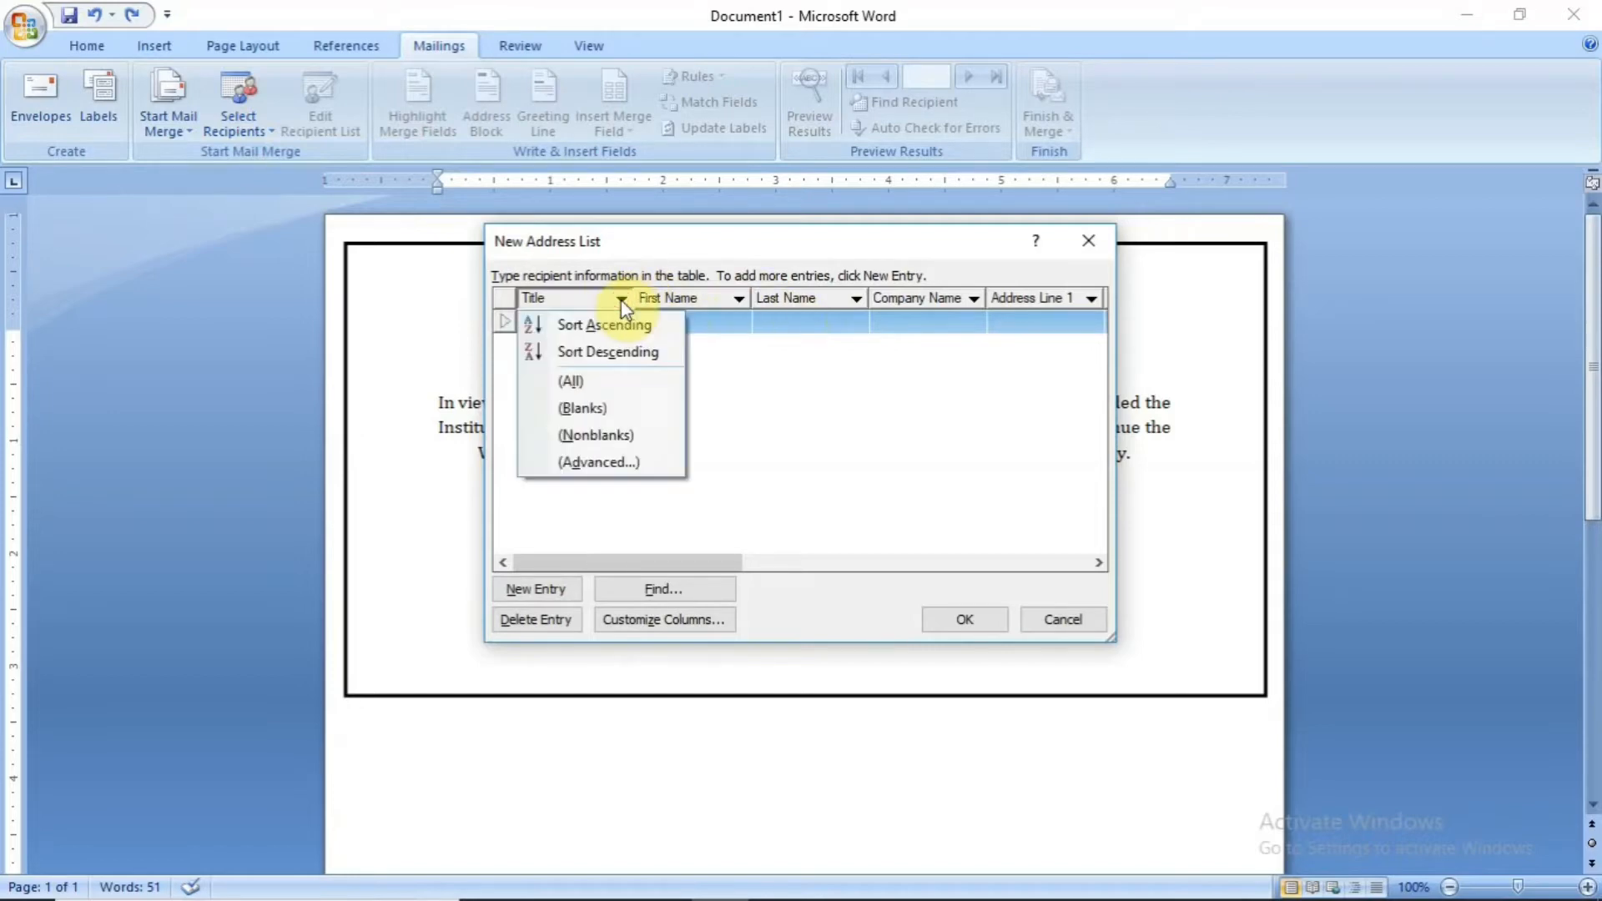
left_click(847, 493)
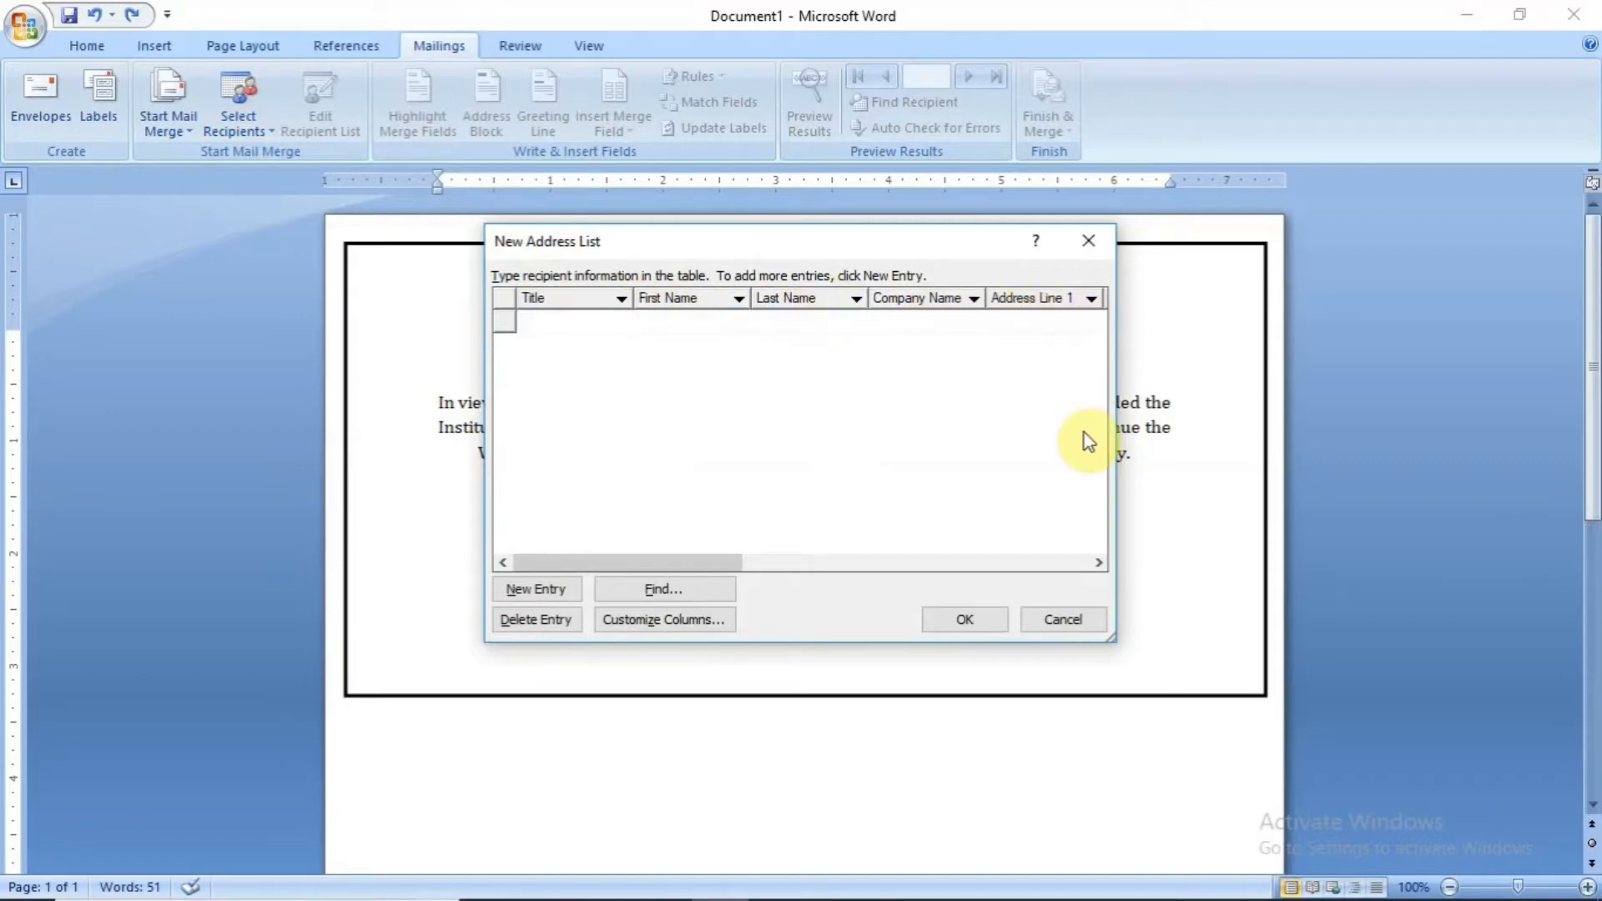
left_click(1100, 563)
left_click(1100, 562)
left_click(1100, 562)
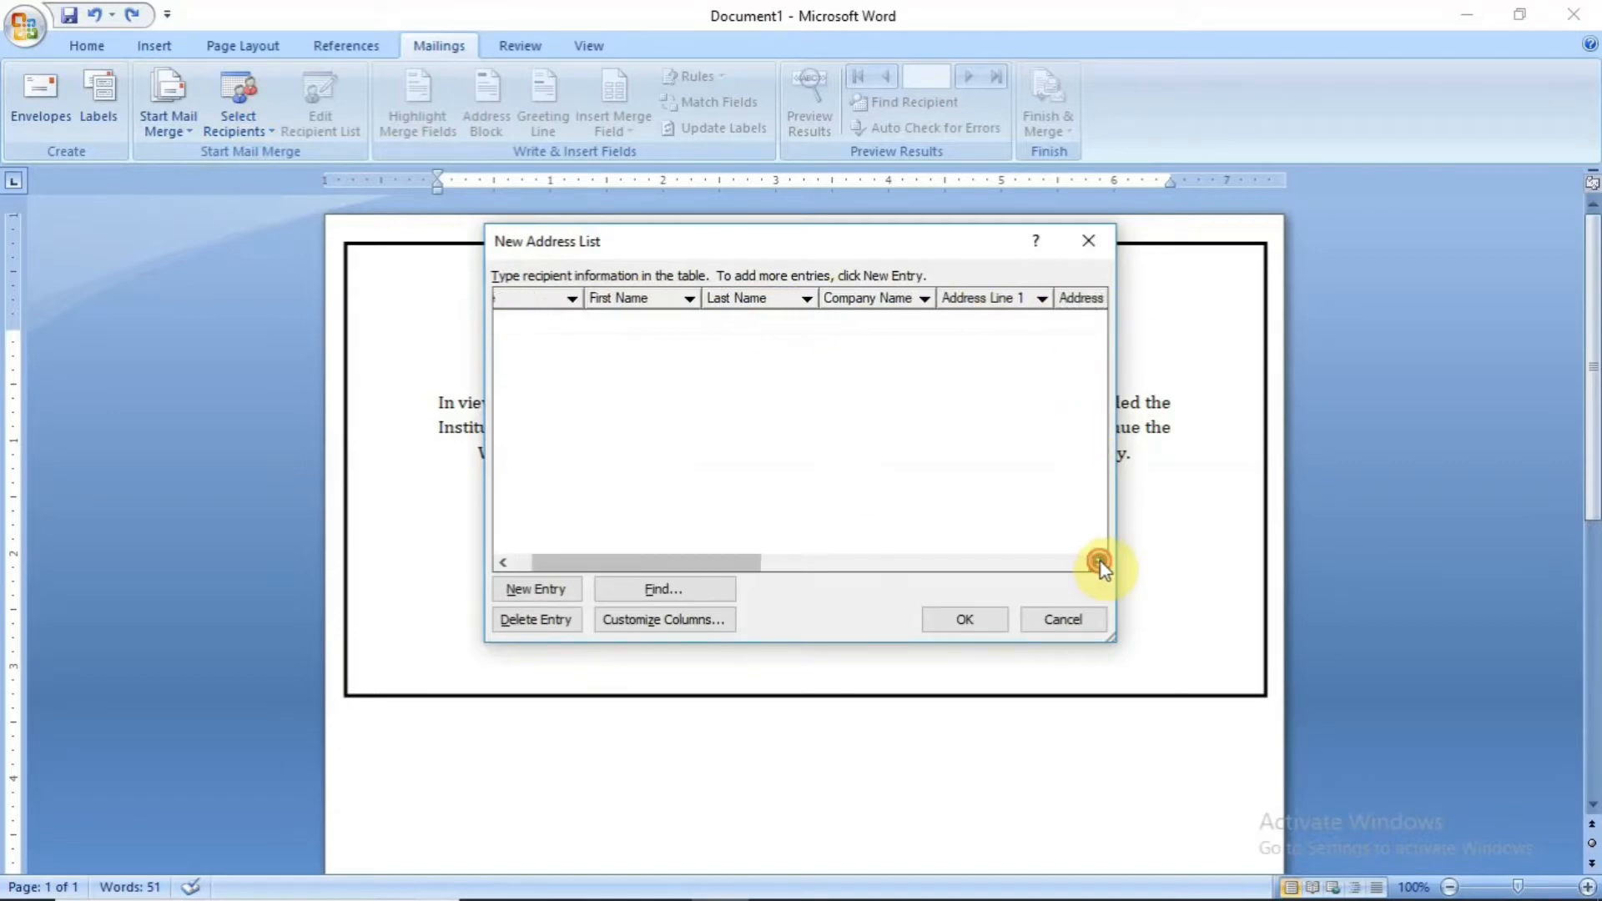
left_click(1100, 562)
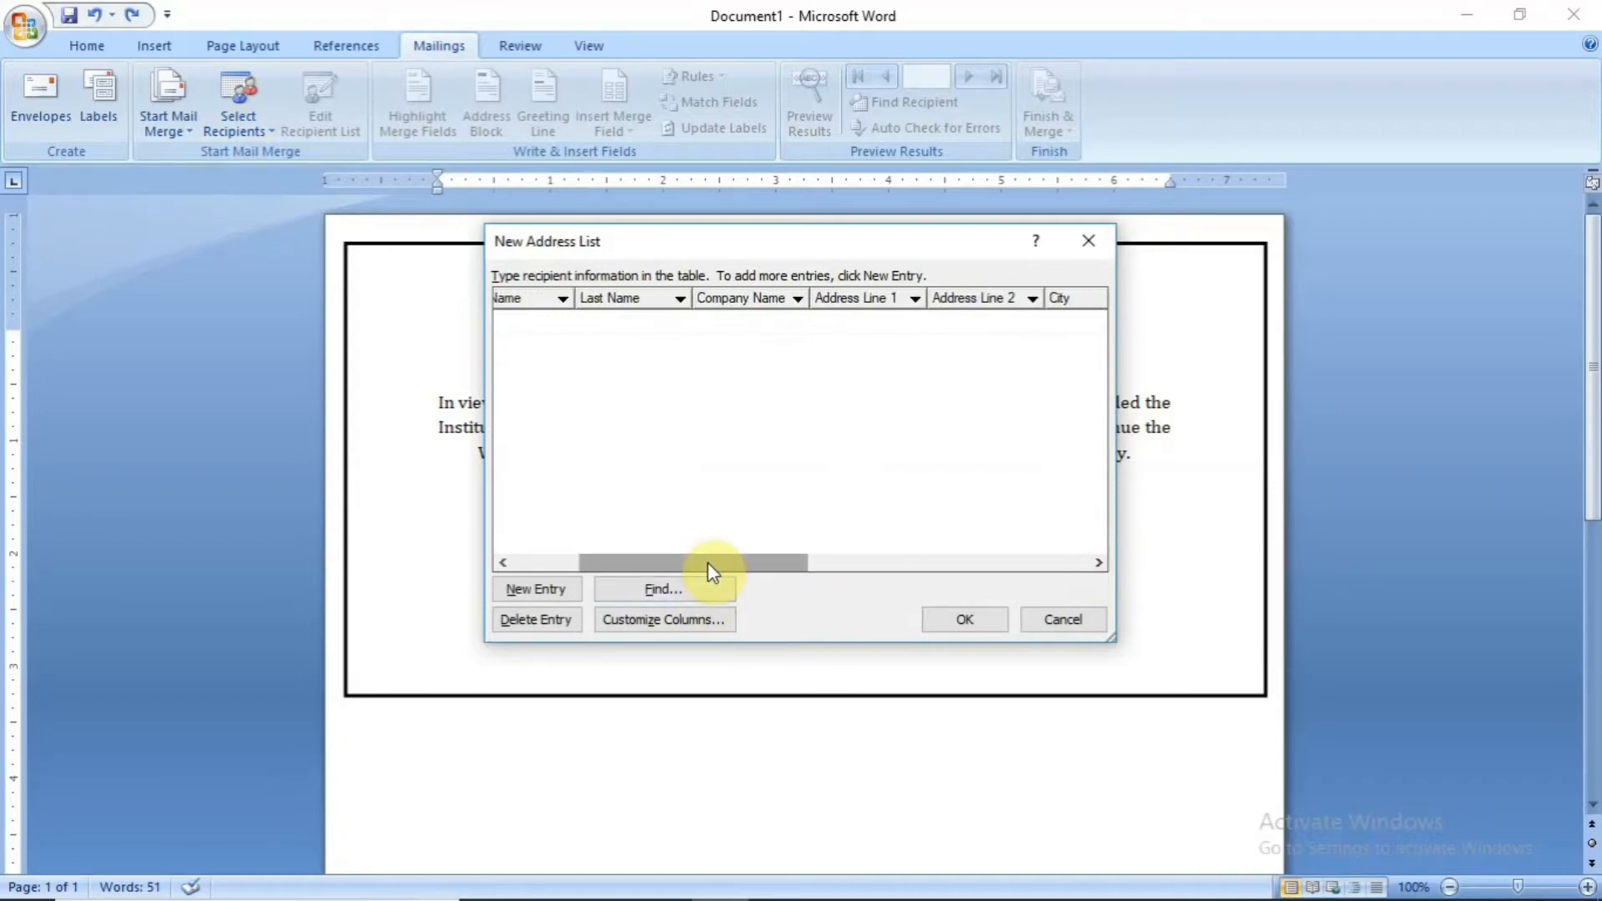
left_click_drag(707, 563, 743, 627)
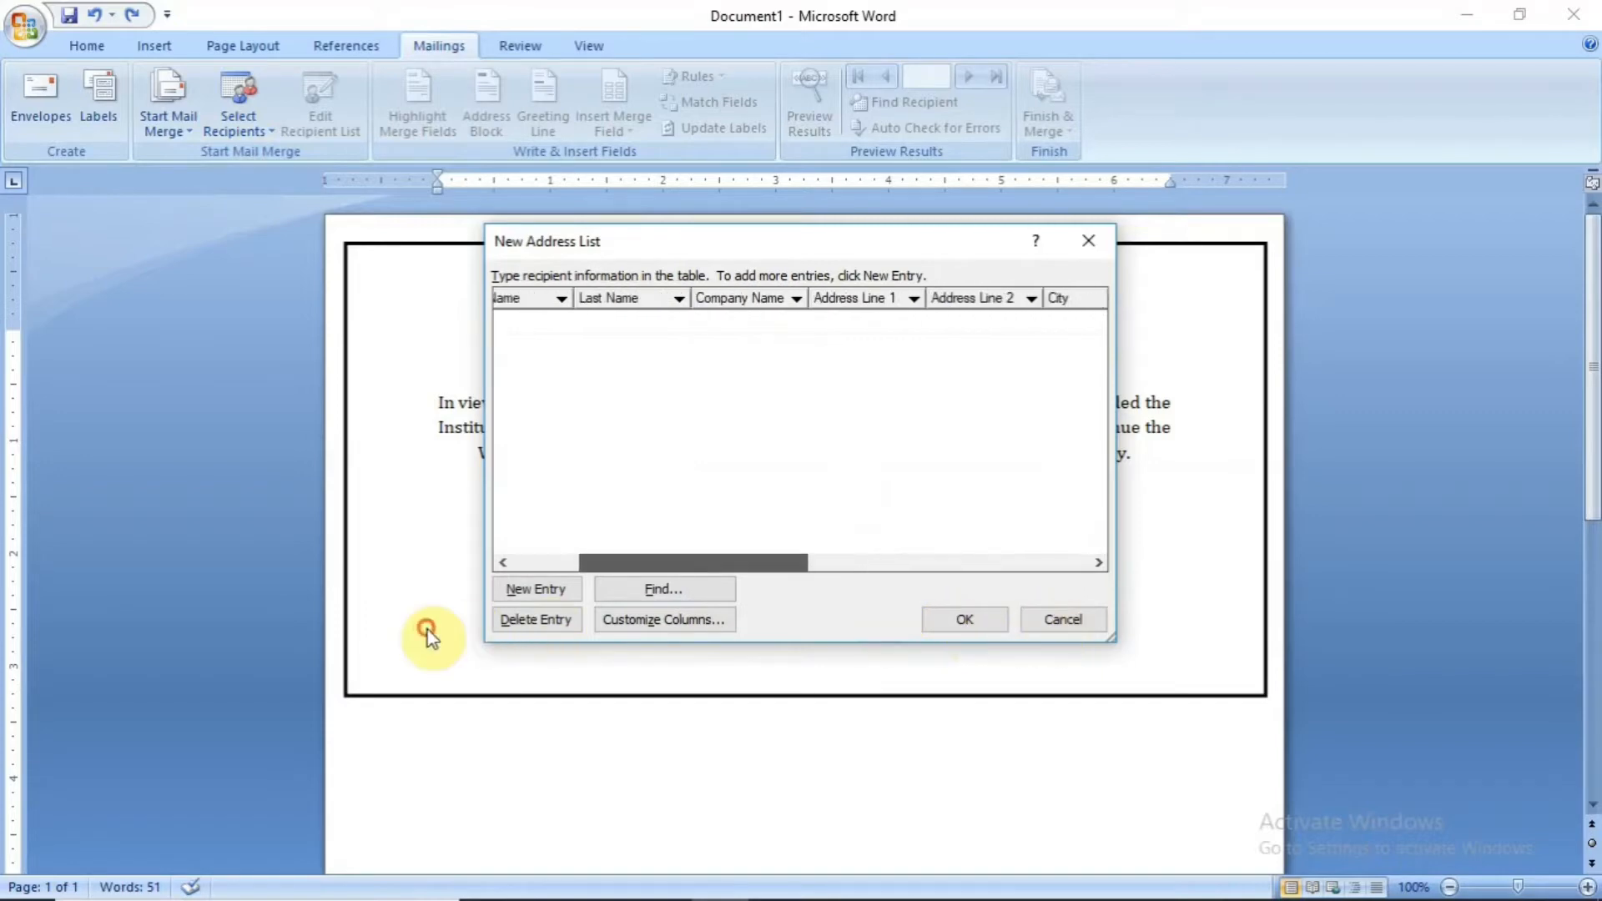
Step: Customize the address list columns by deleting the Title field
left_click(654, 626)
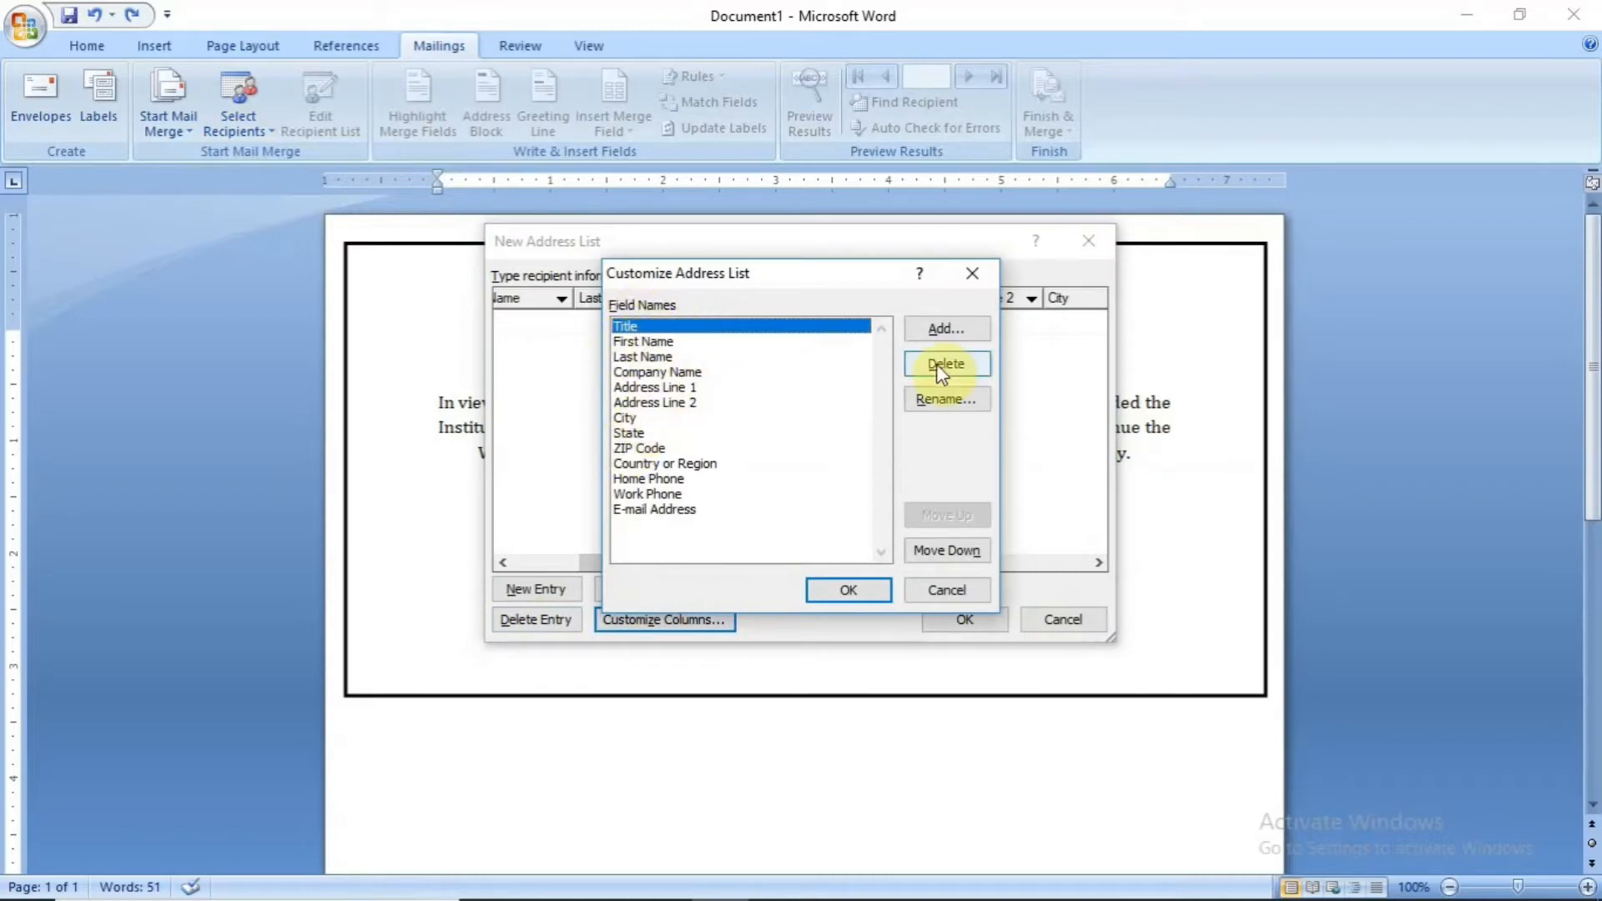
left_click(968, 365)
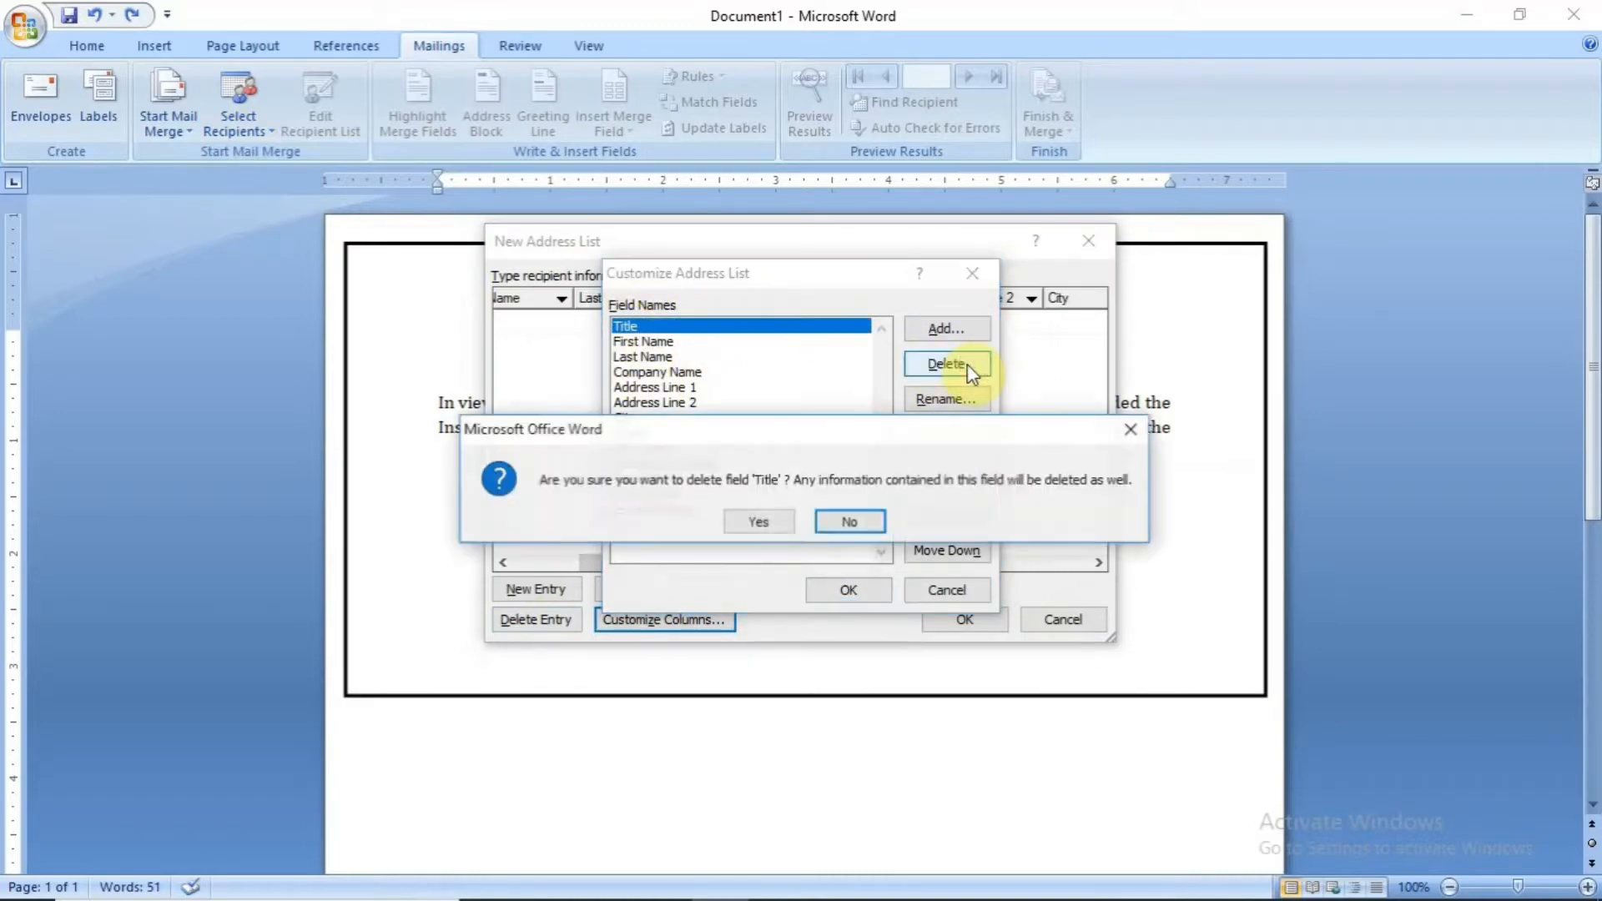
left_click(756, 522)
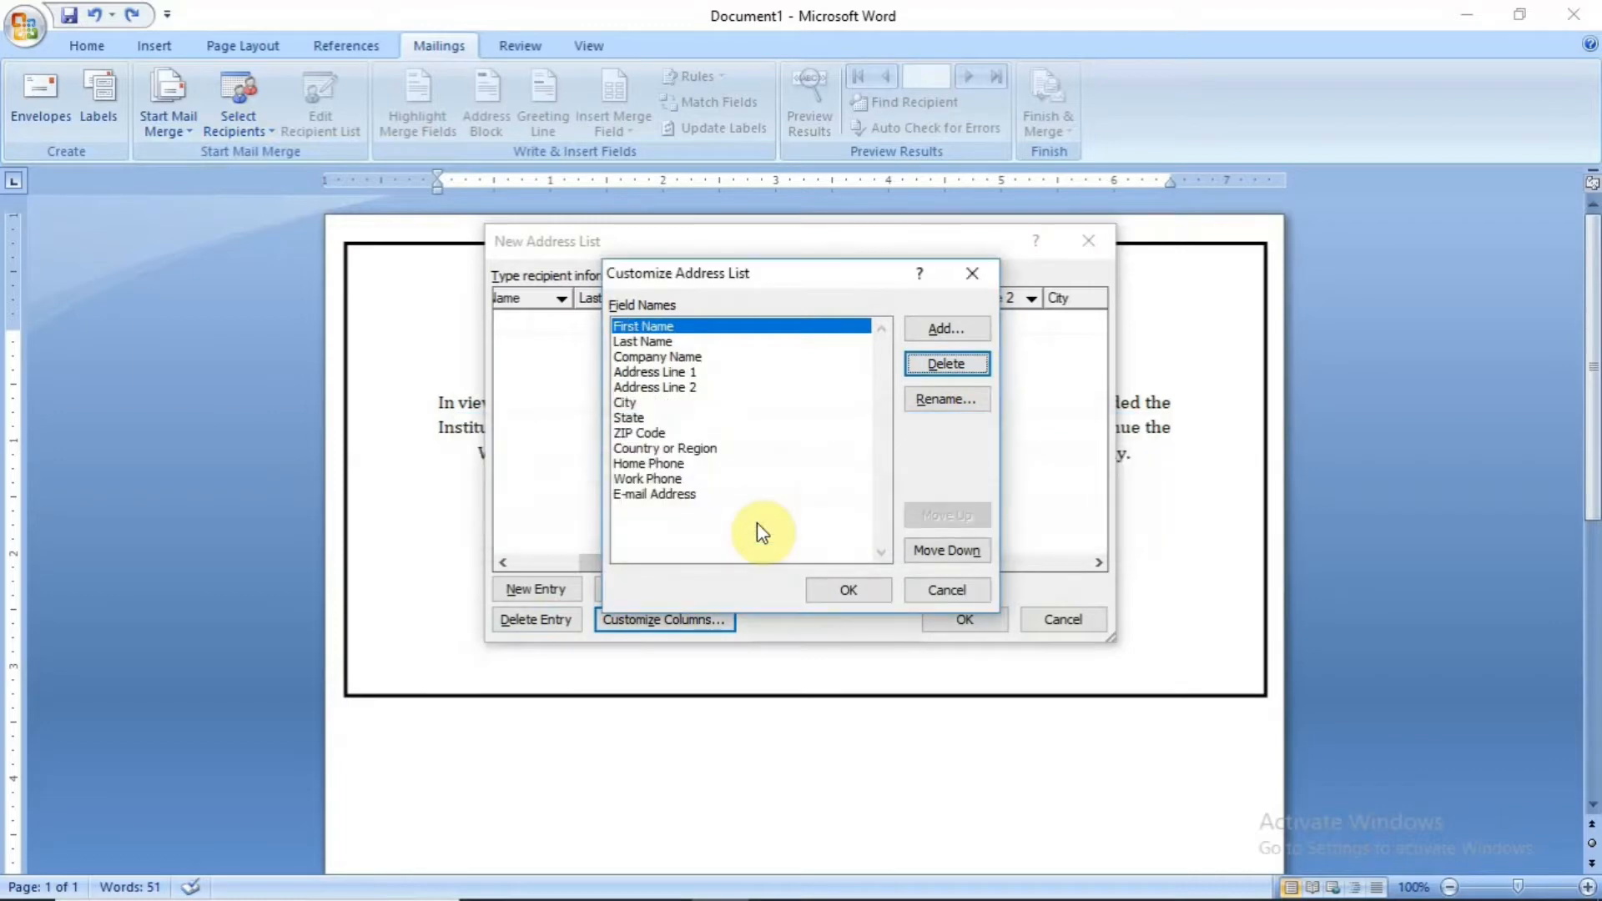
left_click(669, 357)
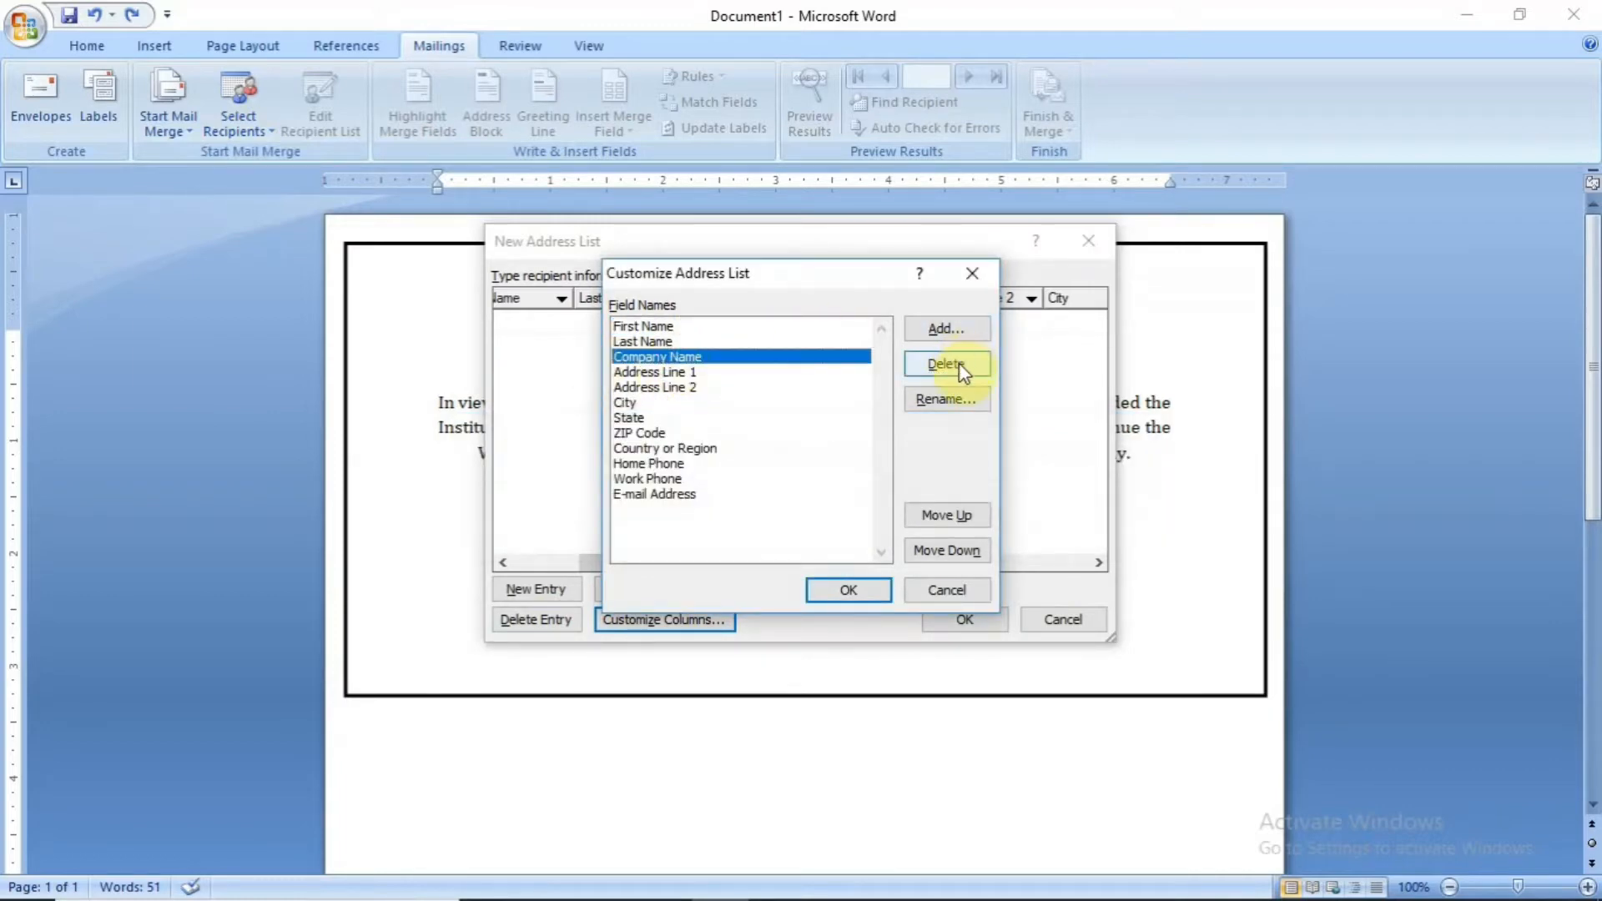
Step: Rename the Last Name field to "Father Name"
left_click(630, 344)
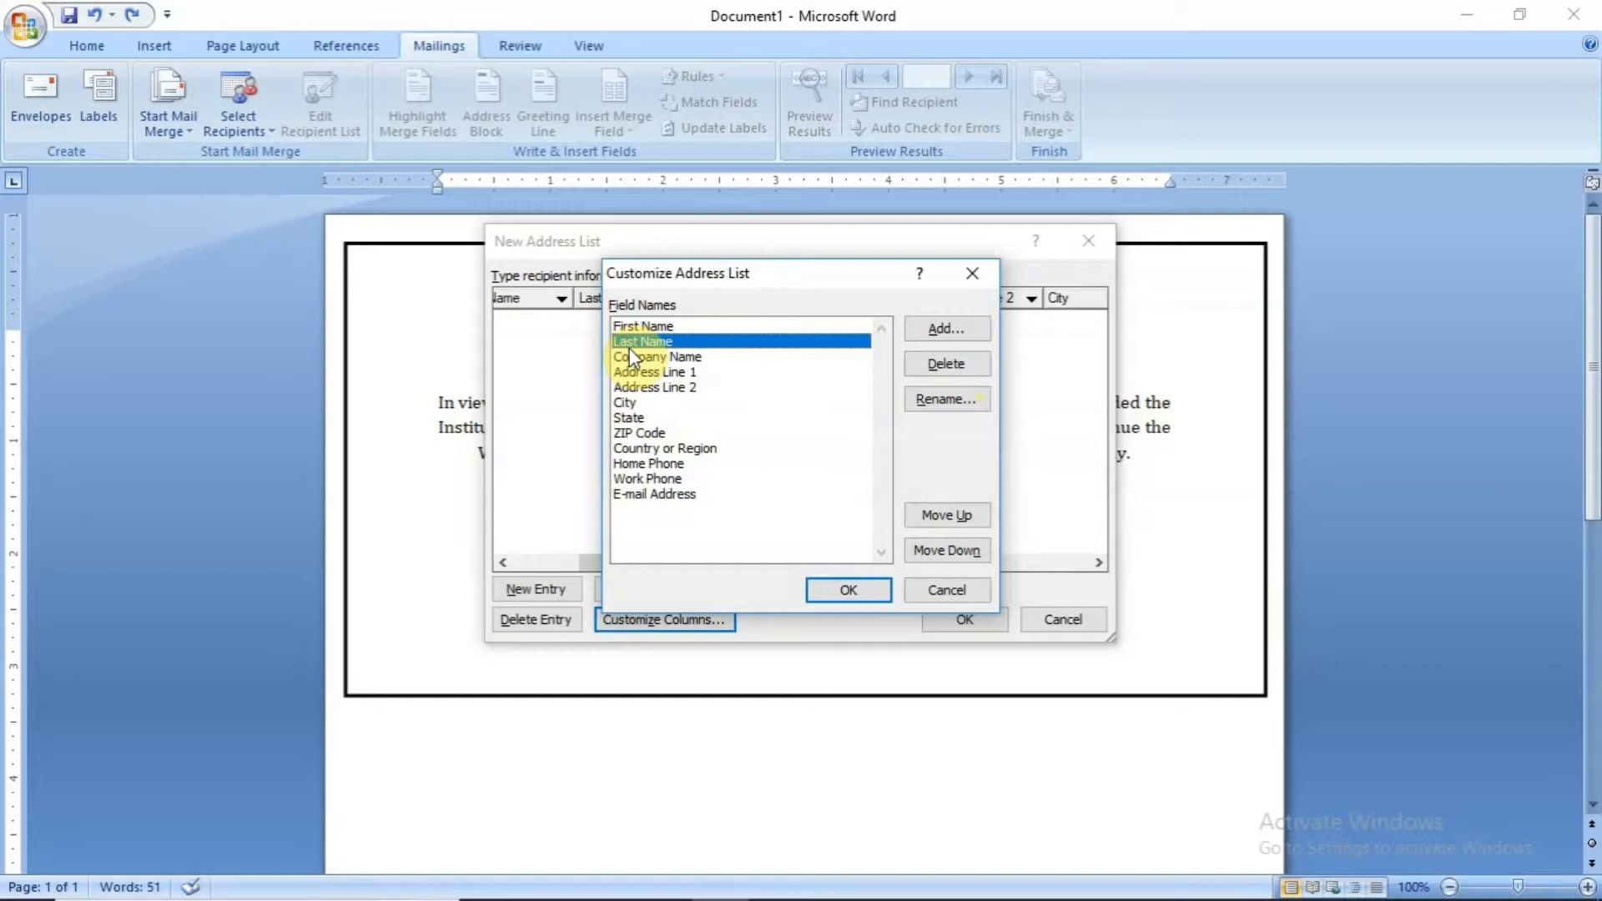
left_click(959, 400)
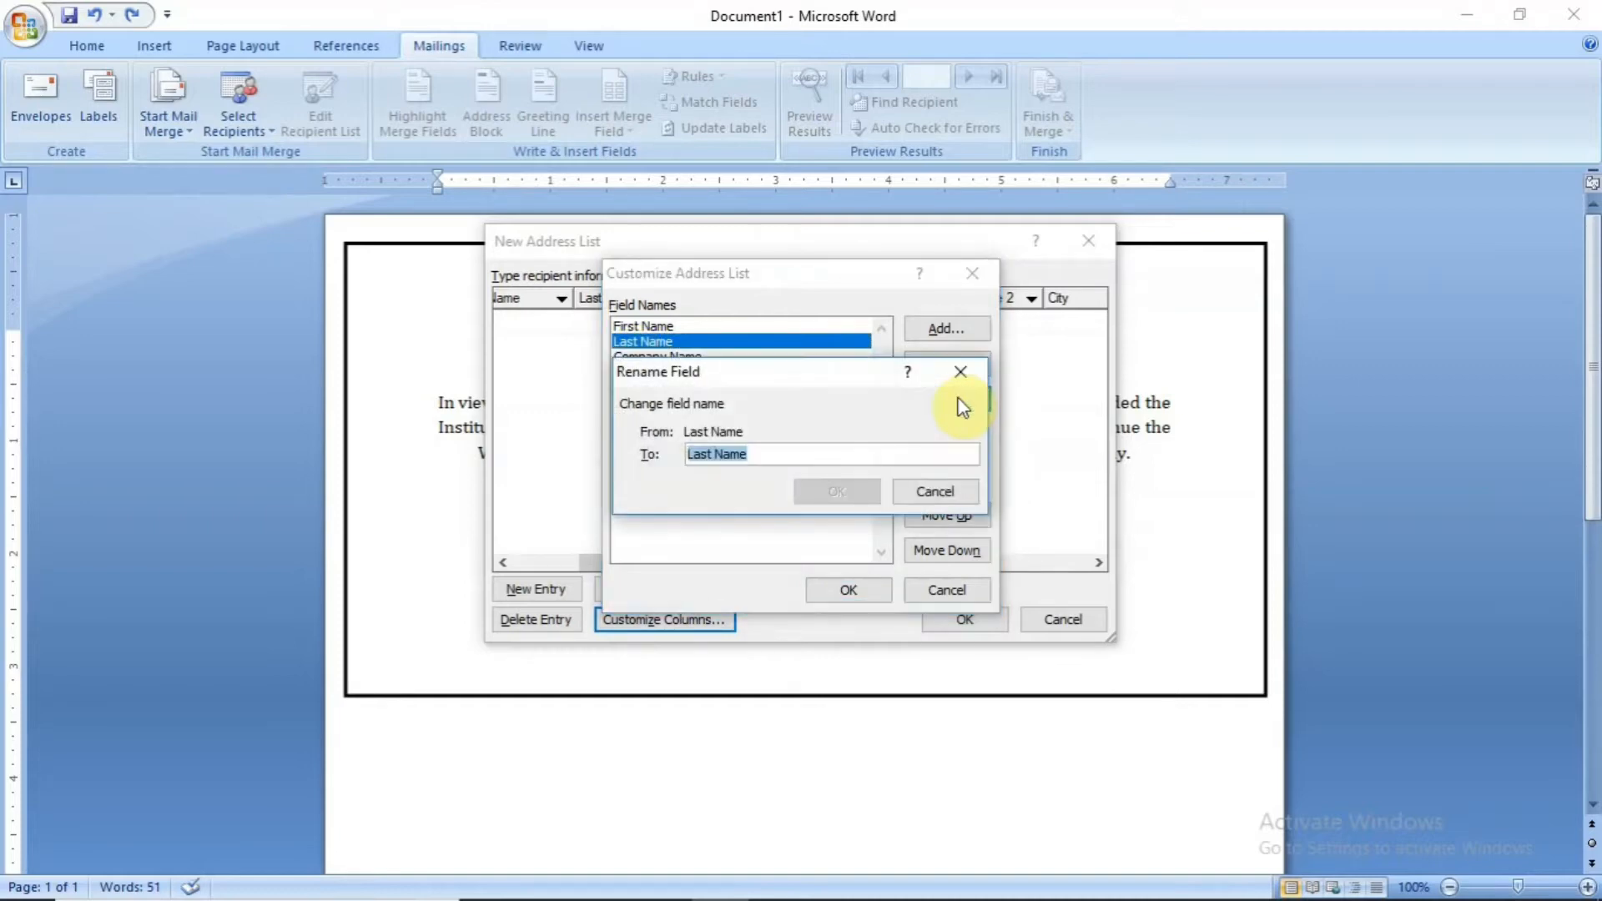
left_click(713, 453)
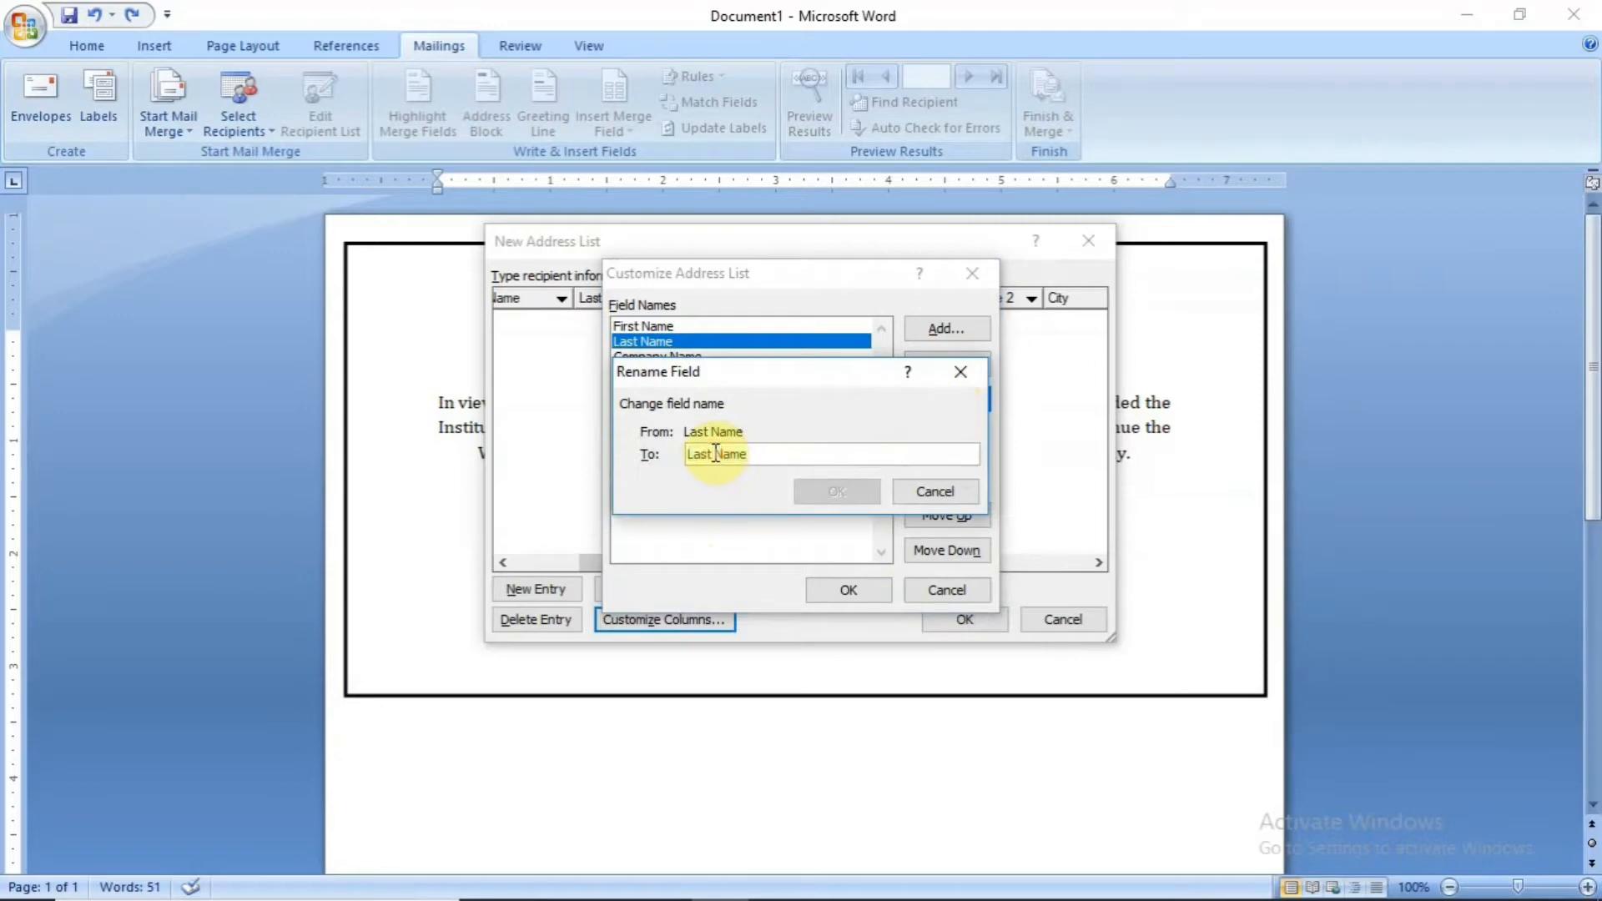
key("BackSpace")
key("BackSpace")
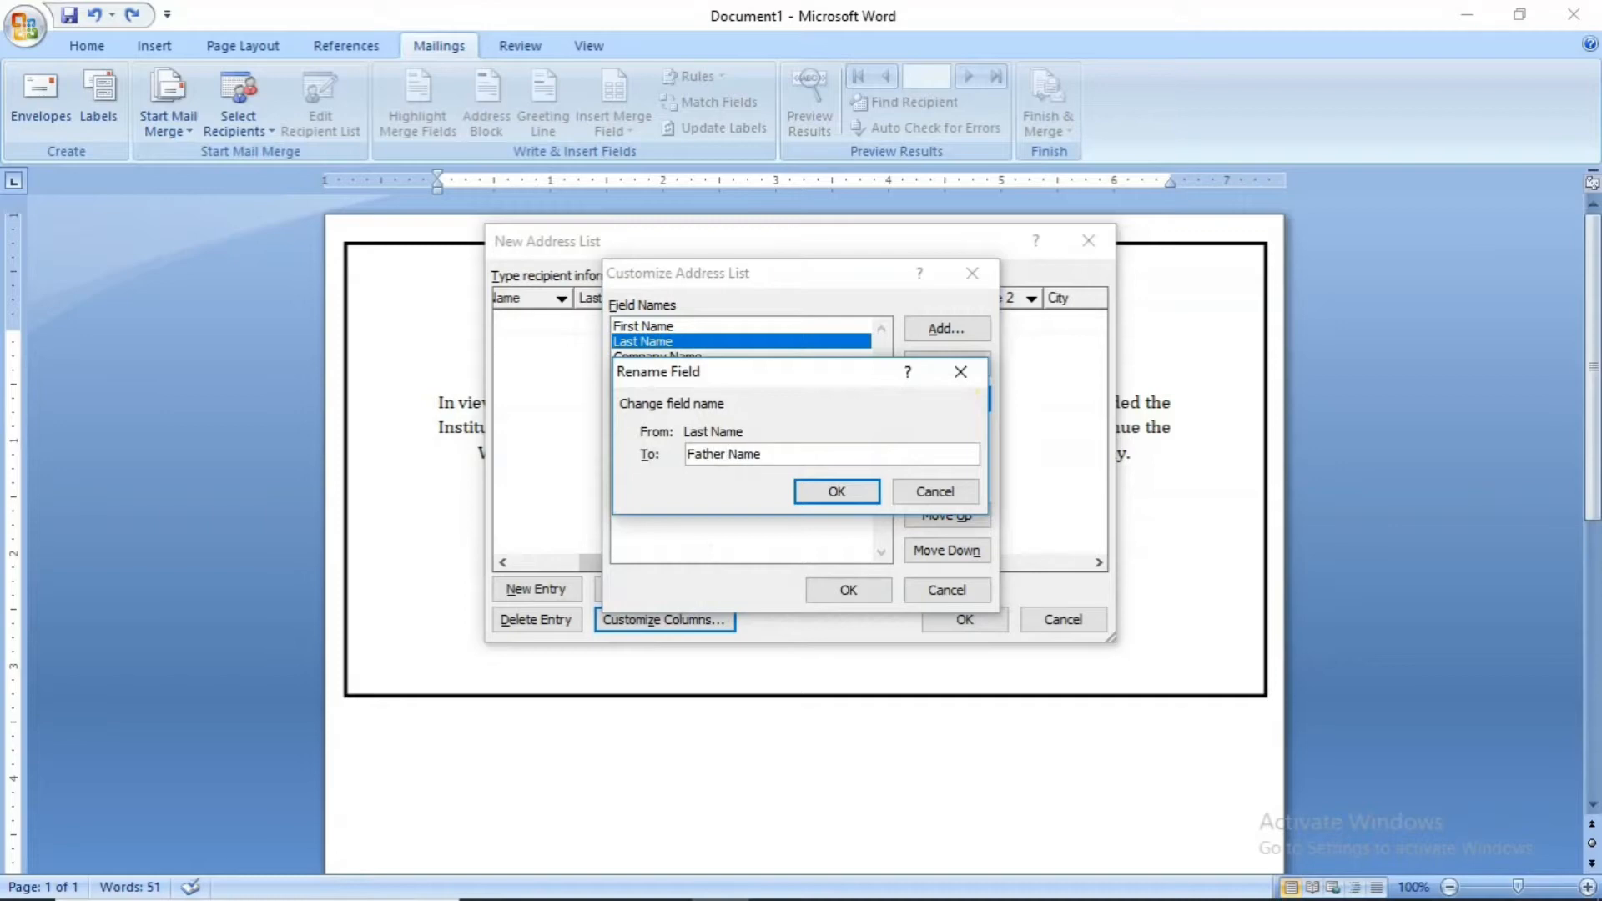
key("Return")
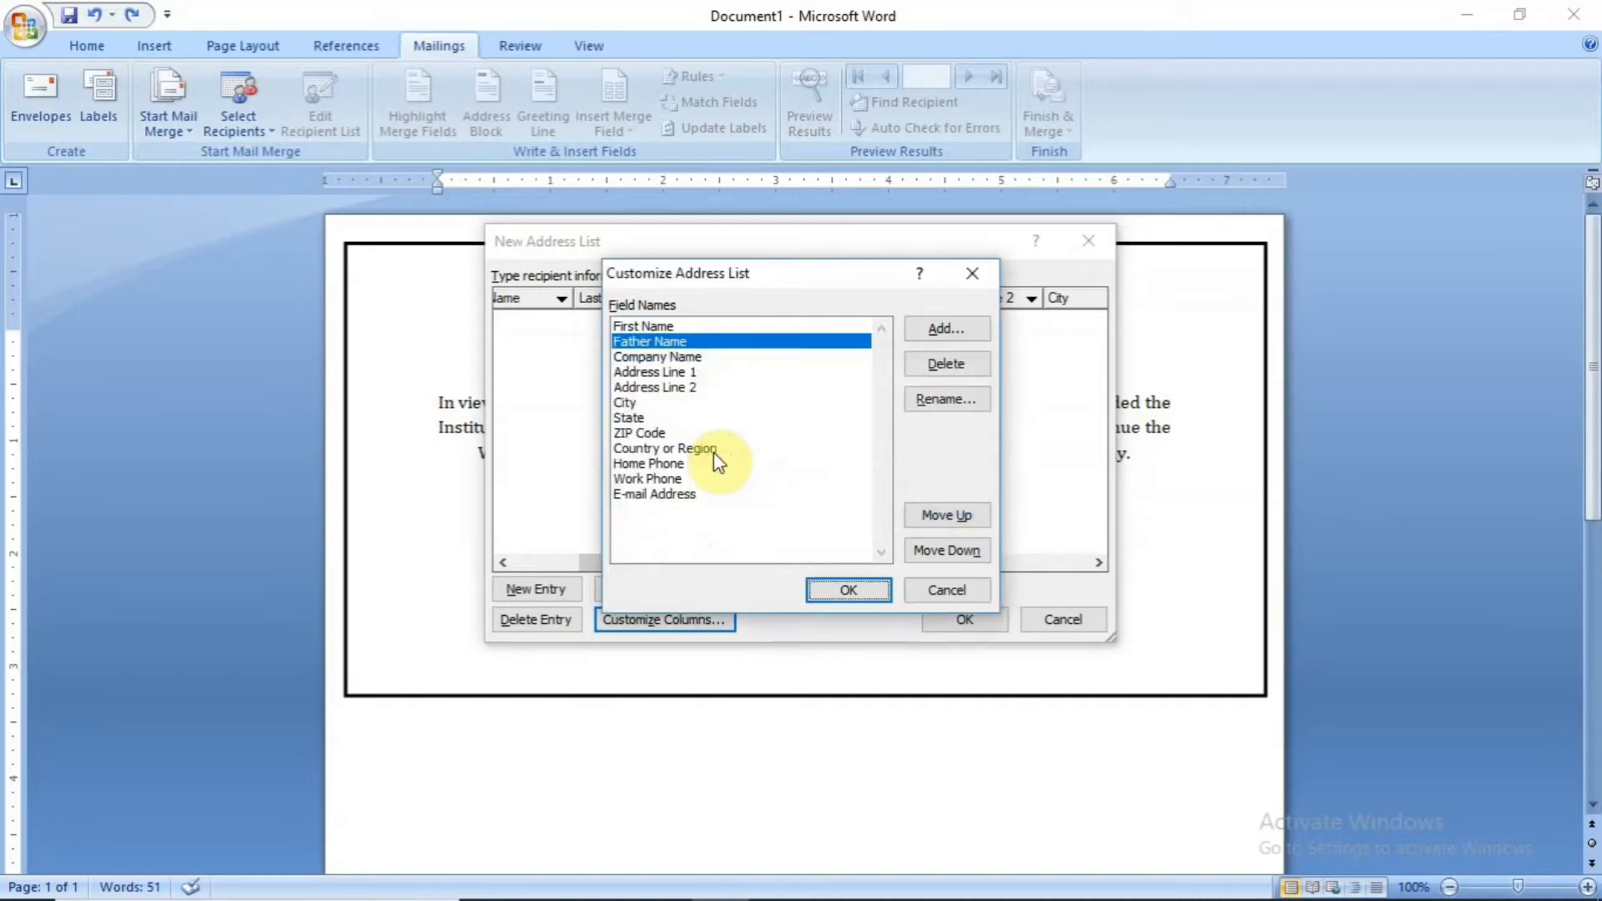
Step: Delete the Address Line 2 field and apply the customized columns to the new address list
left_click(654, 389)
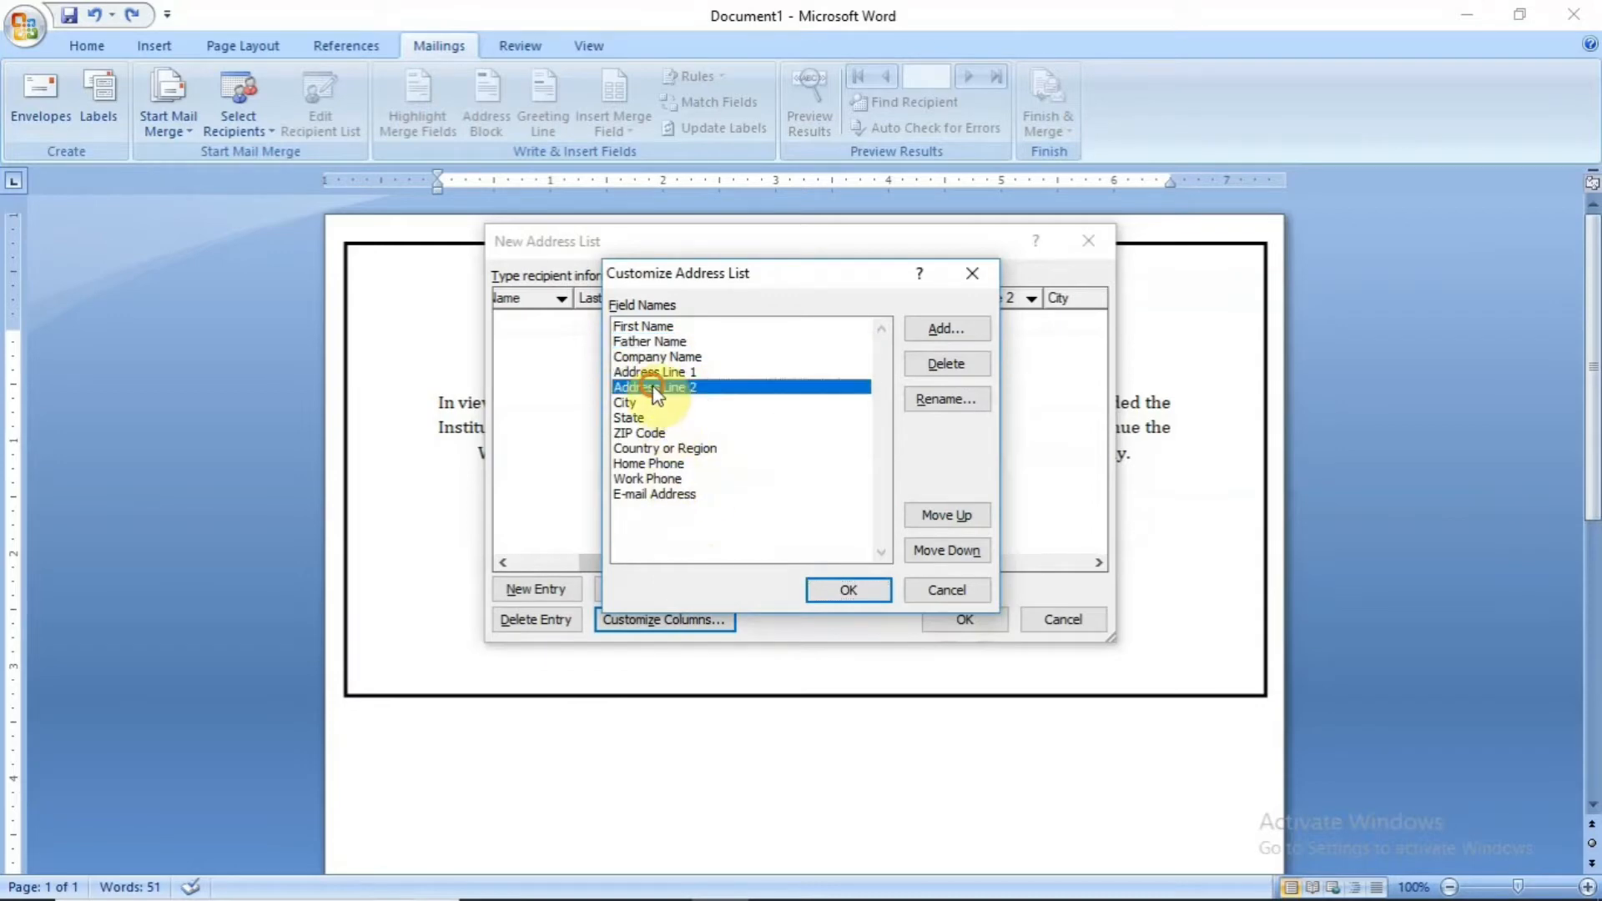
left_click(934, 372)
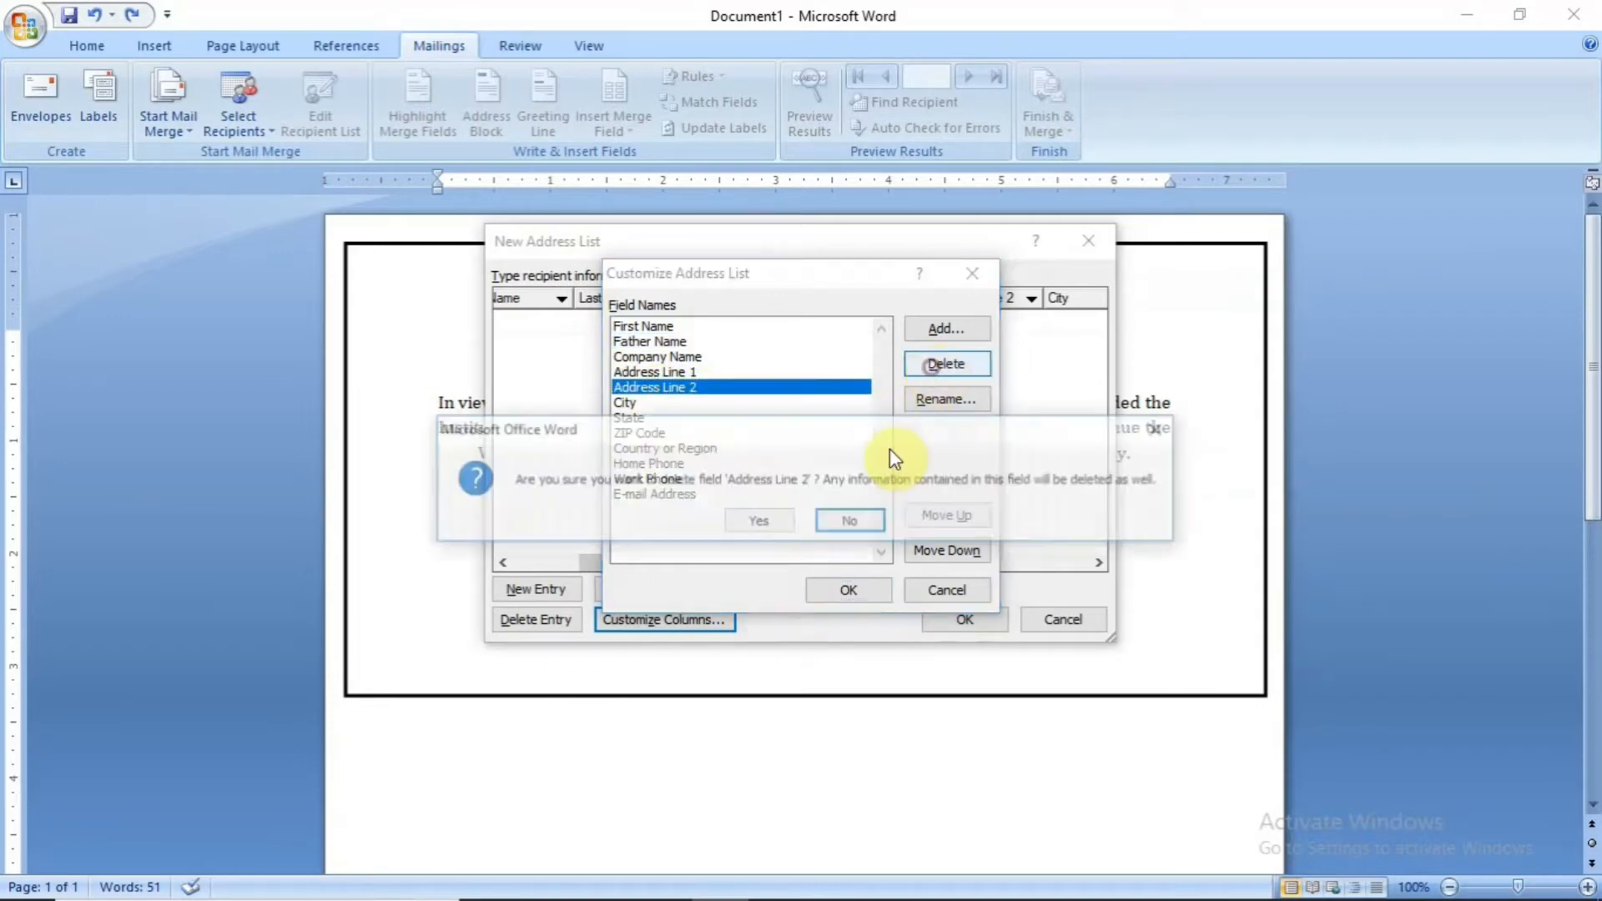
left_click(760, 523)
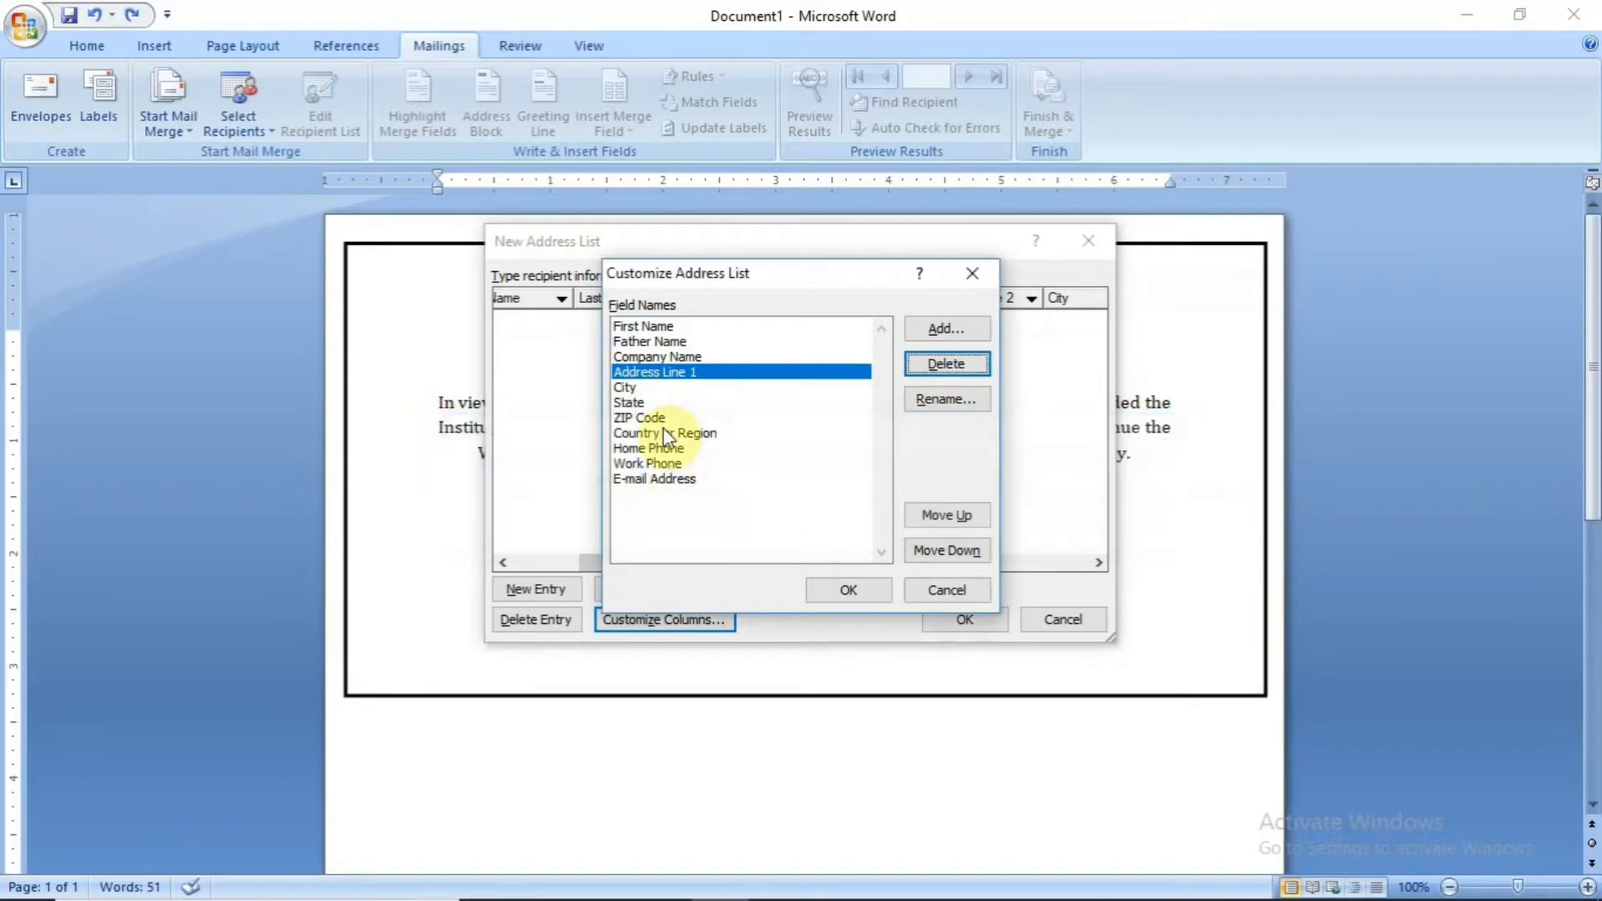
left_click(751, 417)
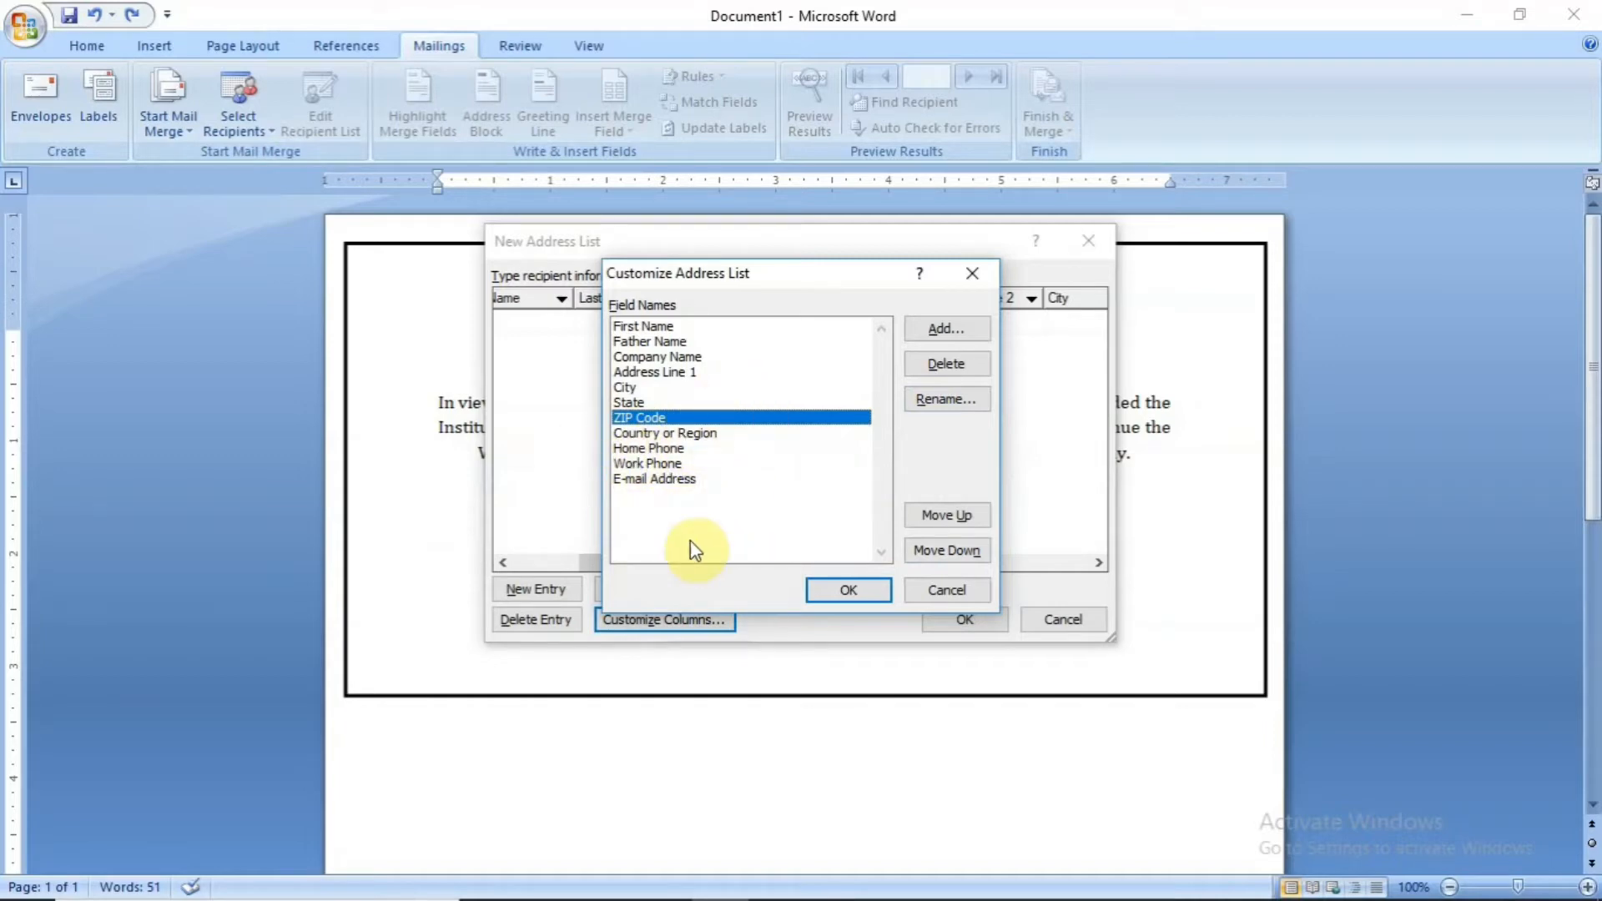
left_click(872, 599)
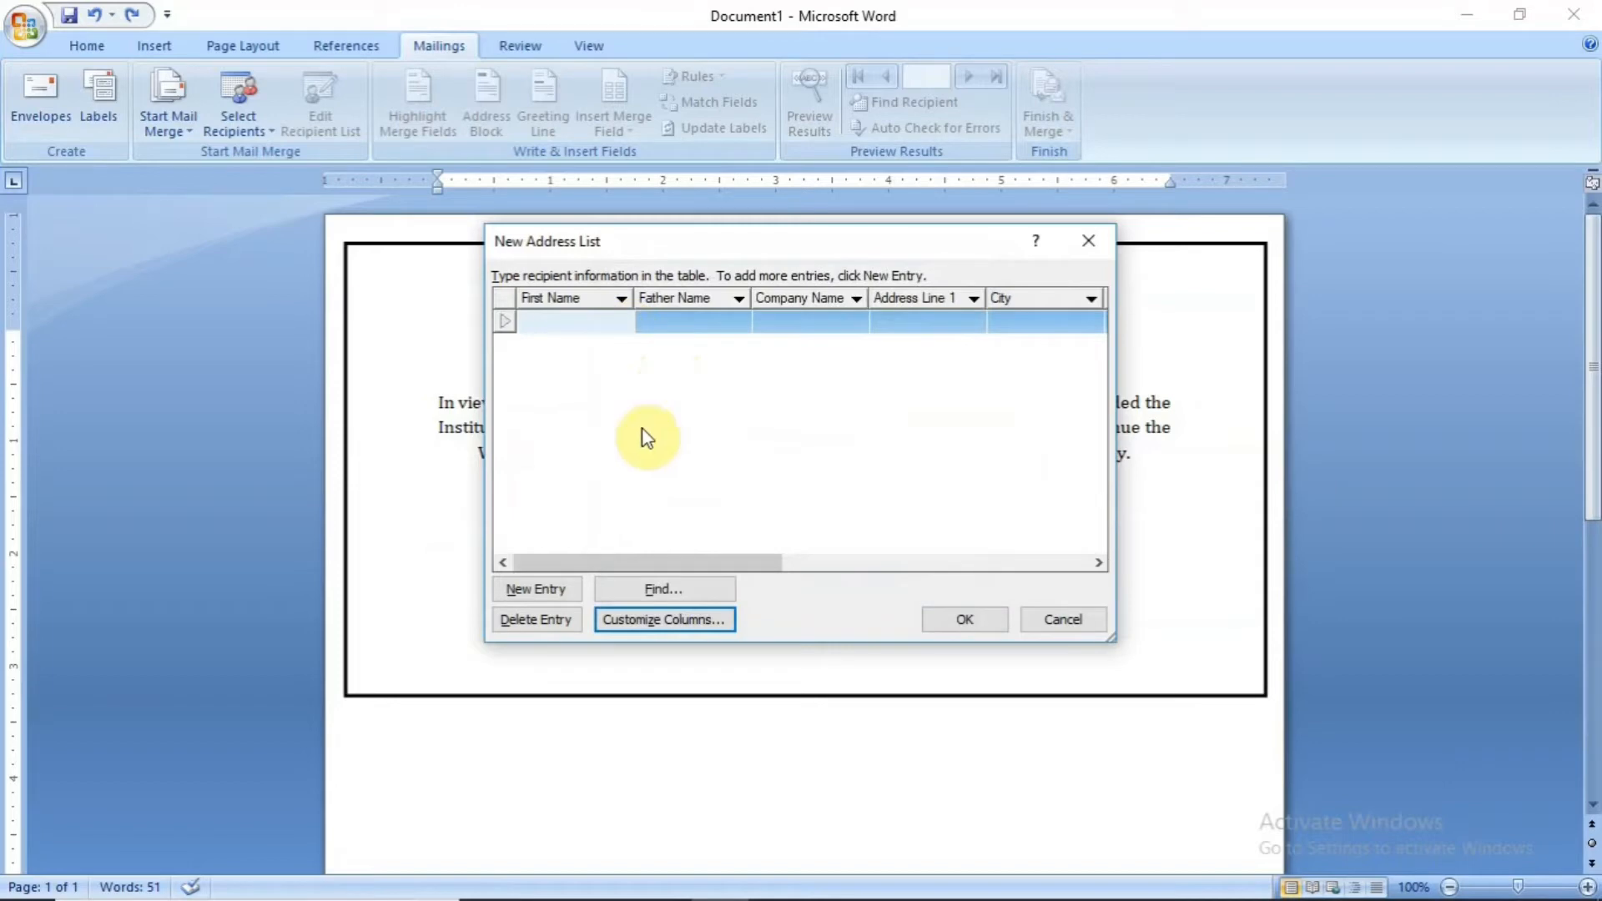
Step: Fill the first recipient entry from First Name through City with placeholder text: hyufguyfy, yfuyfy, fufufy, fyufuf and ufuf
type("hyufguyfy")
key("Tab")
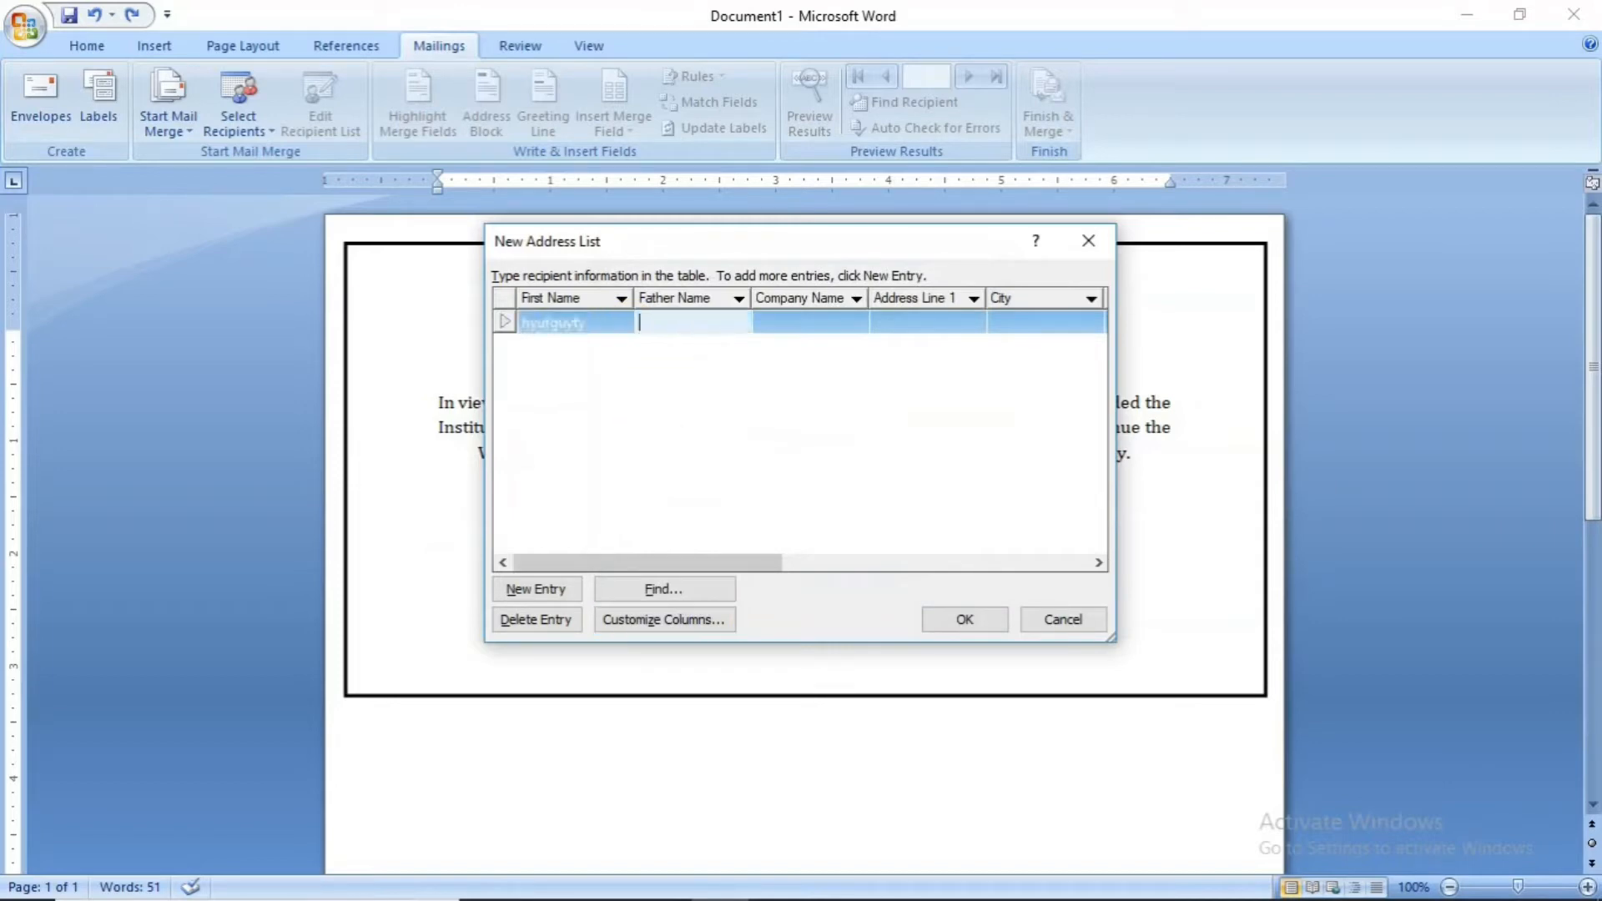
type("yfuyfy")
key("Tab")
type("fufufy")
key("Tab")
type("fyuf")
key("Tab")
type("ufuf")
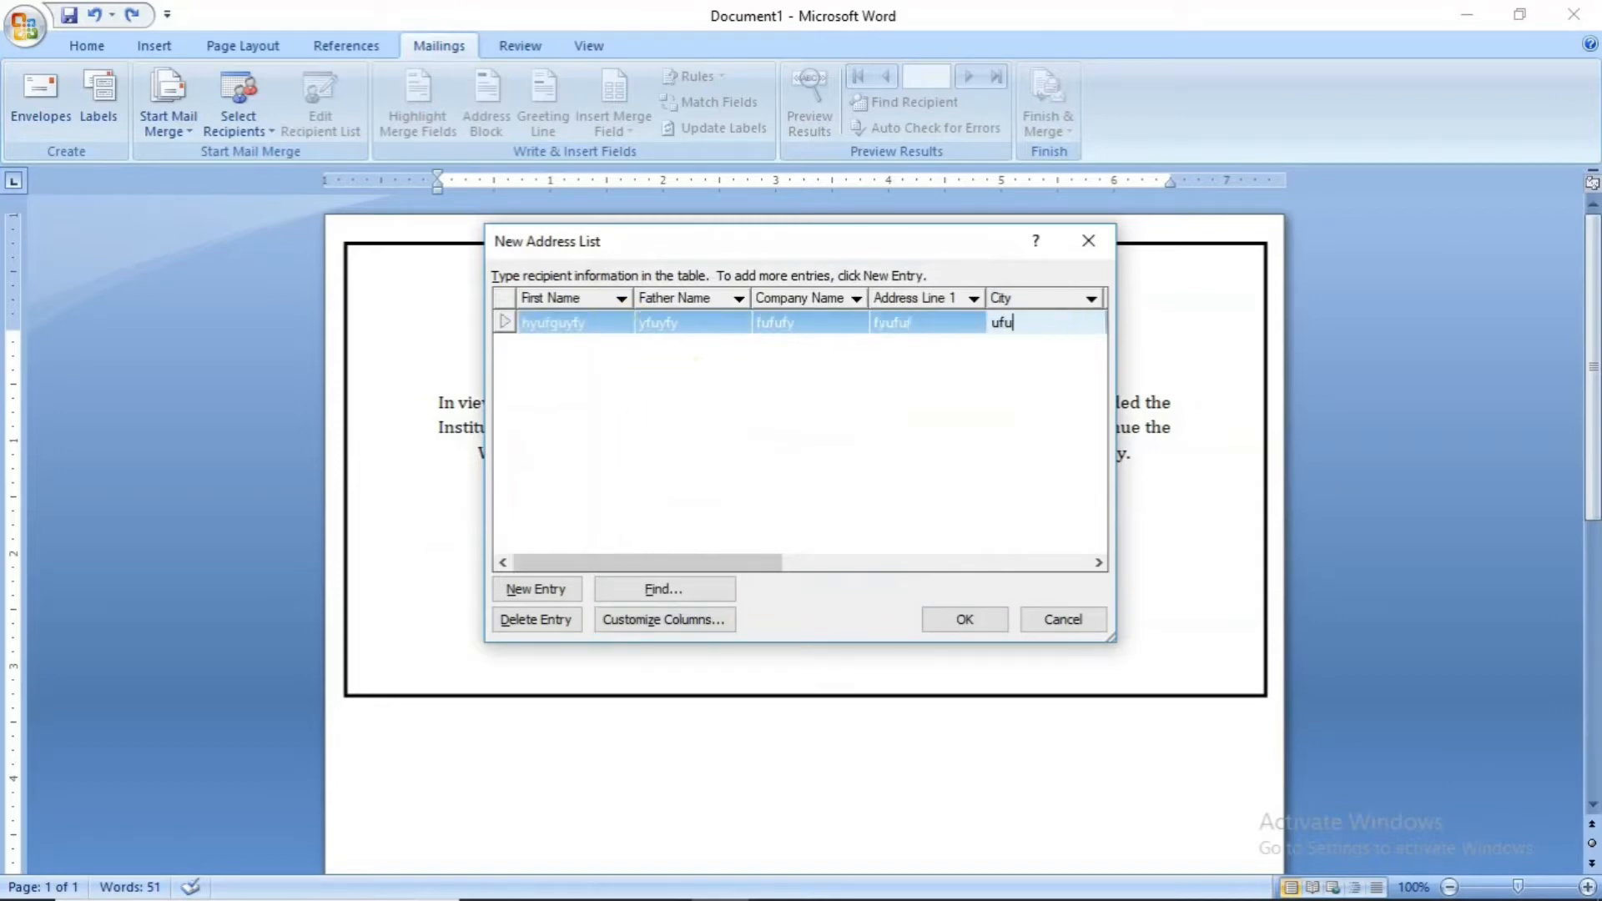
Step: Complete the first recipient entry from State through E-mail Address with placeholder text and start a second entry
key("Tab")
type("ufuf")
key("Tab")
type("ufuyf")
key("Tab")
type("ufu\tufutfut")
key("Tab")
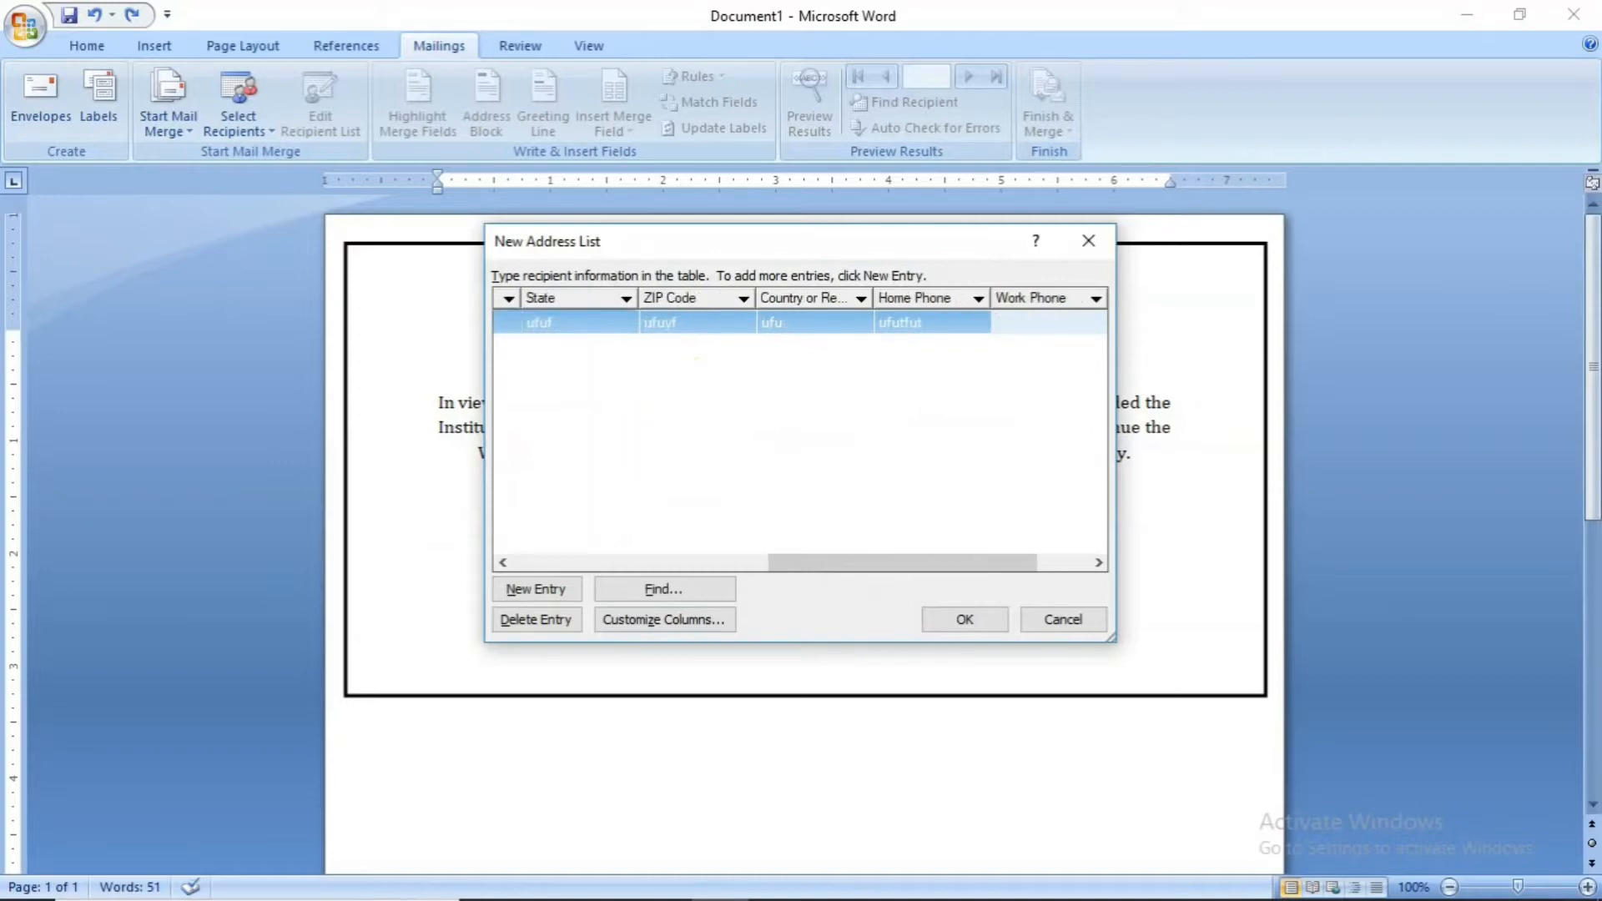
type("fut")
key("Tab")
type("ytfydytdy")
key("Tab")
Step: Fill the second recipient entry from First Name through City with placeholder text such as dytdyt, ytdyt, dytdty and ytdty
type("dydydydydy")
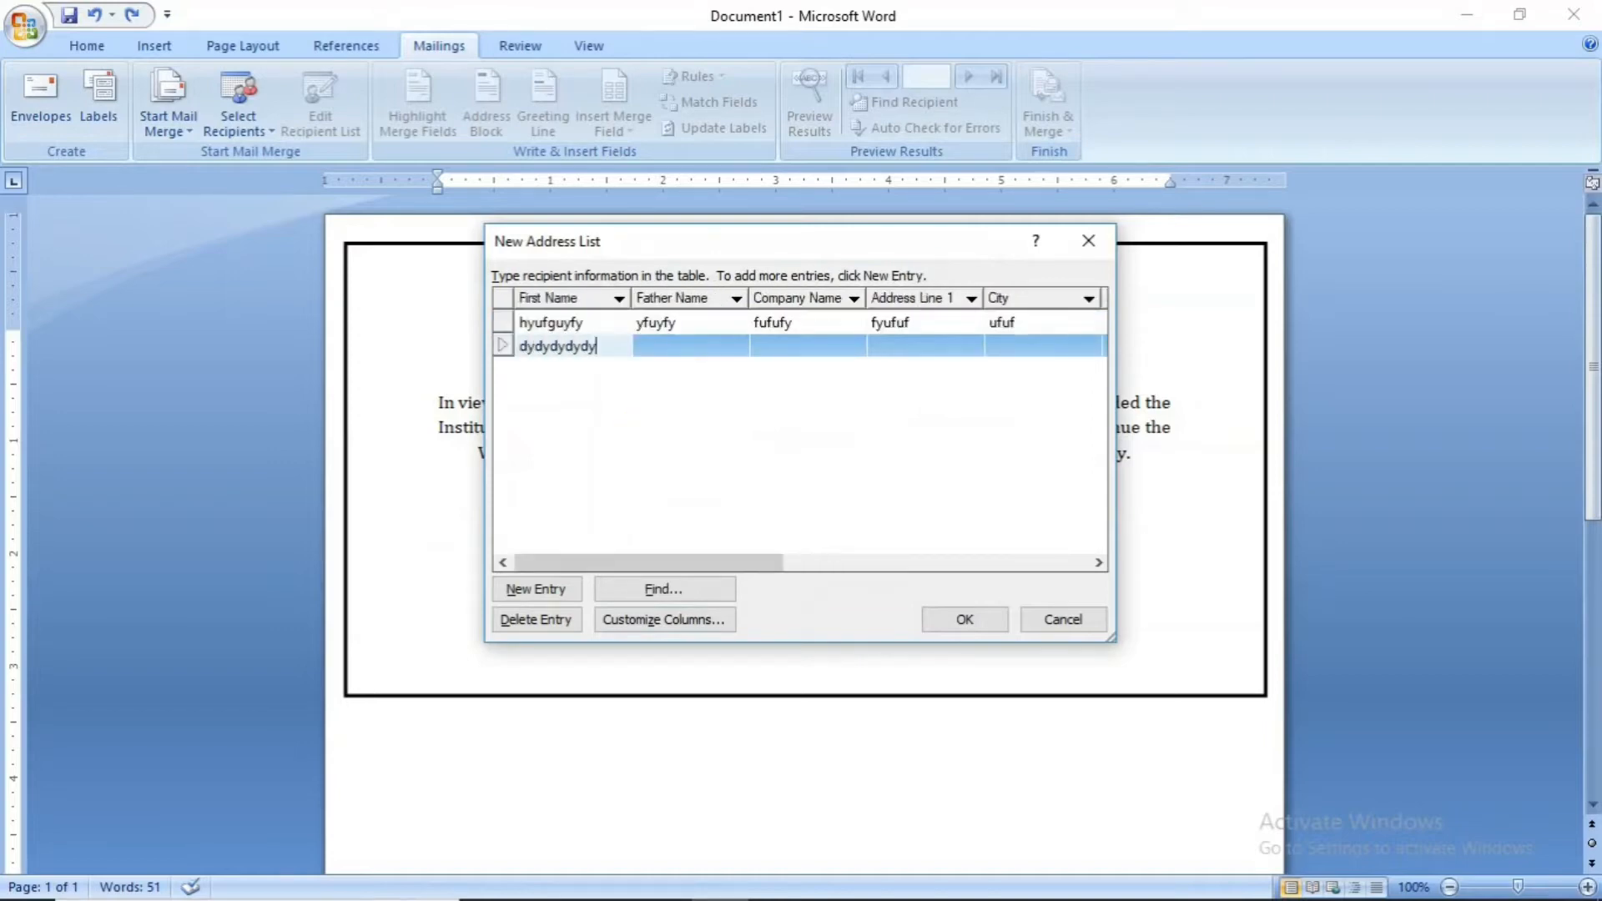
key("Tab")
type("dytdyt")
key("Tab")
type("ytdyt")
key("Tab")
type("dytdty\tytdty\tyt")
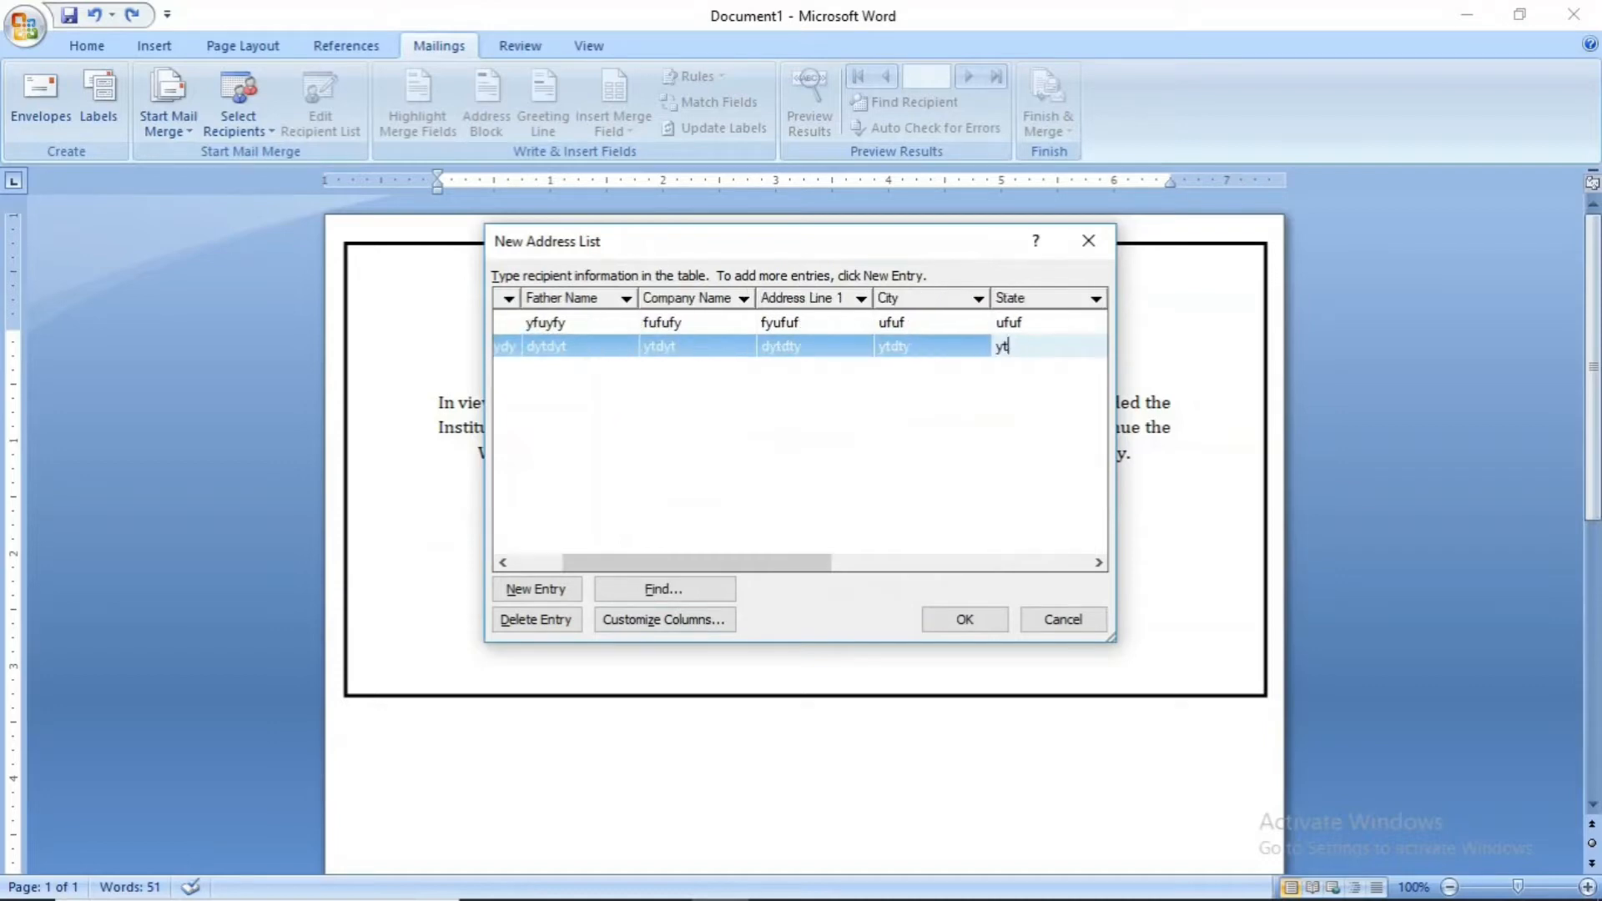
Step: Complete the second recipient entry's remaining fields with placeholder text and start a third entry
type("dty")
key("Tab")
type("dytd")
key("Tab")
type("ydytyt")
key("Tab")
type("ytd\tytd\tytd\td")
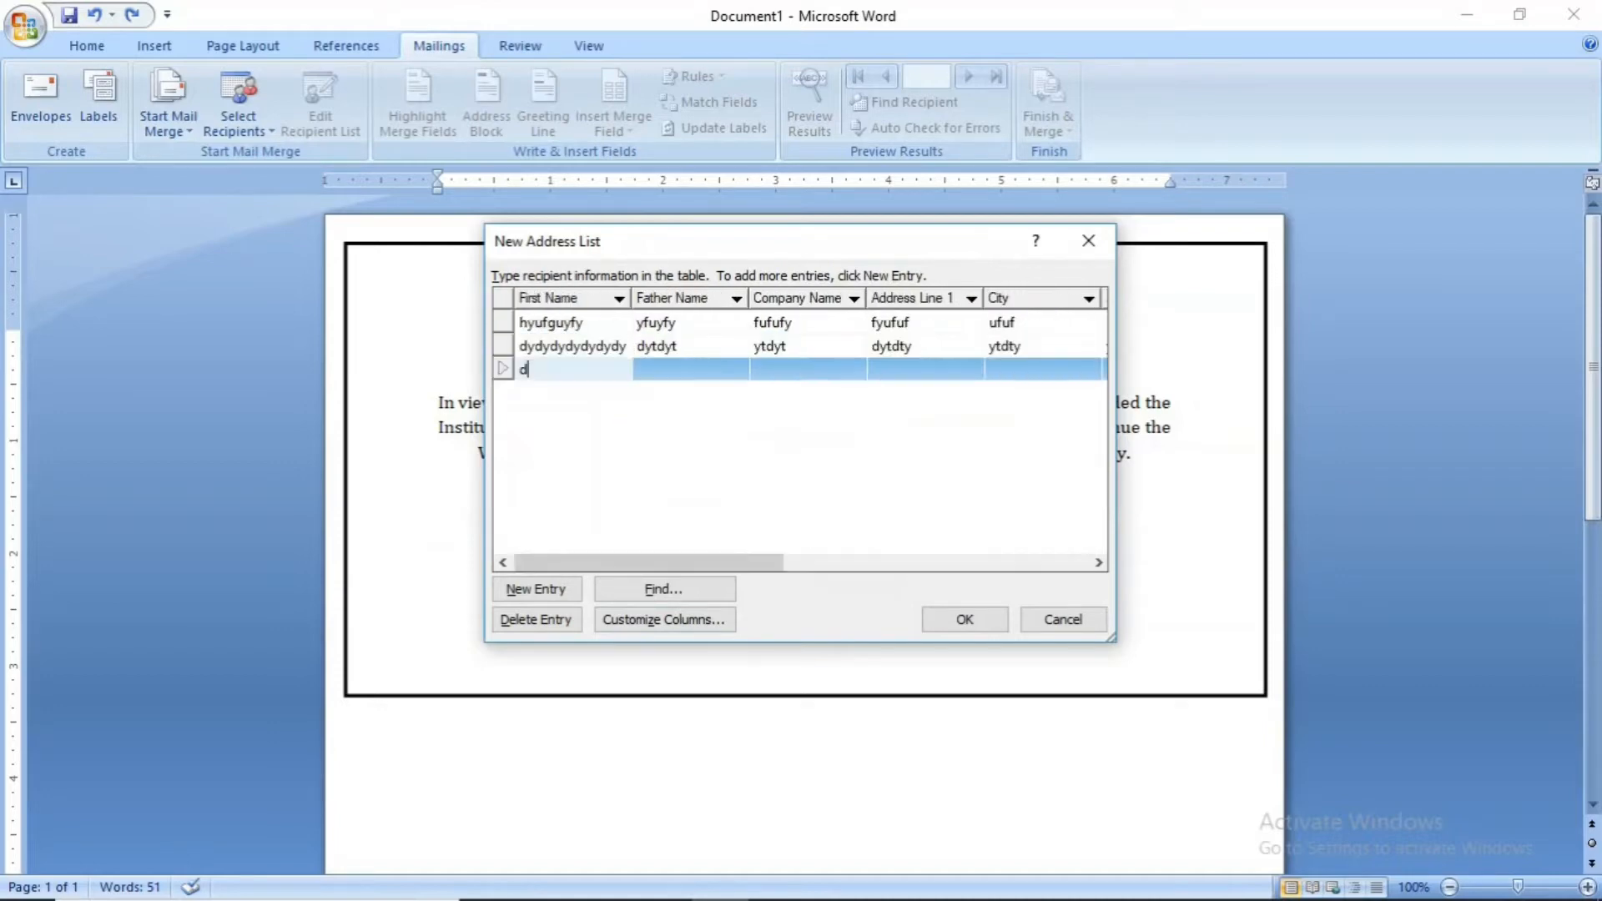
Step: Fill part of the third recipient entry with placeholder text, and discard the new address list
type("\tdyt")
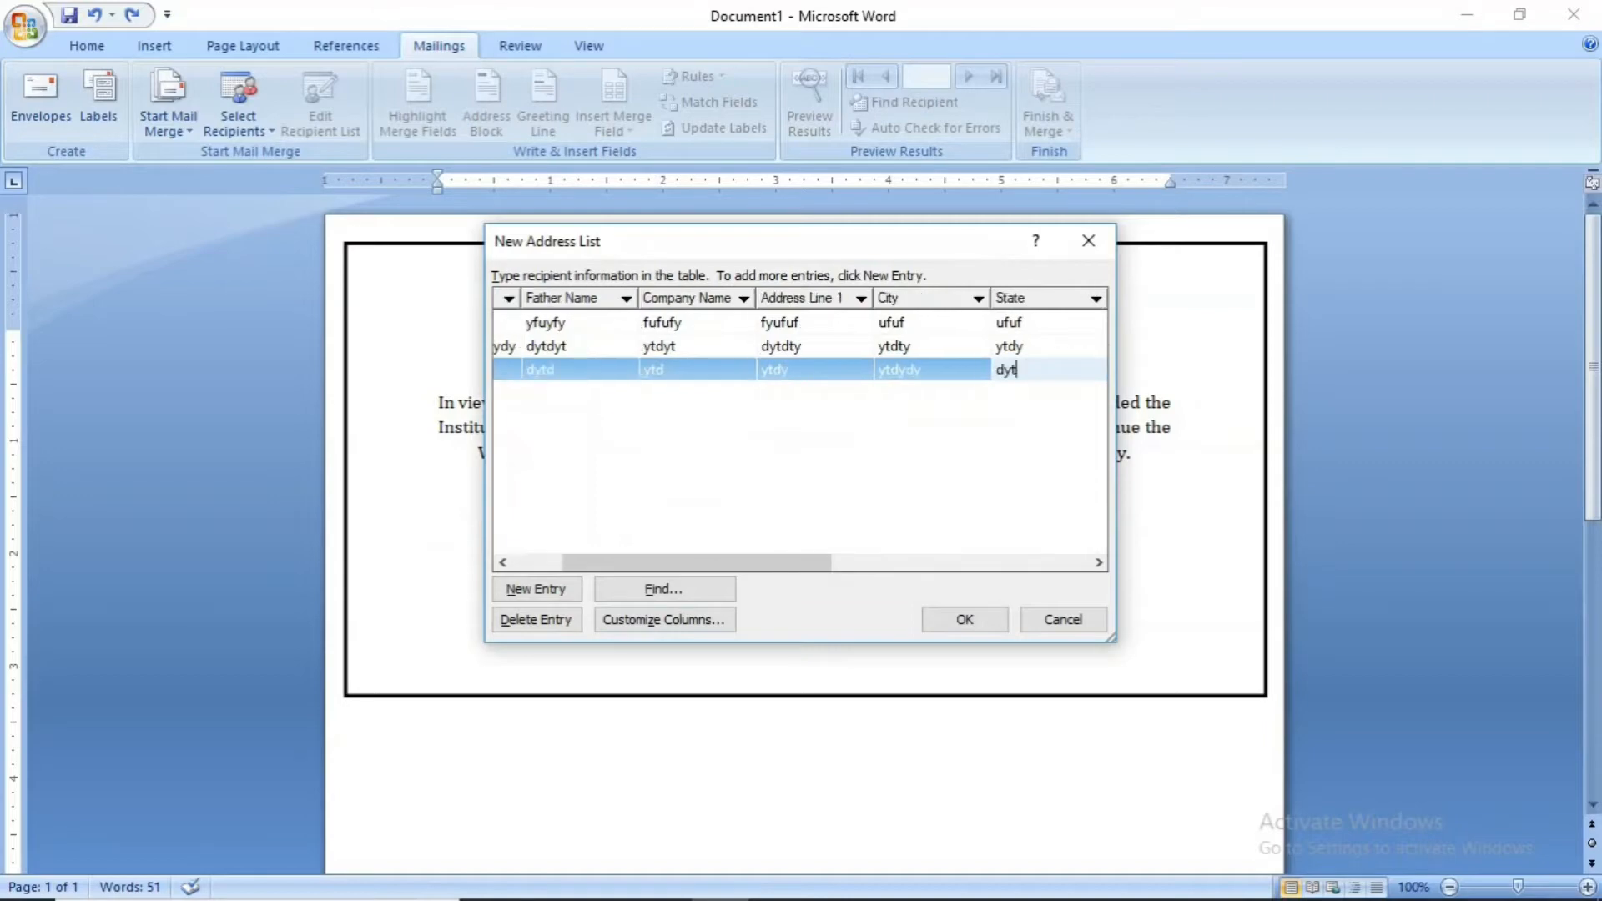
type("d\tytd\tytdy\tytdydy\tdytd\ty\tyt")
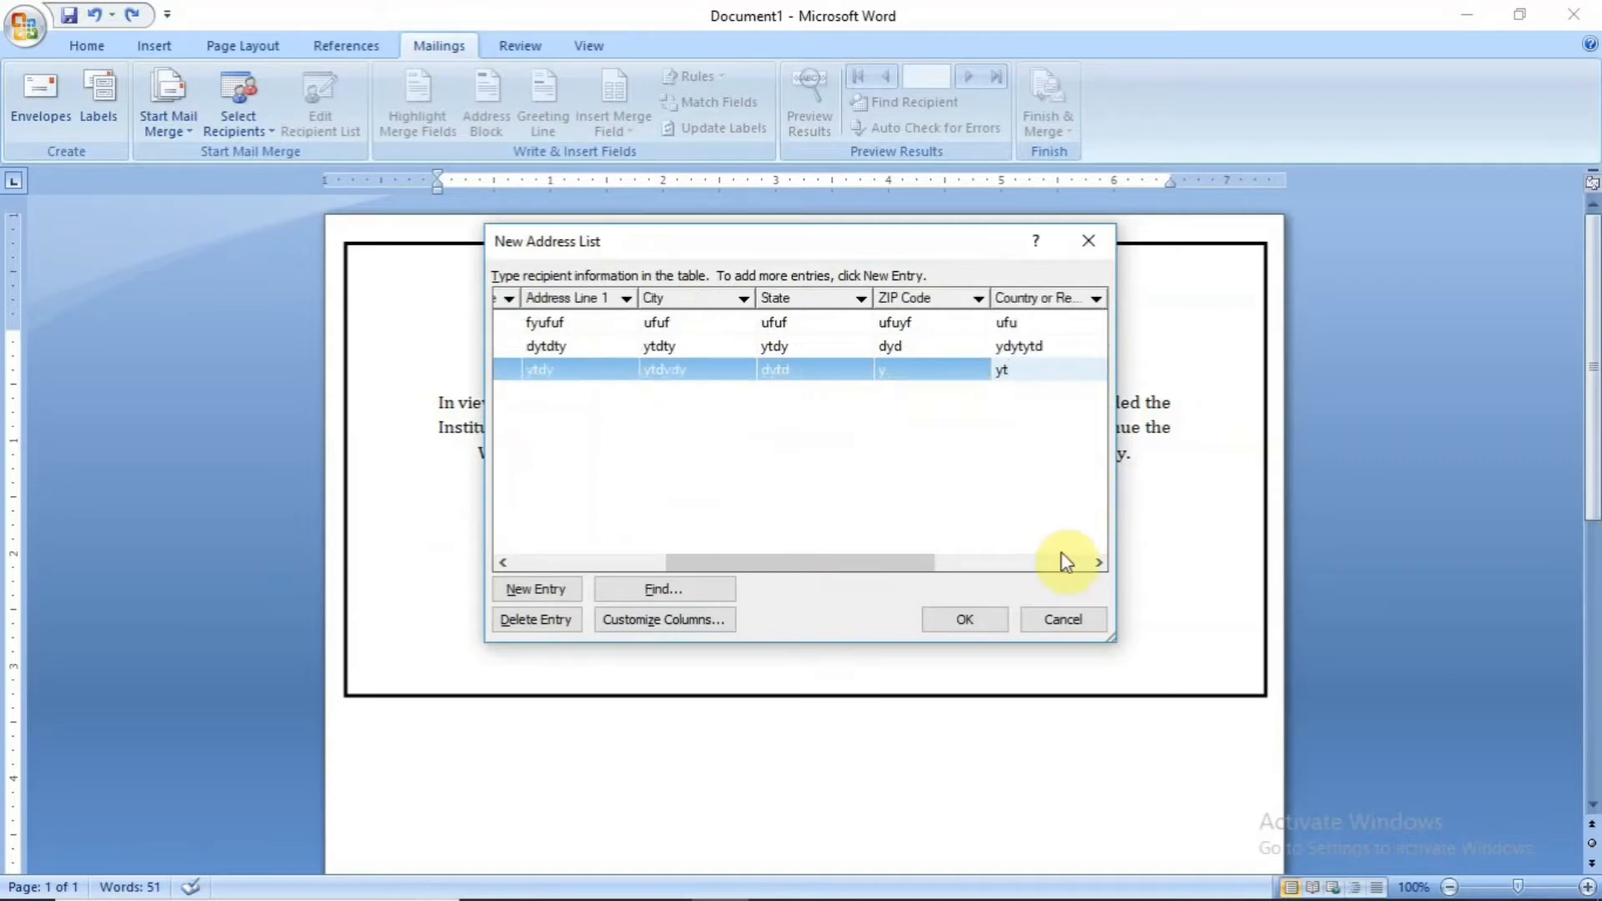
left_click_drag(741, 565, 451, 628)
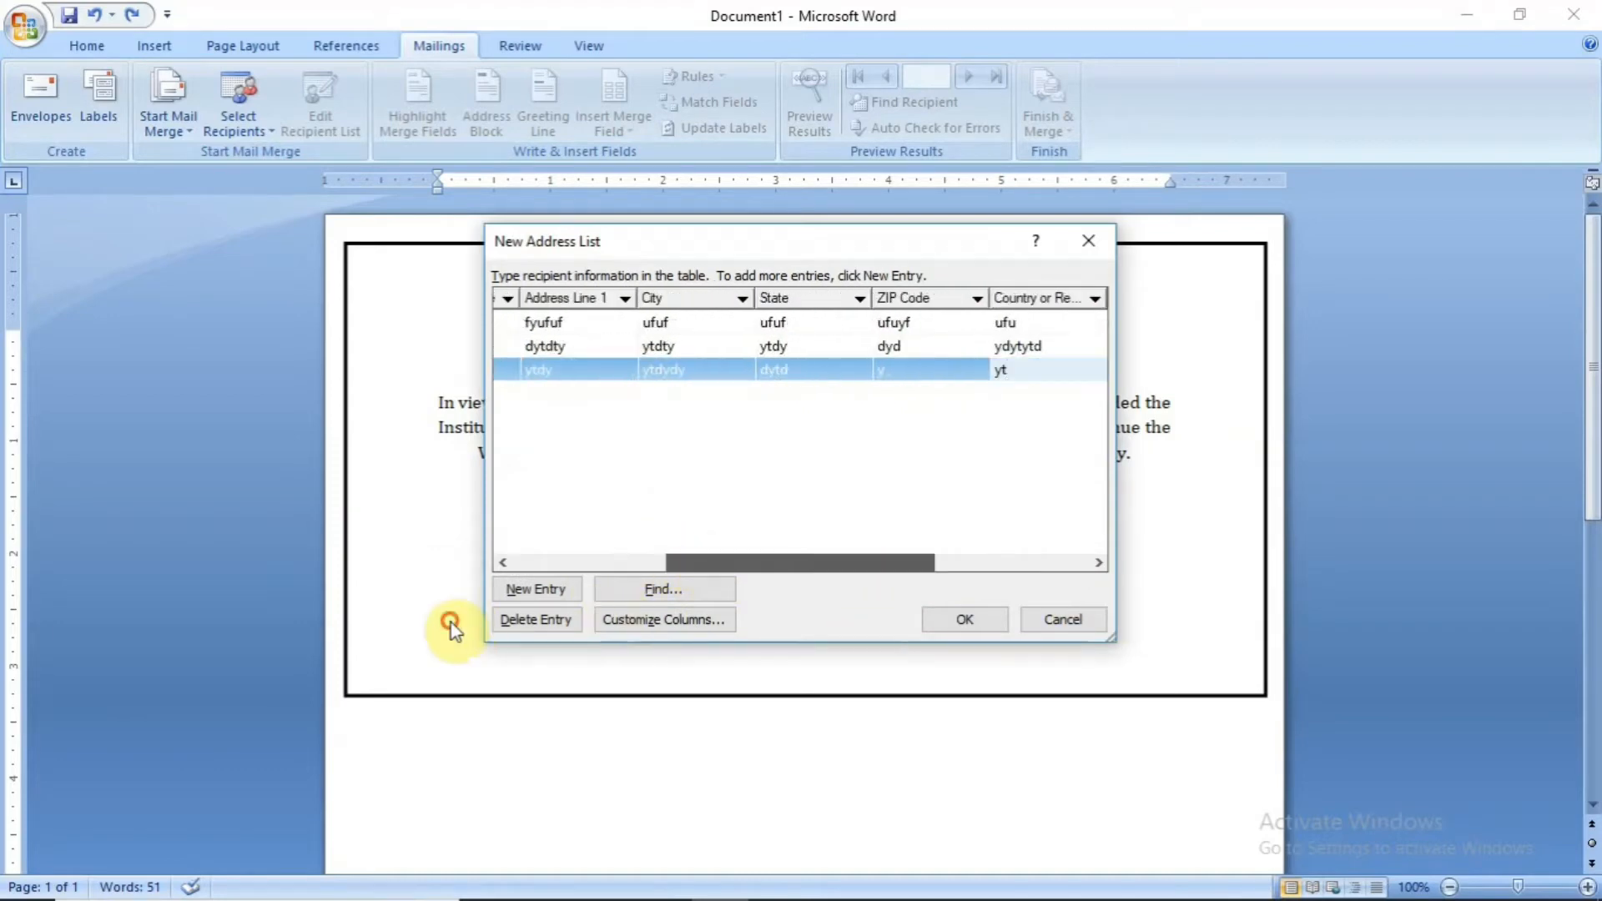
left_click(1055, 625)
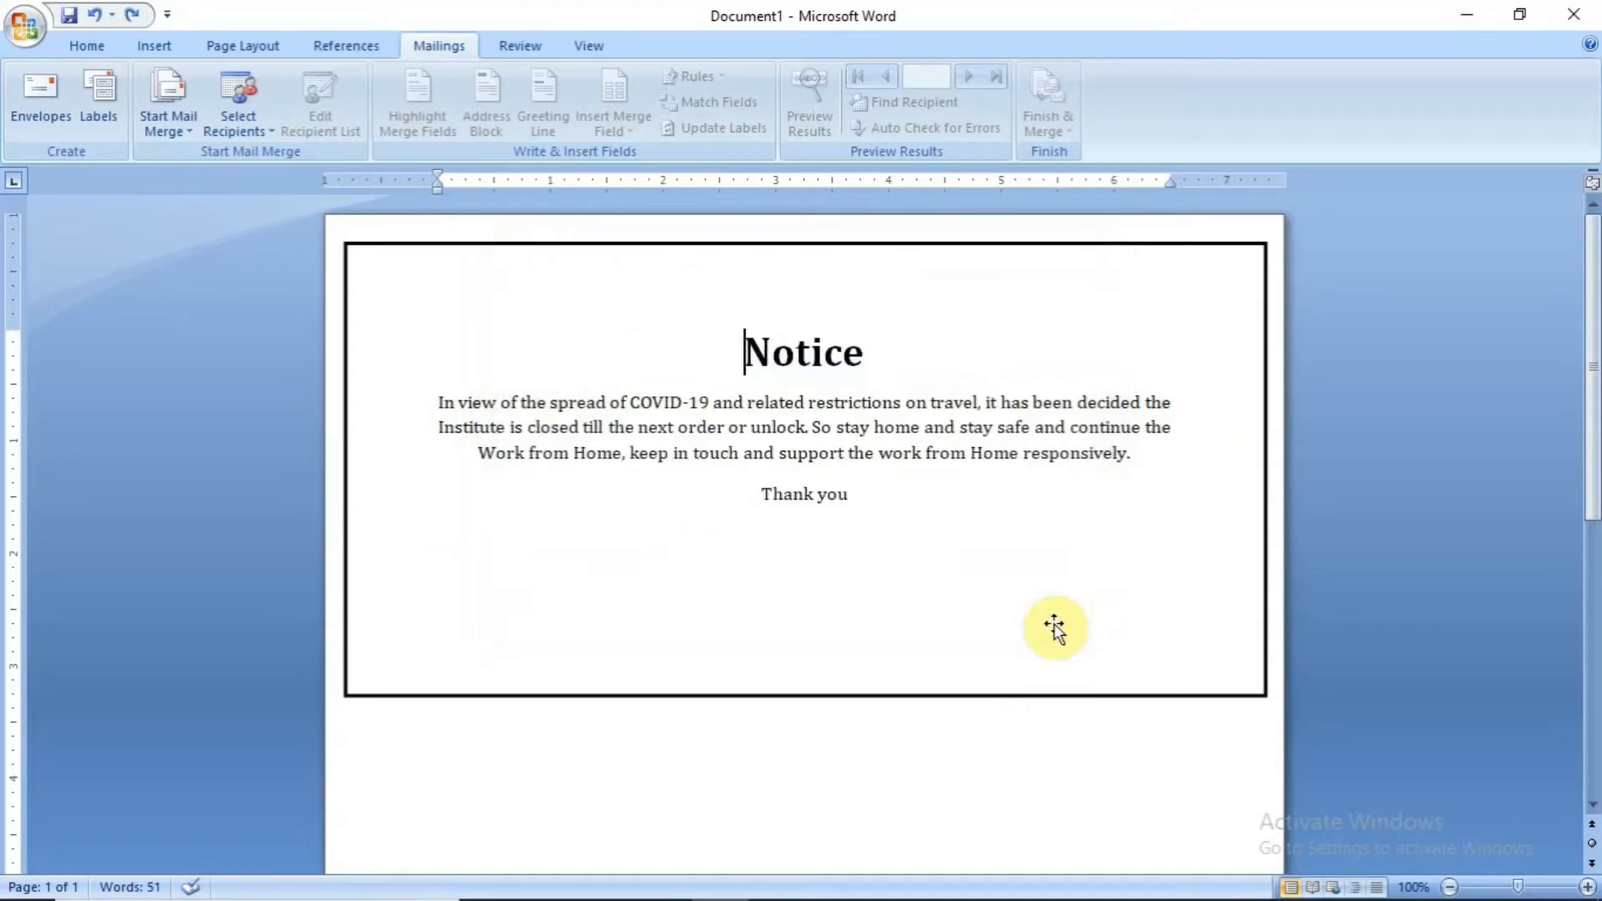
Step: Use an existing recipient list for the merge: Sheet1$ of the data workbook in the Desktop's data folder
left_click(242, 120)
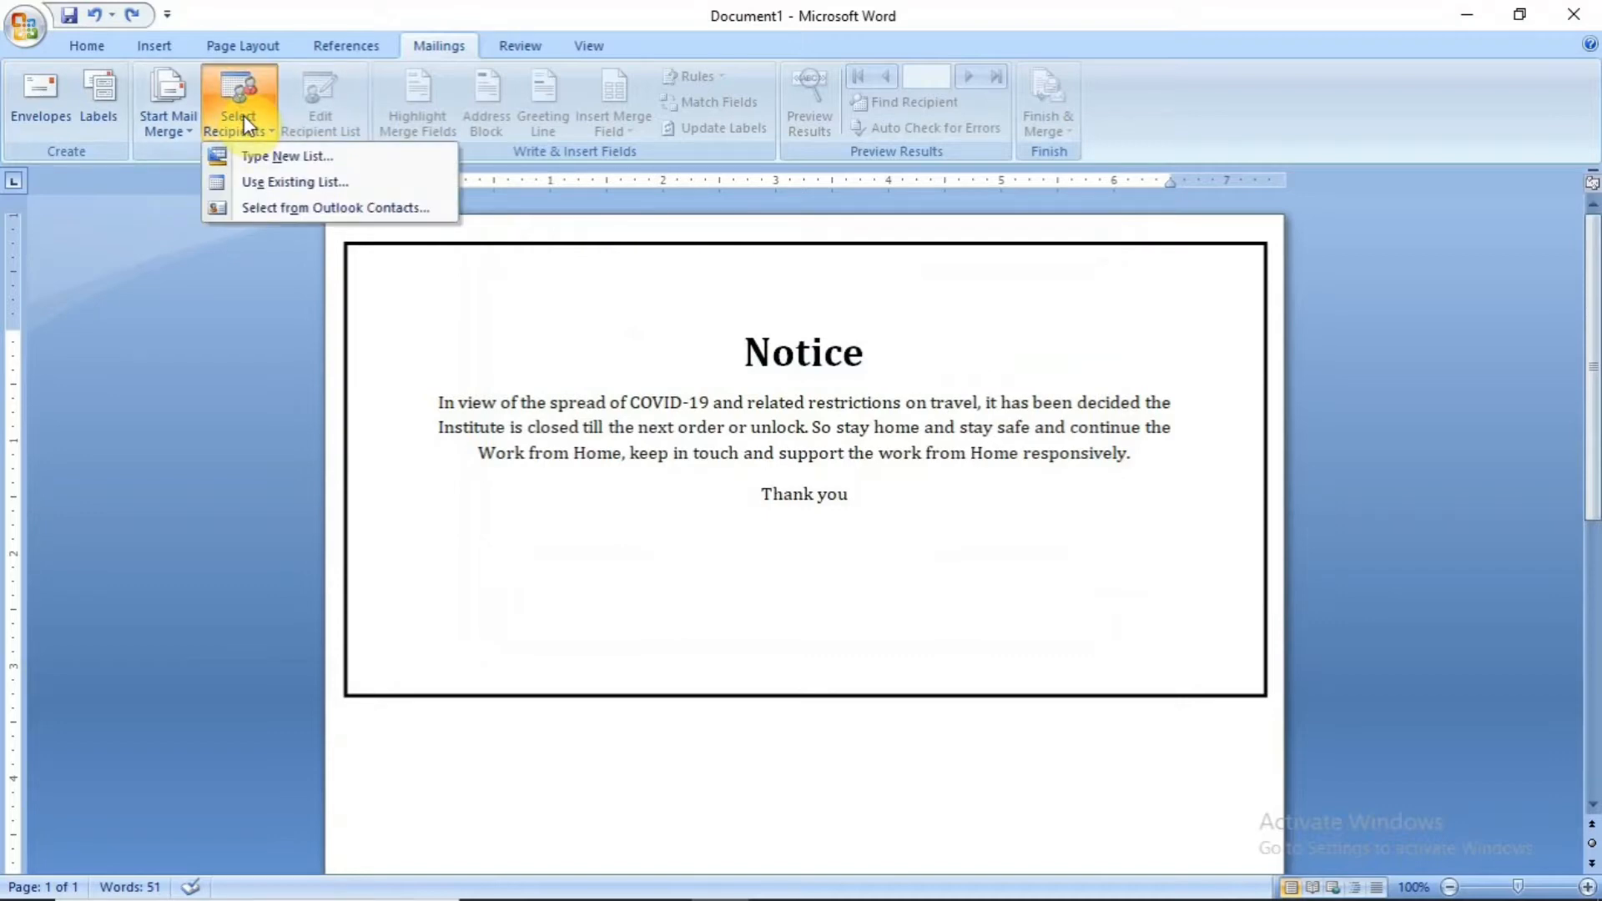
left_click(335, 184)
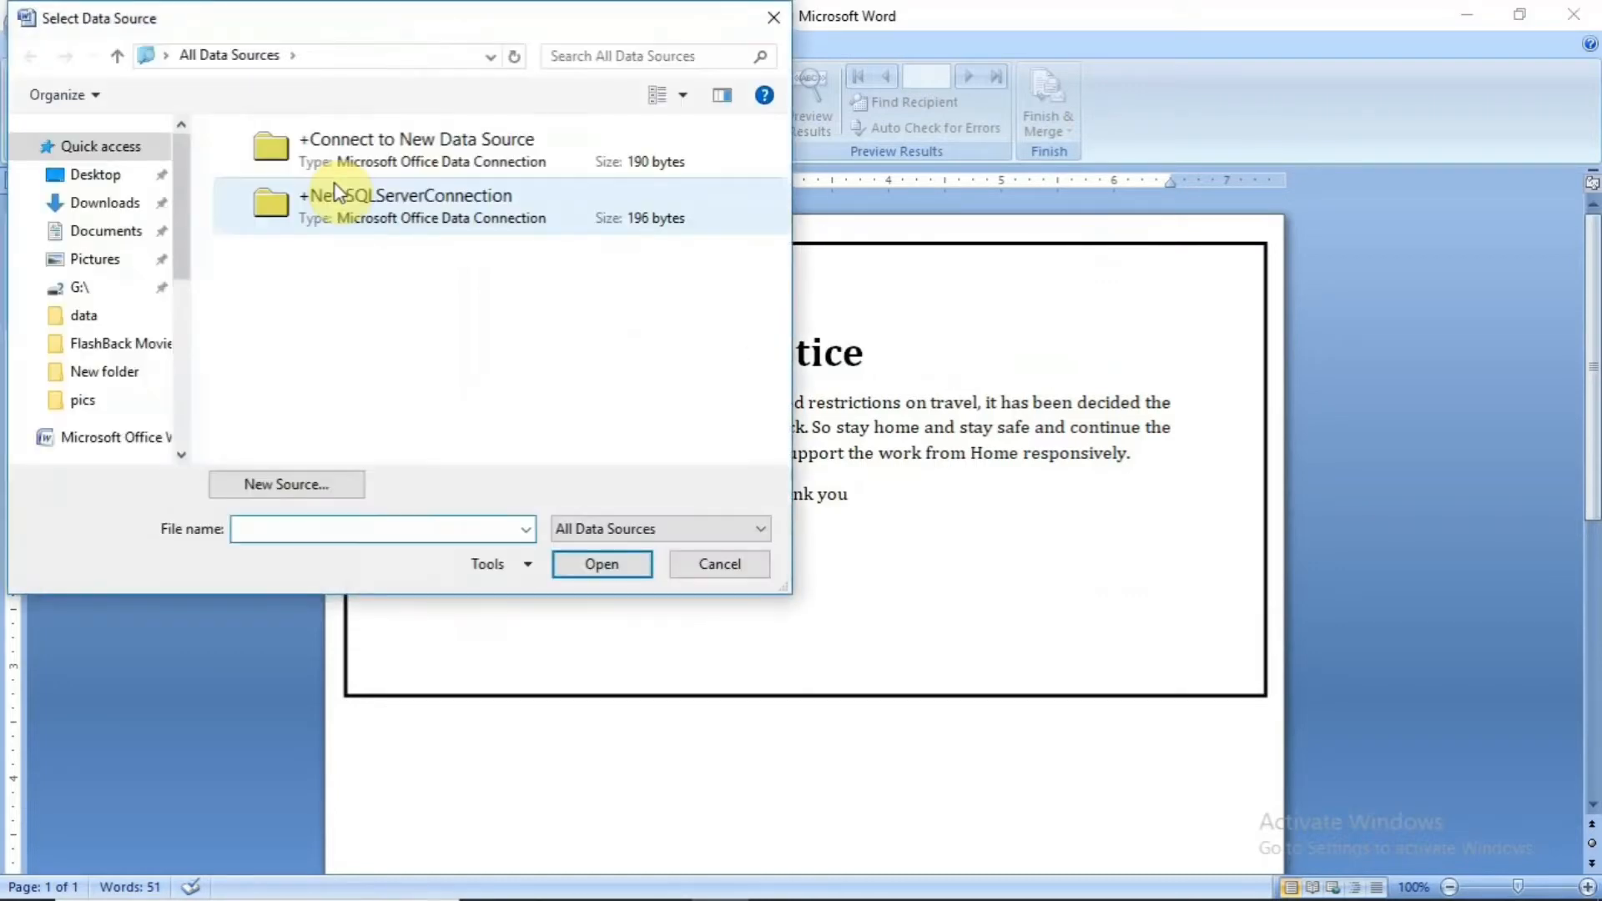
left_click(99, 185)
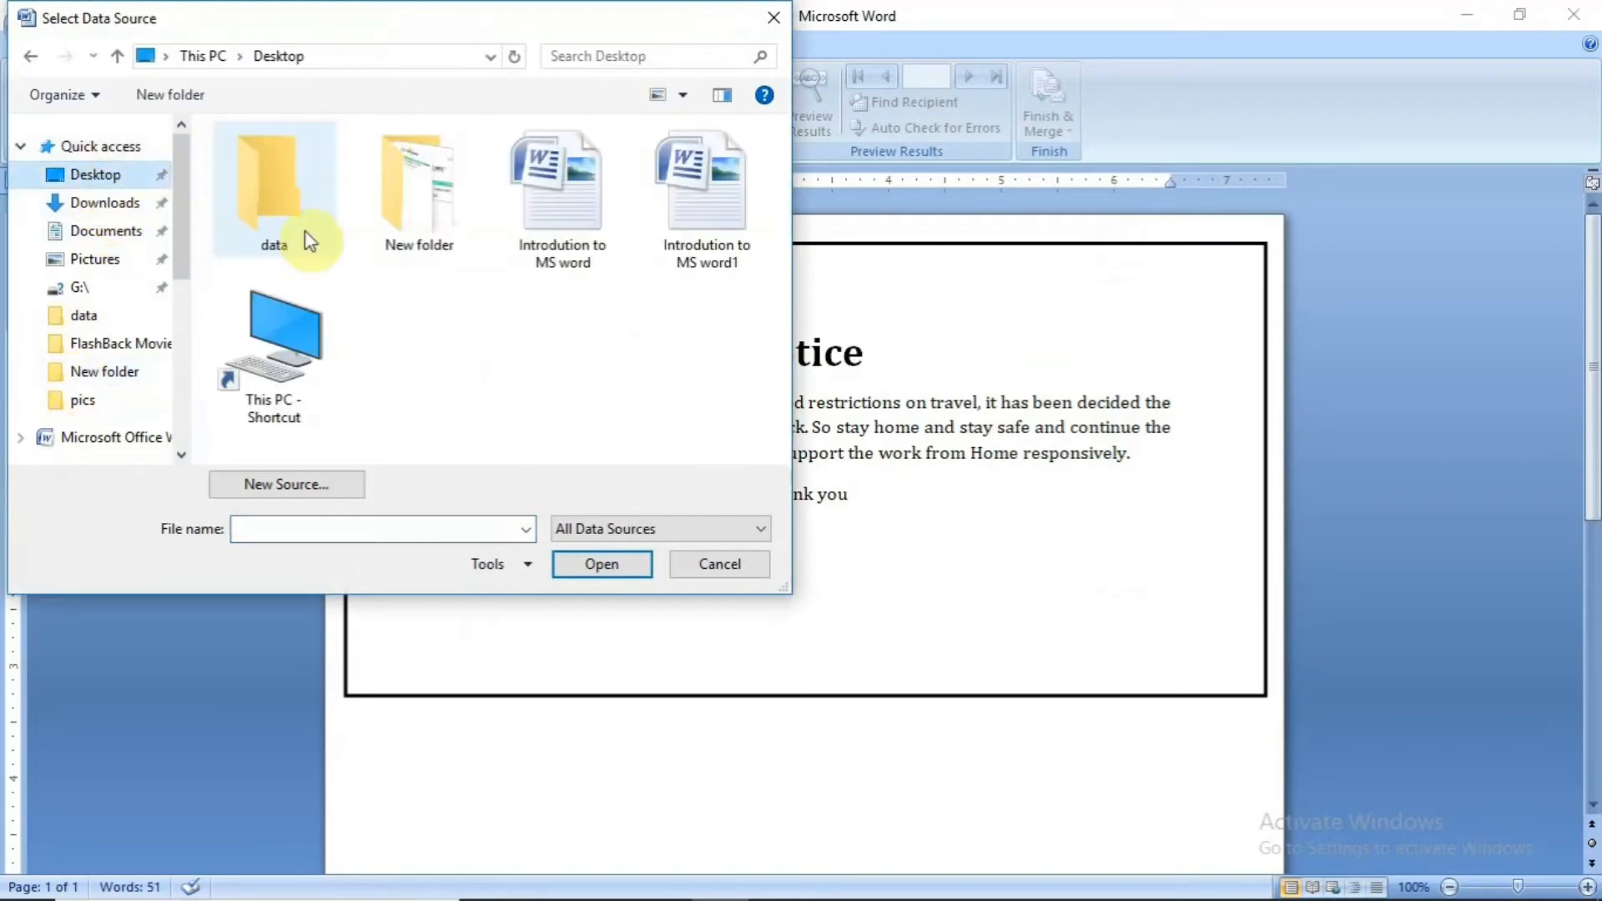
left_click(283, 222)
double_click(283, 224)
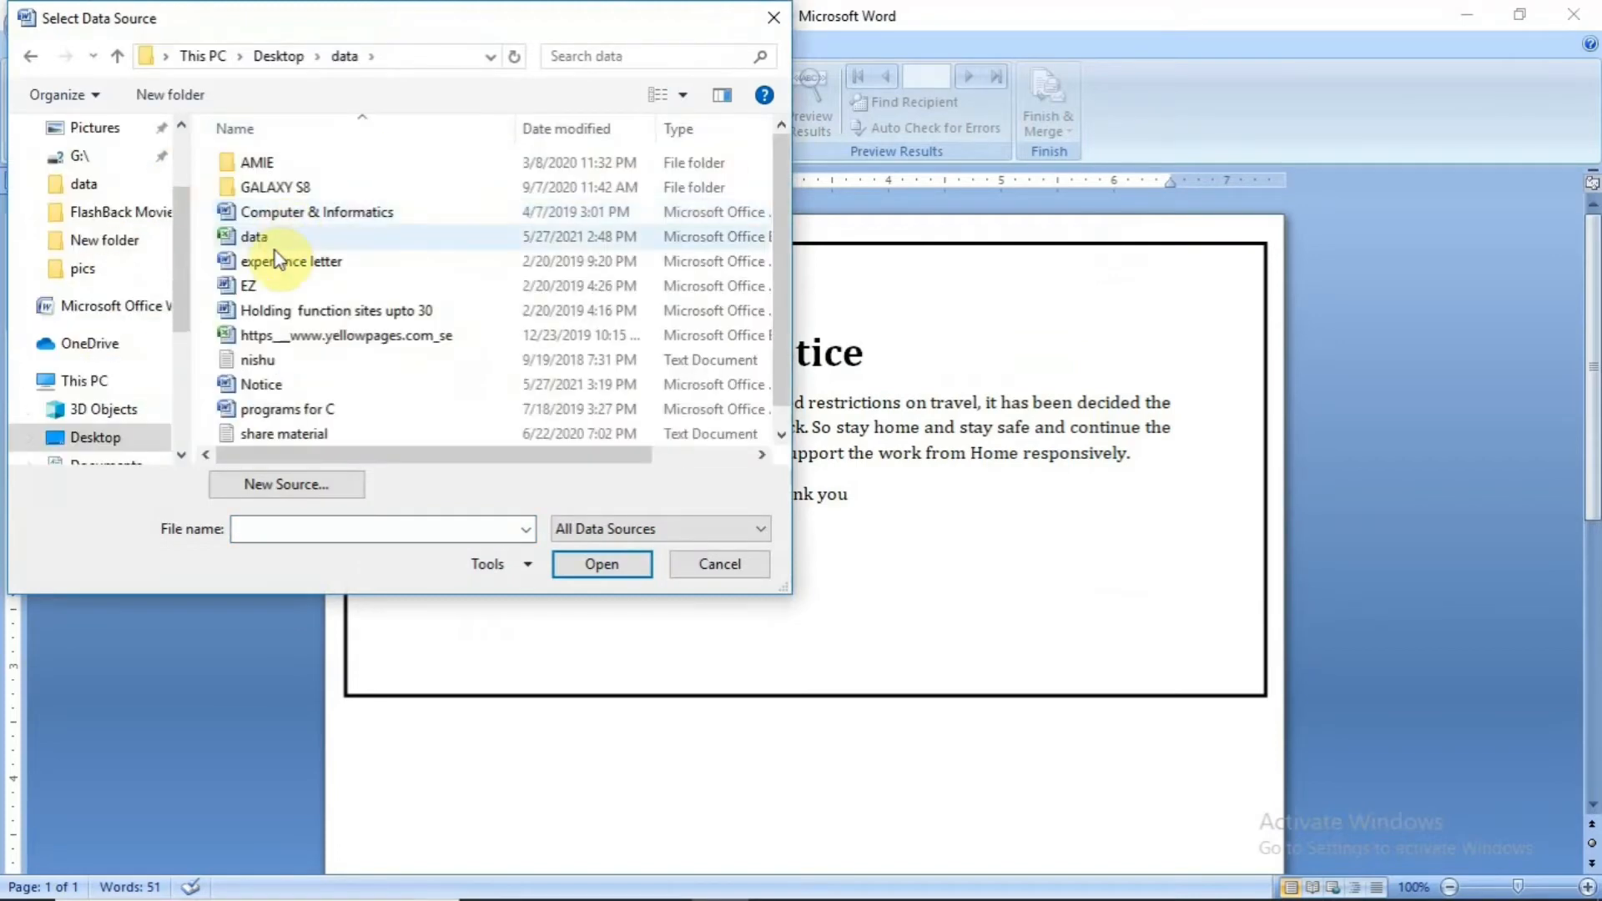
left_click(272, 238)
double_click(272, 237)
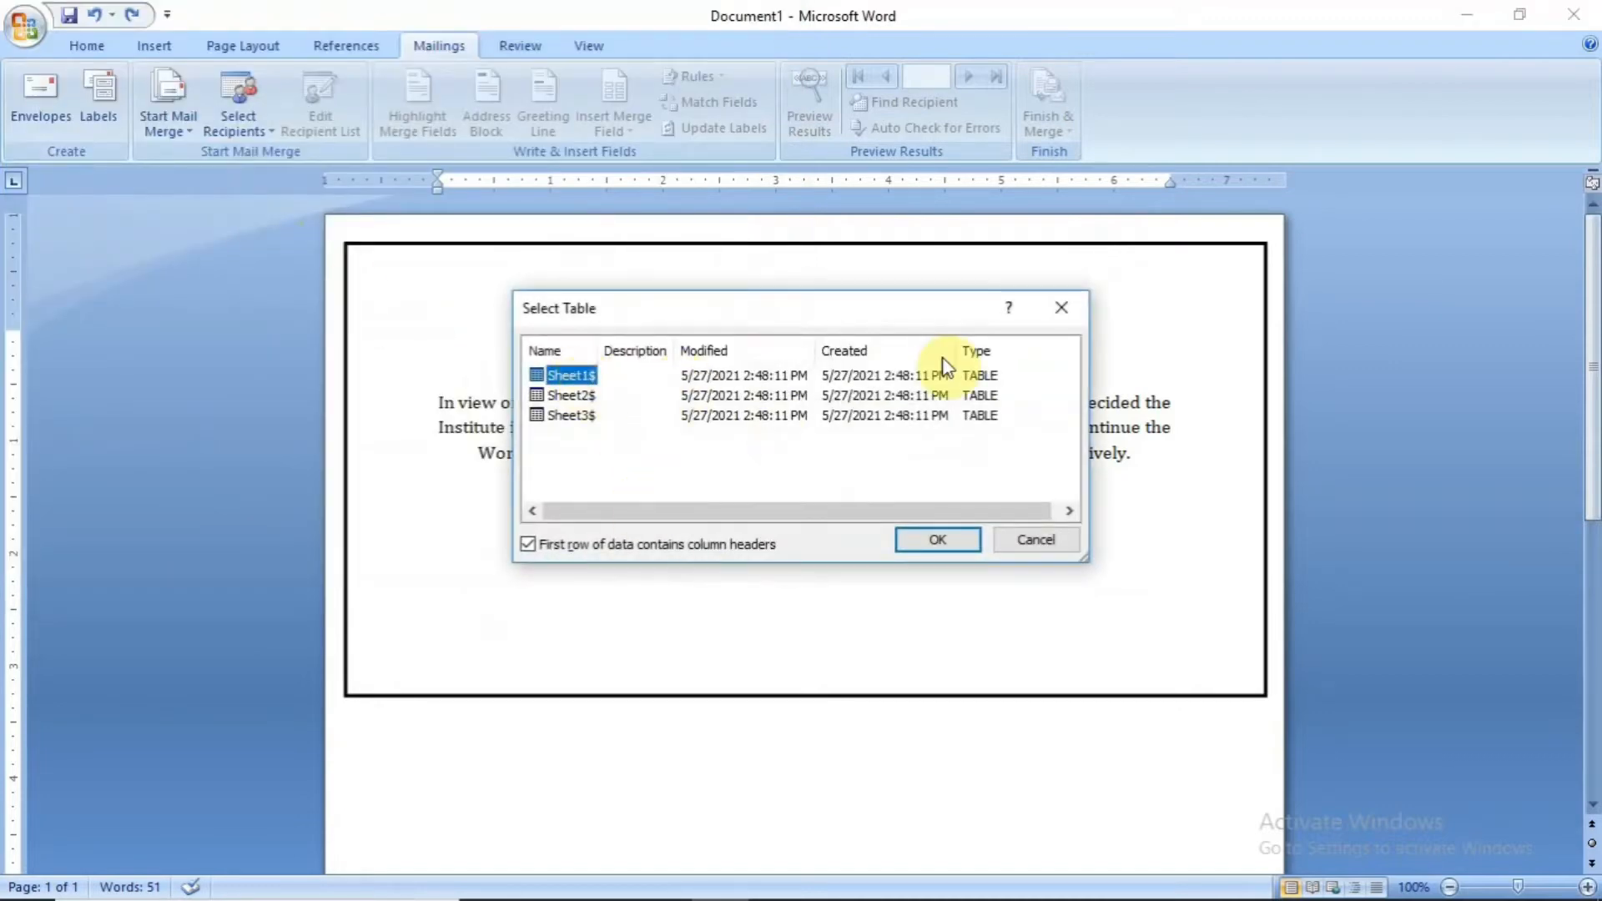
double_click(573, 374)
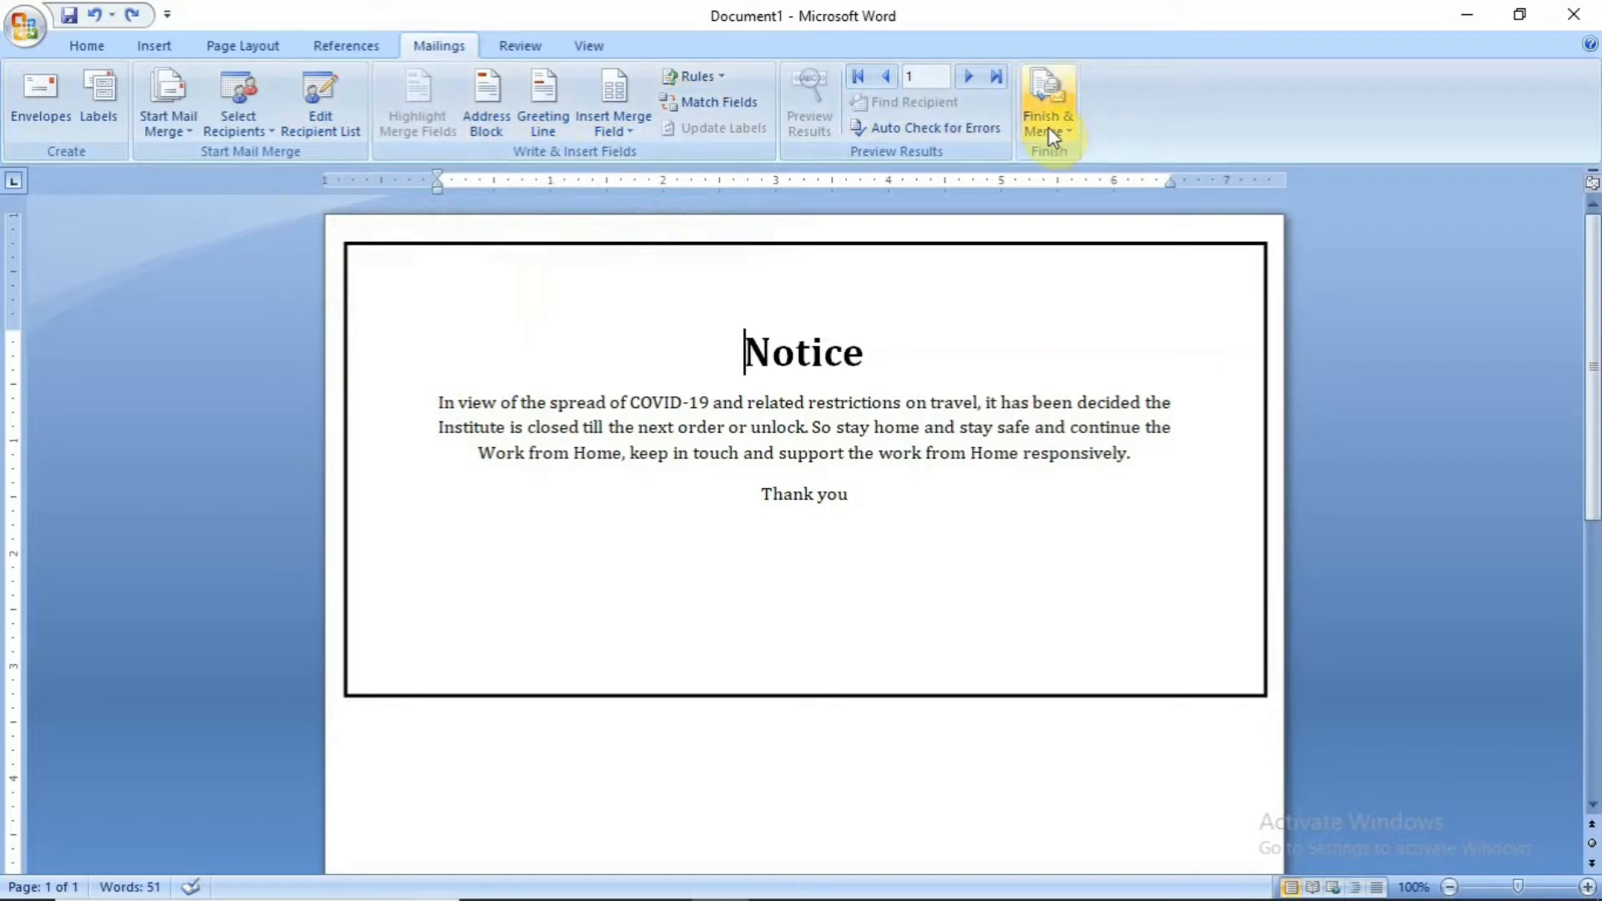
Step: Add a blank line below the Notice heading, left-aligned with a font size of 14
left_click(868, 346)
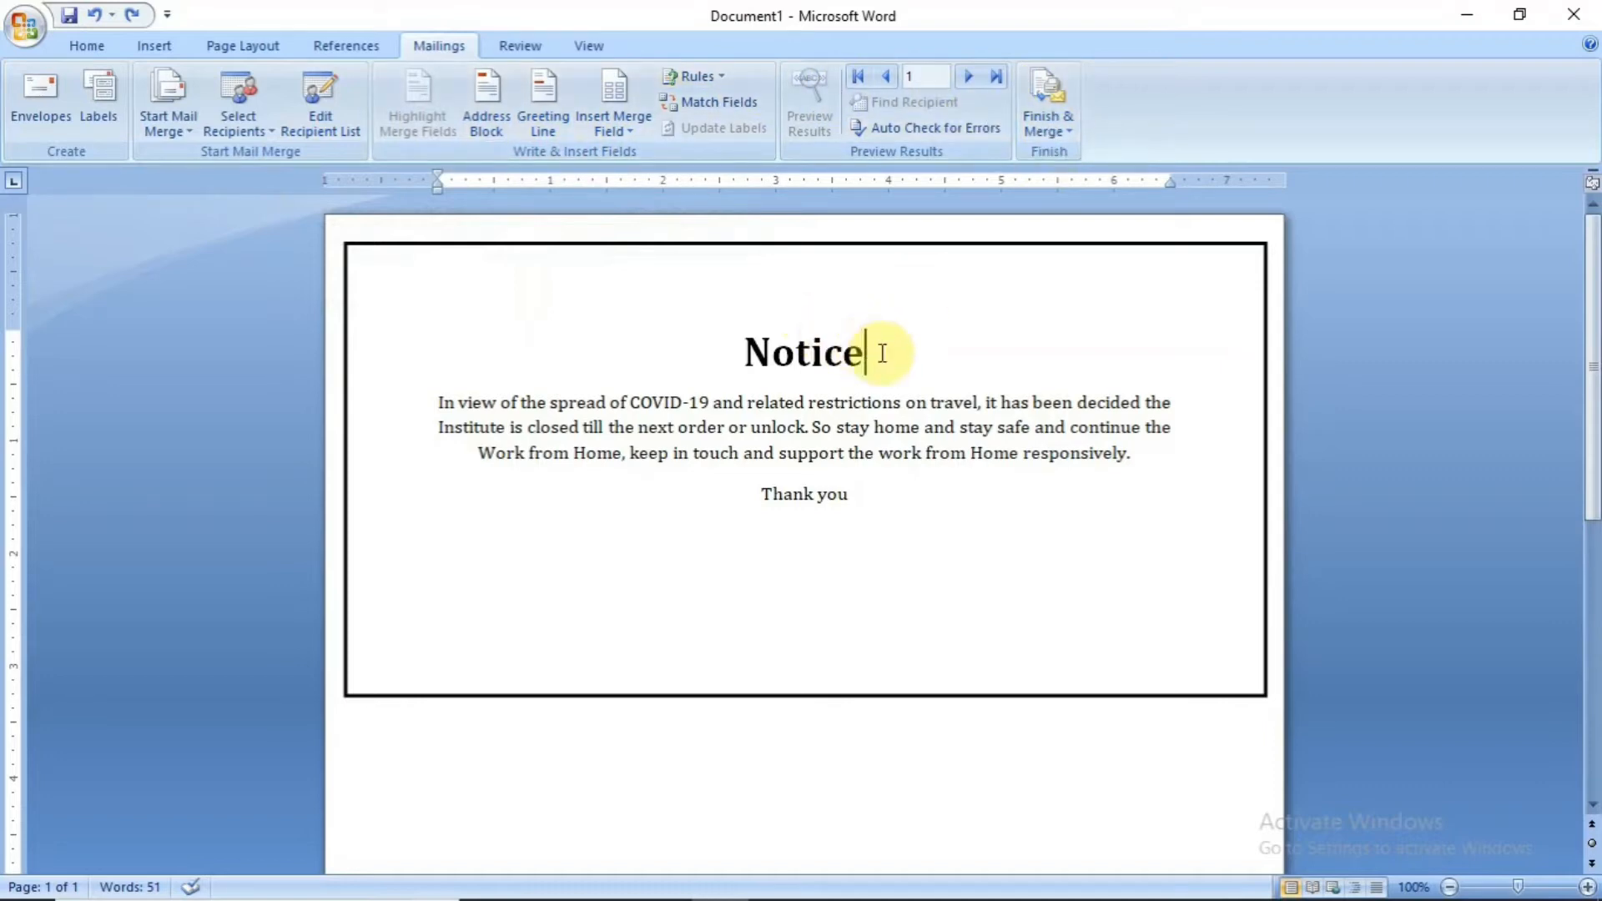
key("Return")
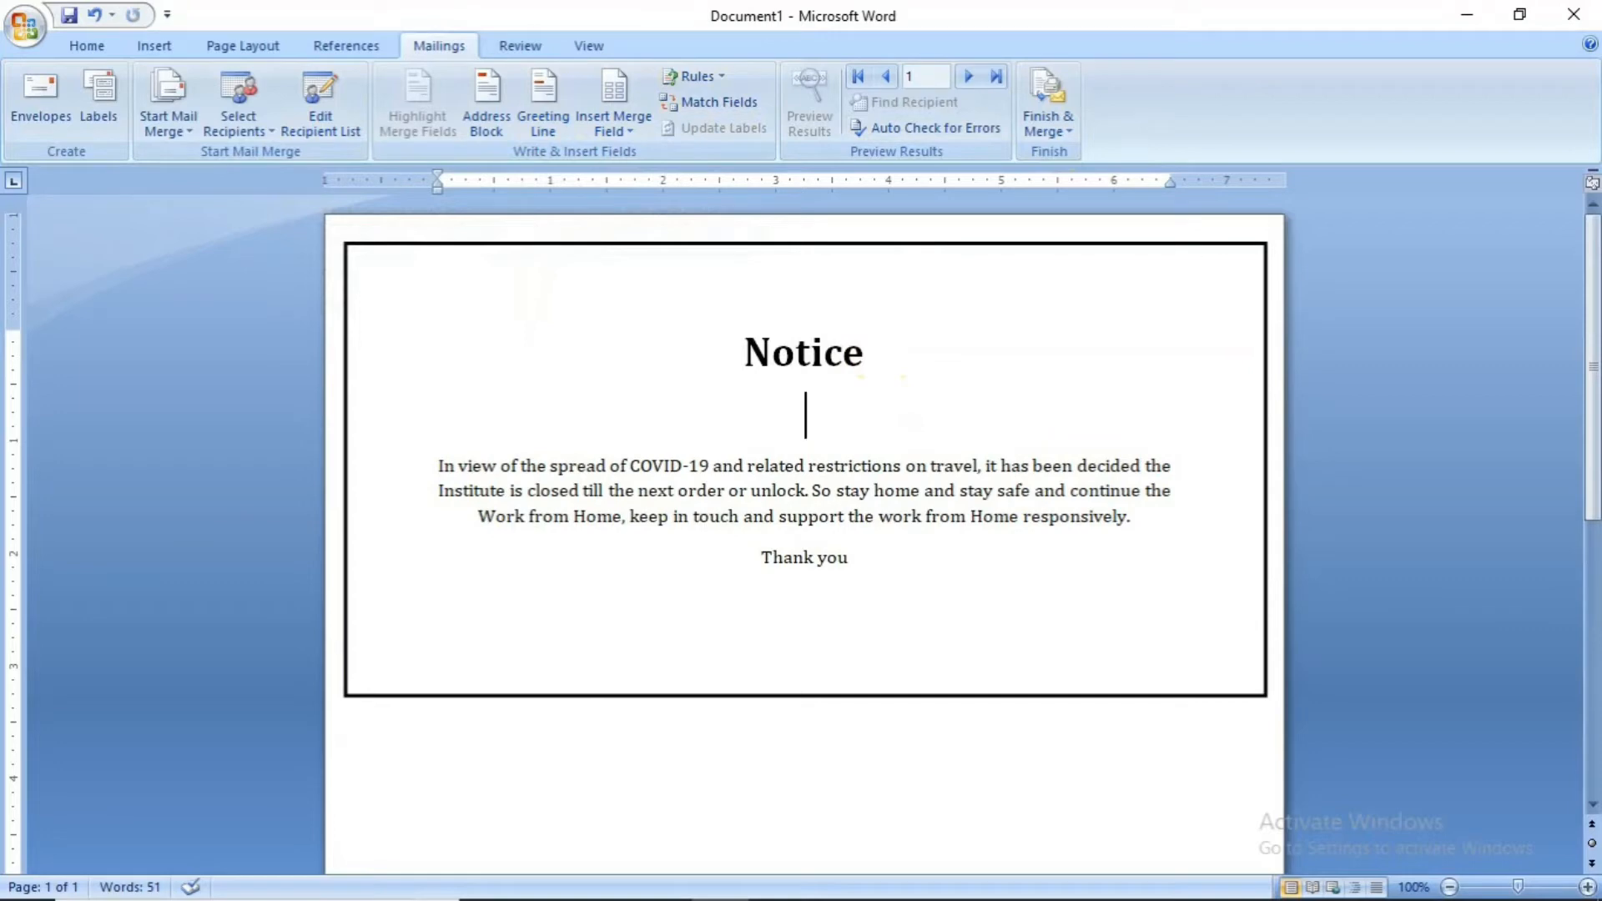
left_click(87, 46)
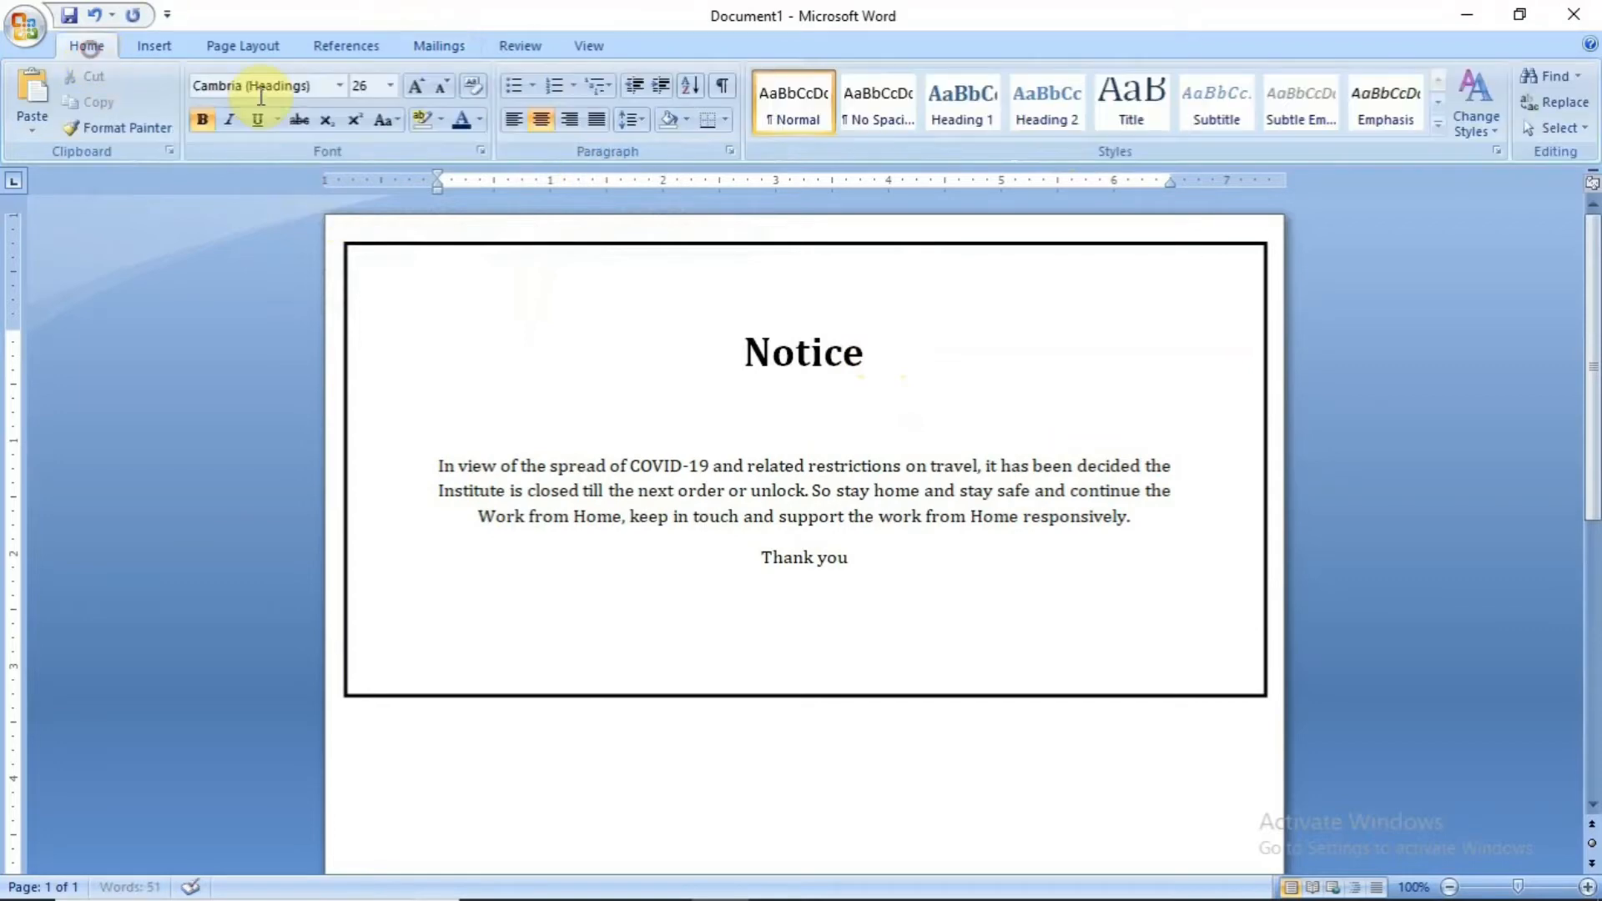
left_click(514, 121)
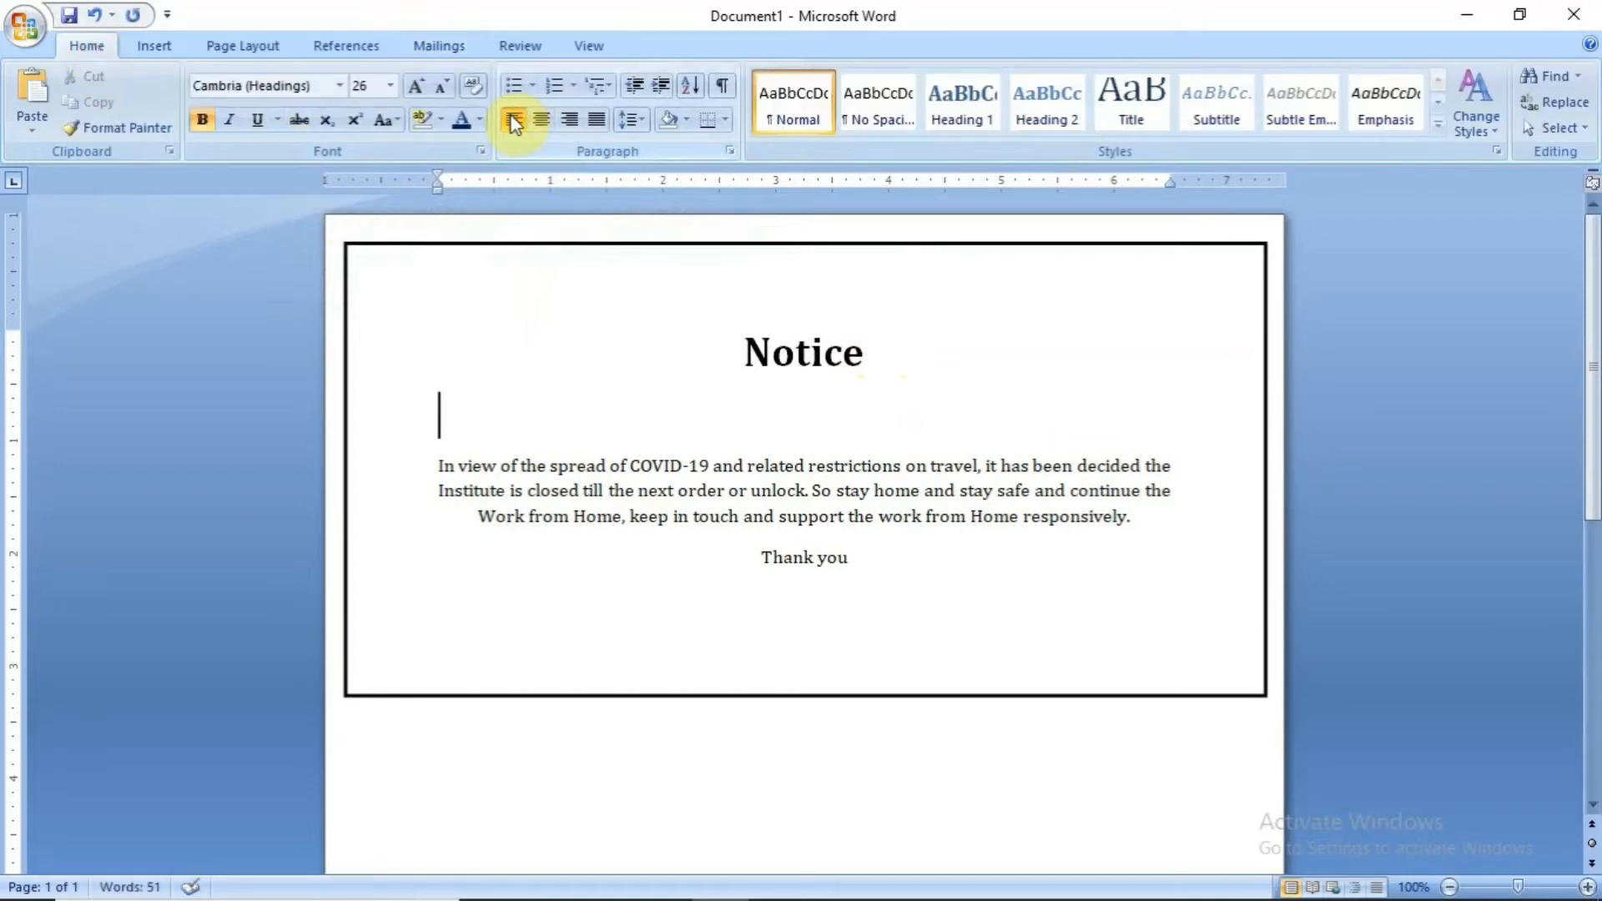
left_click(439, 87)
left_click(439, 87)
left_click(439, 88)
left_click(439, 88)
left_click(439, 87)
left_click(439, 87)
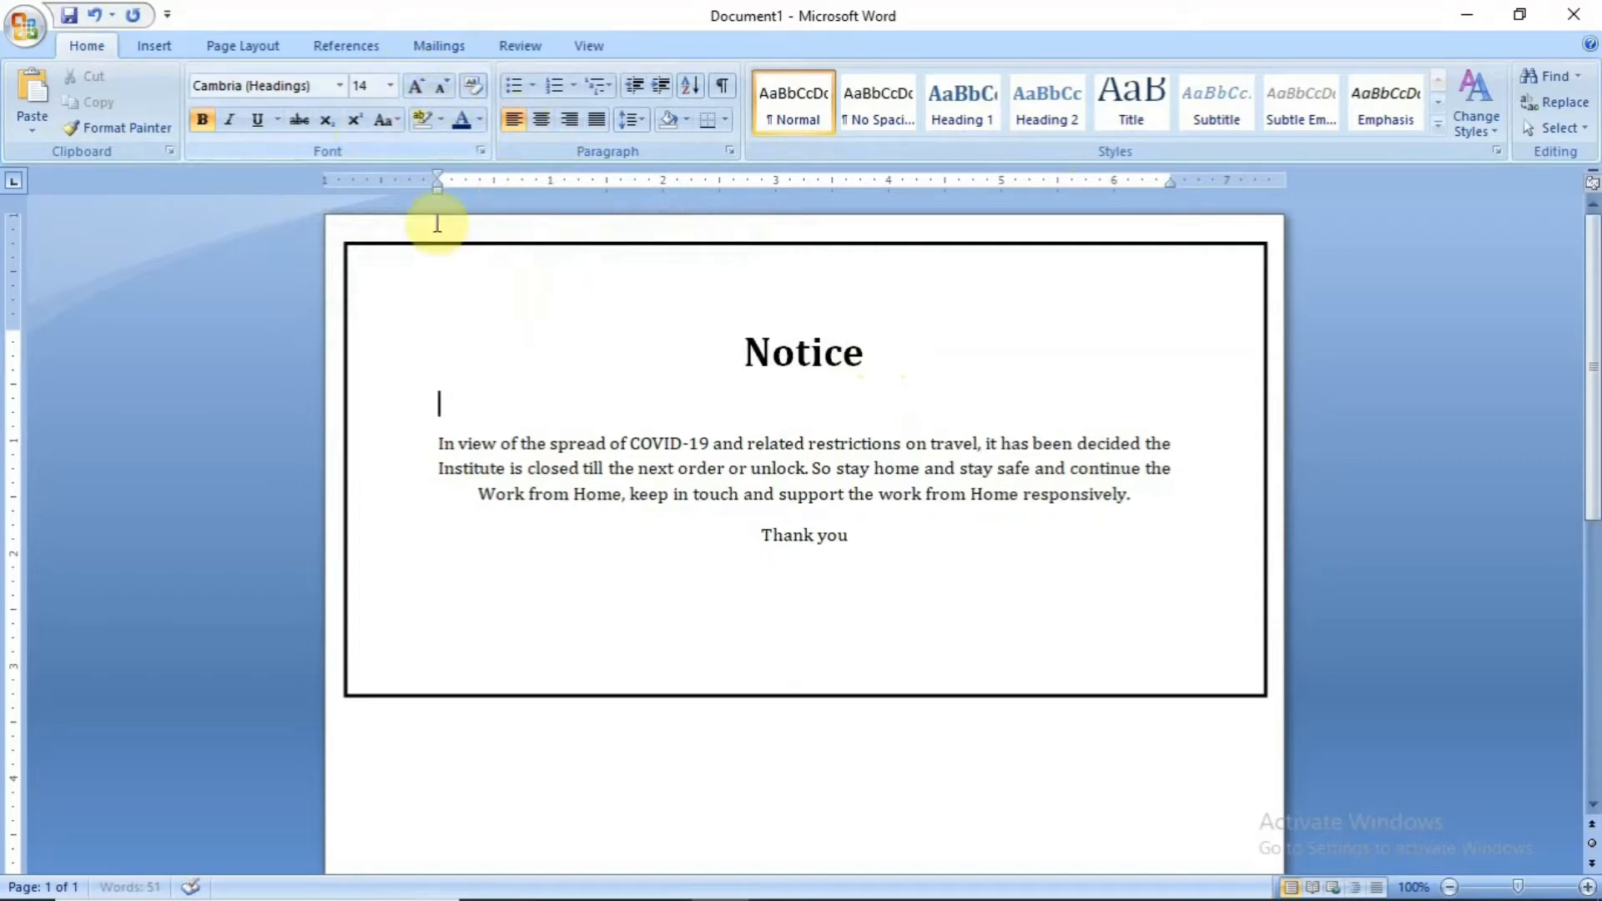
Step: Review the recipients from data.xlsx, try excluding and re-including the seventh recipient, and accept the list
left_click(439, 46)
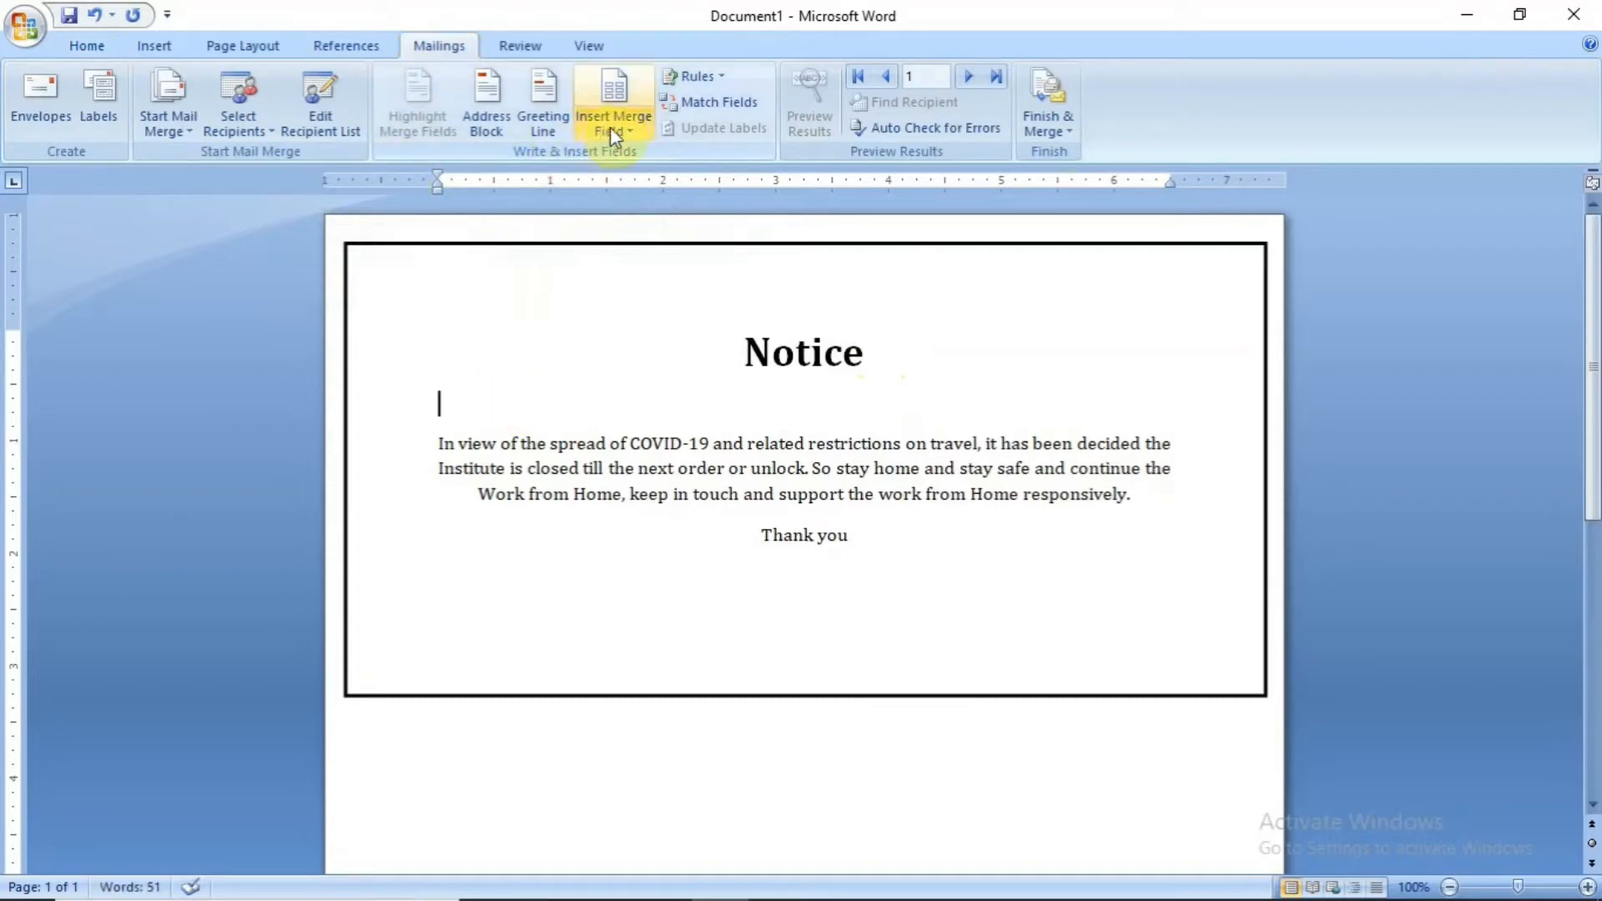
left_click(332, 133)
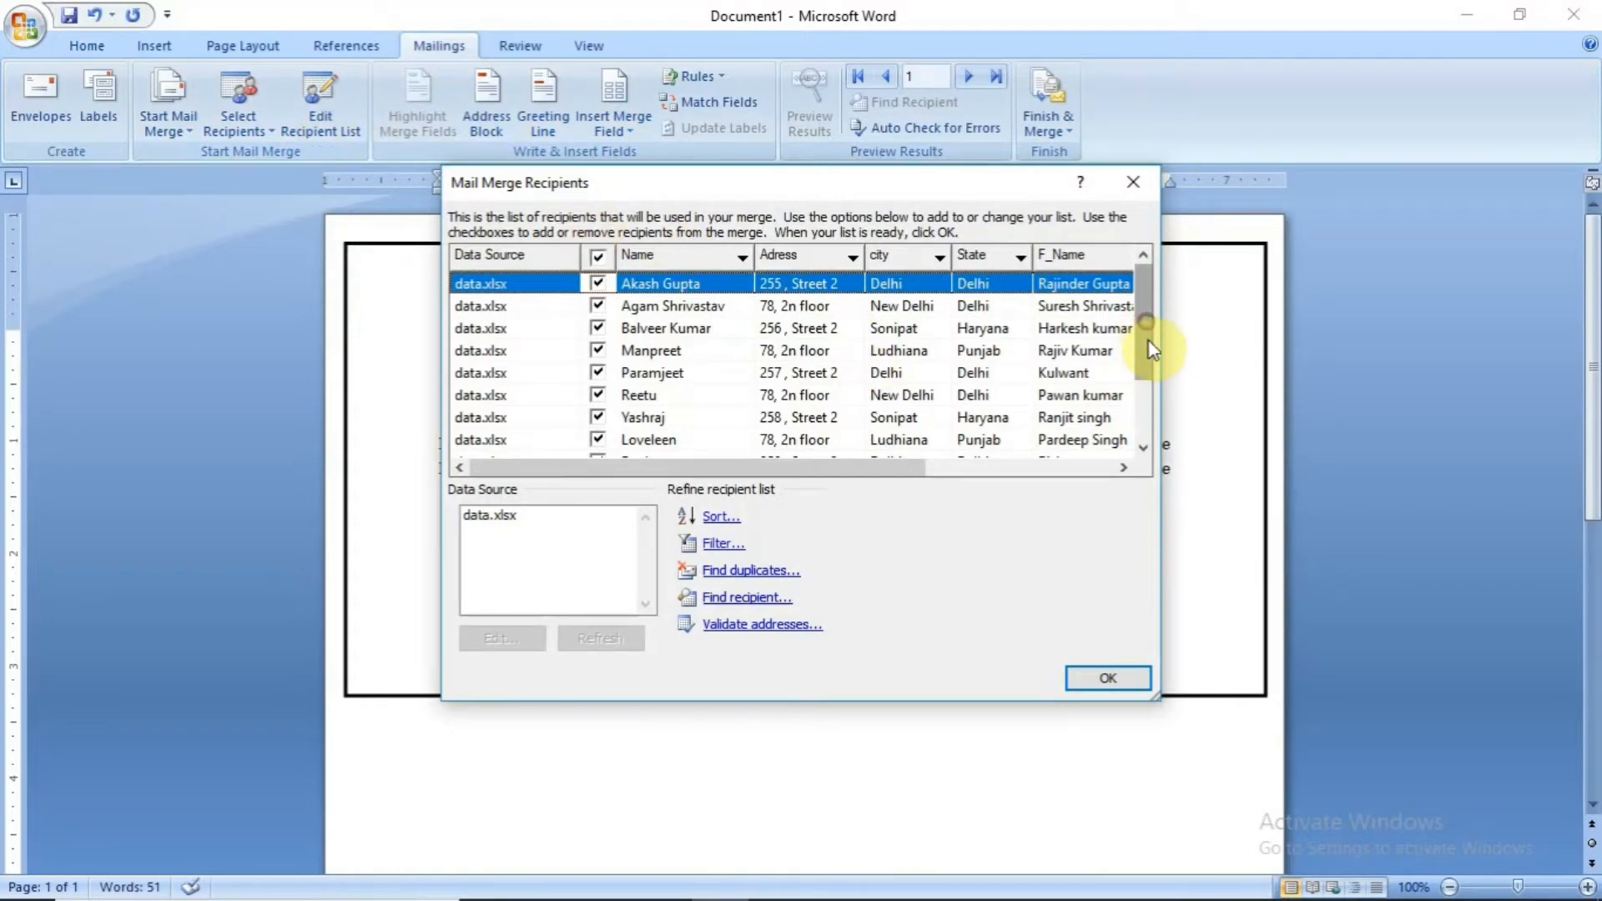
left_click_drag(1149, 349, 1130, 185)
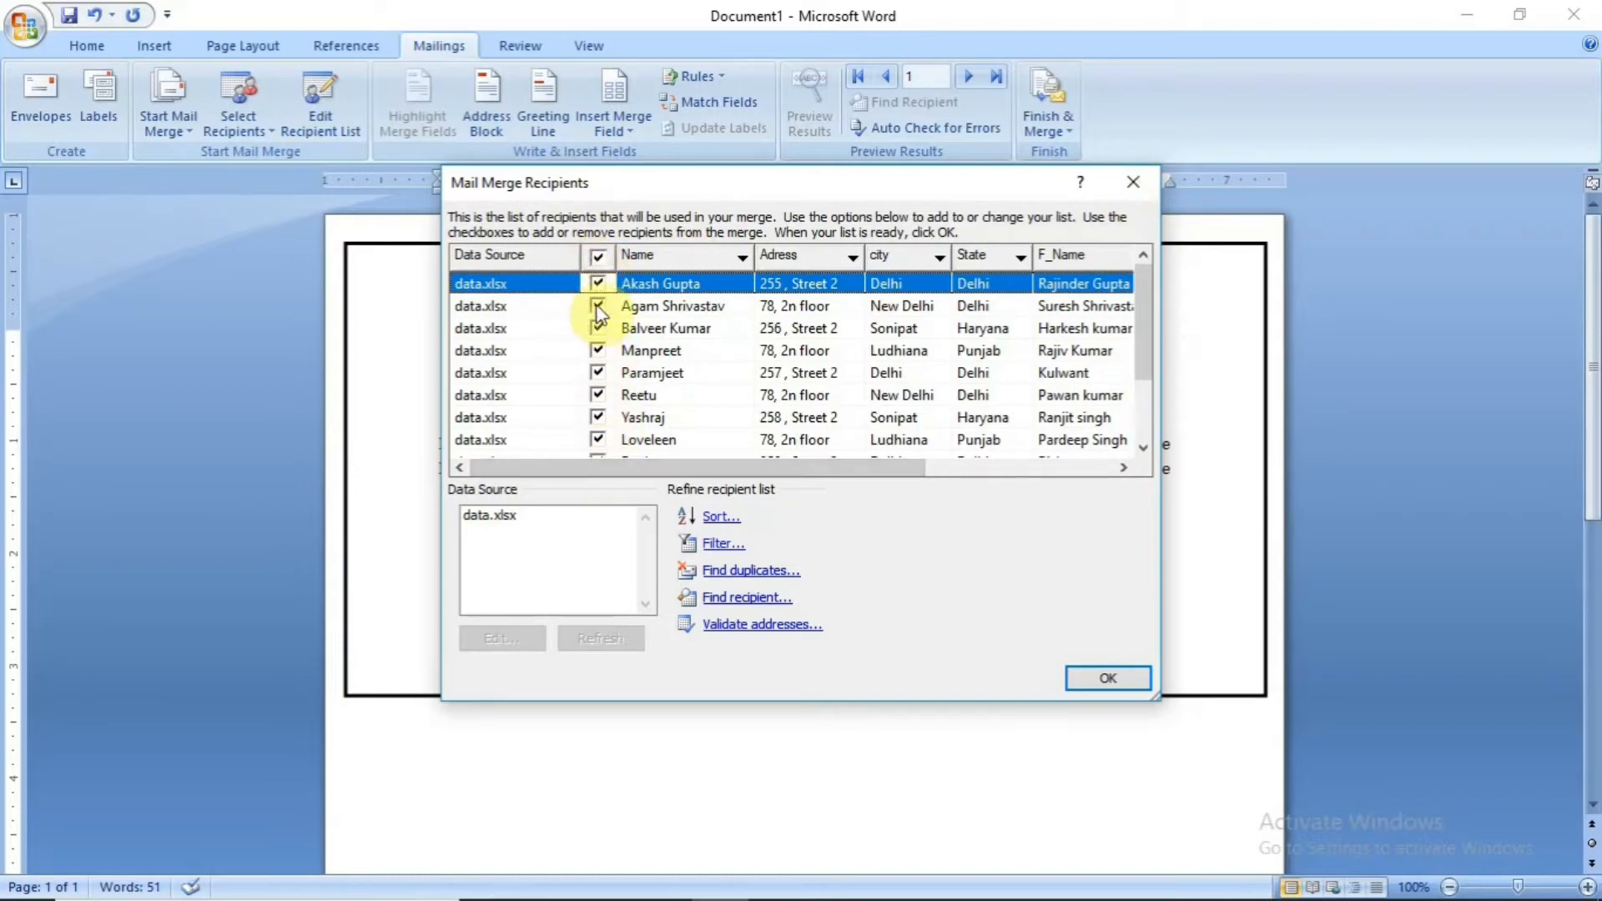
left_click(599, 417)
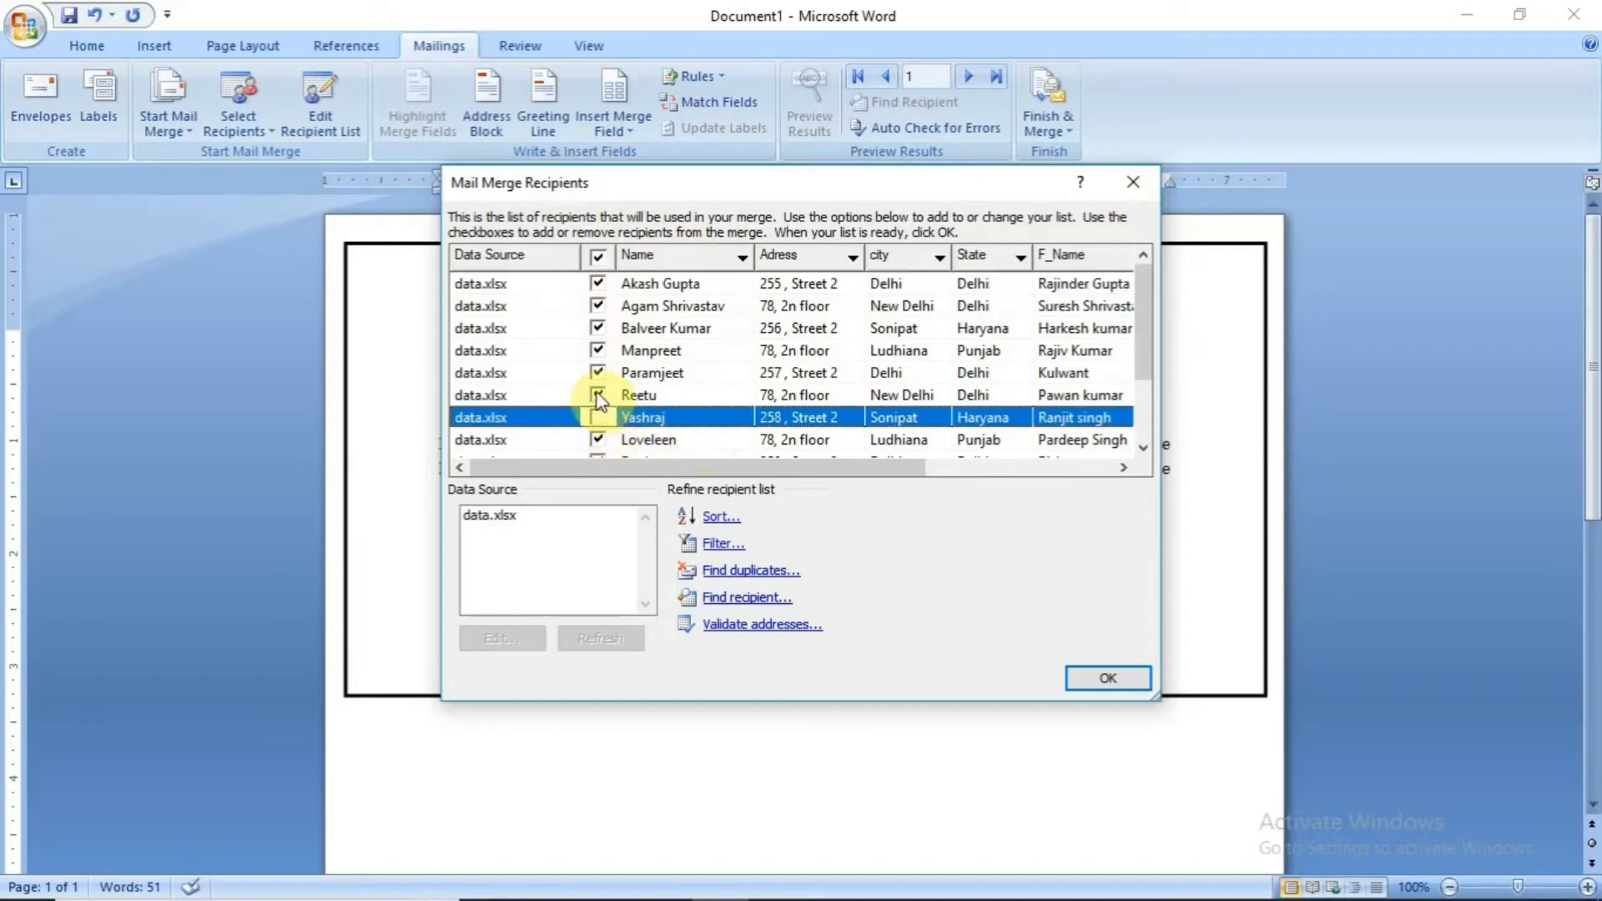
left_click(599, 396)
left_click(598, 417)
left_click(1108, 679)
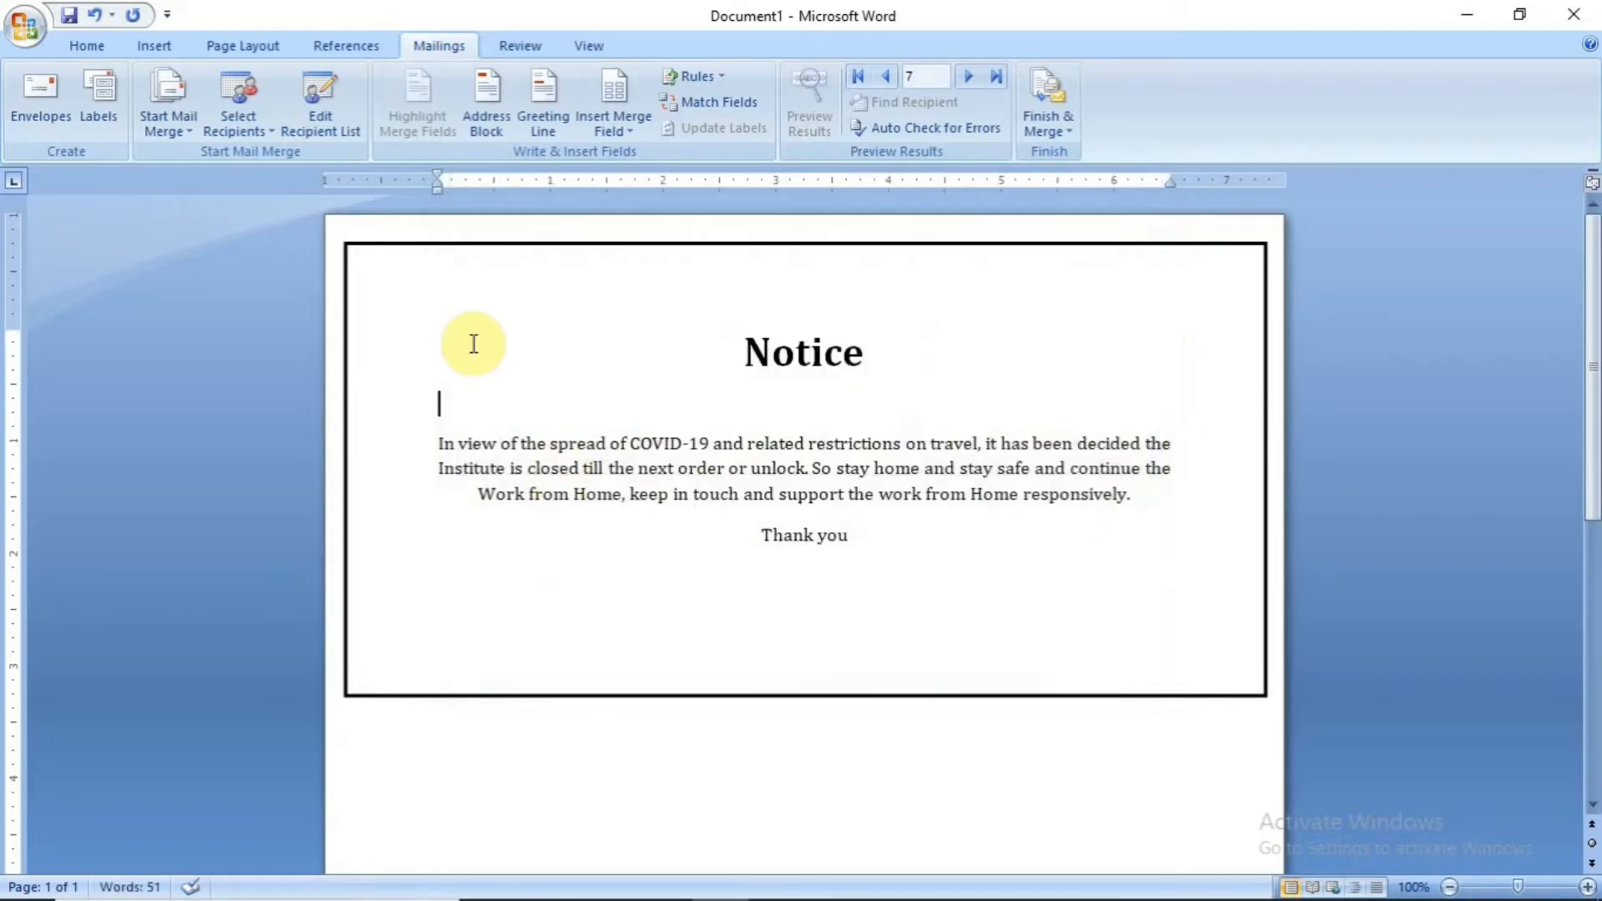
Step: Insert a greeting line that opens with "Dear", and use "Dear," as the greeting for invalid recipient names
left_click(561, 128)
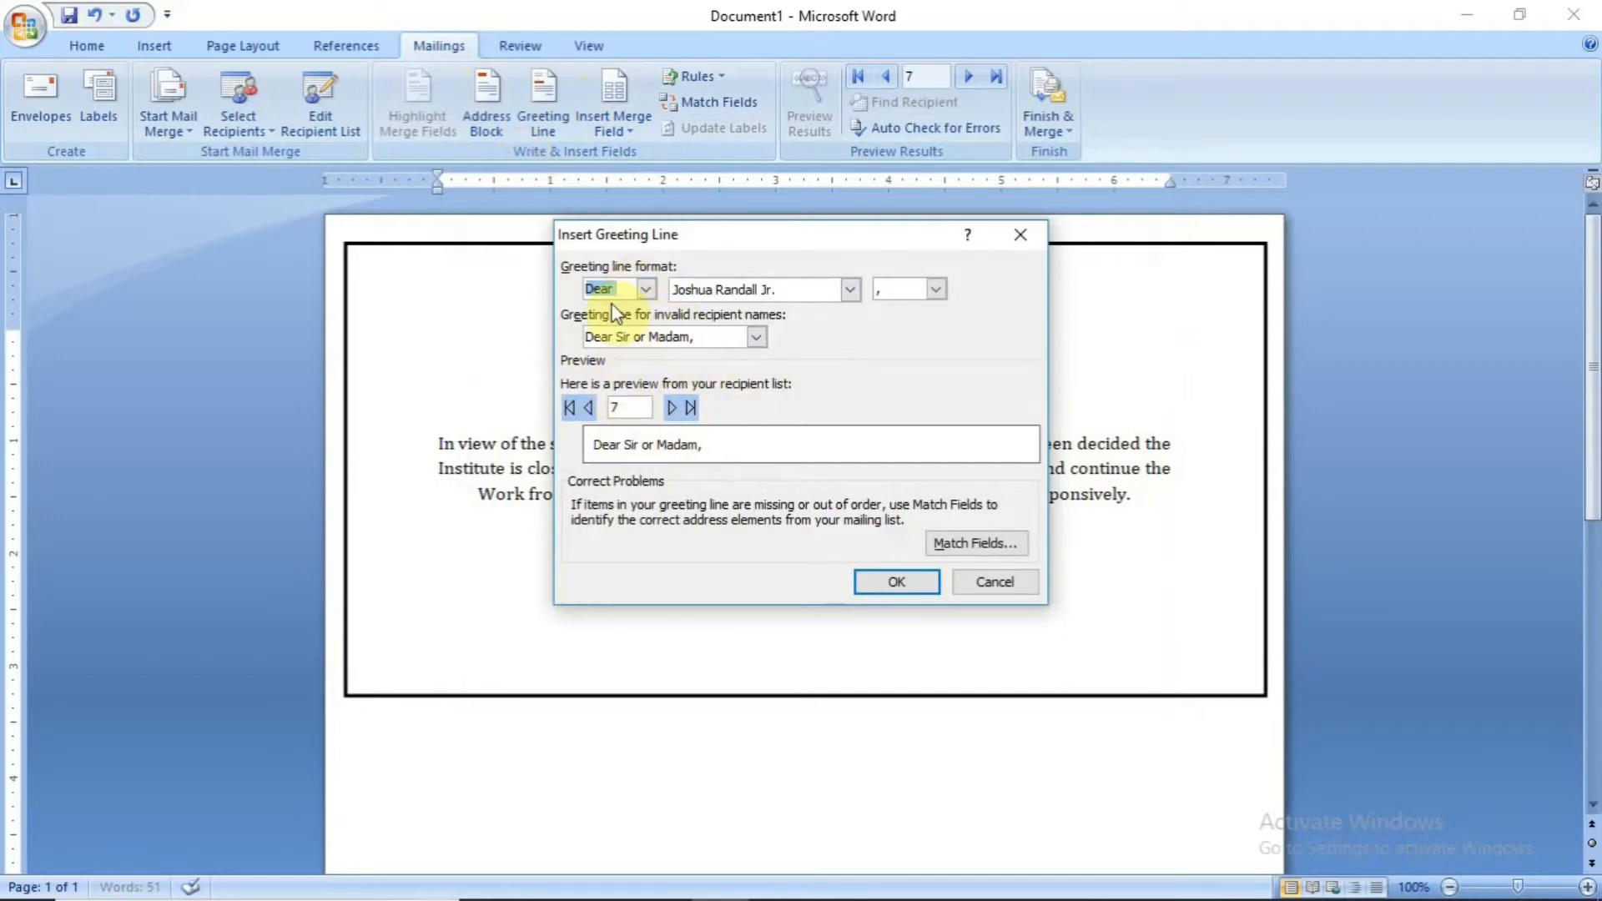
left_click(649, 290)
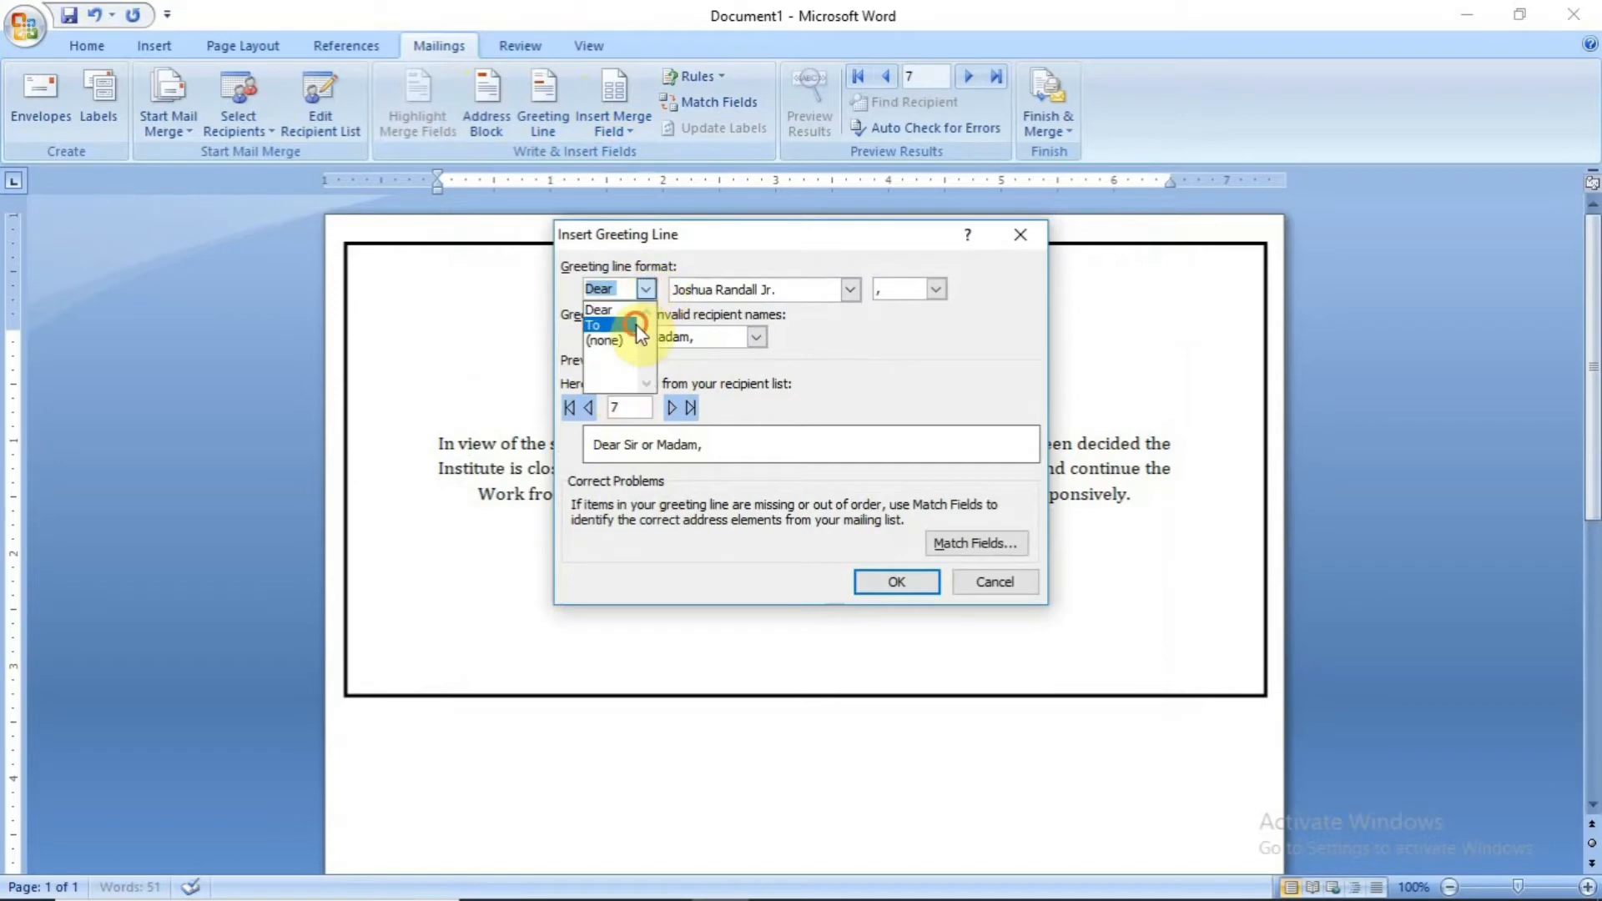
left_click(638, 326)
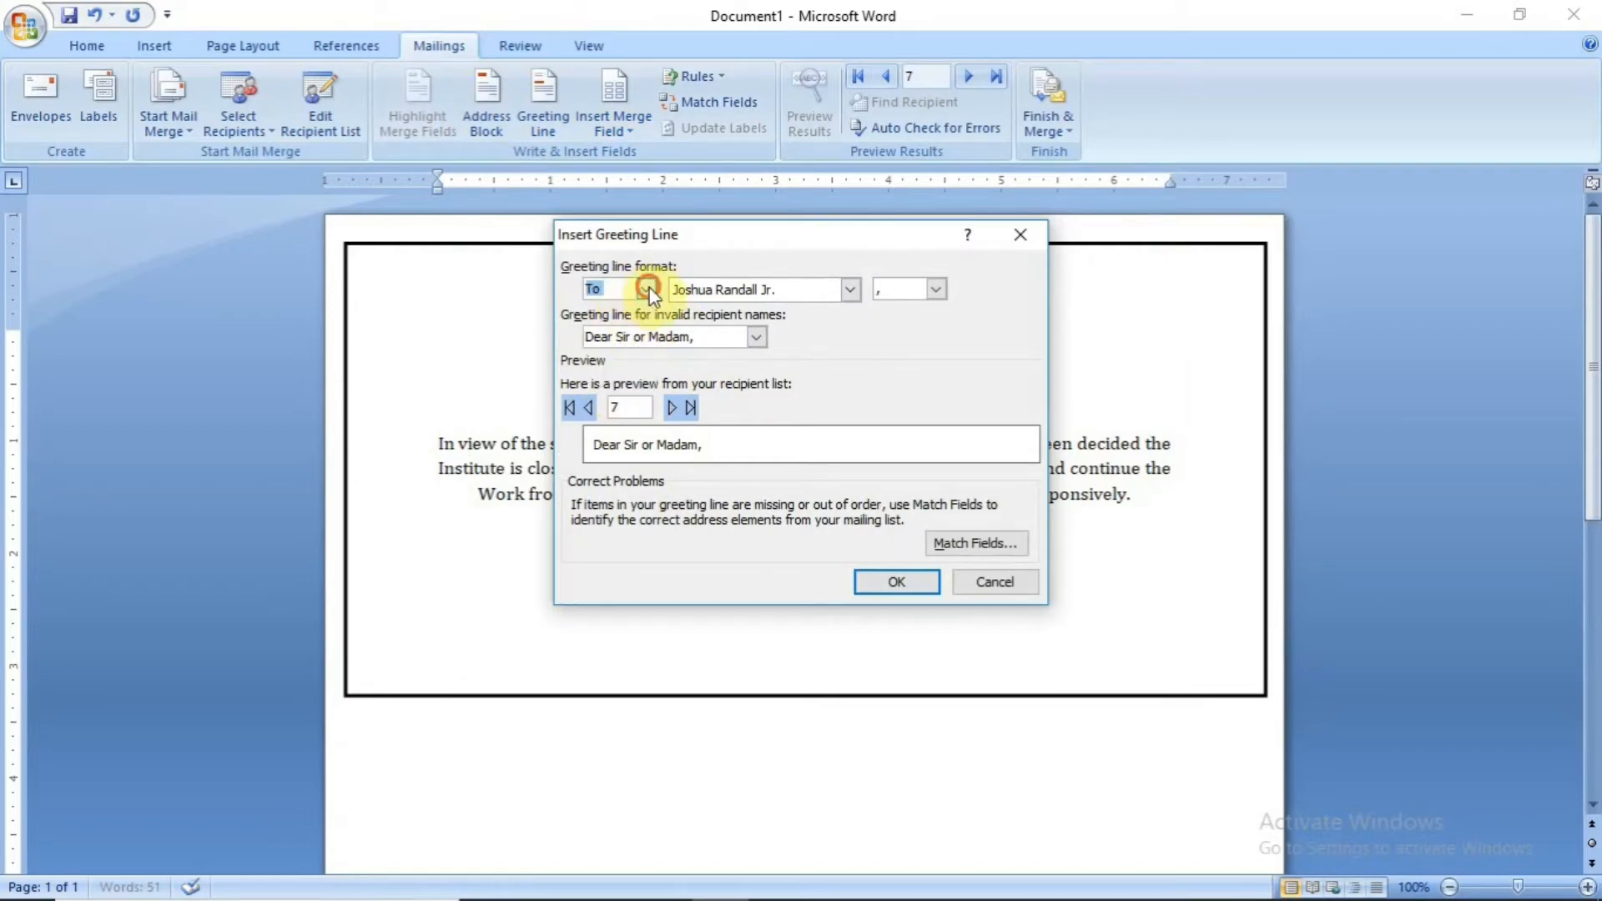
left_click(648, 290)
left_click(634, 312)
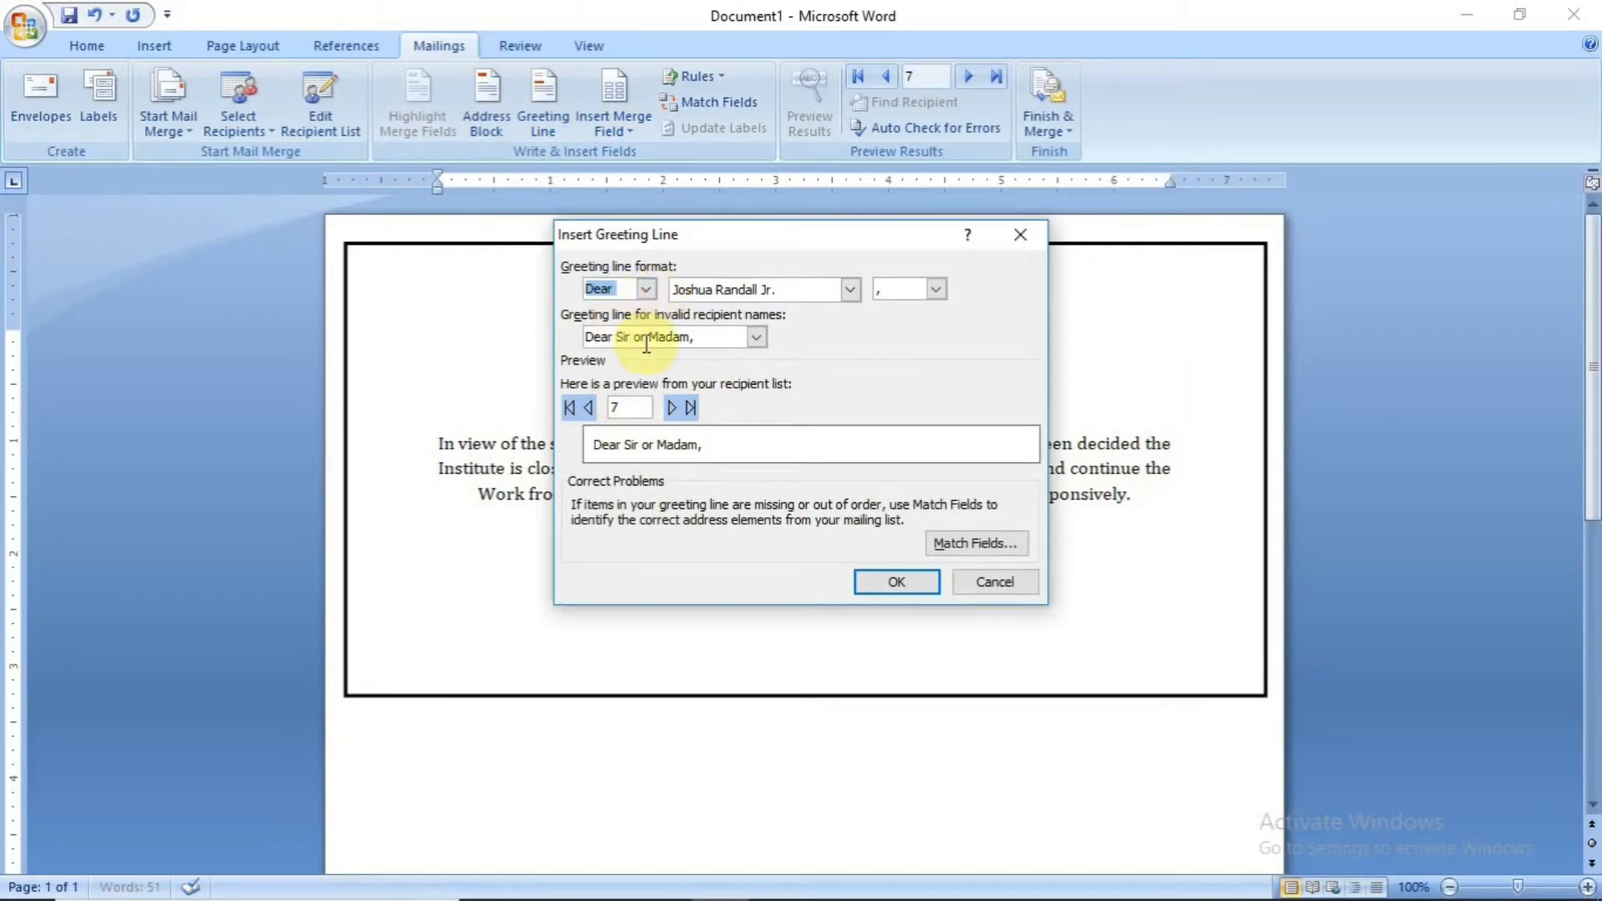
left_click_drag(615, 337, 675, 338)
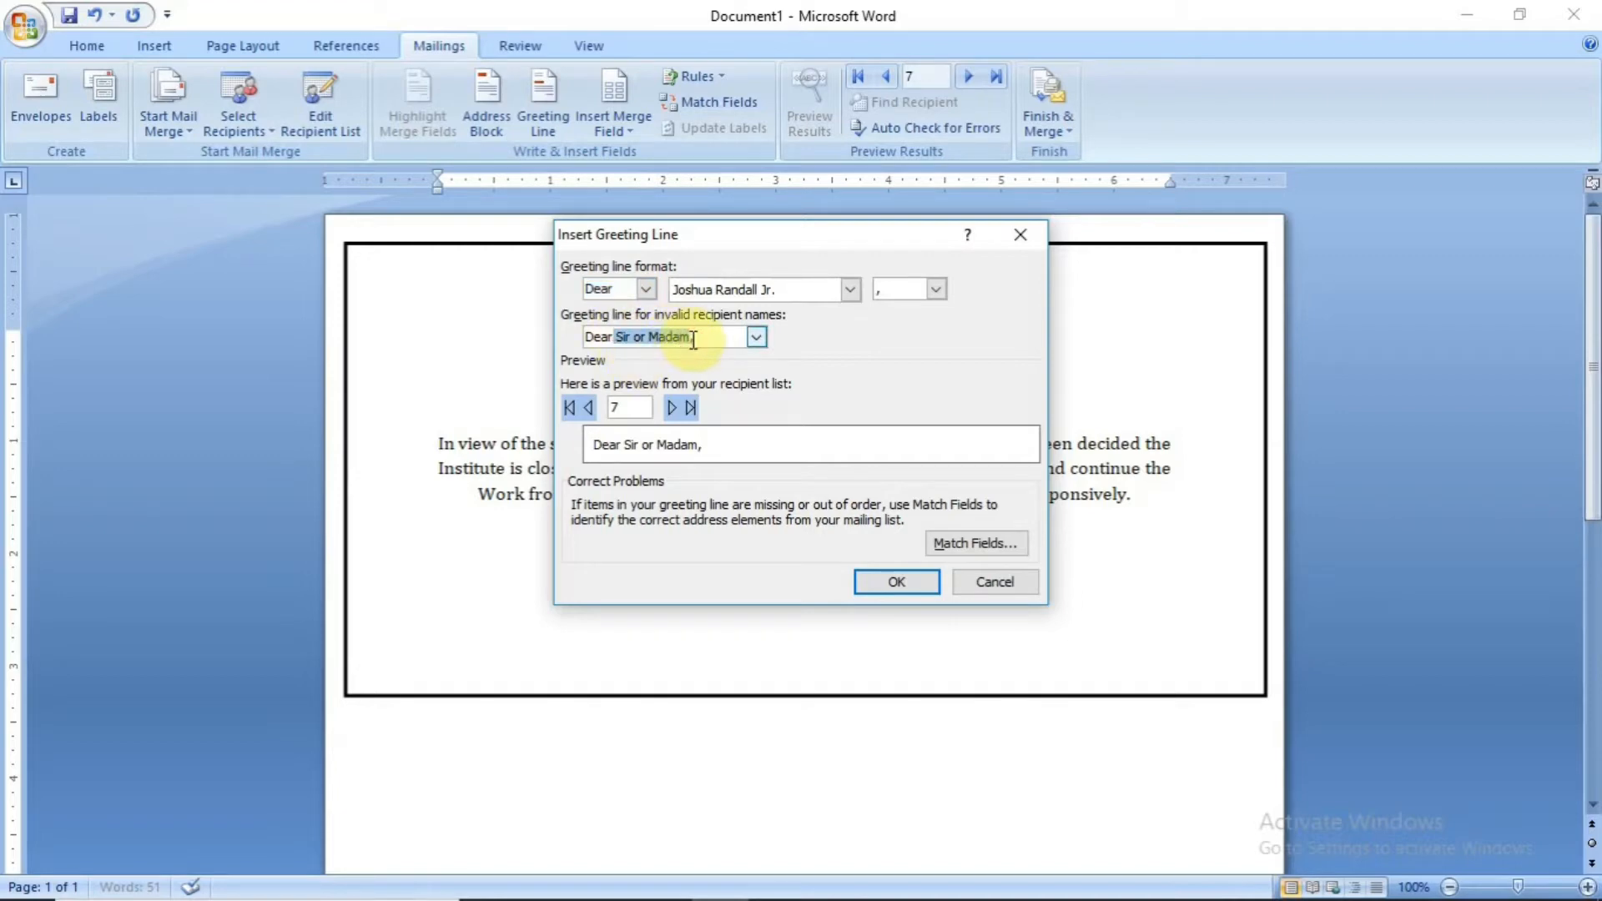
key("BackSpace")
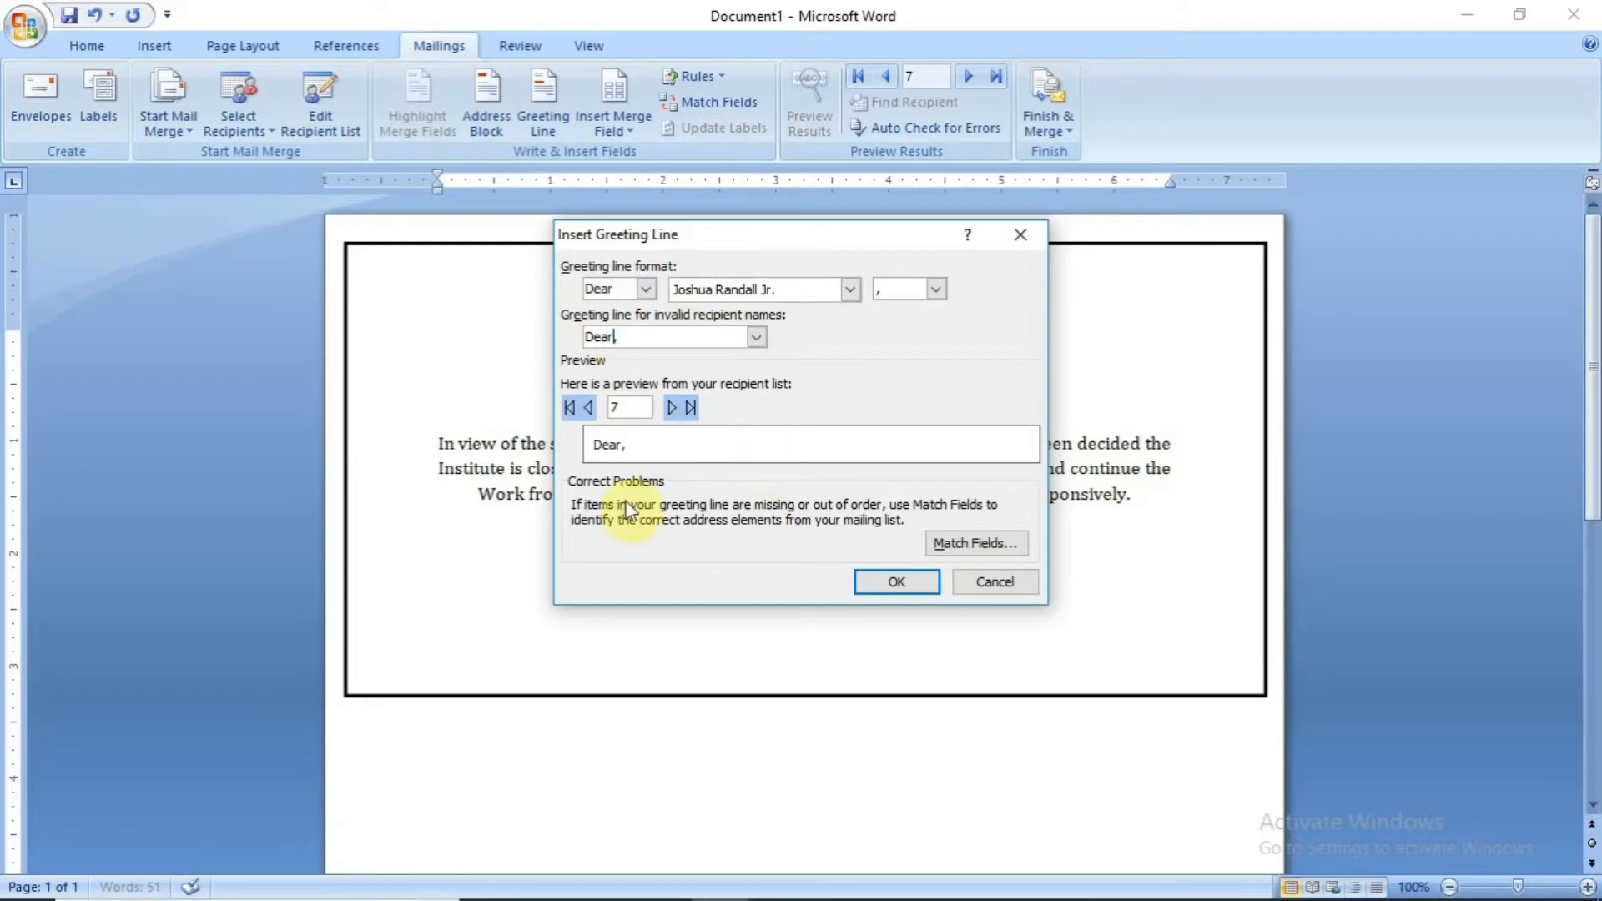
left_click(891, 582)
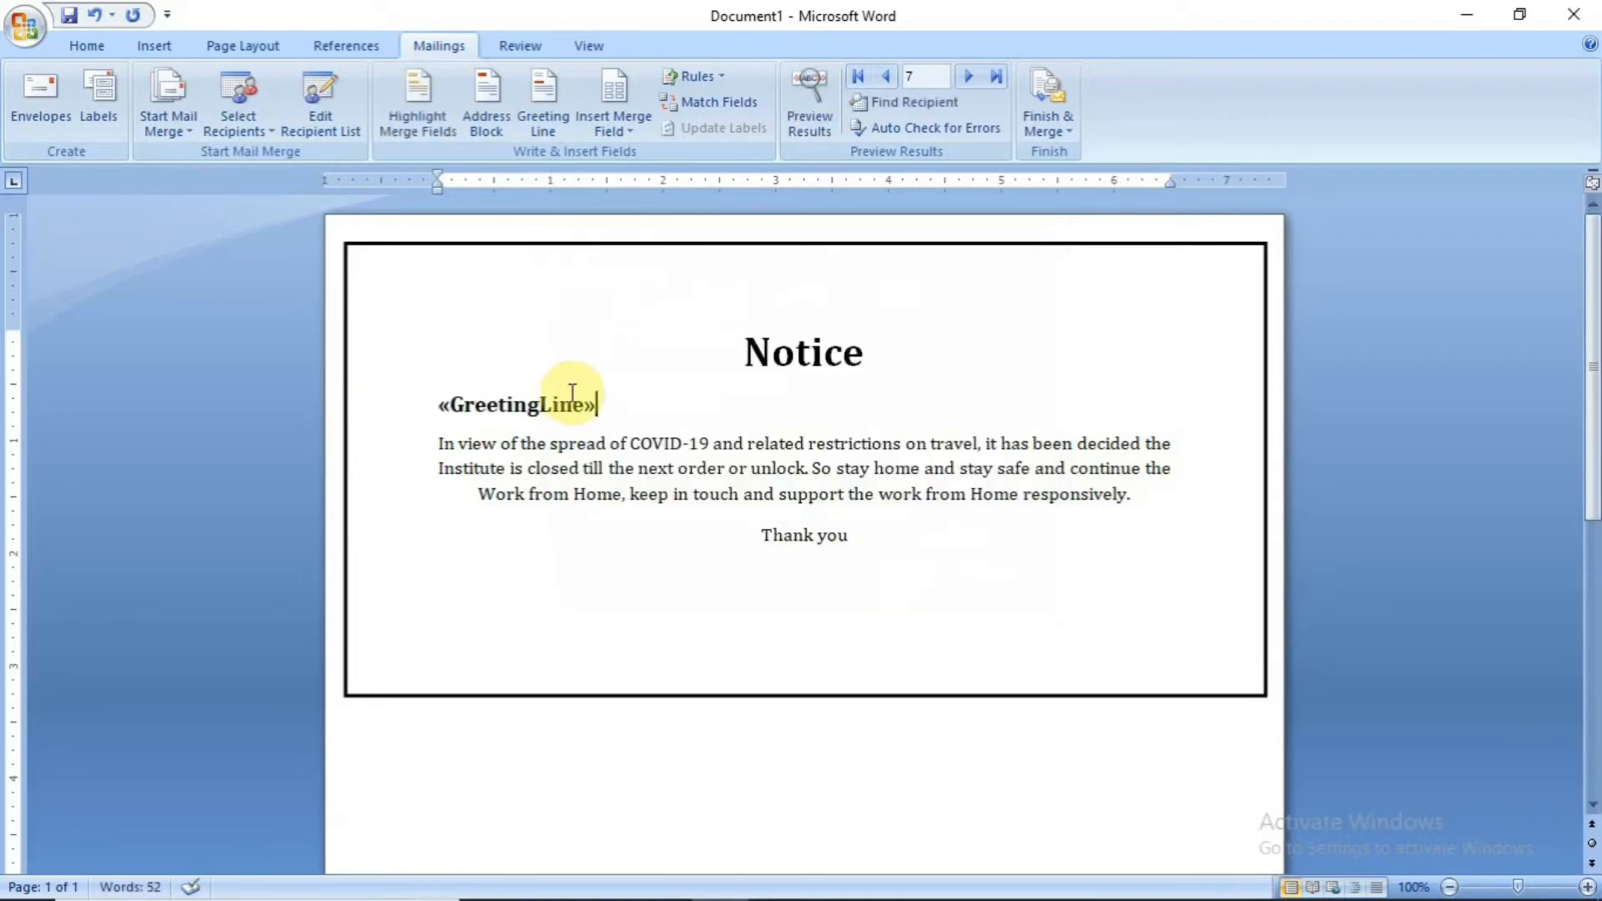
Step: Insert the Name merge field on a new line below the greeting line
key("Return")
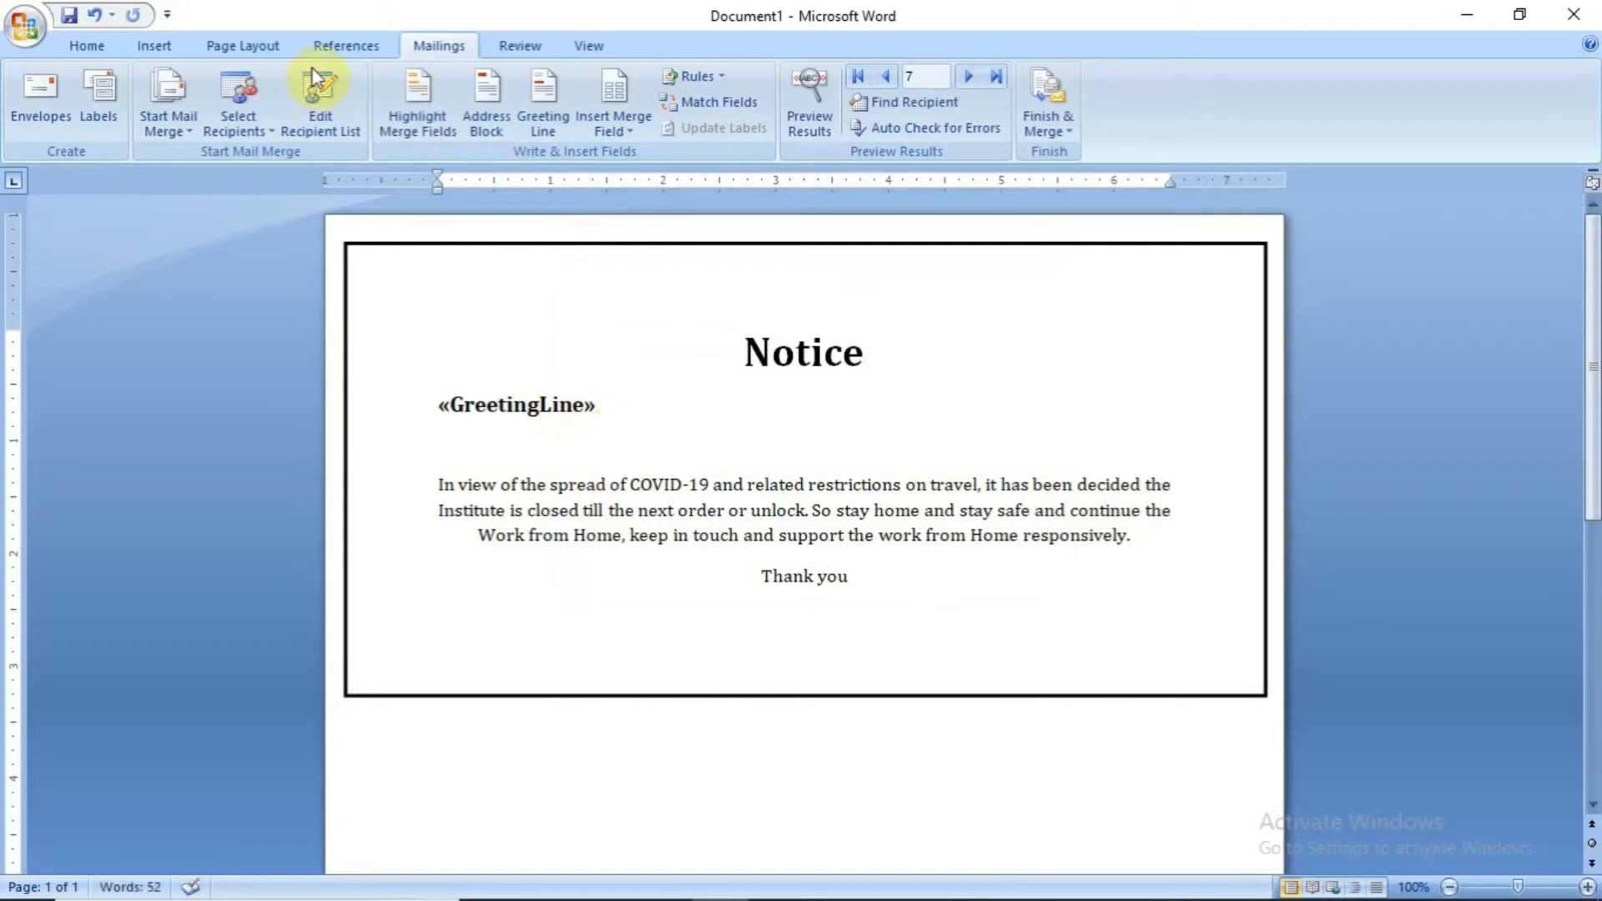
left_click(634, 134)
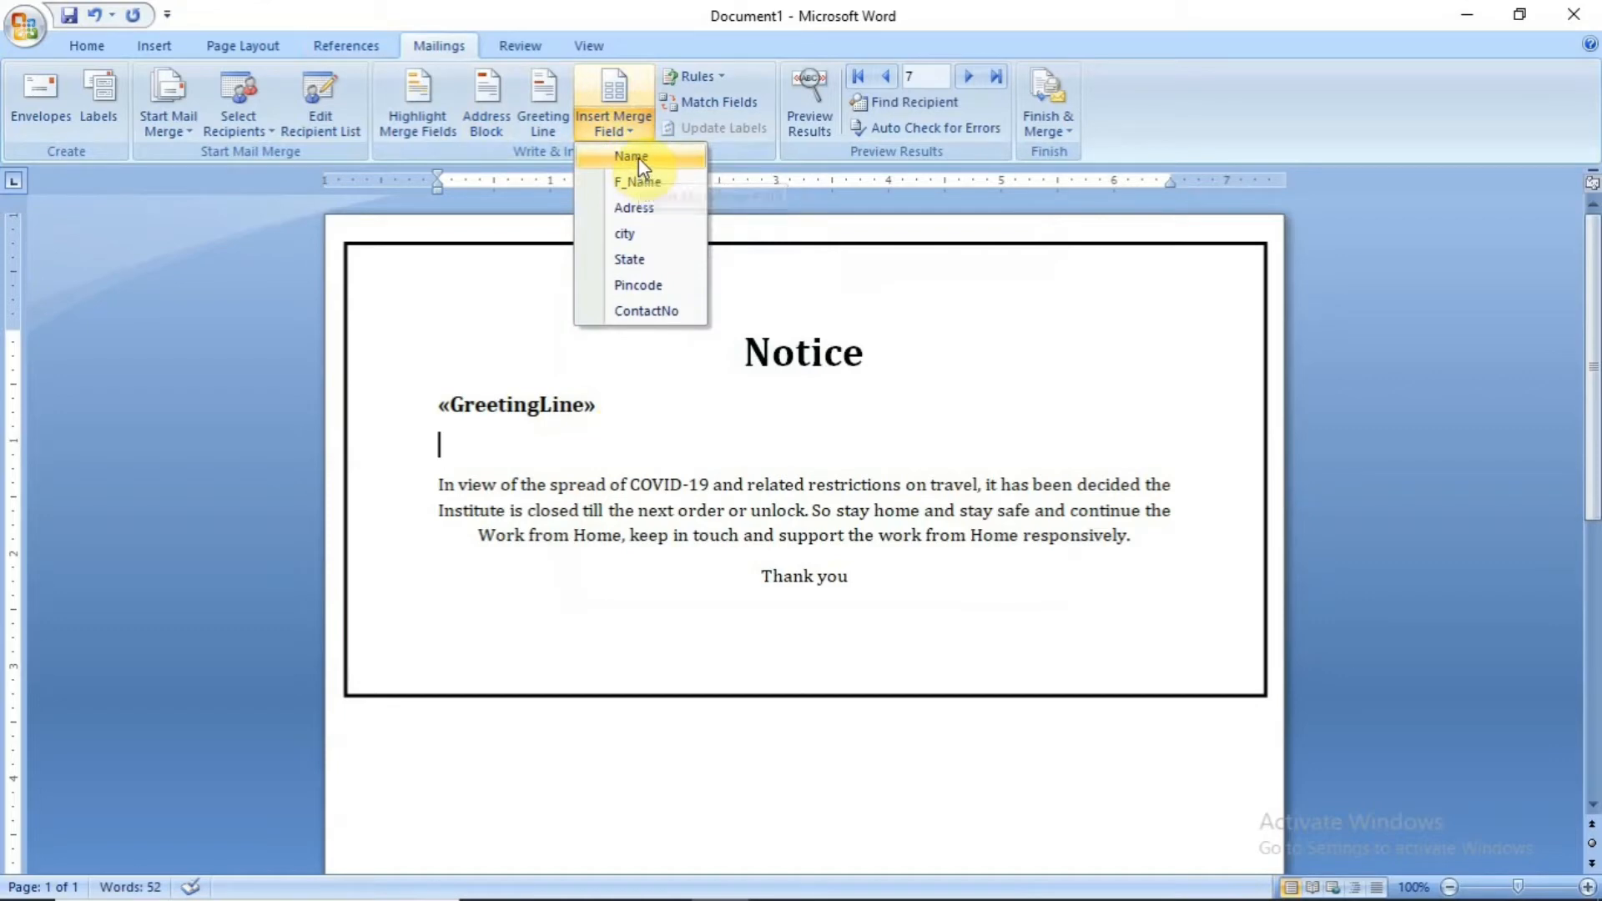
left_click(638, 157)
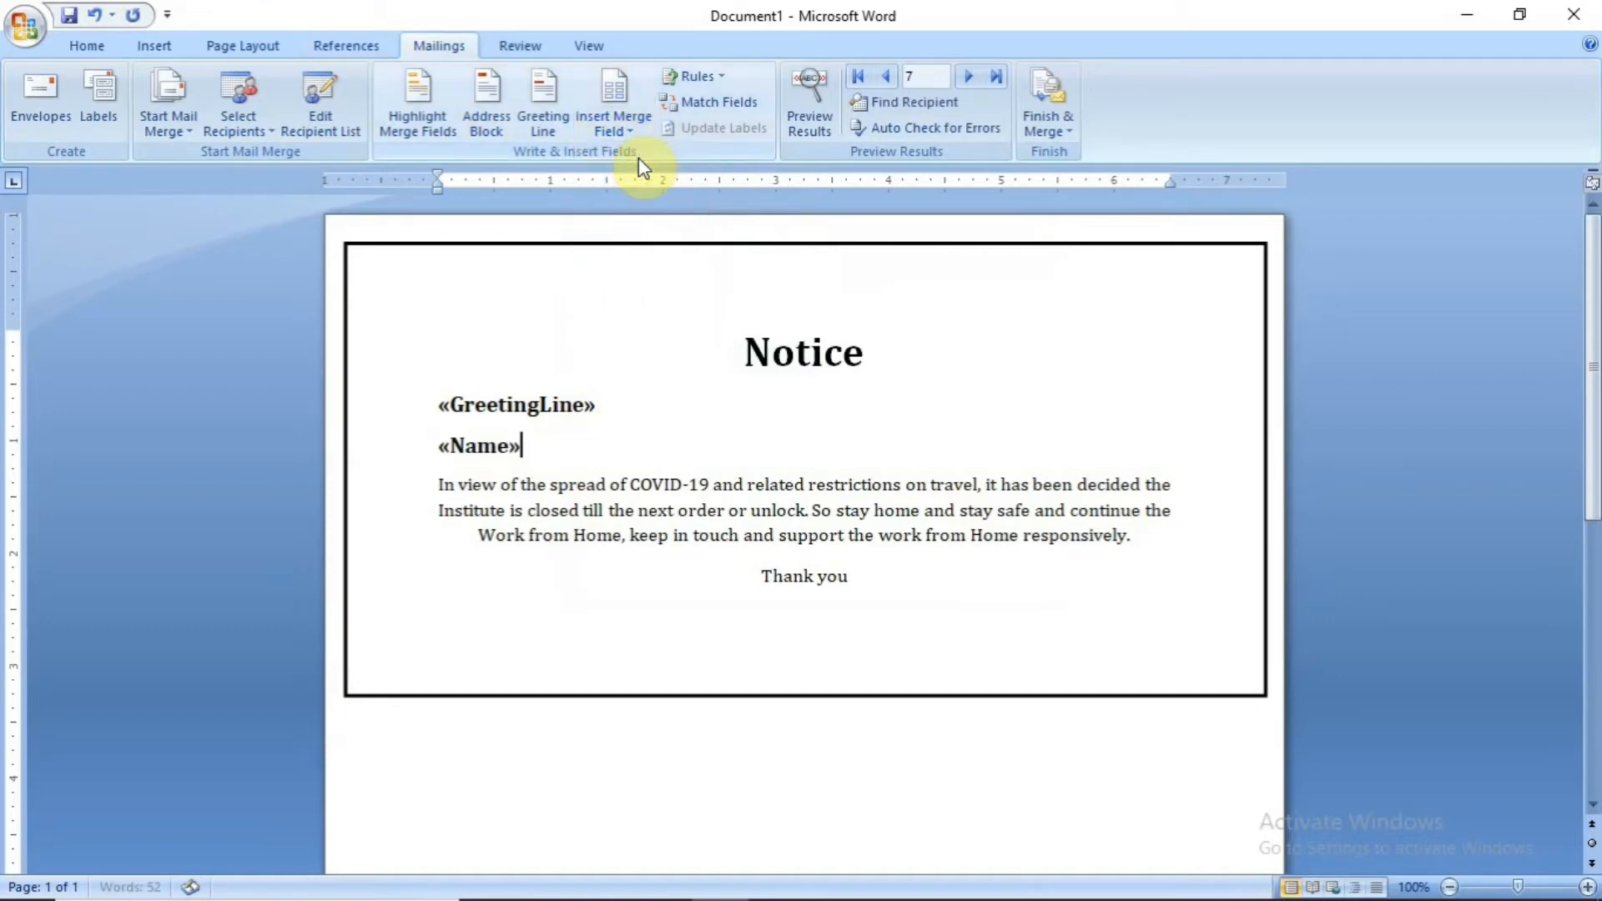
left_click(947, 695)
left_click(1151, 838)
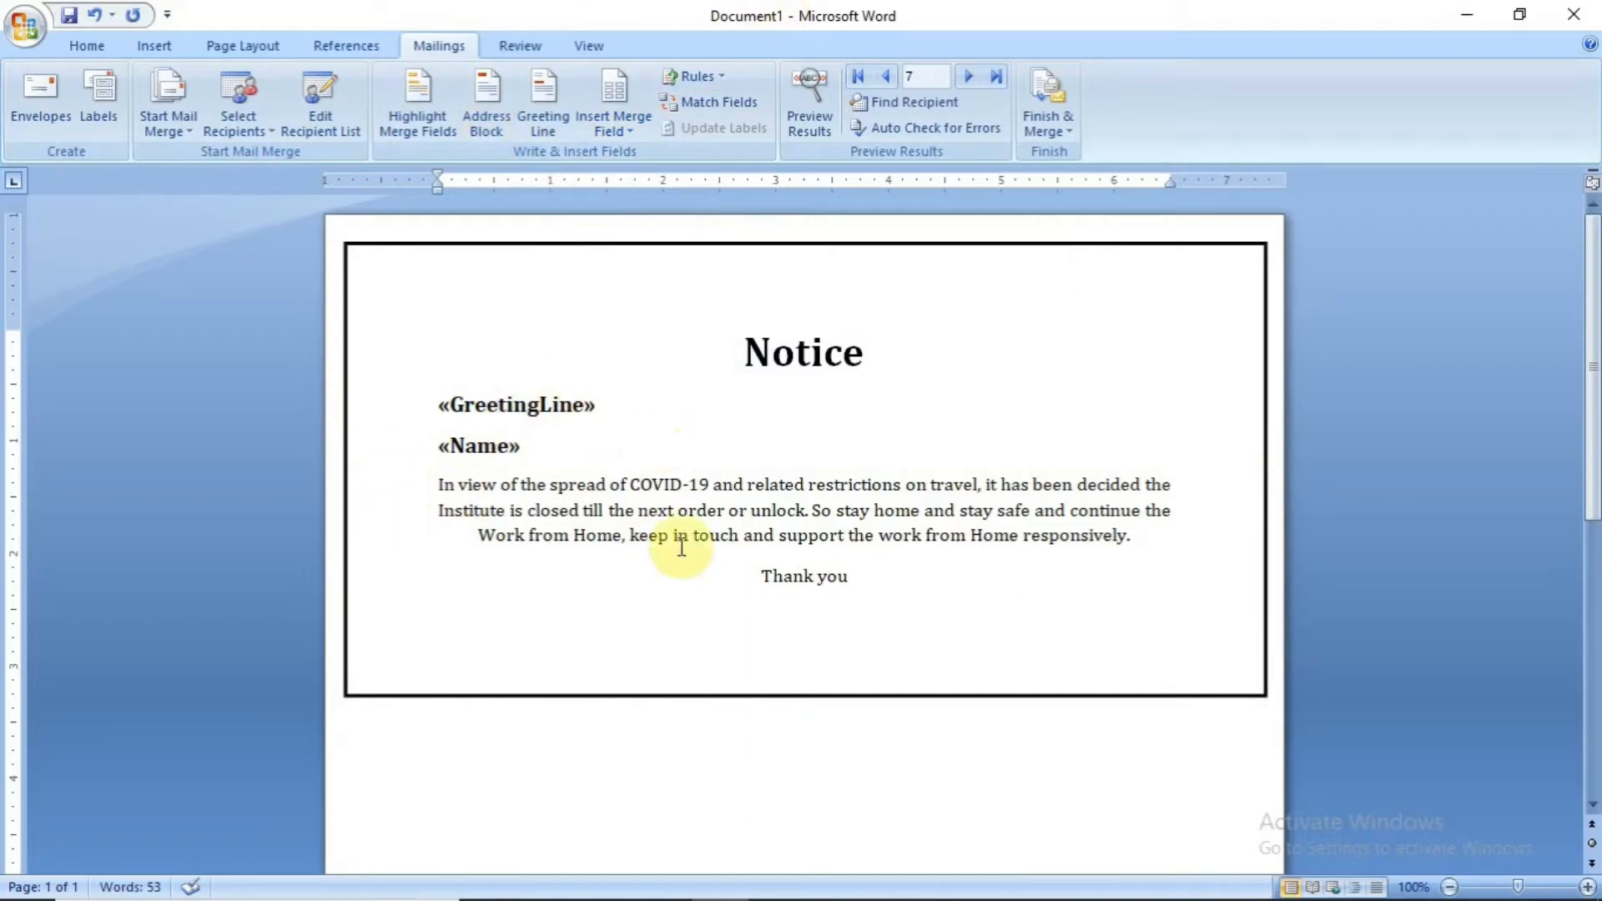
Step: Preview the merge results and go back to the first recipient's letter
left_click(820, 129)
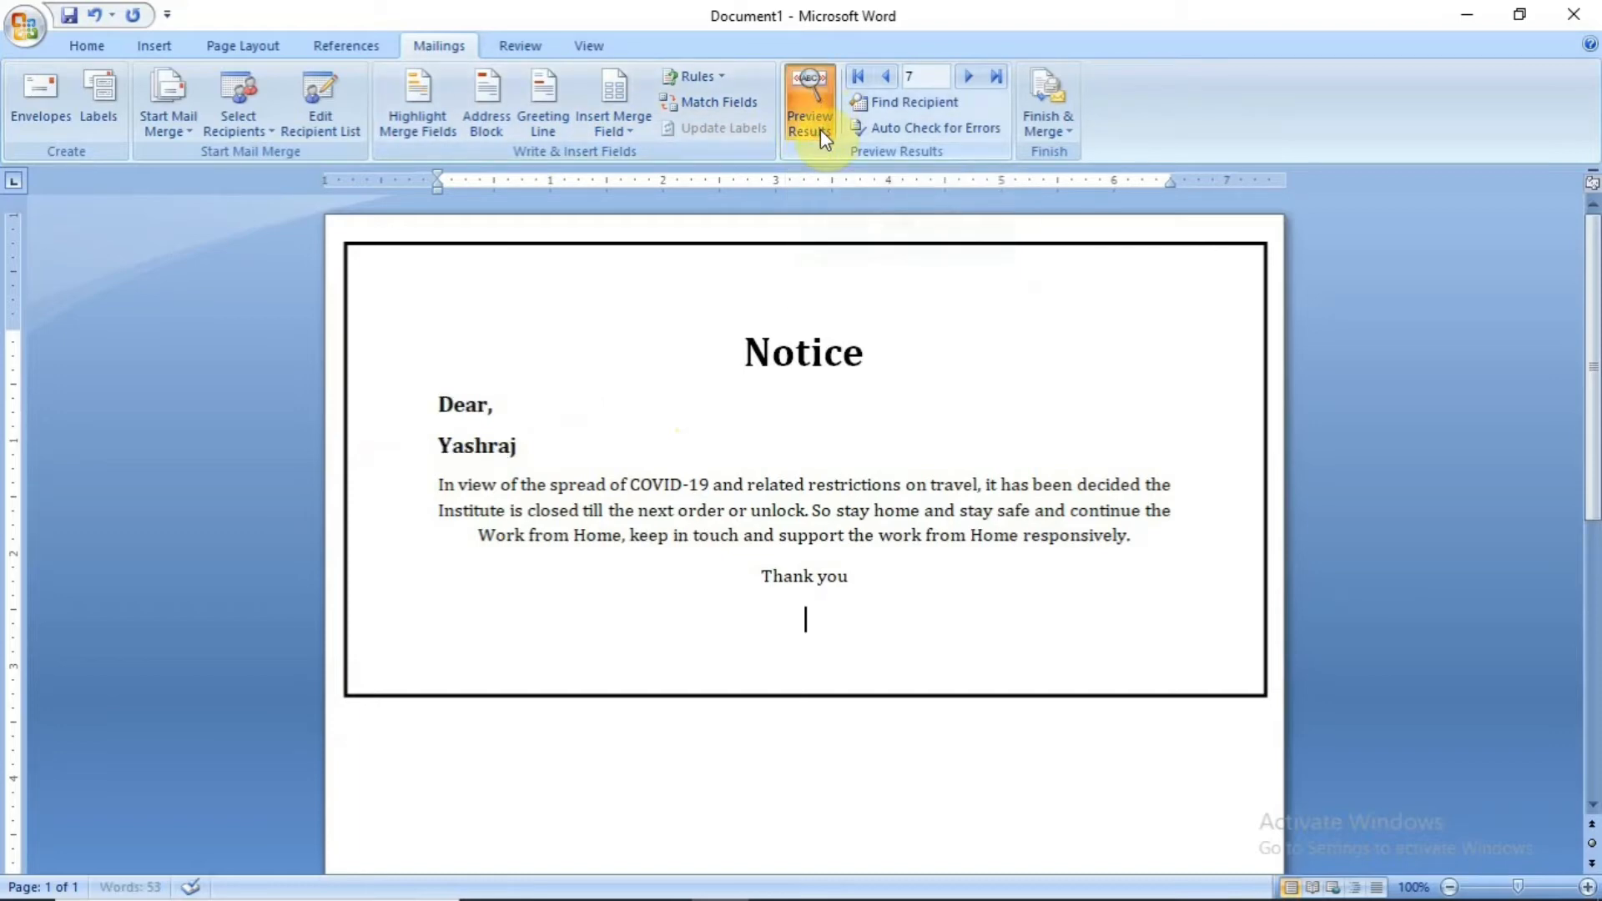
left_click(887, 77)
left_click(887, 76)
left_click(886, 77)
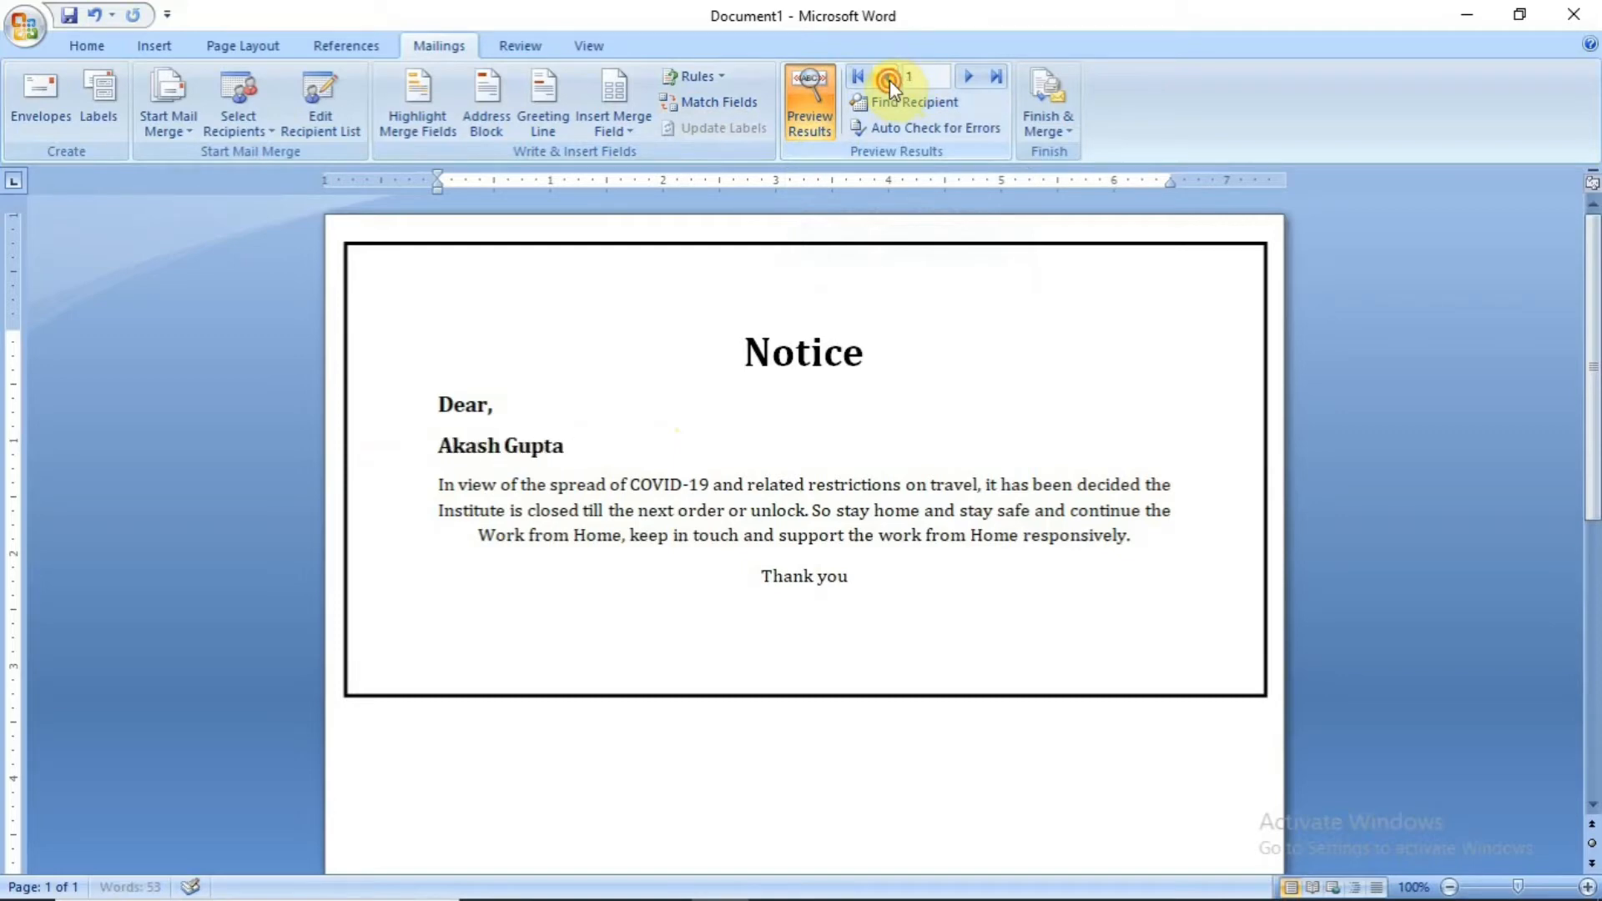
Step: Step forward through the previewed letters up to record 12
left_click(969, 76)
left_click(968, 76)
left_click(969, 77)
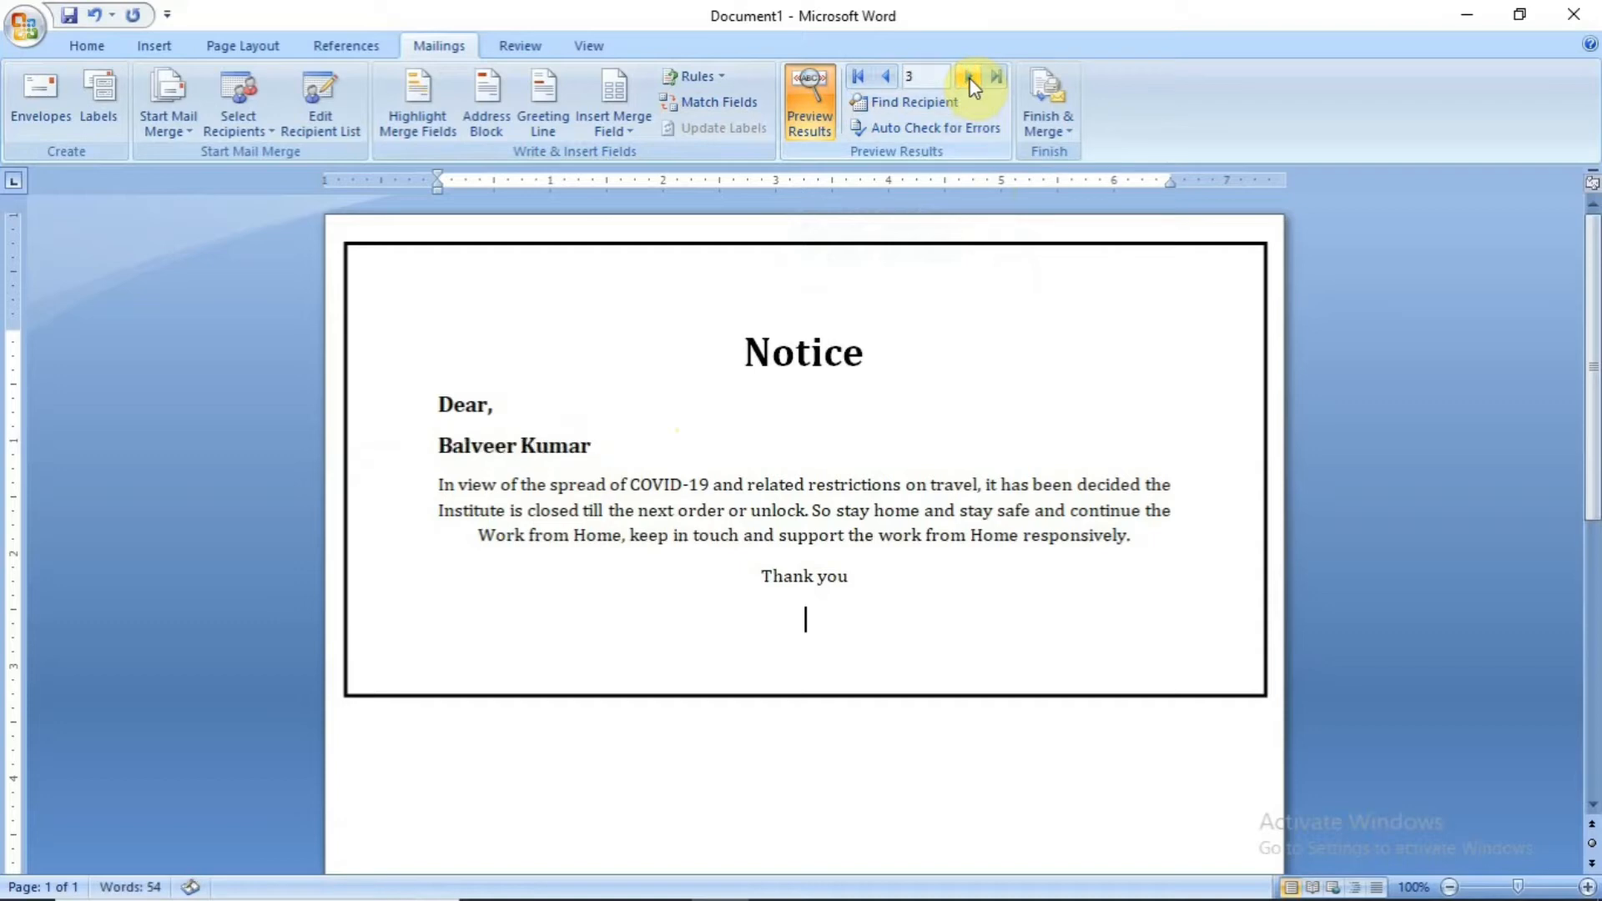
left_click(968, 77)
left_click(969, 77)
left_click(969, 77)
left_click(969, 77)
left_click(969, 77)
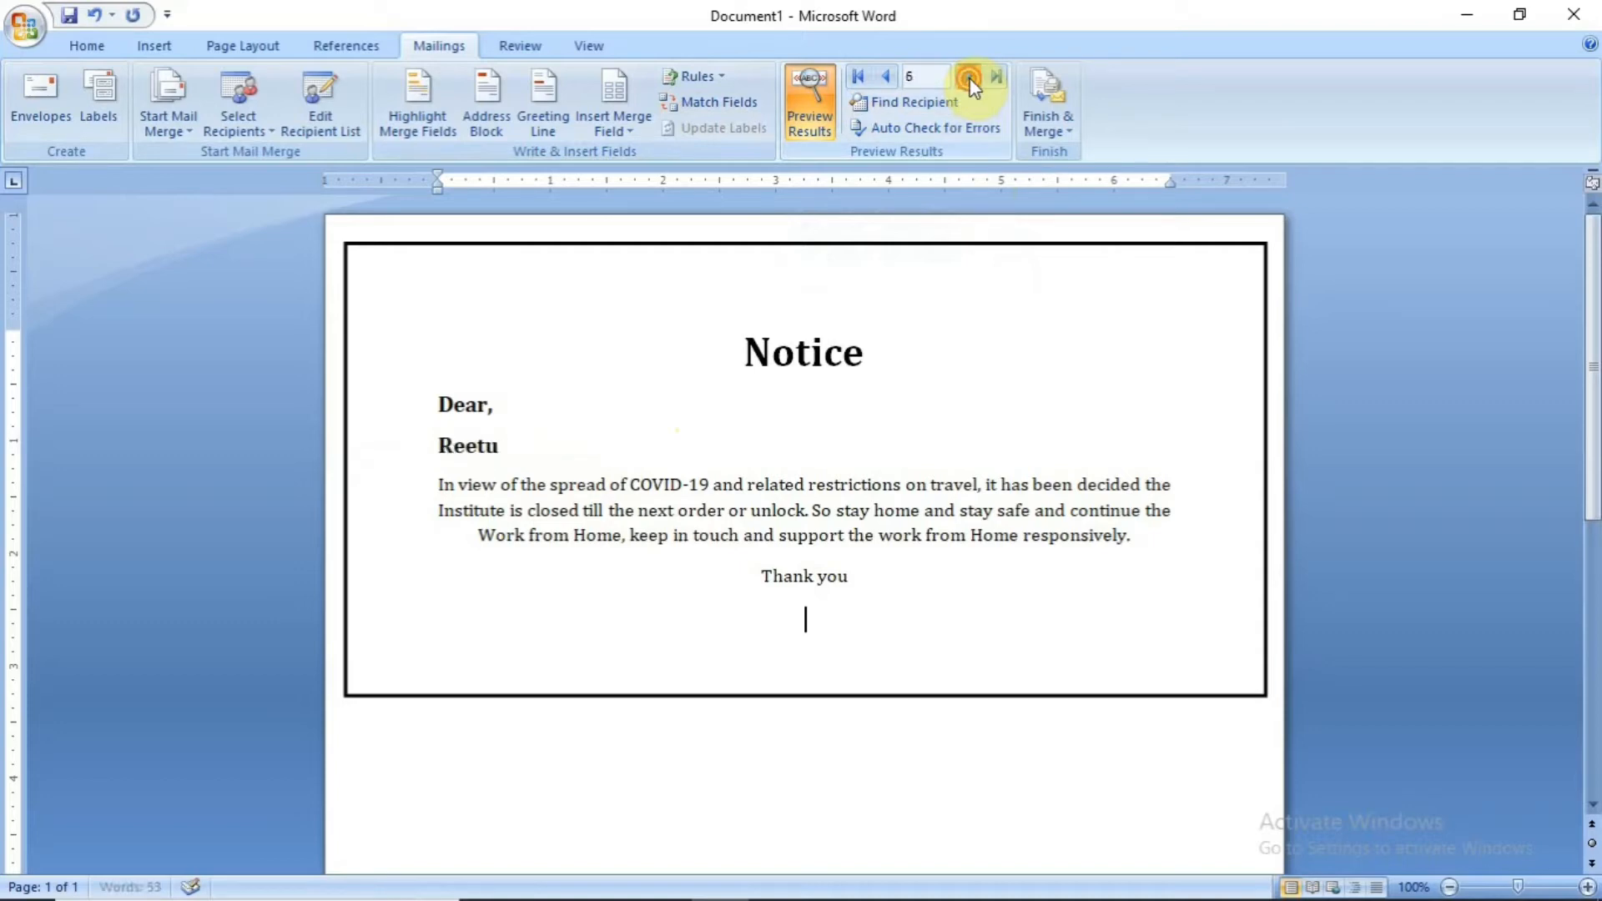
left_click(968, 77)
left_click(969, 77)
left_click(969, 77)
left_click(968, 77)
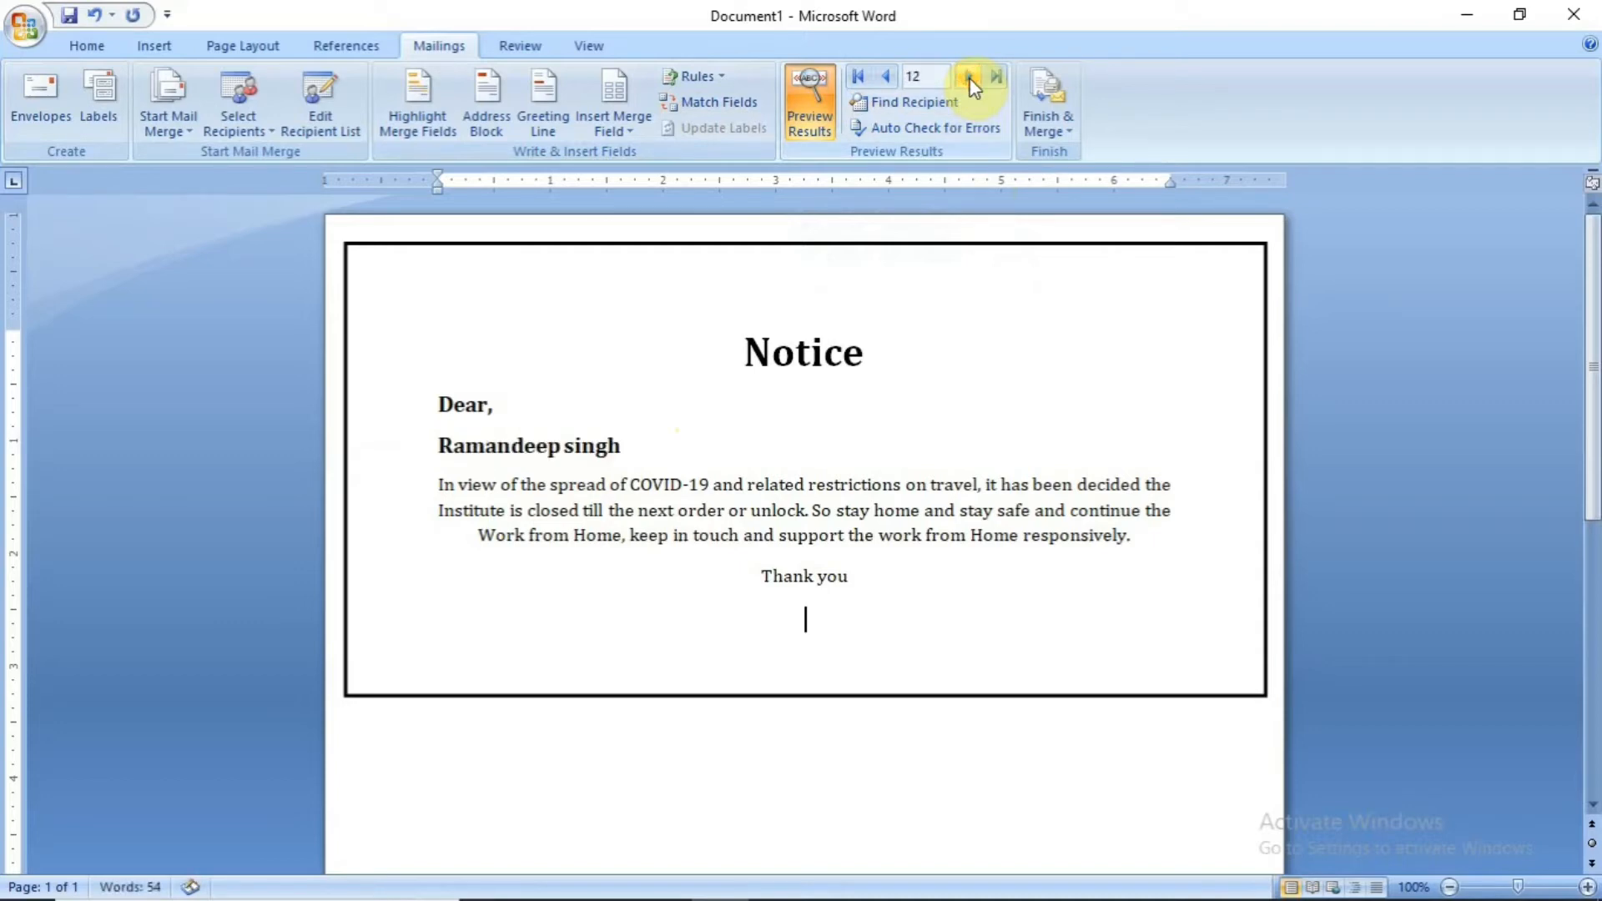
Step: Step back through the previewed letters to record 1
left_click(886, 77)
left_click(886, 76)
left_click(886, 77)
left_click(886, 76)
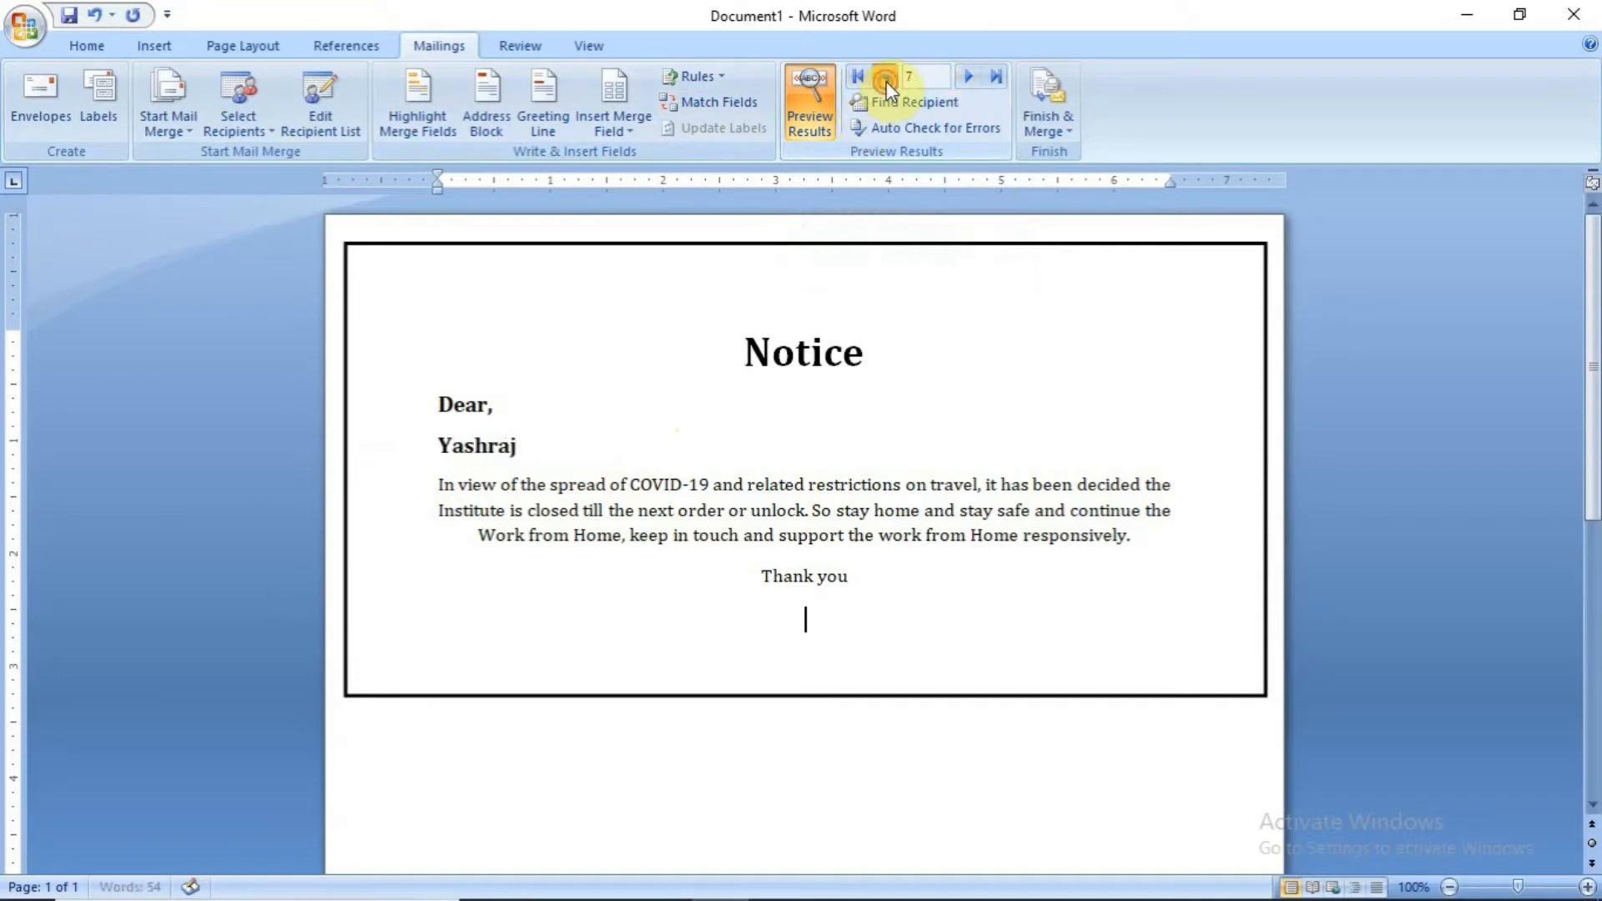
left_click(886, 77)
left_click(886, 76)
left_click(886, 76)
left_click(886, 77)
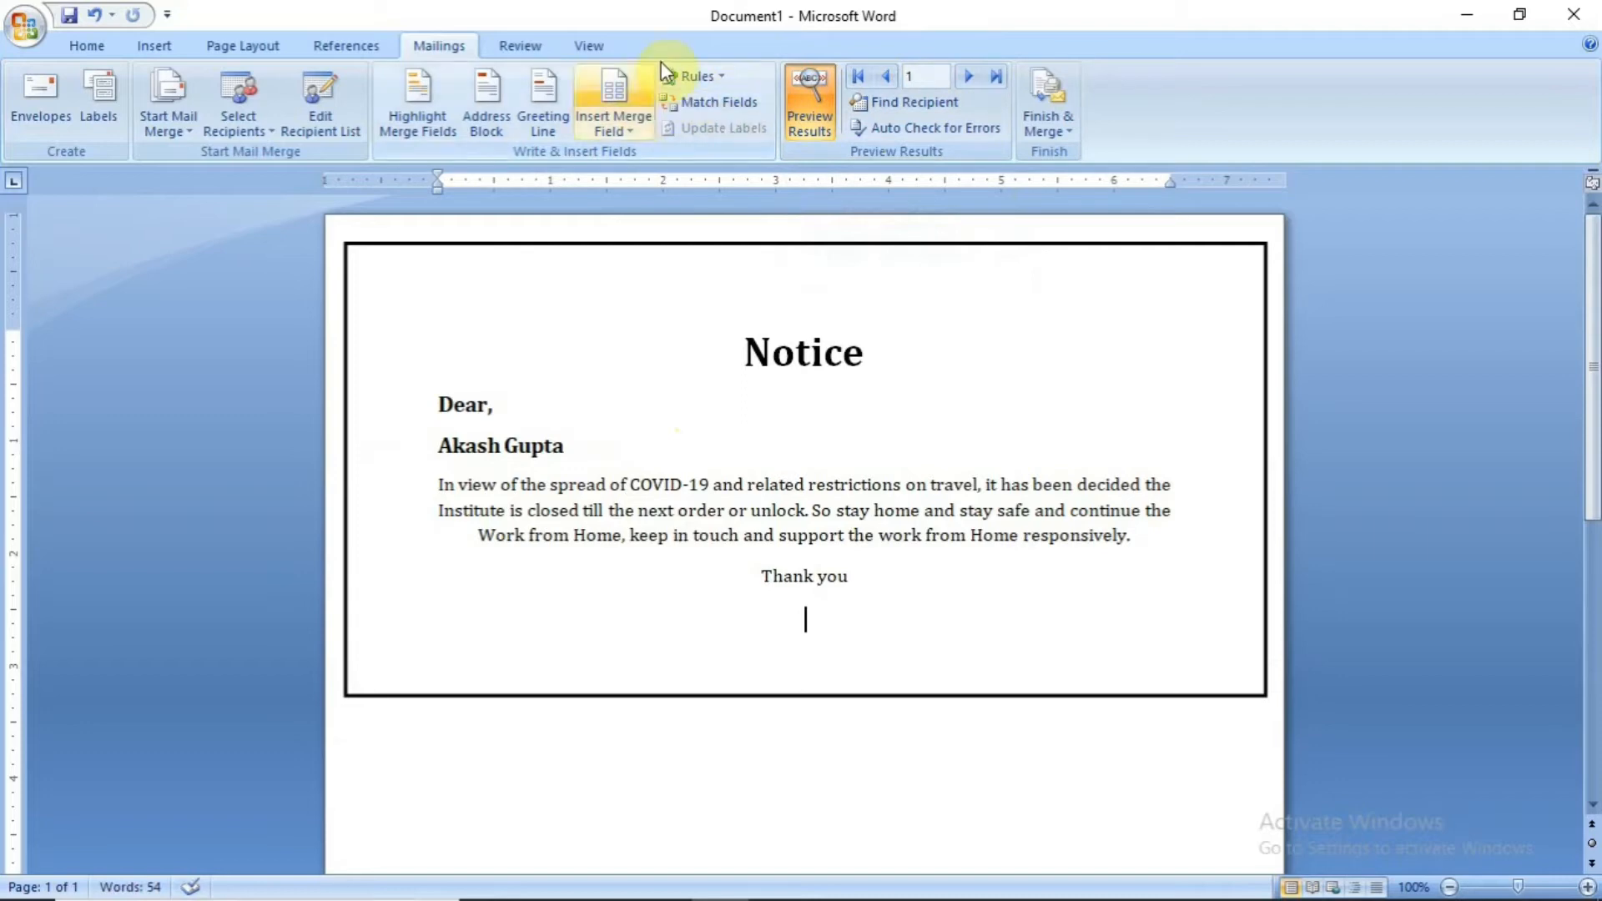
Step: Examine the available merge rules and the recipient search options, and close both without using them
left_click(722, 77)
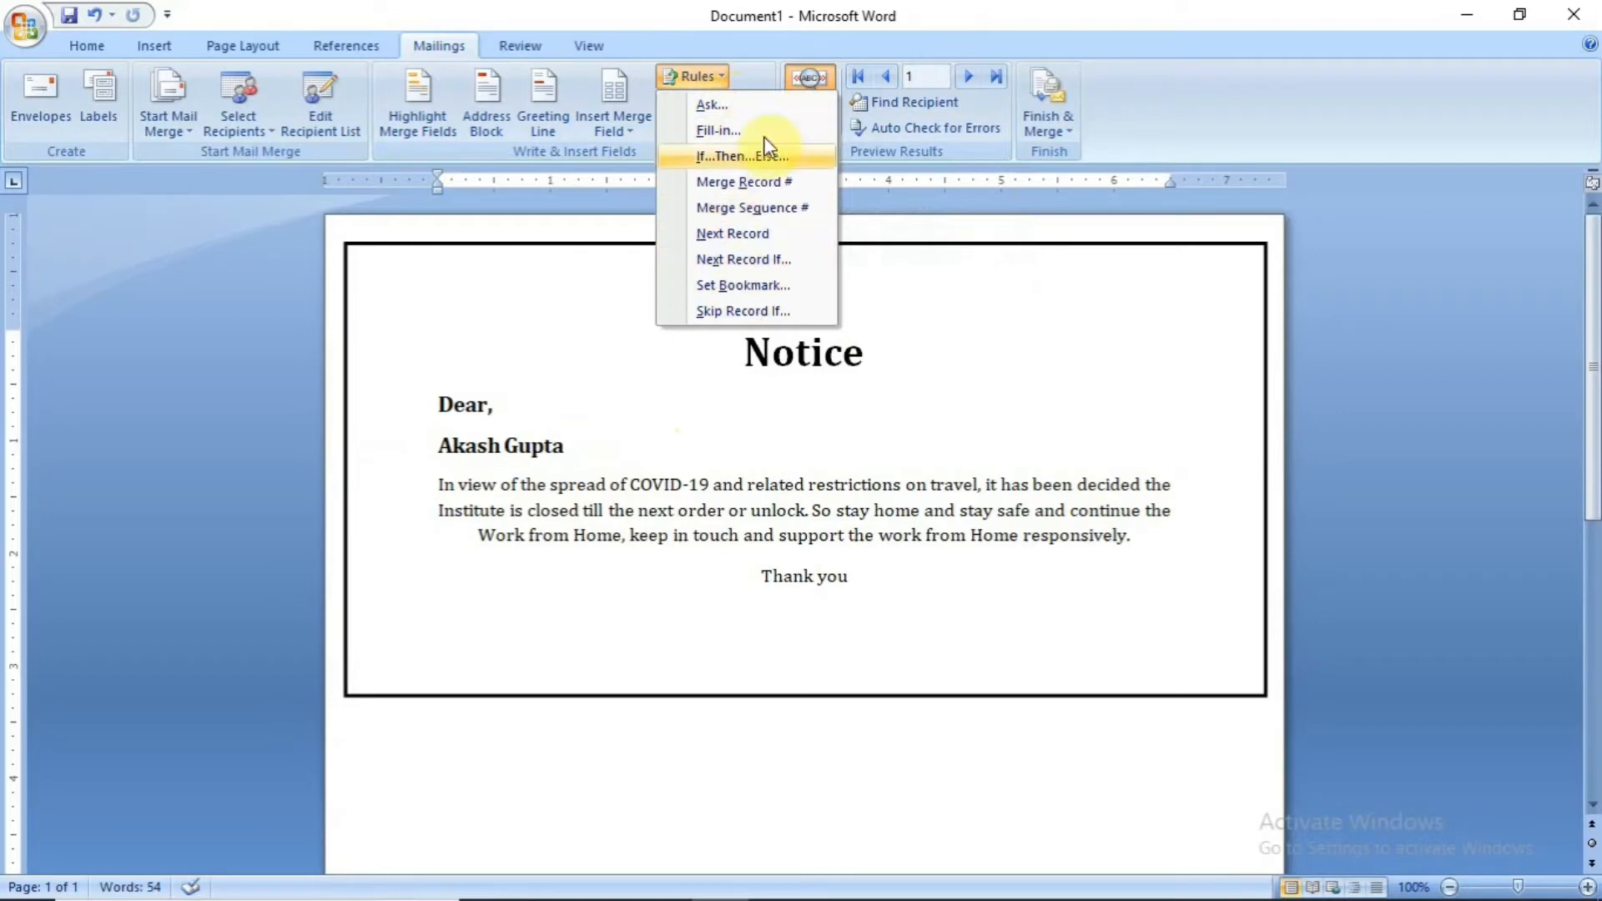
left_click(899, 205)
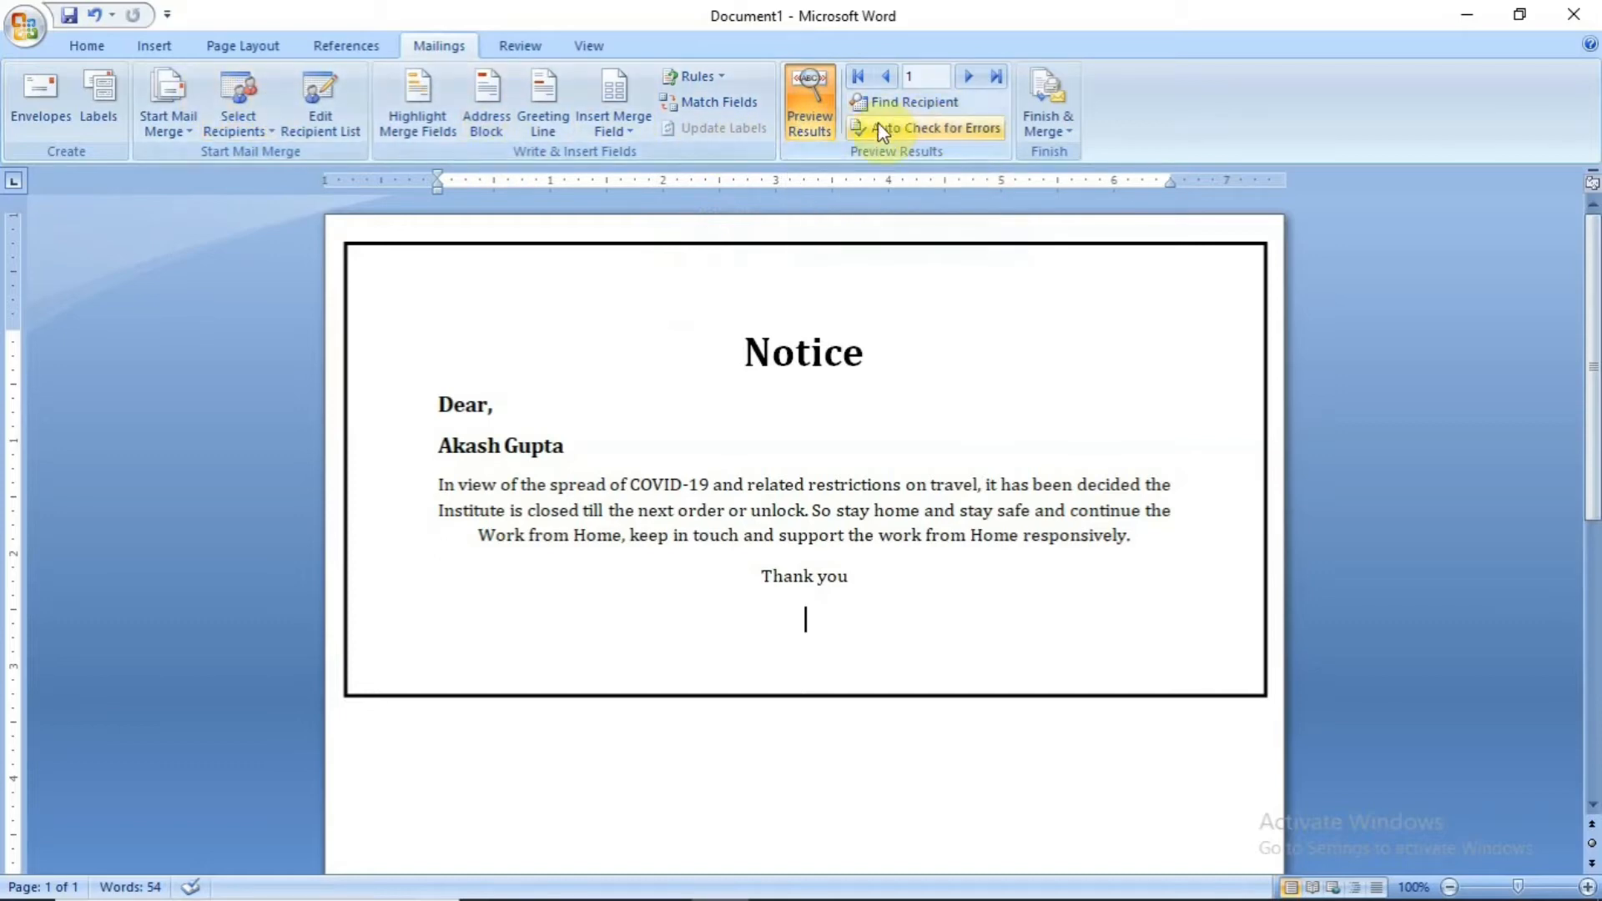
left_click(938, 104)
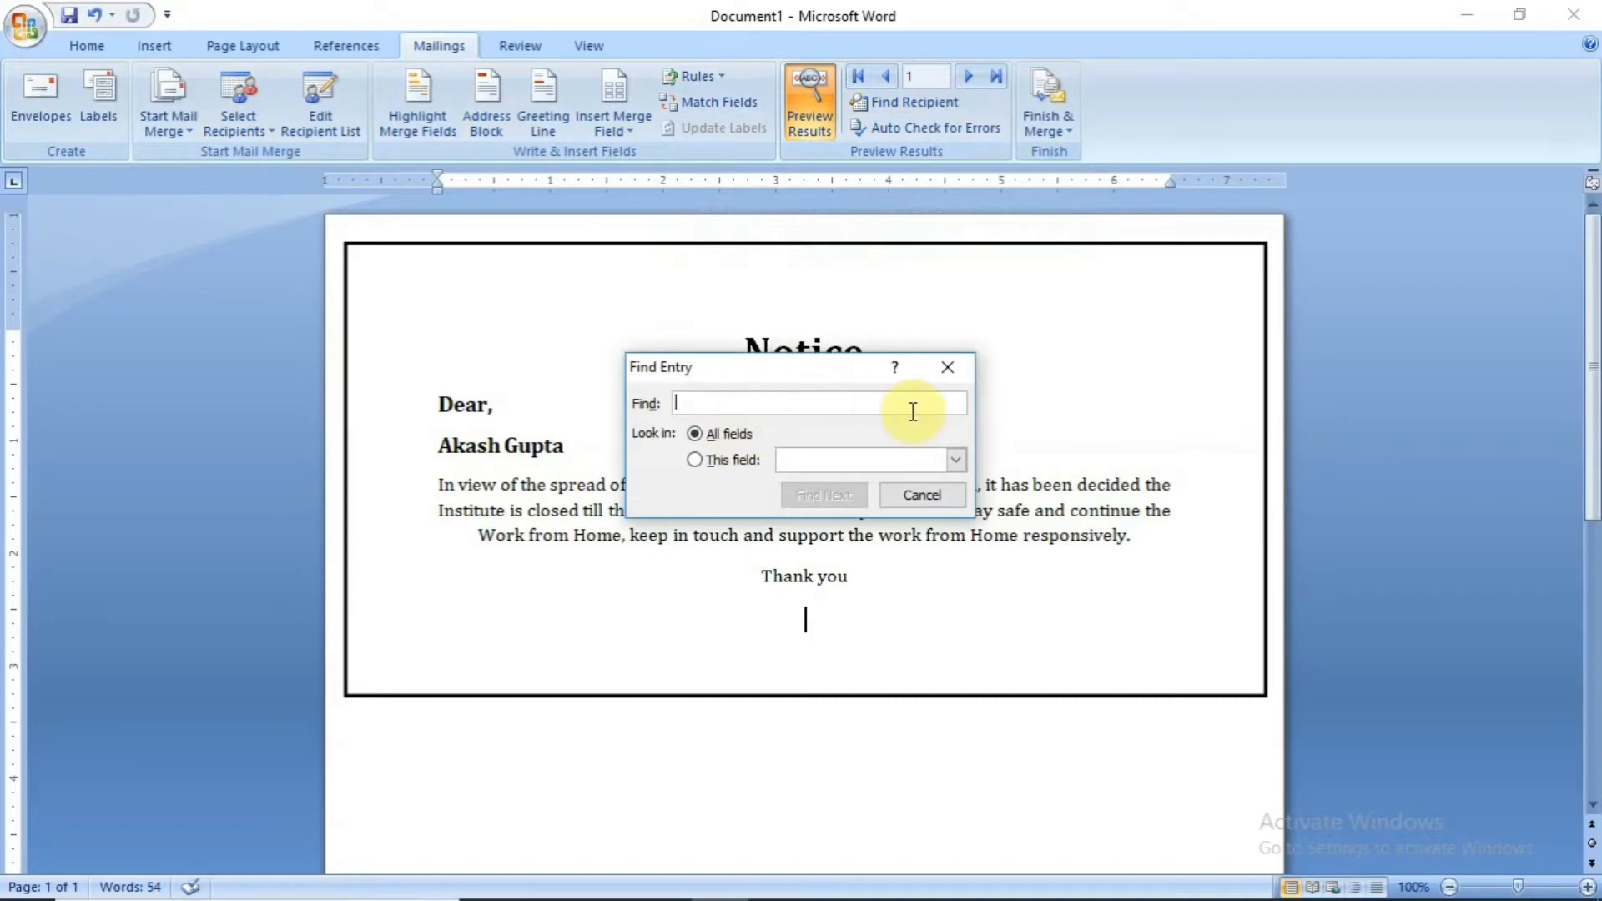
left_click(948, 367)
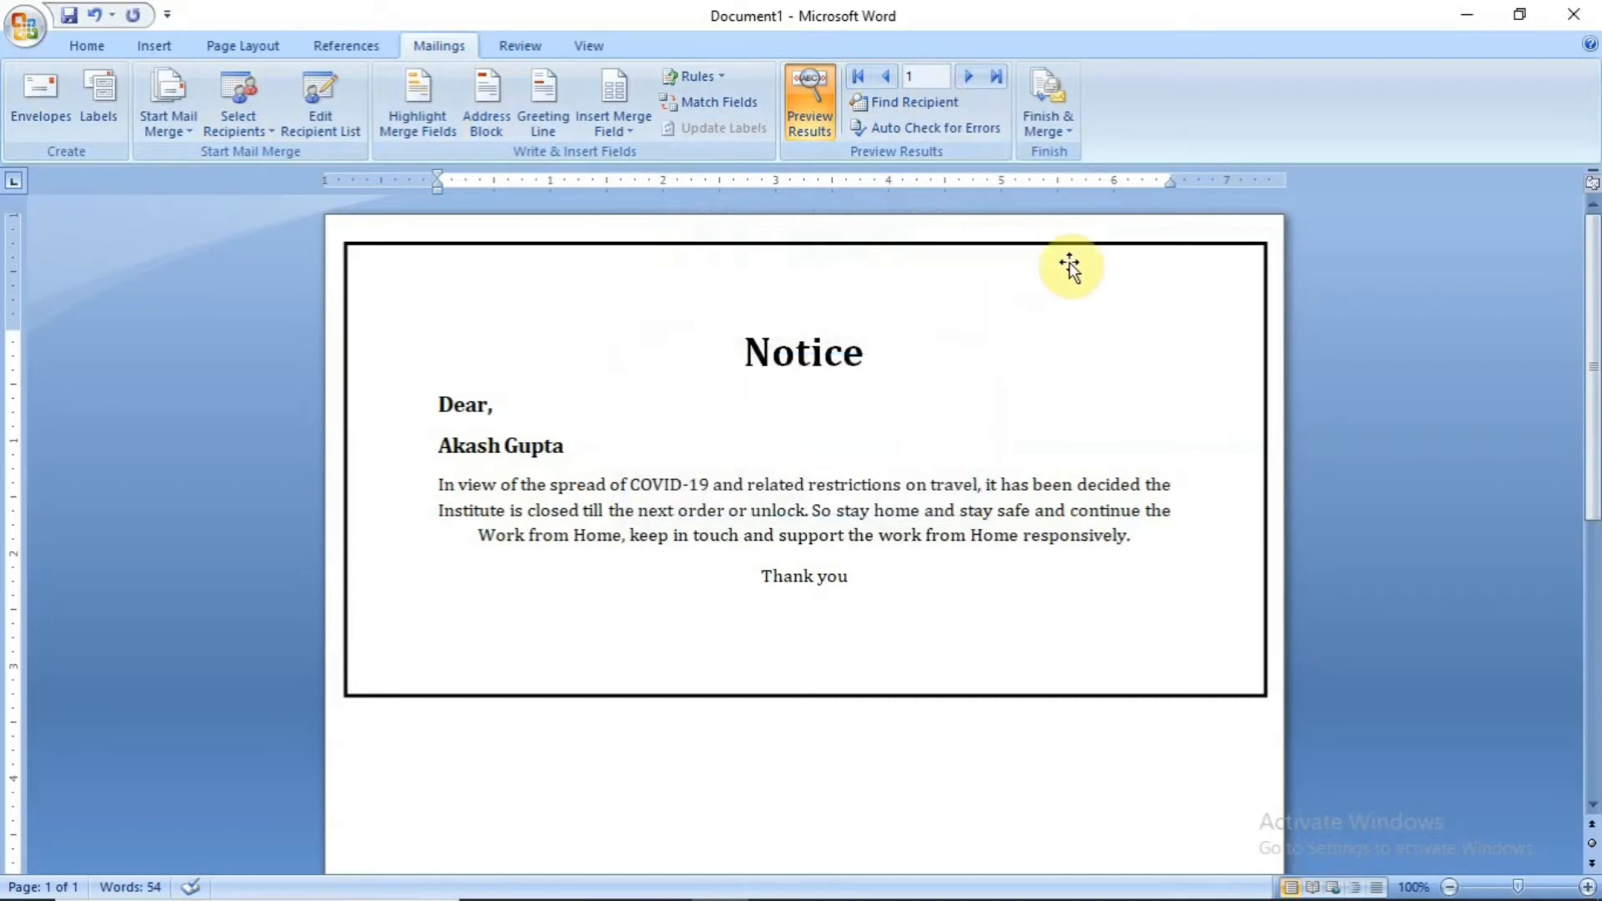
Step: Finish the merge by generating individual letters for all records in a new document, and look through them
left_click(1068, 135)
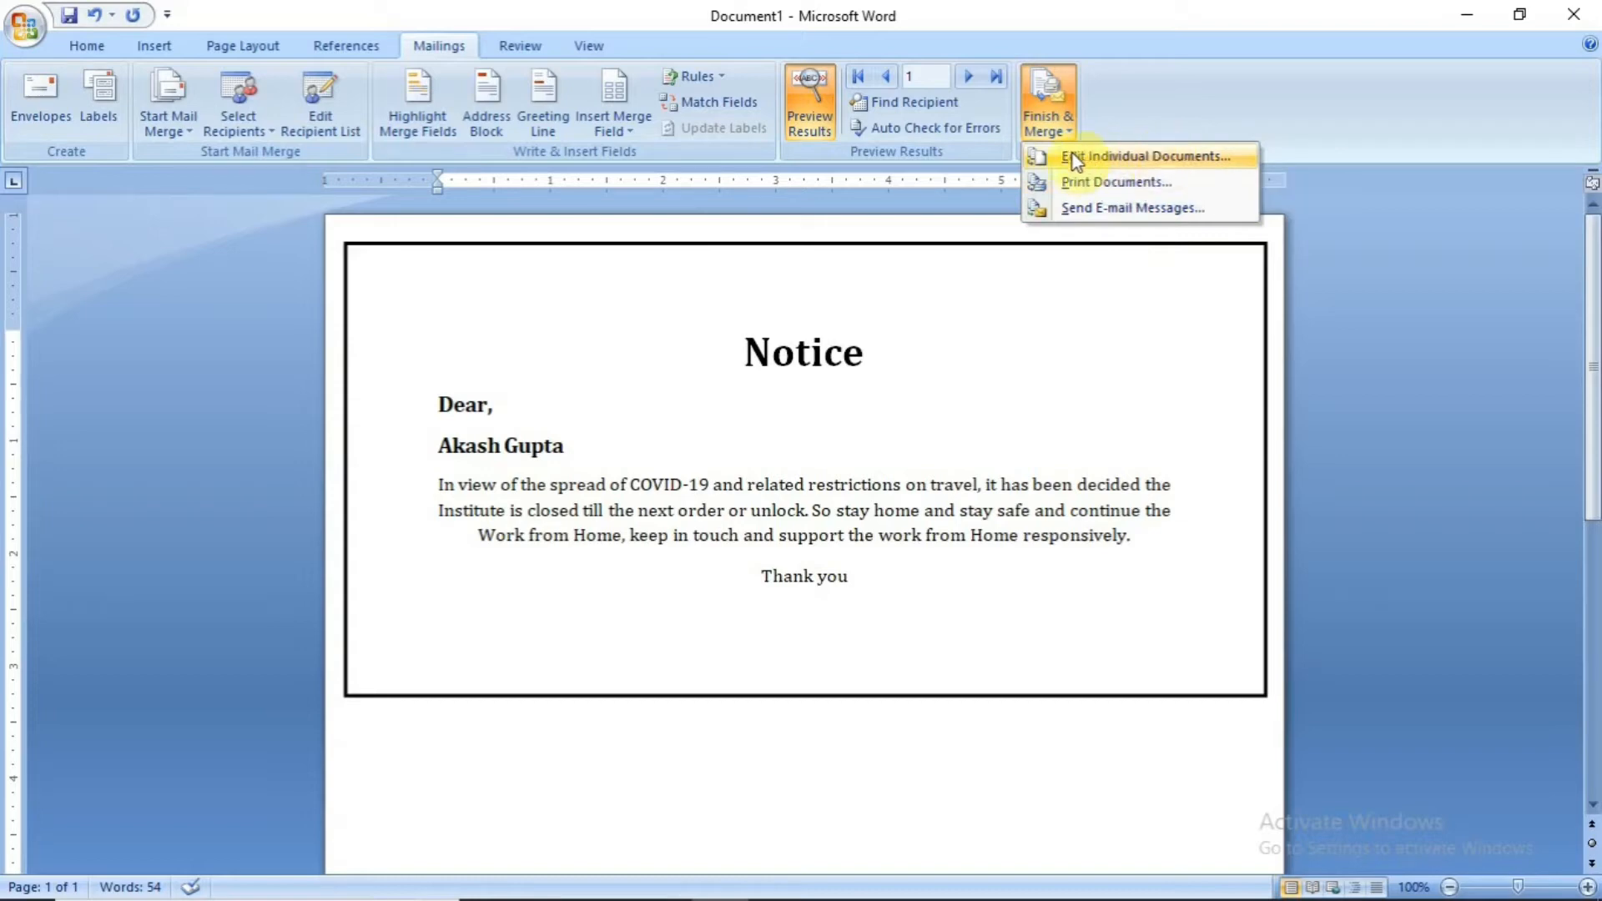
left_click(1133, 158)
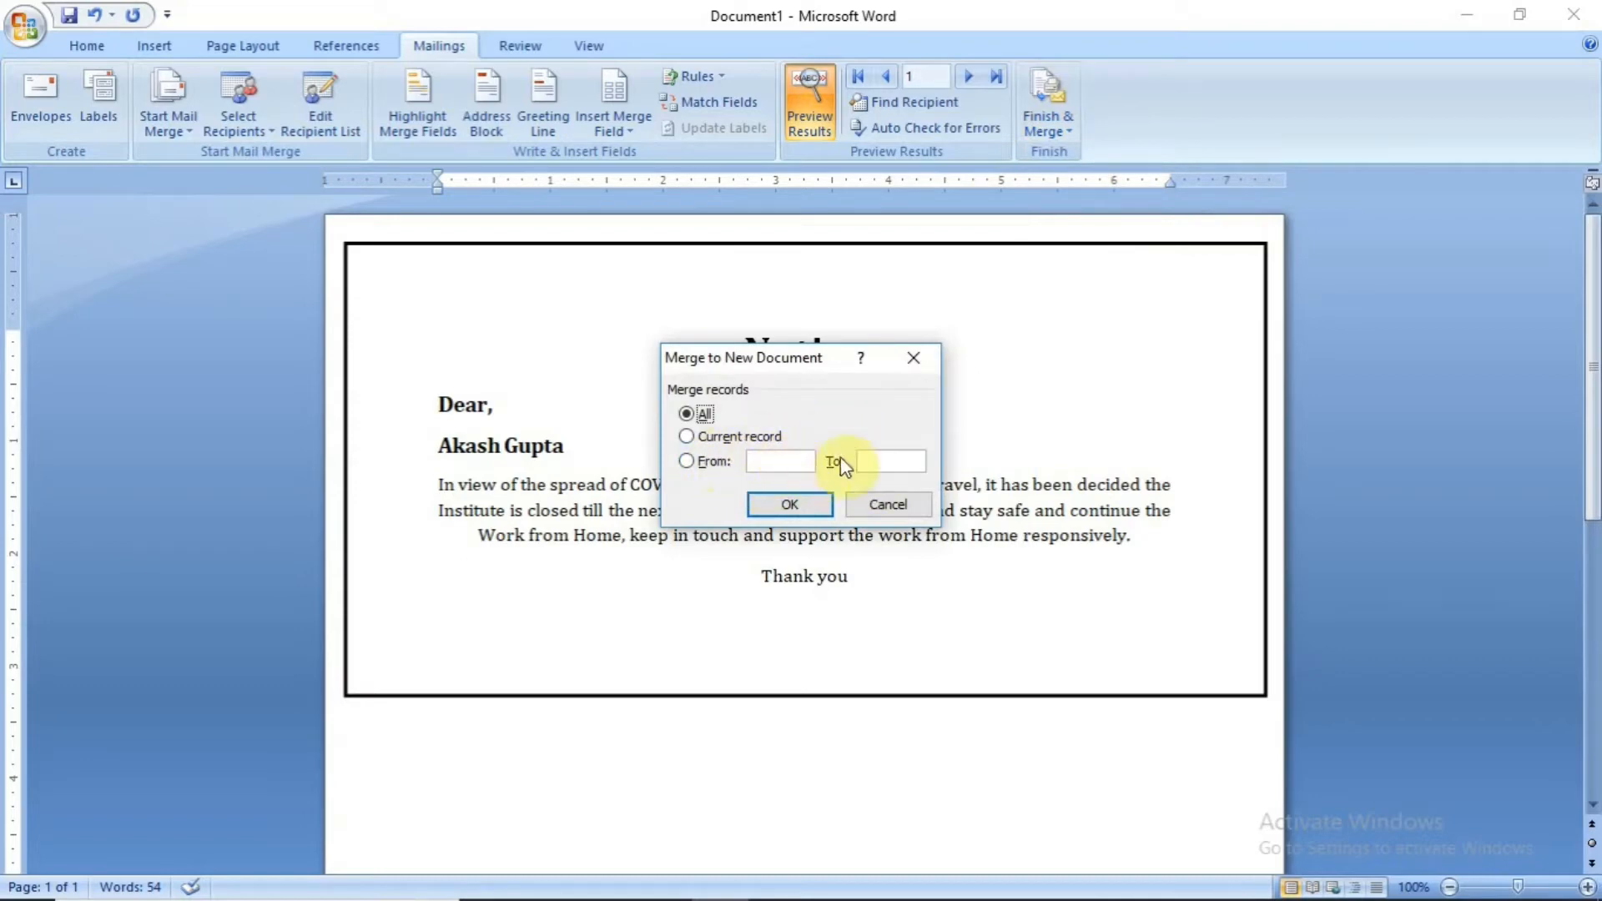
left_click(777, 504)
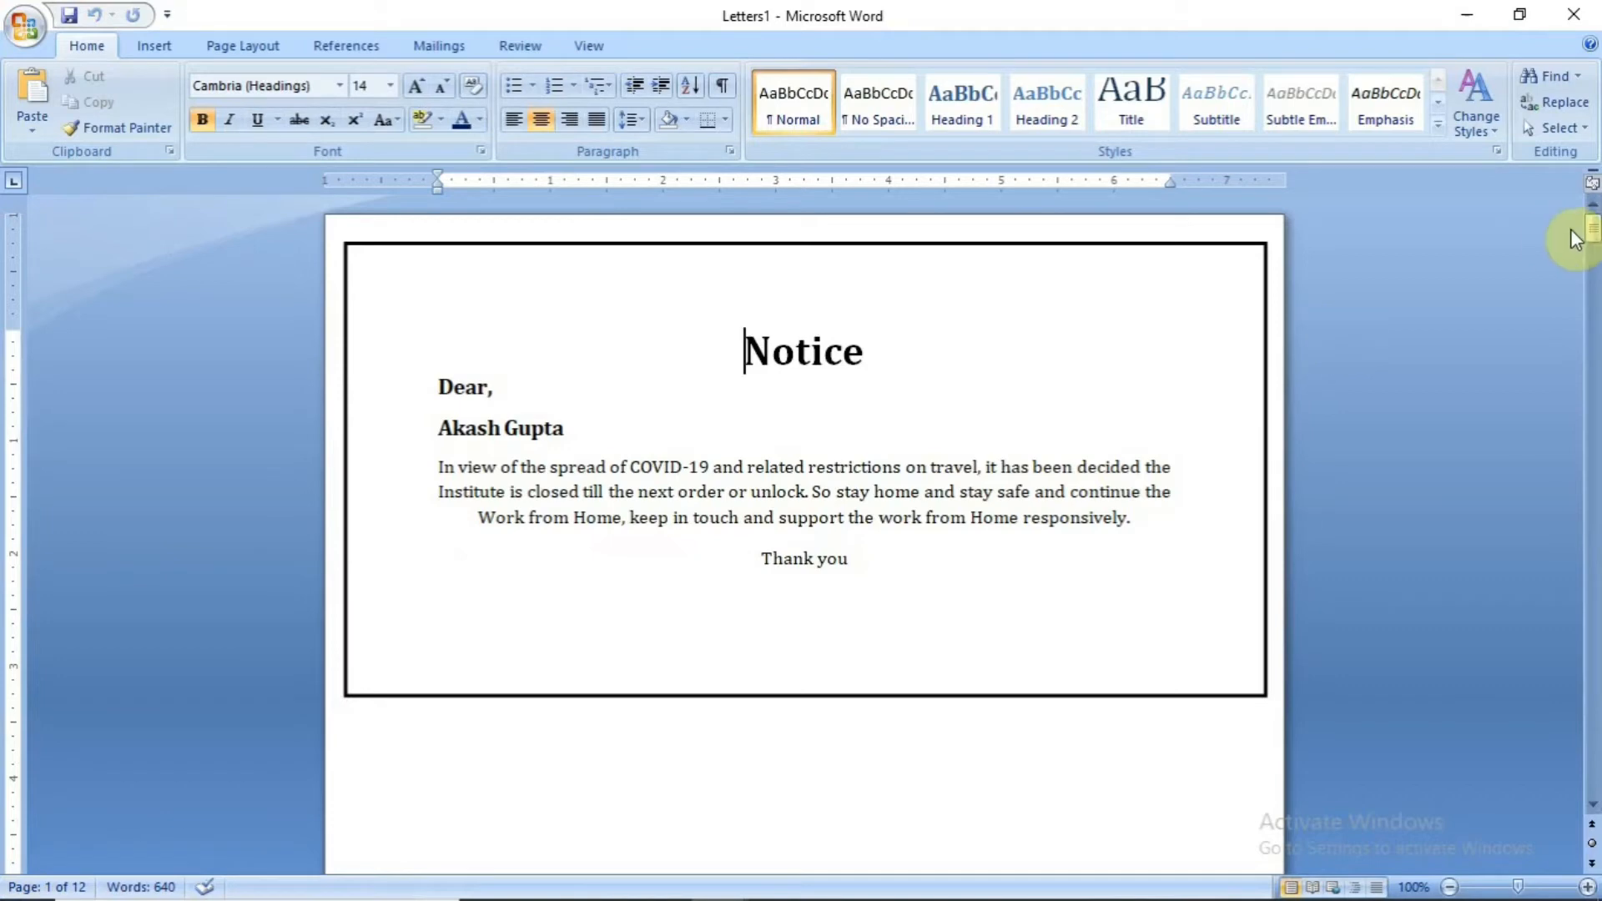
mouse_move(1590, 234)
left_mouse_down()
mouse_move(1592, 801)
mouse_move(1594, 202)
left_mouse_up()
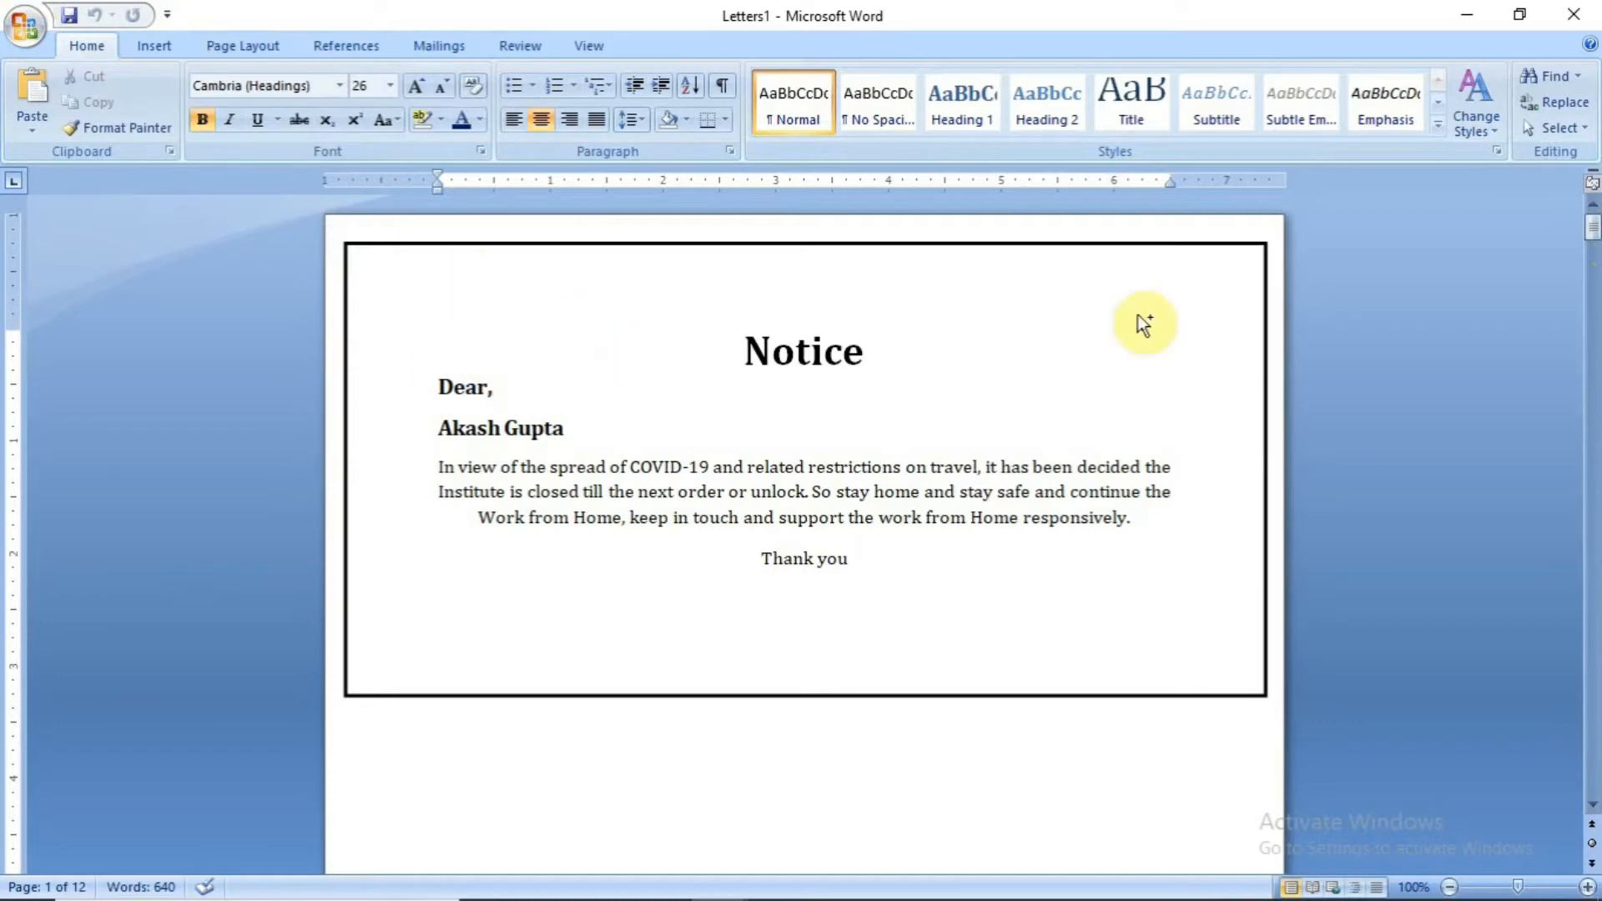
Step: Create a new blank document
left_click(28, 33)
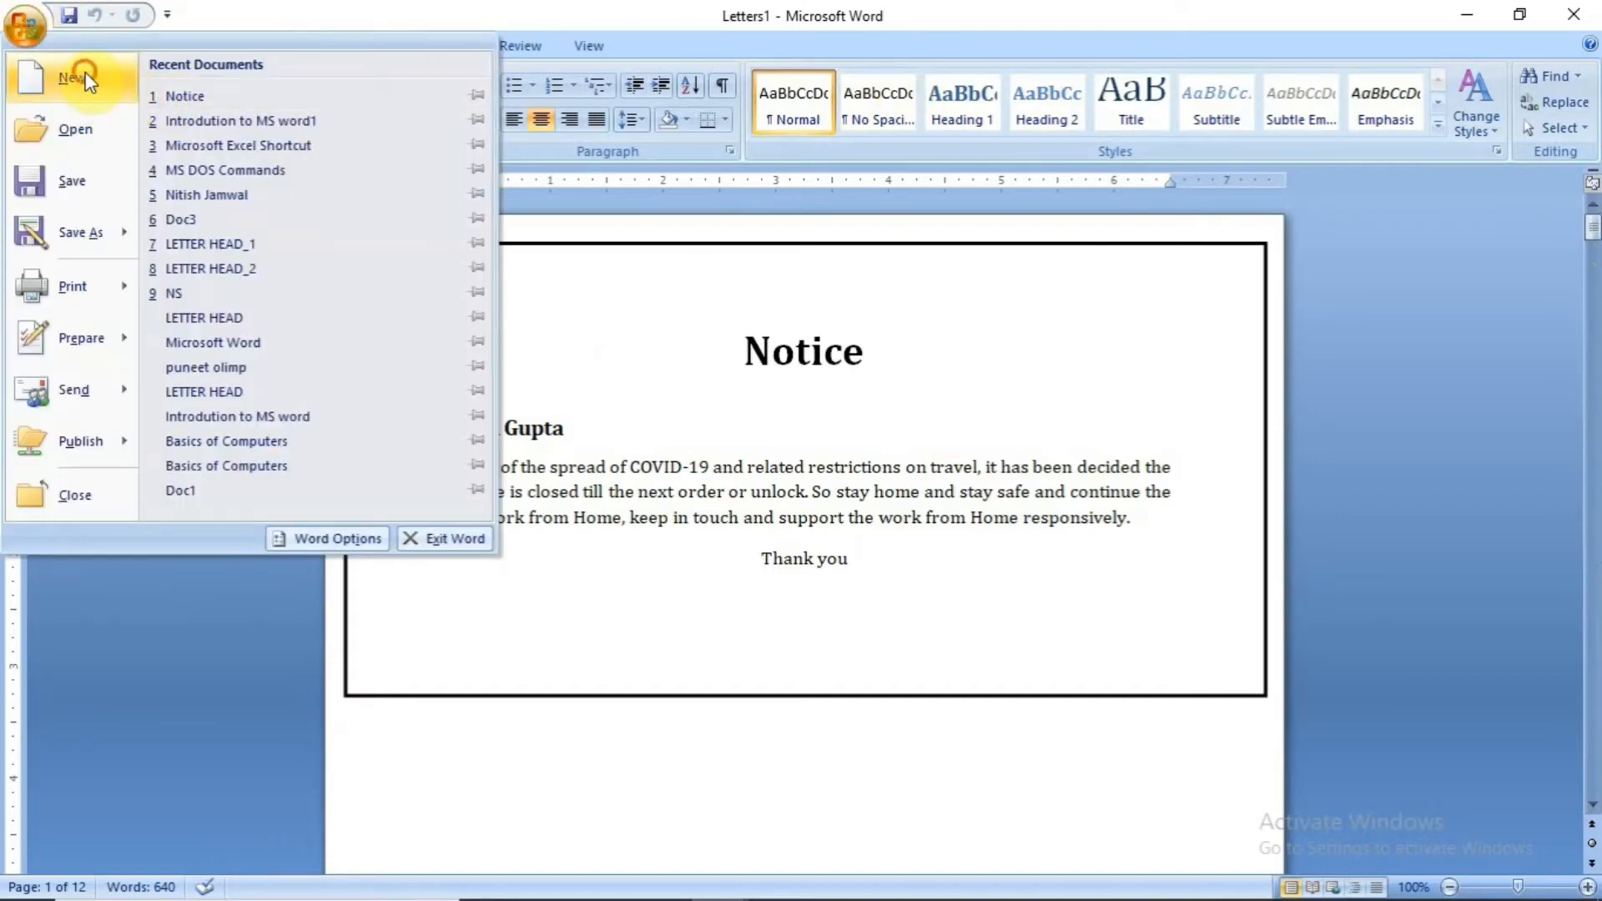
left_click(84, 78)
double_click(439, 228)
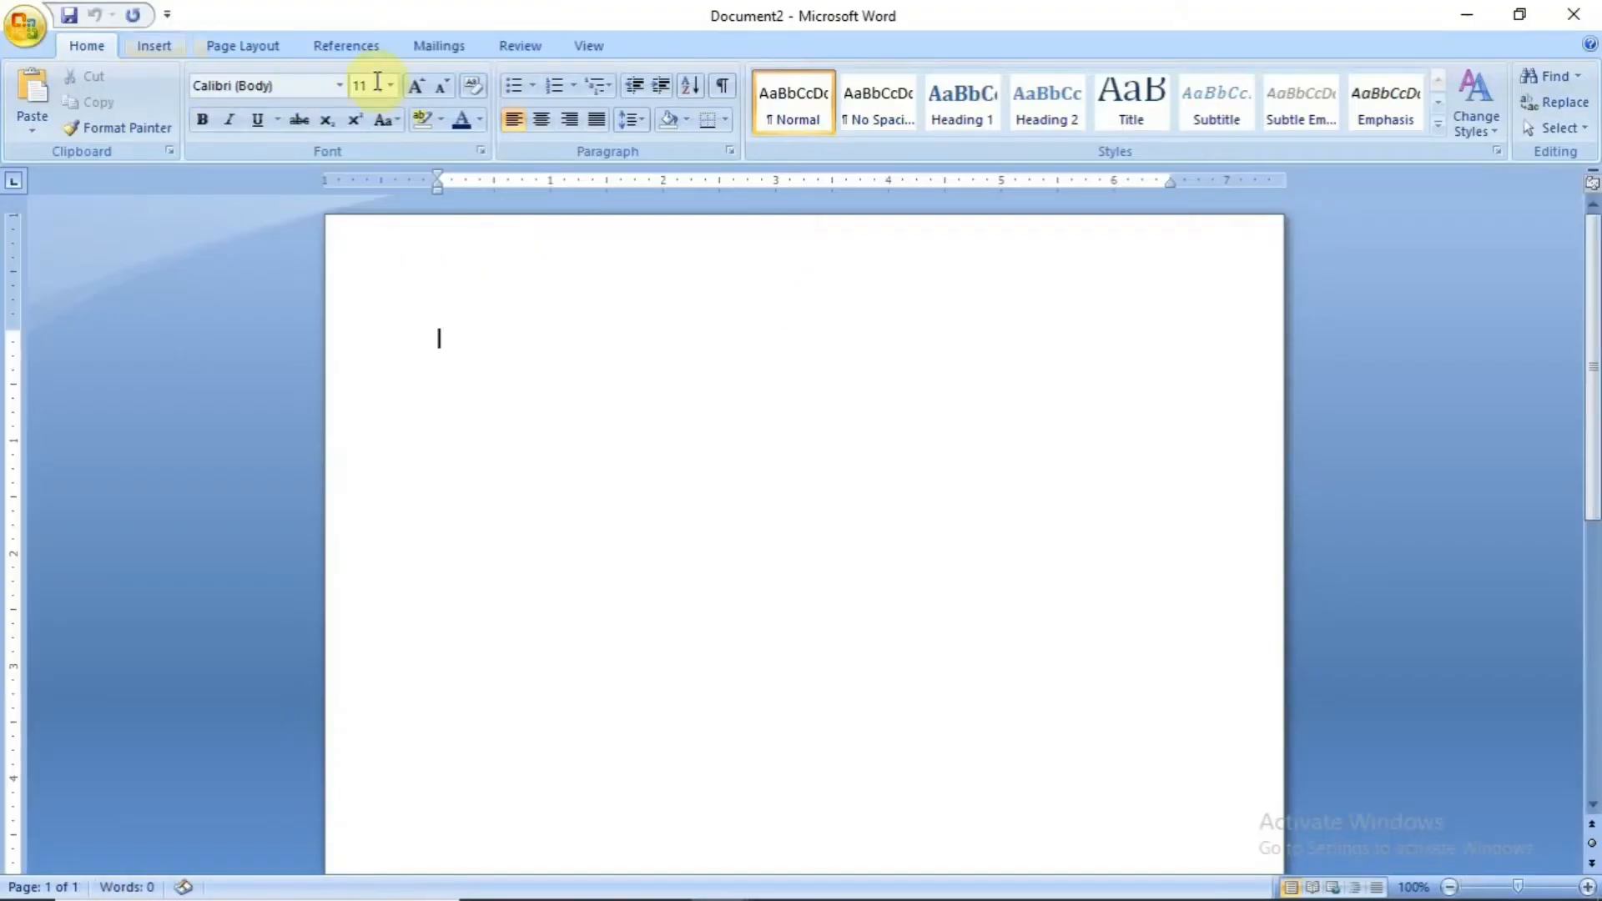
Step: Open the envelope setup for the blank document, check the label settings, and select the whole return address
left_click(439, 46)
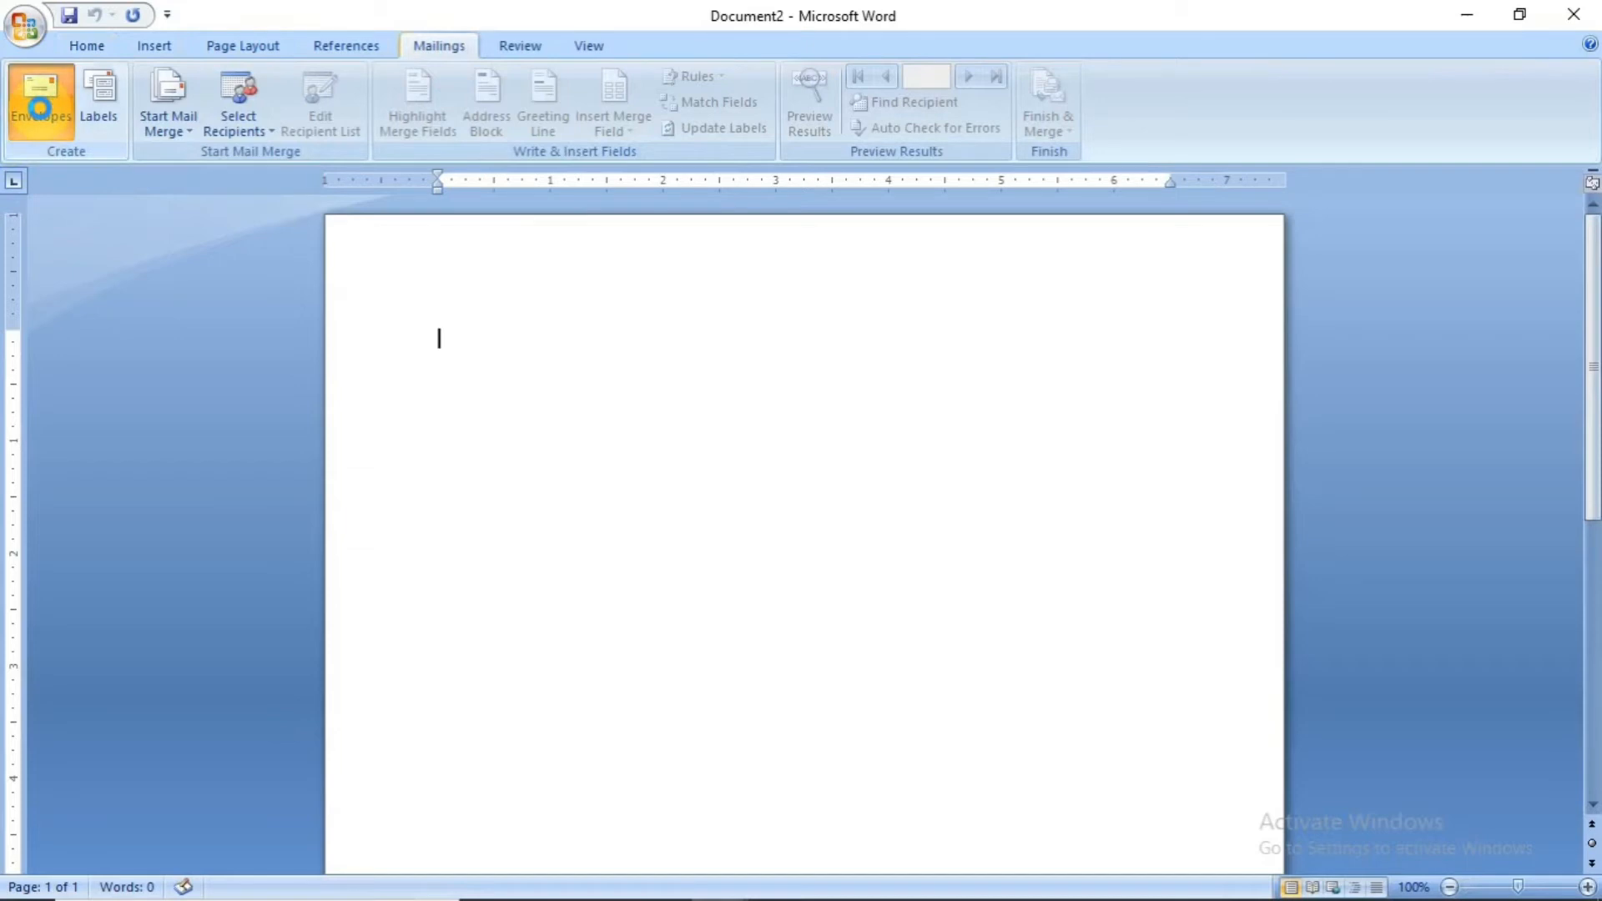
left_click(41, 107)
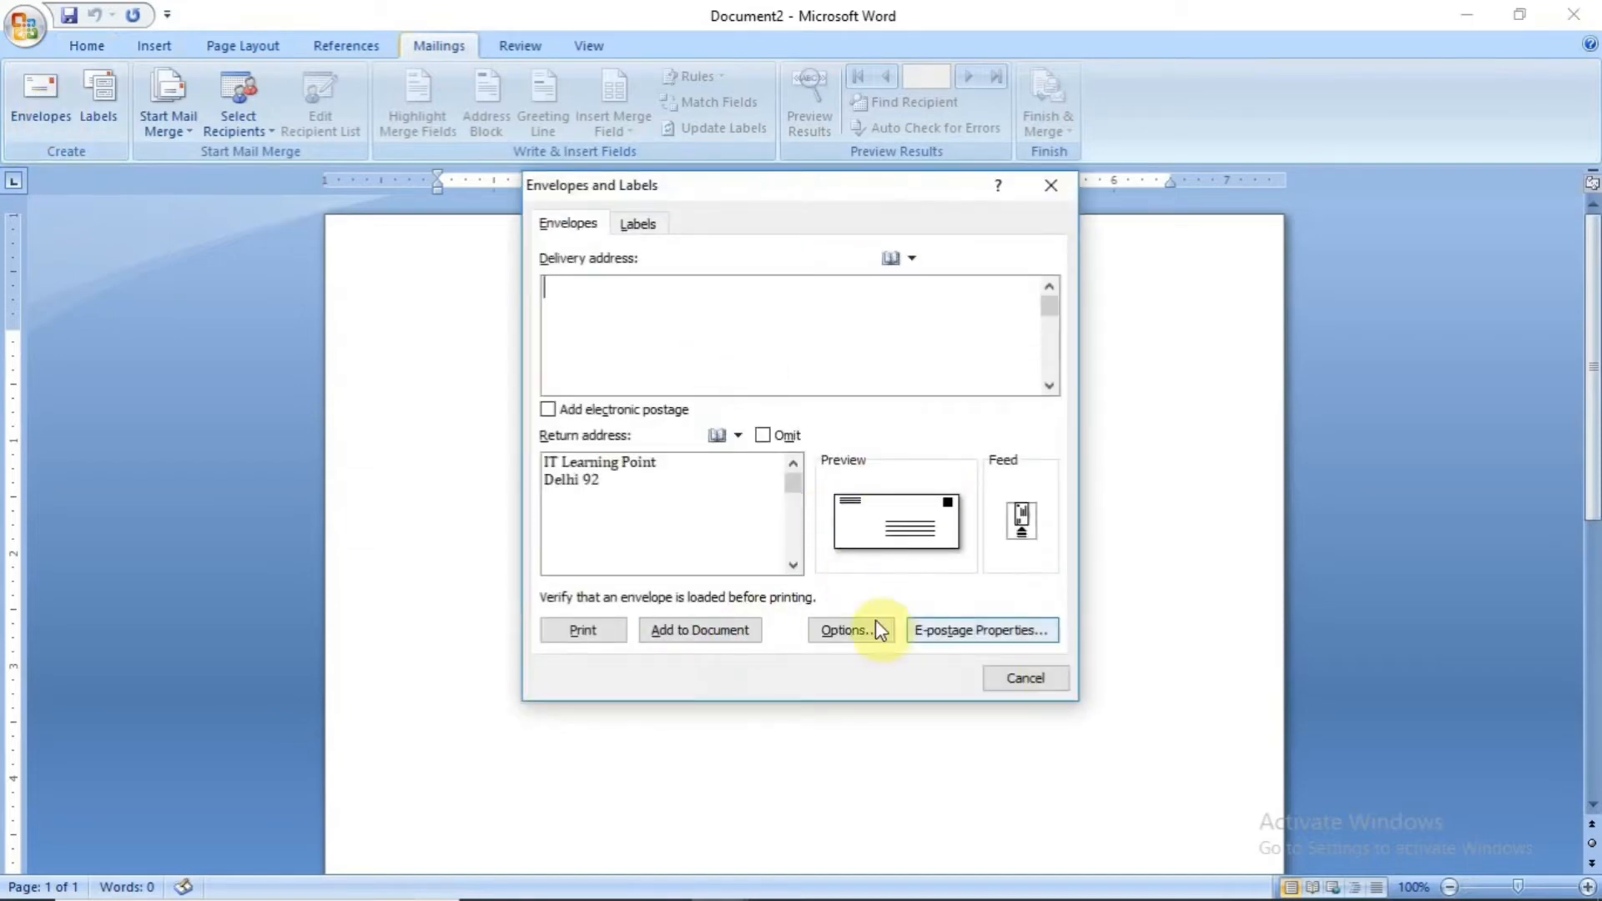
left_click(639, 224)
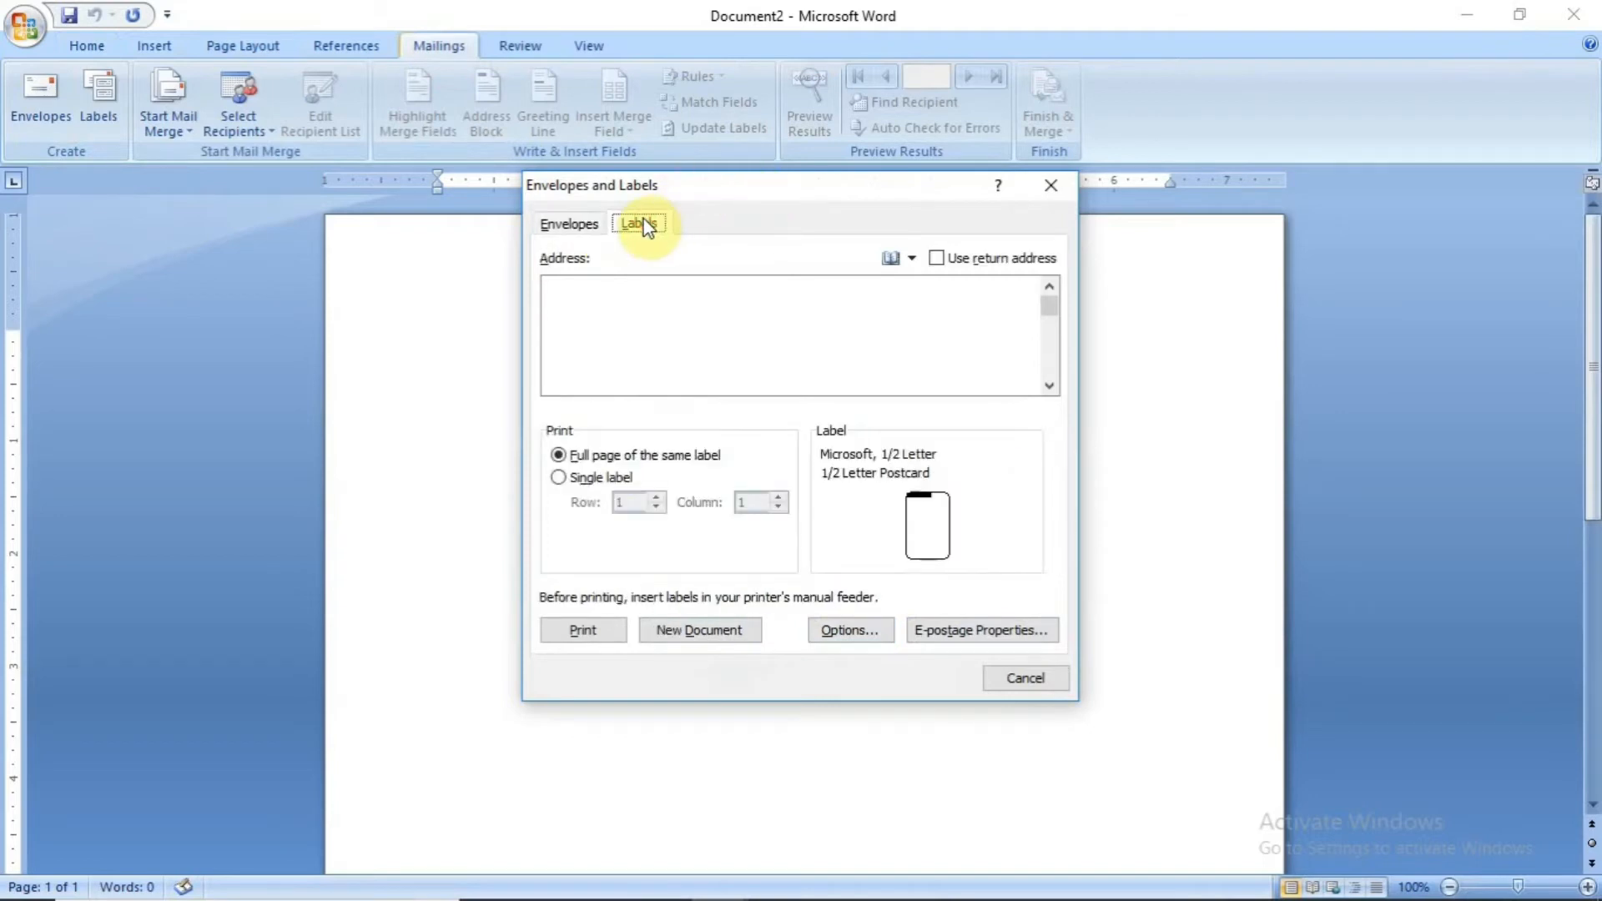
left_click(567, 223)
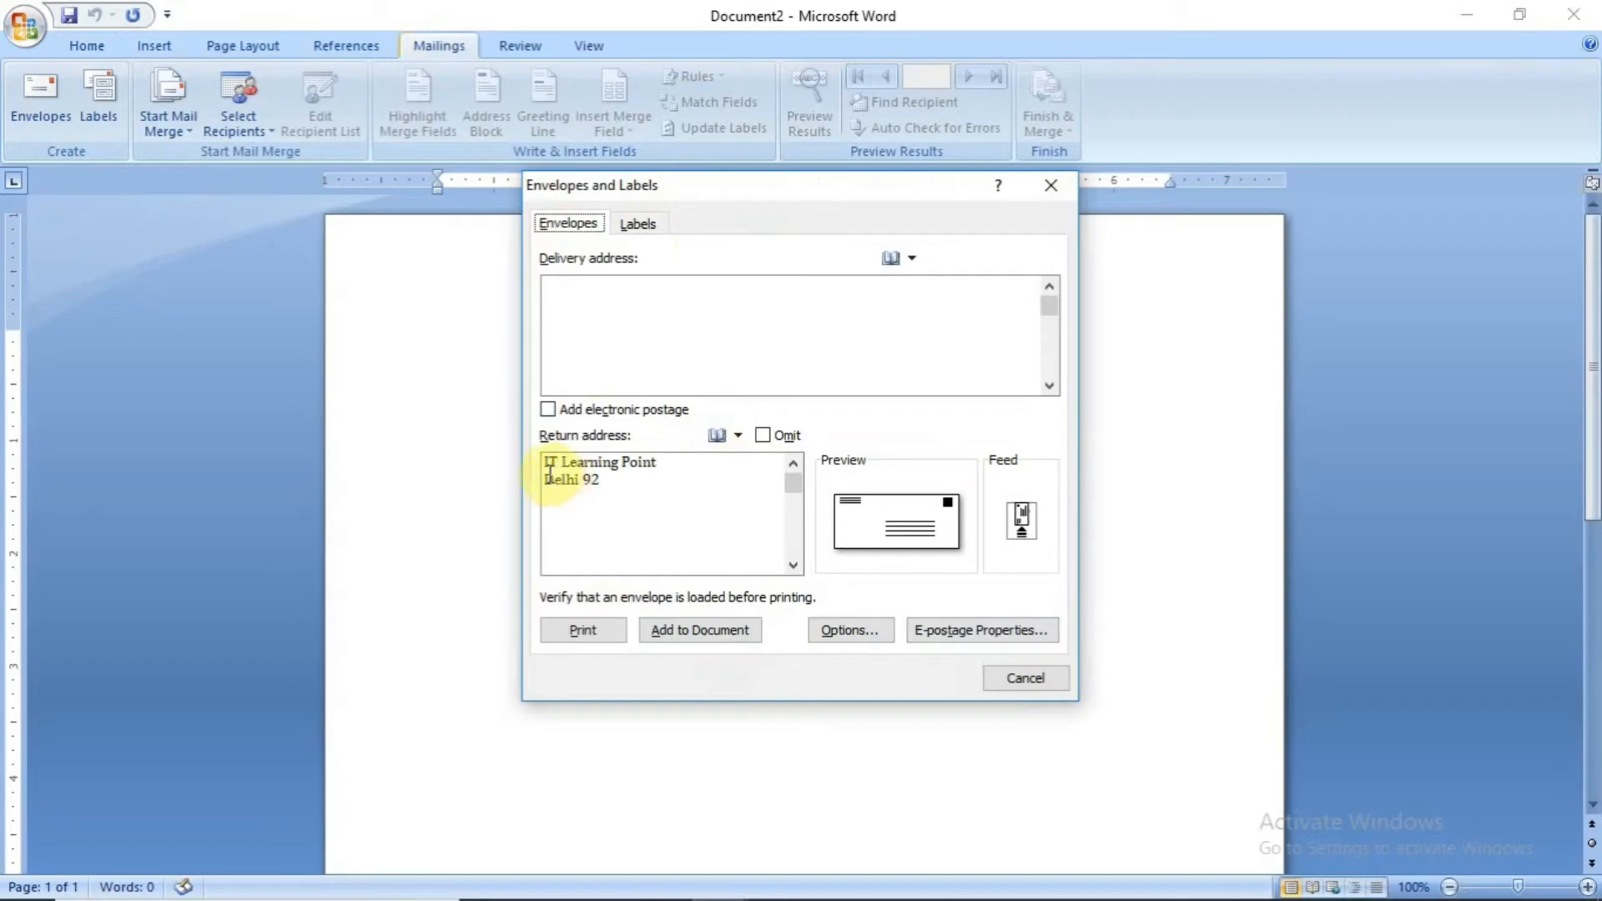
left_click_drag(546, 464, 674, 504)
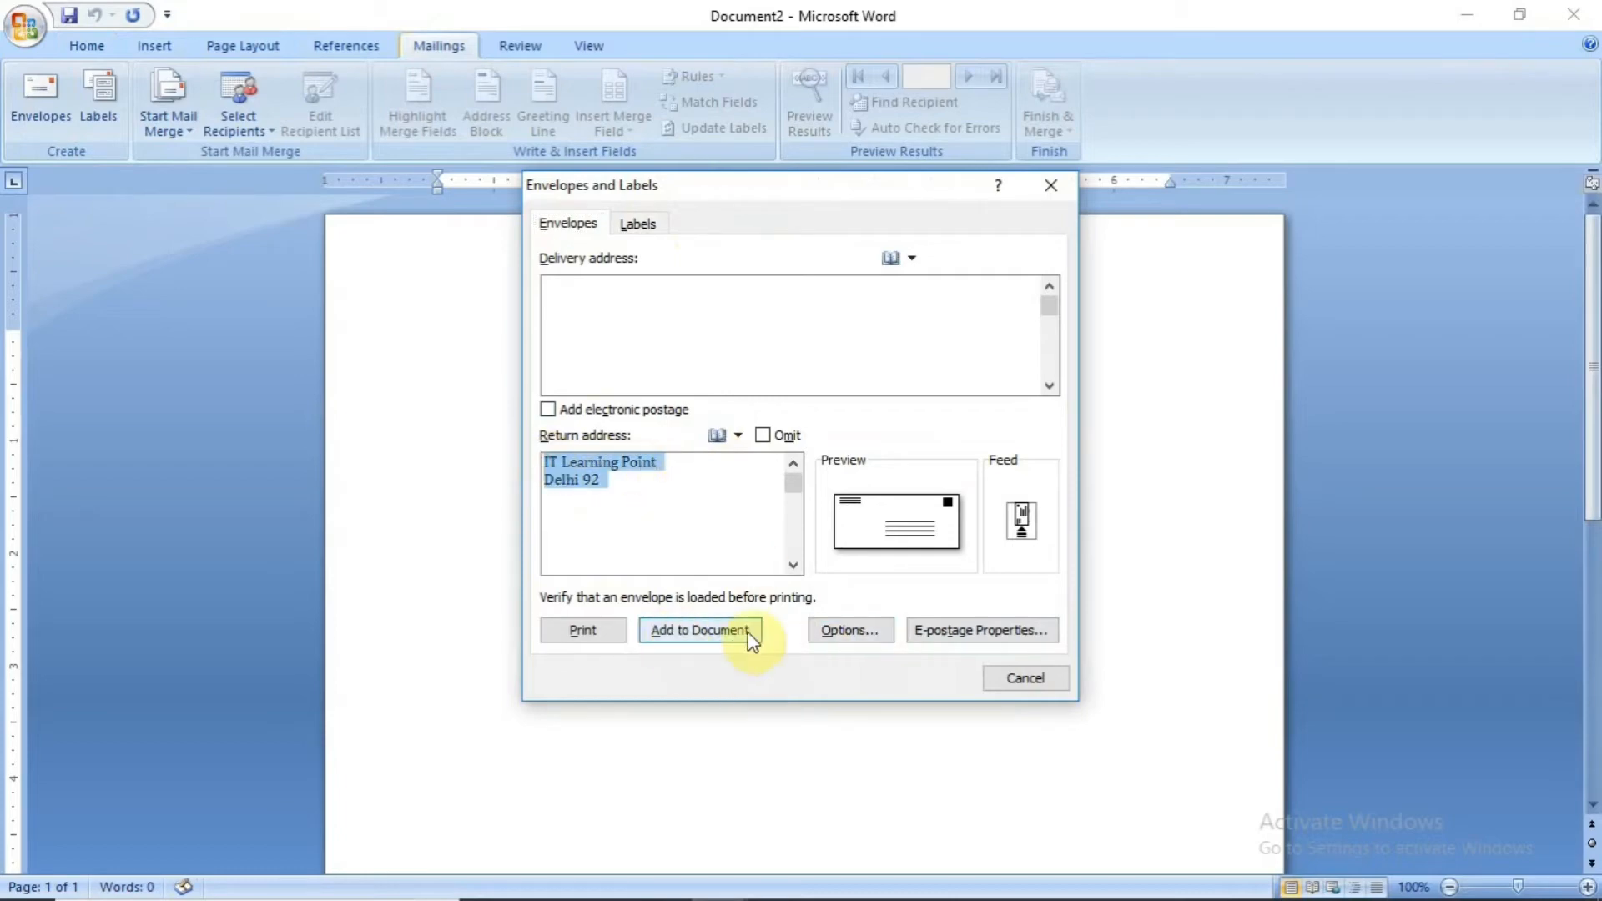
Step: Keep the Size 9 (3 7/8 x 8 7/8 in) envelope size and add the envelope to the document
left_click(832, 632)
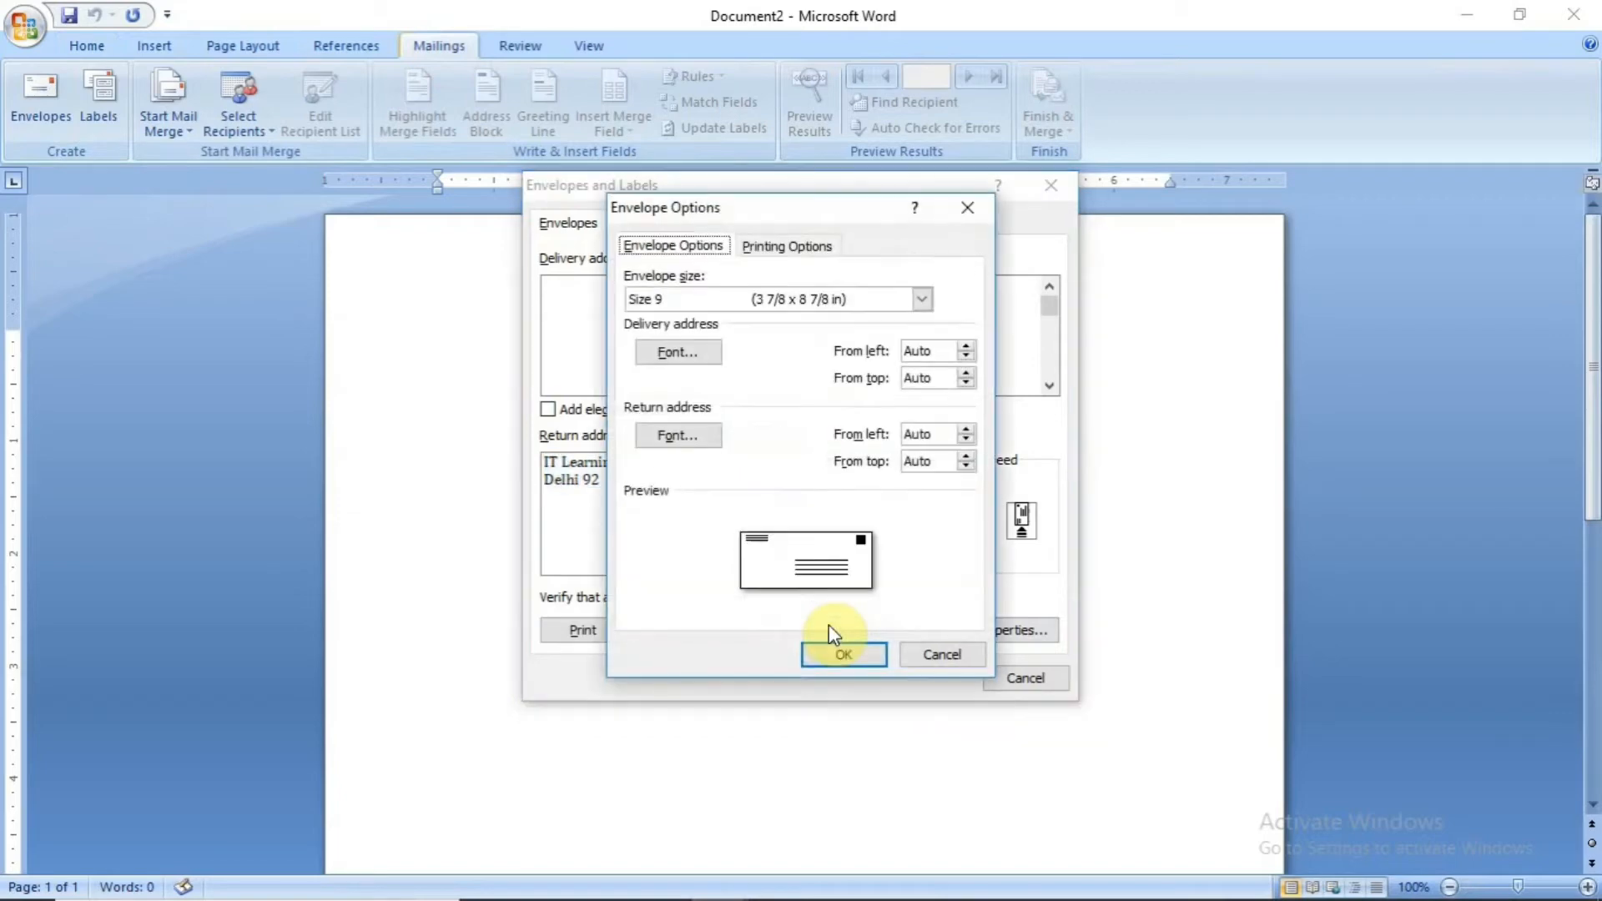
left_click(922, 299)
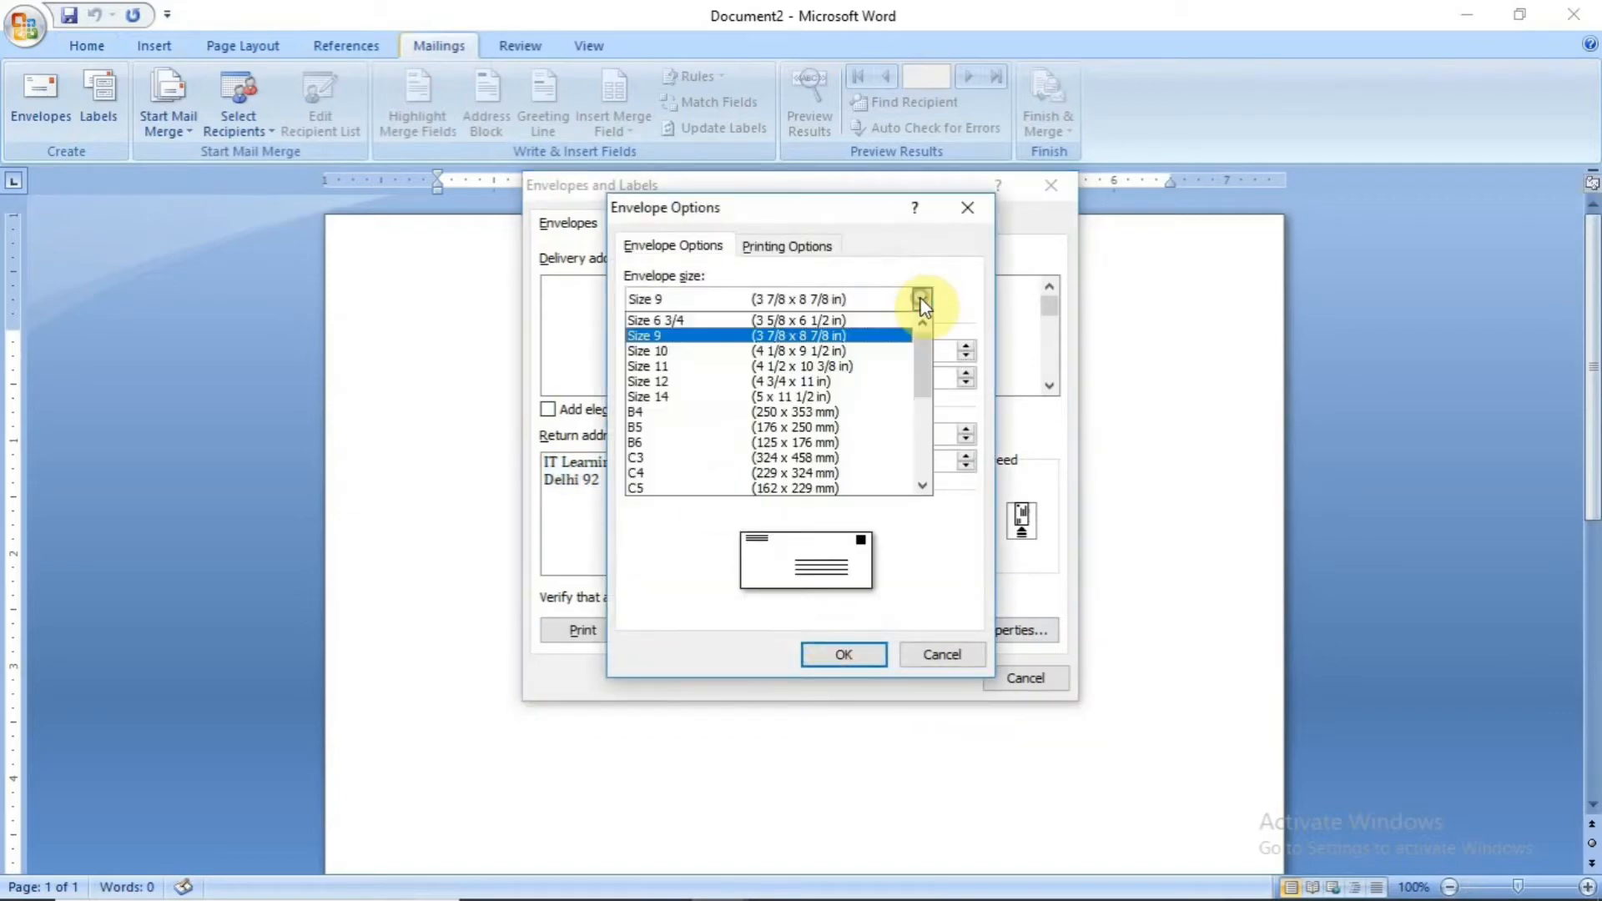
left_click(851, 337)
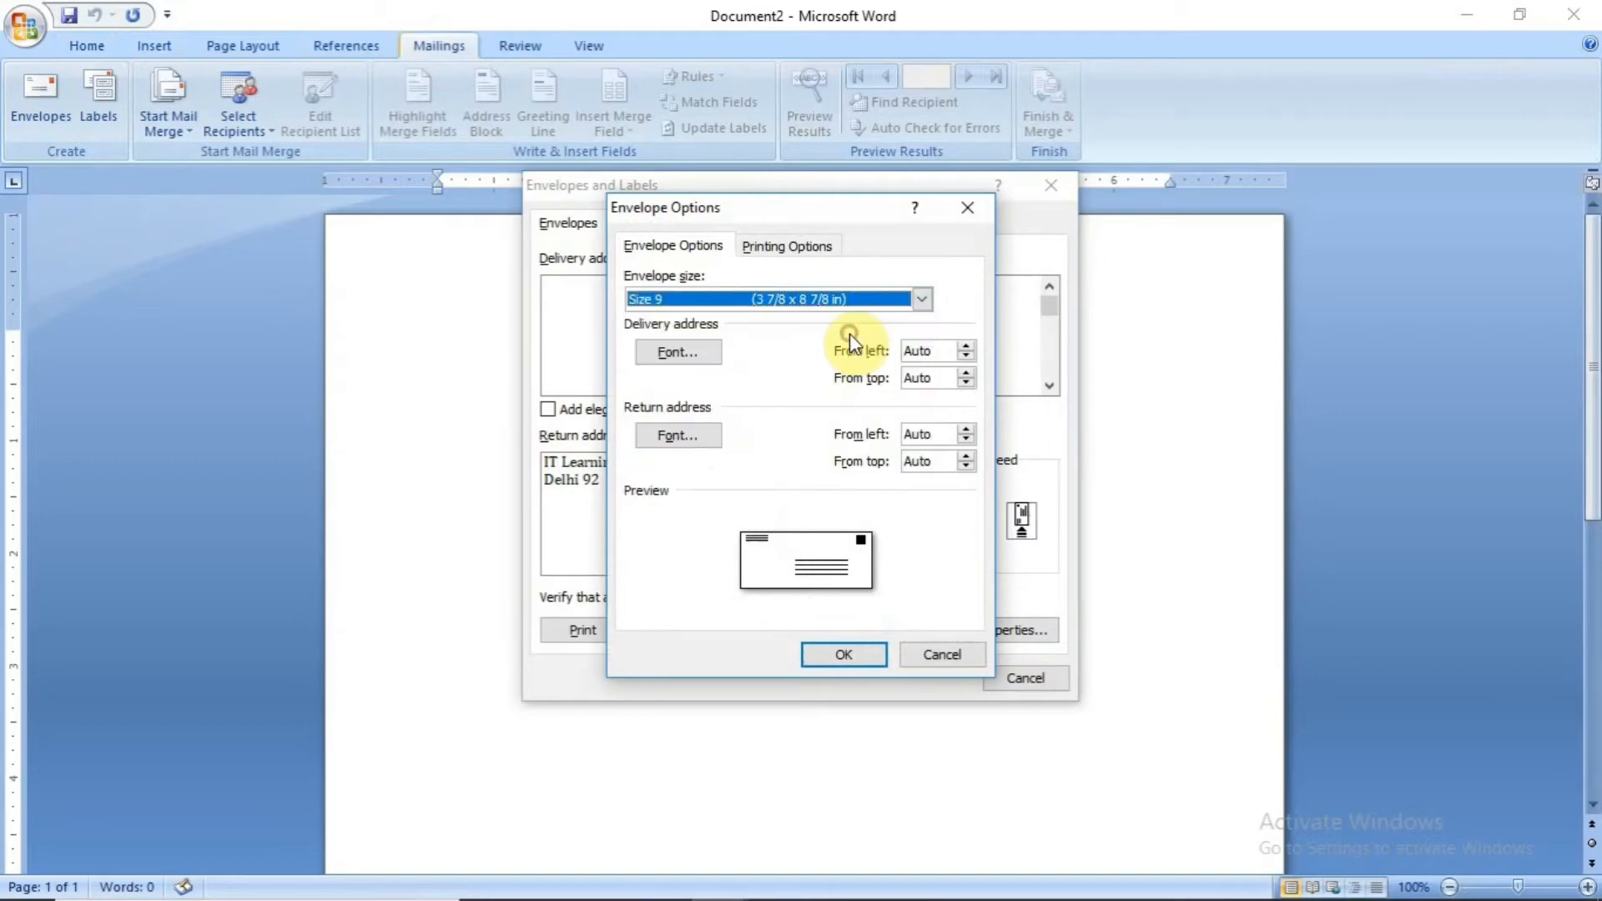
left_click(843, 654)
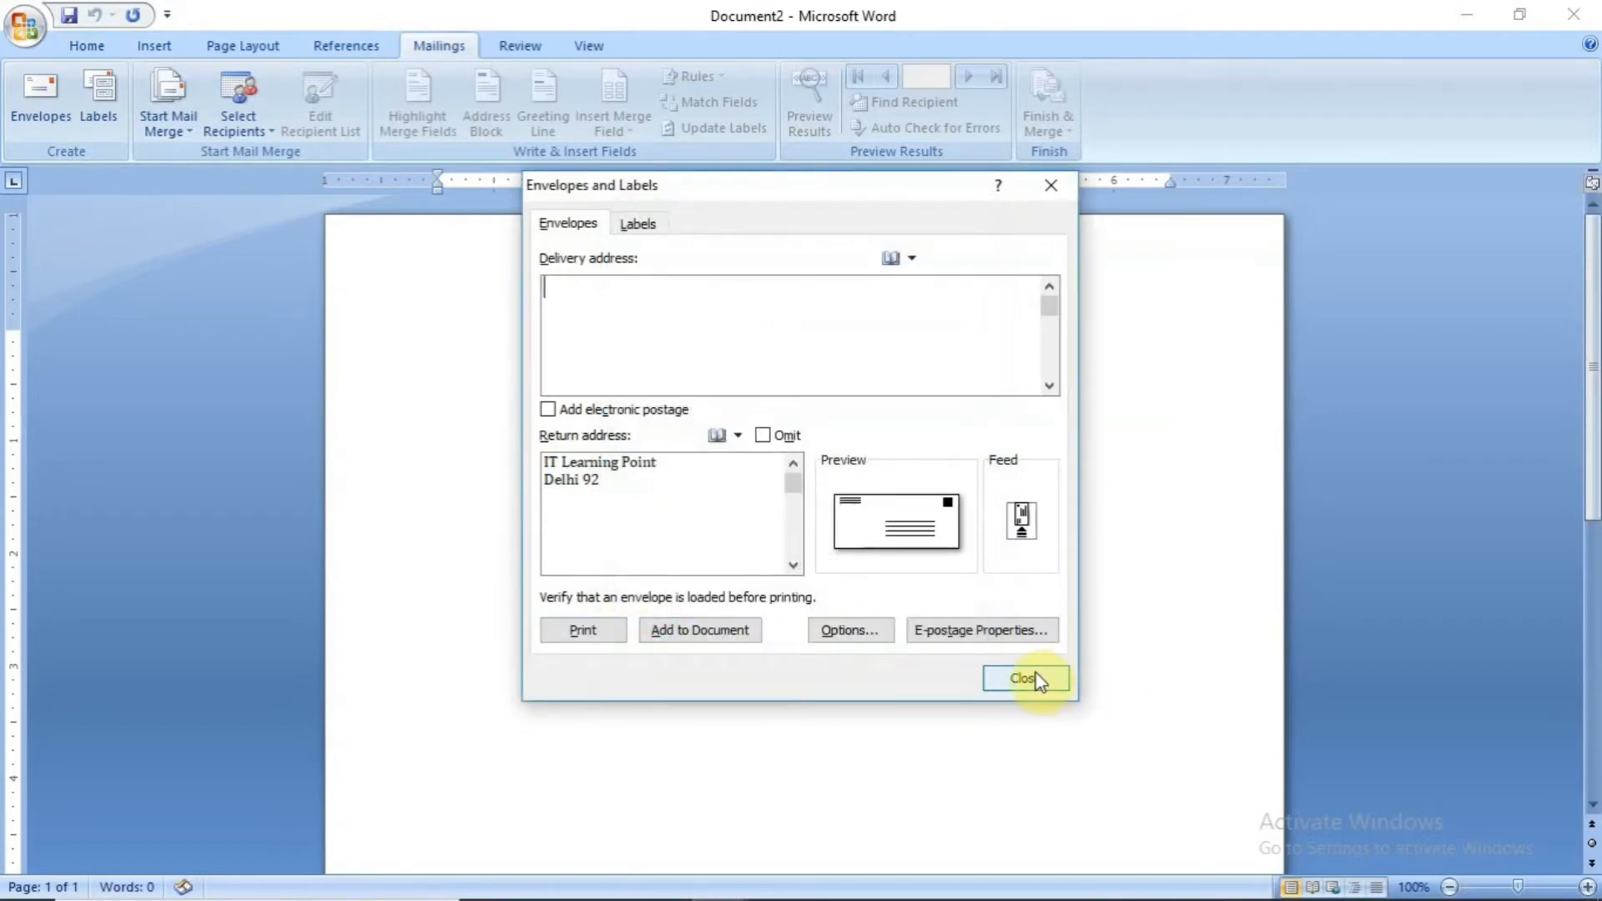
left_click(686, 630)
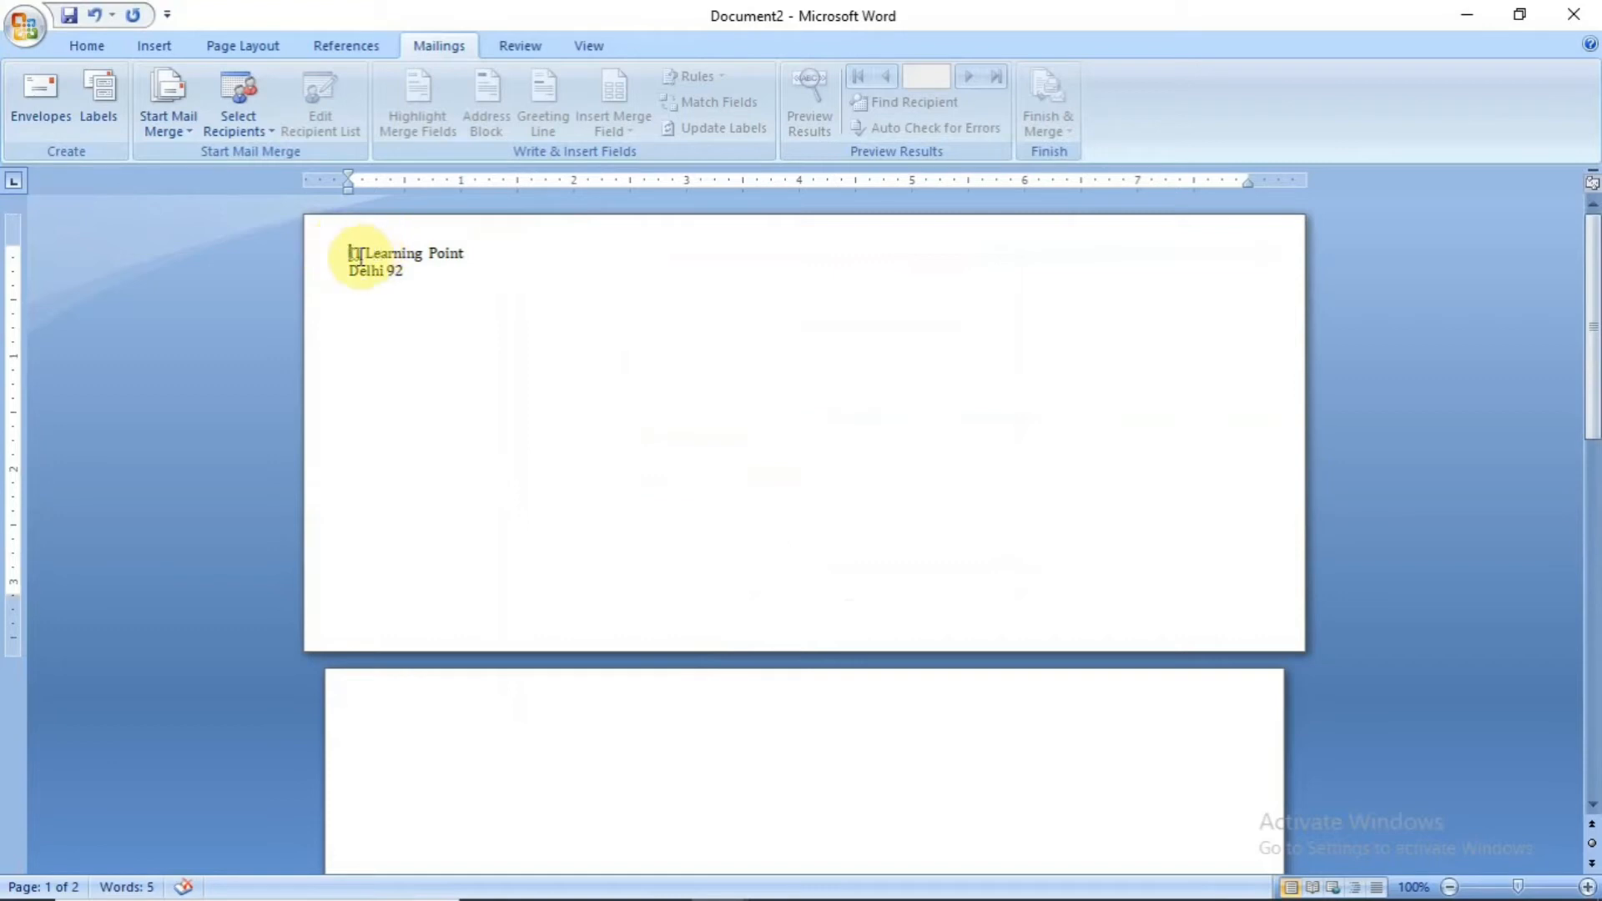
Step: Connect the envelope to the existing recipient list in Sheet1$ of the data workbook, stored in the Desktop's data folder, with the delivery address area active
left_click(812, 541)
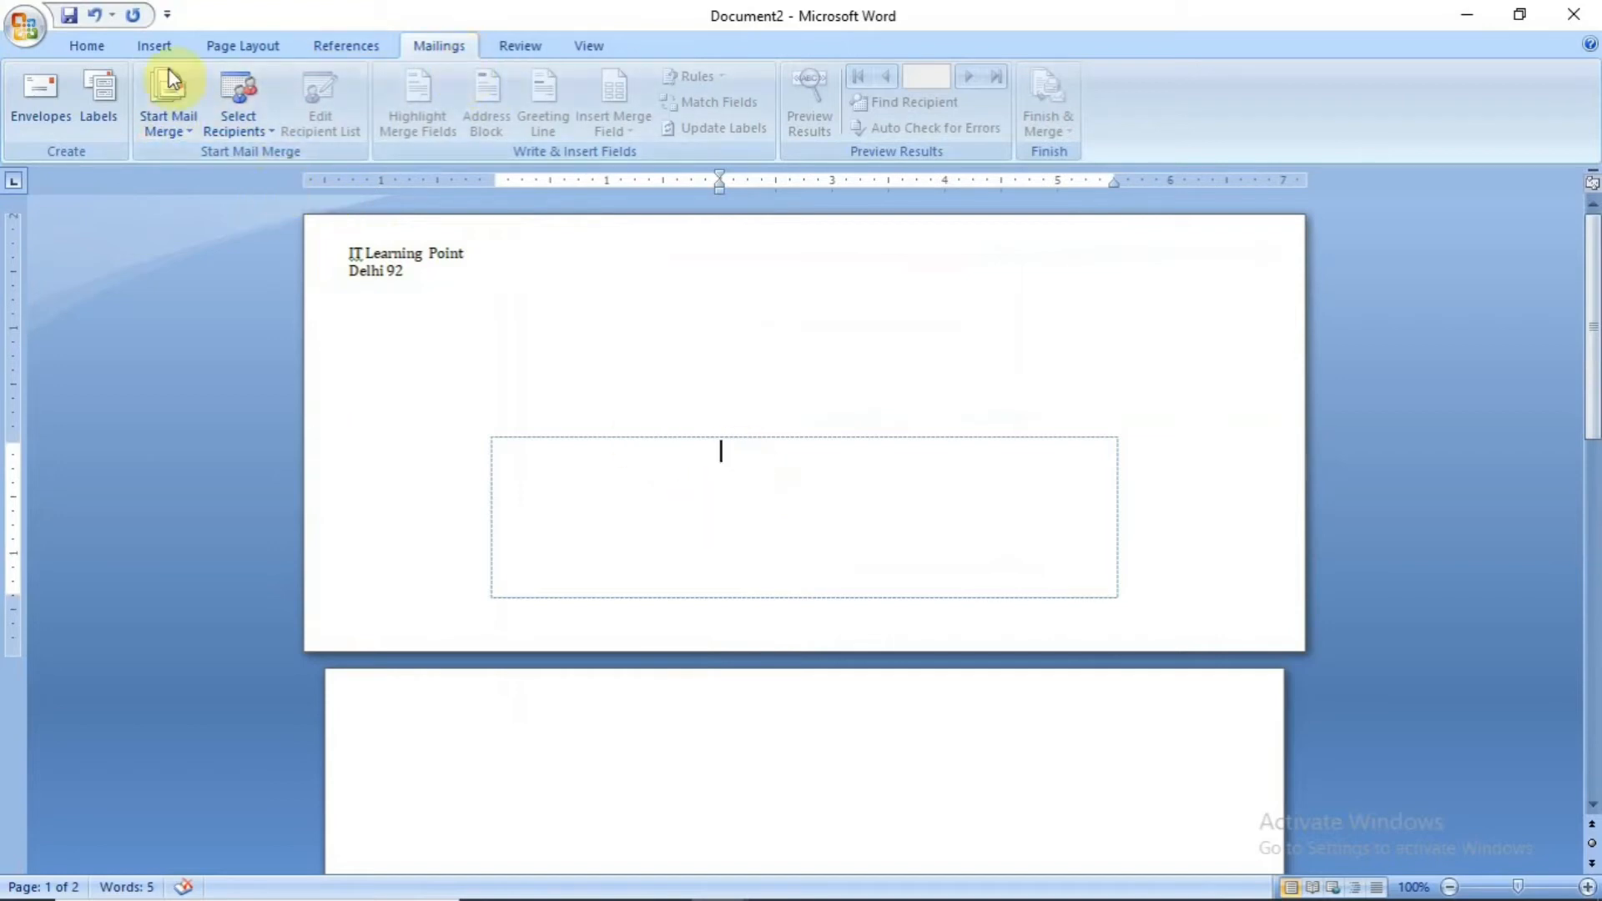
left_click(236, 129)
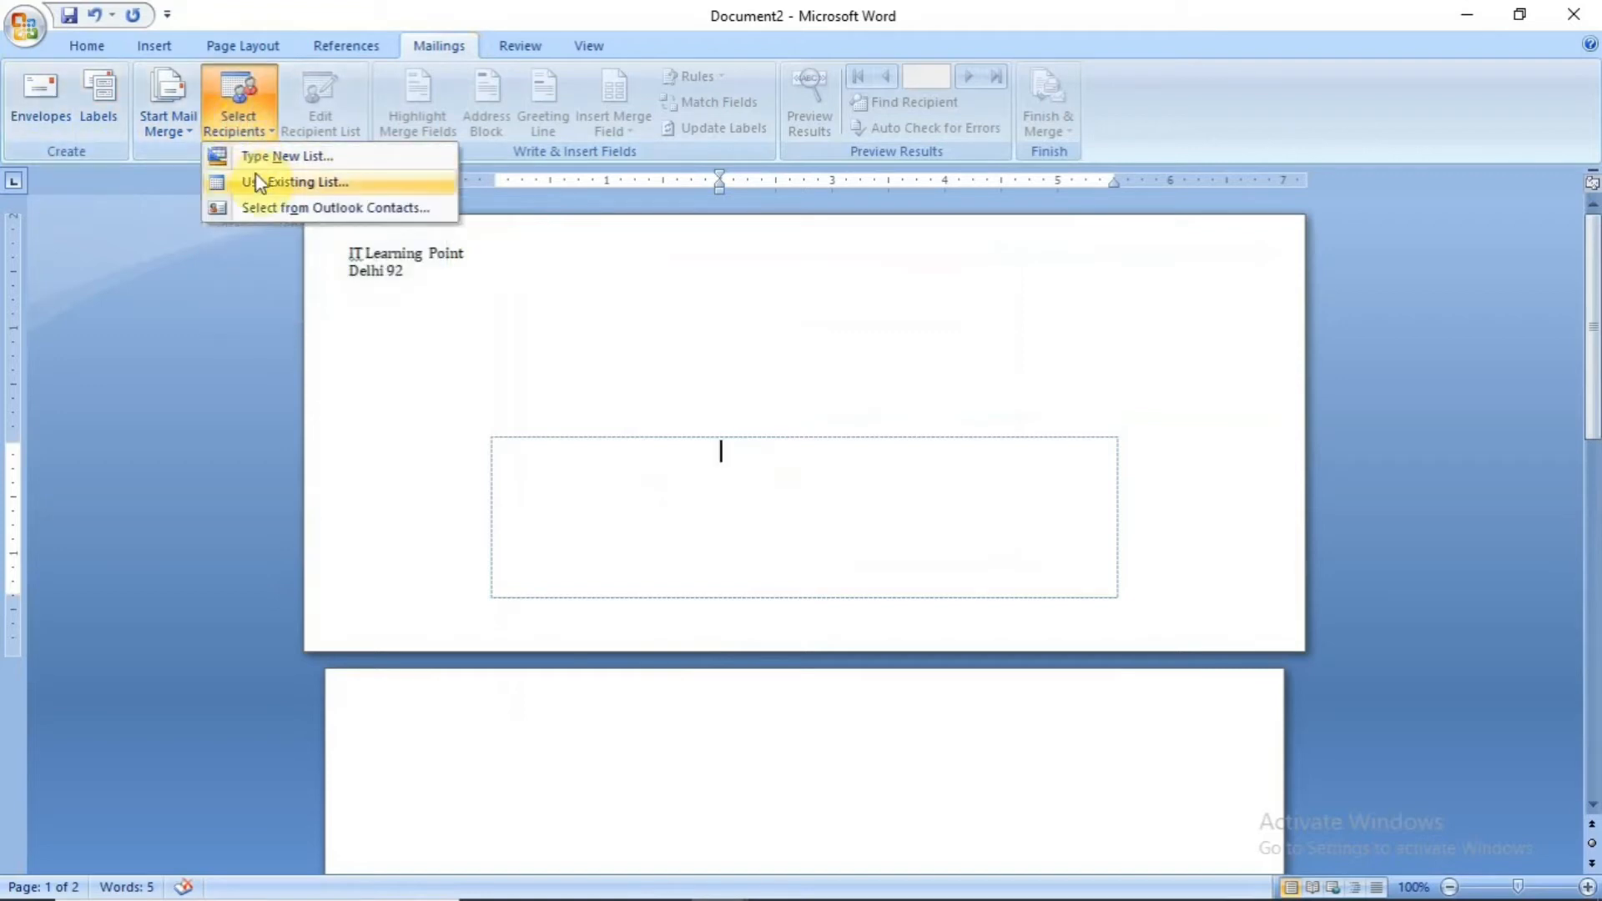
left_click(260, 183)
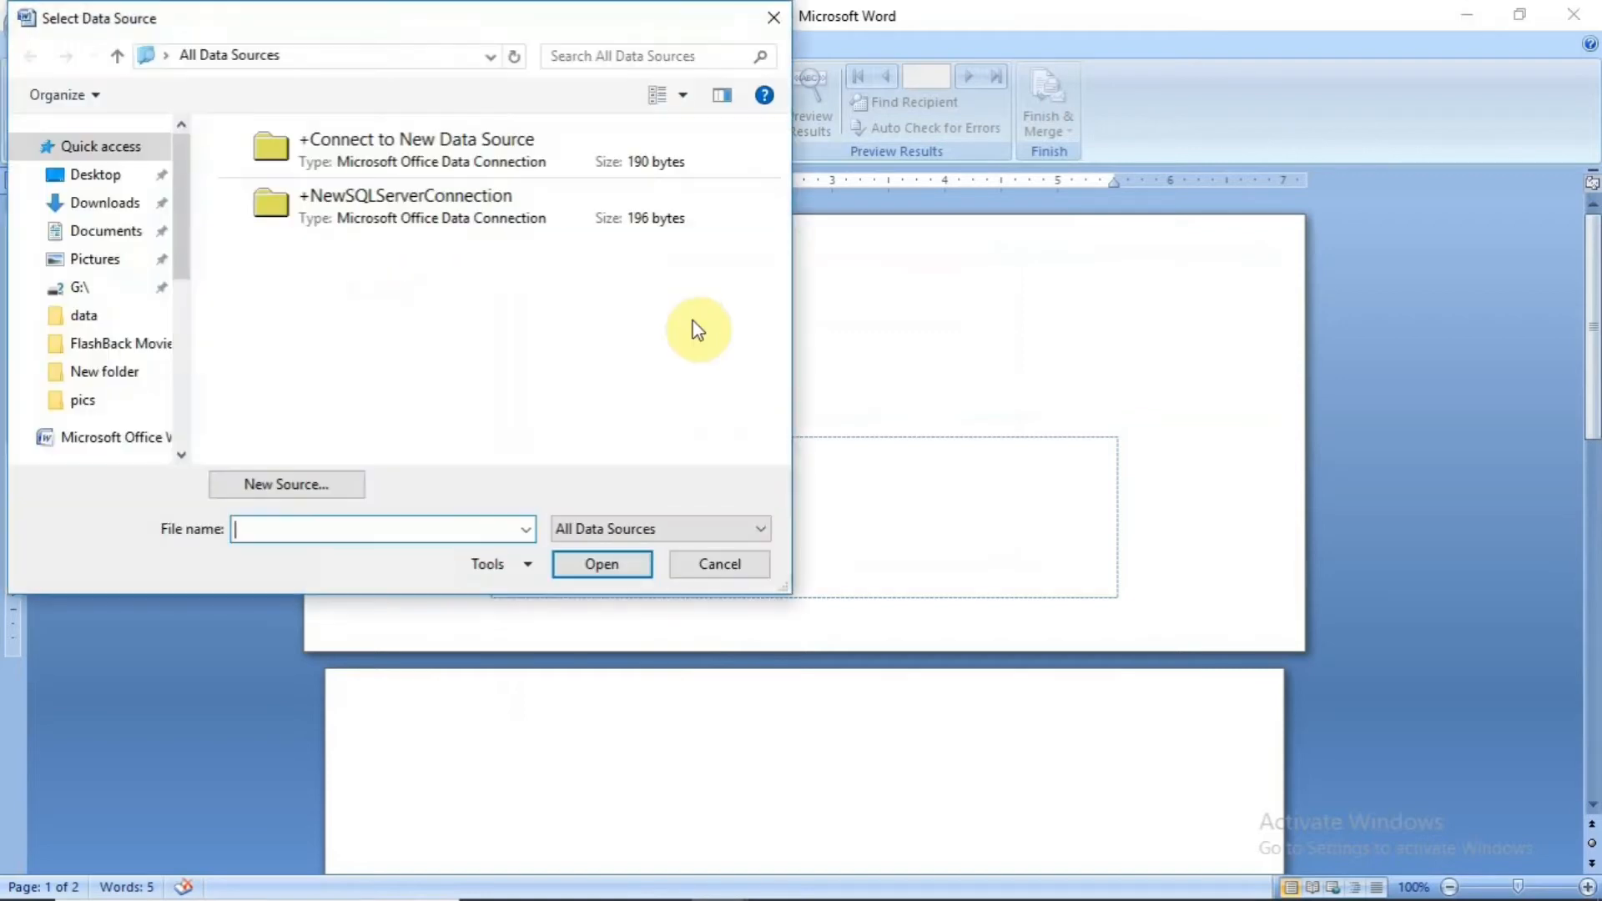
left_click(92, 174)
double_click(294, 203)
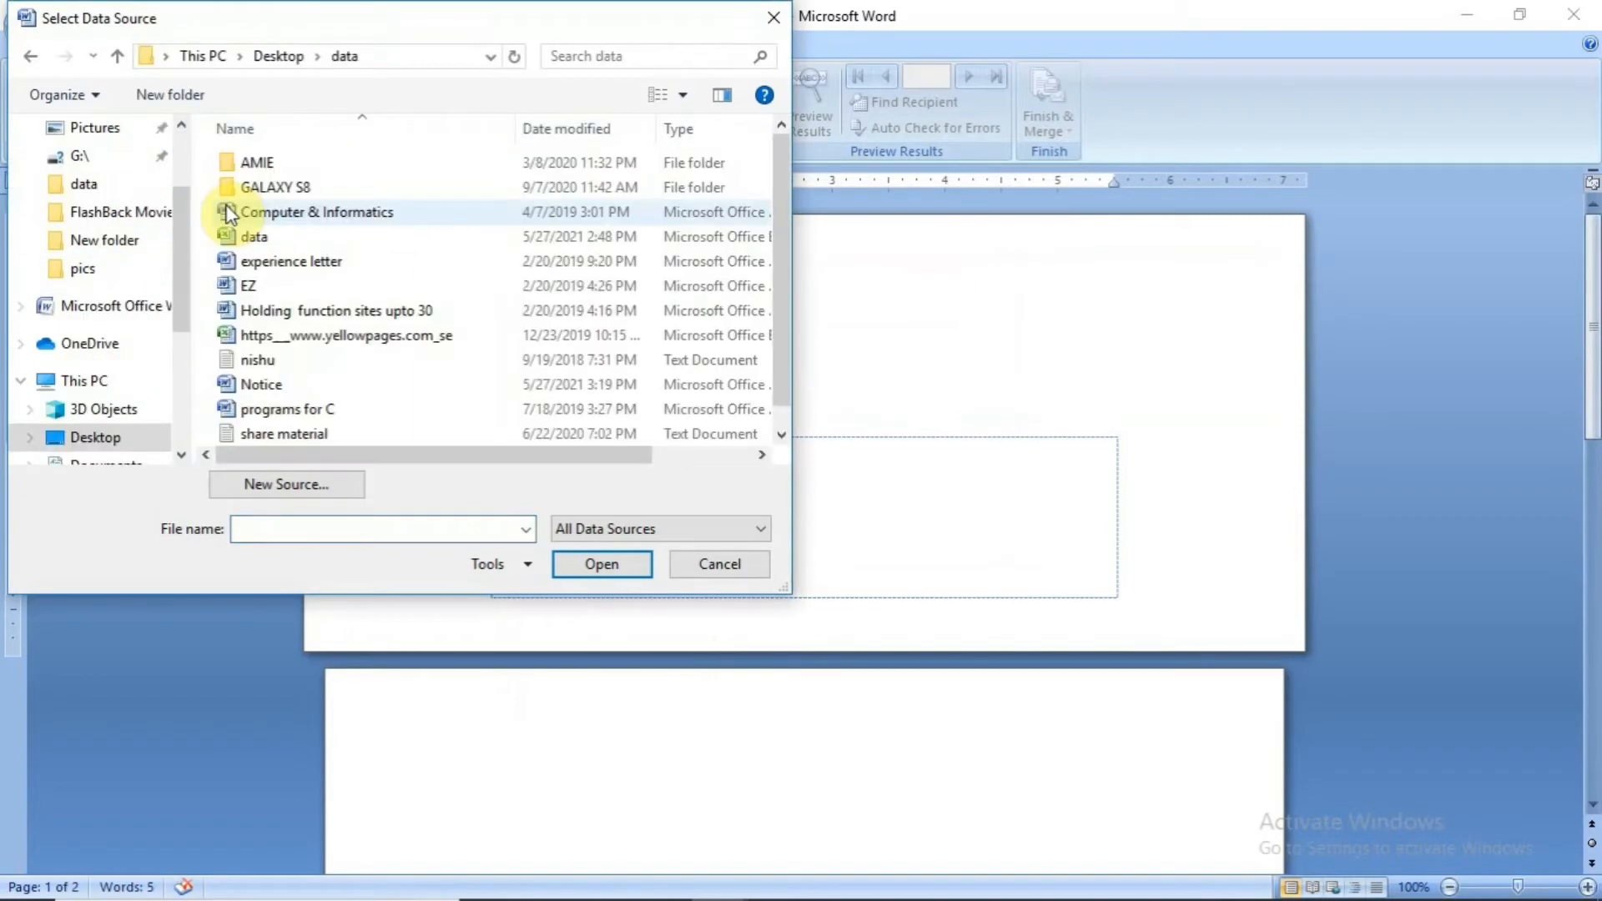
double_click(246, 240)
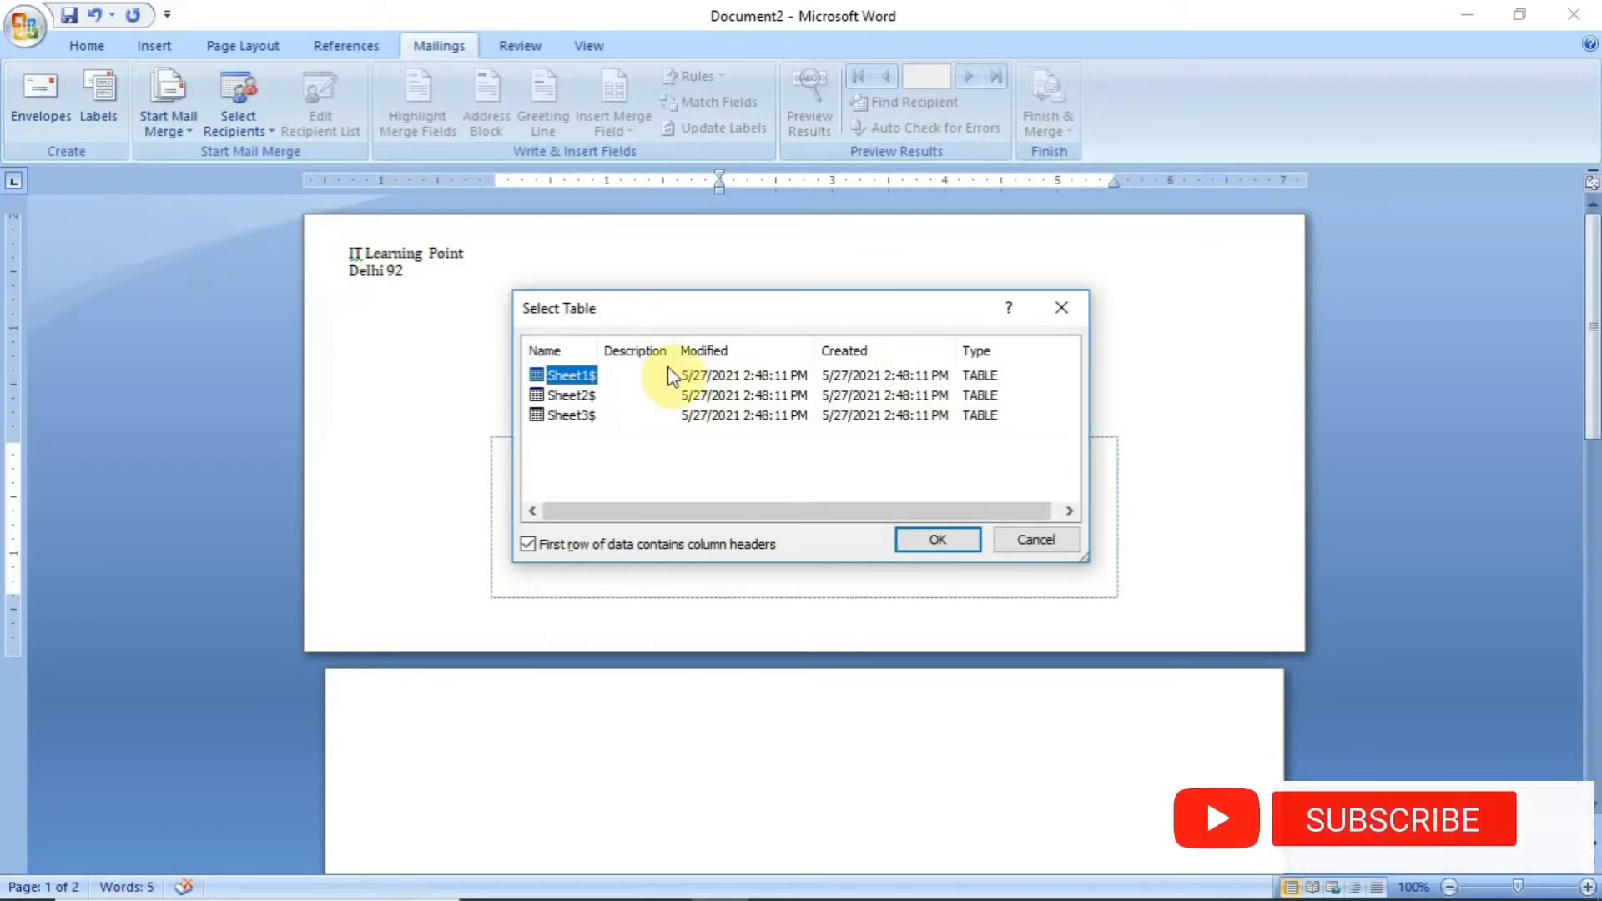
double_click(584, 377)
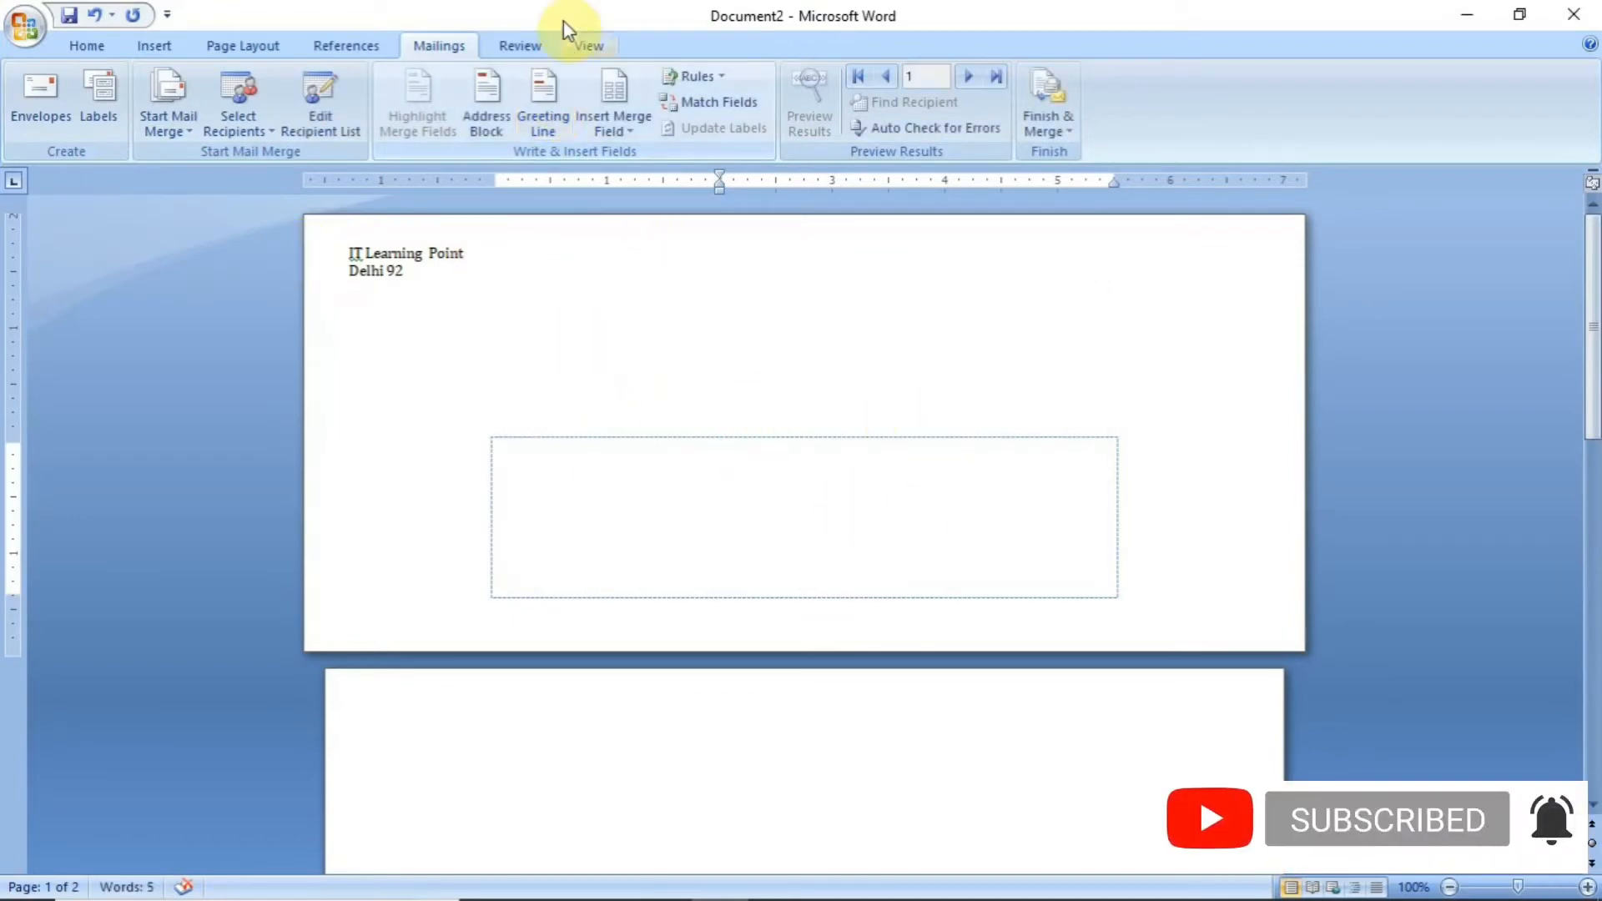
Step: Insert a greeting line in the delivery address area, with "To" as the greeting for invalid recipient names
left_click(543, 132)
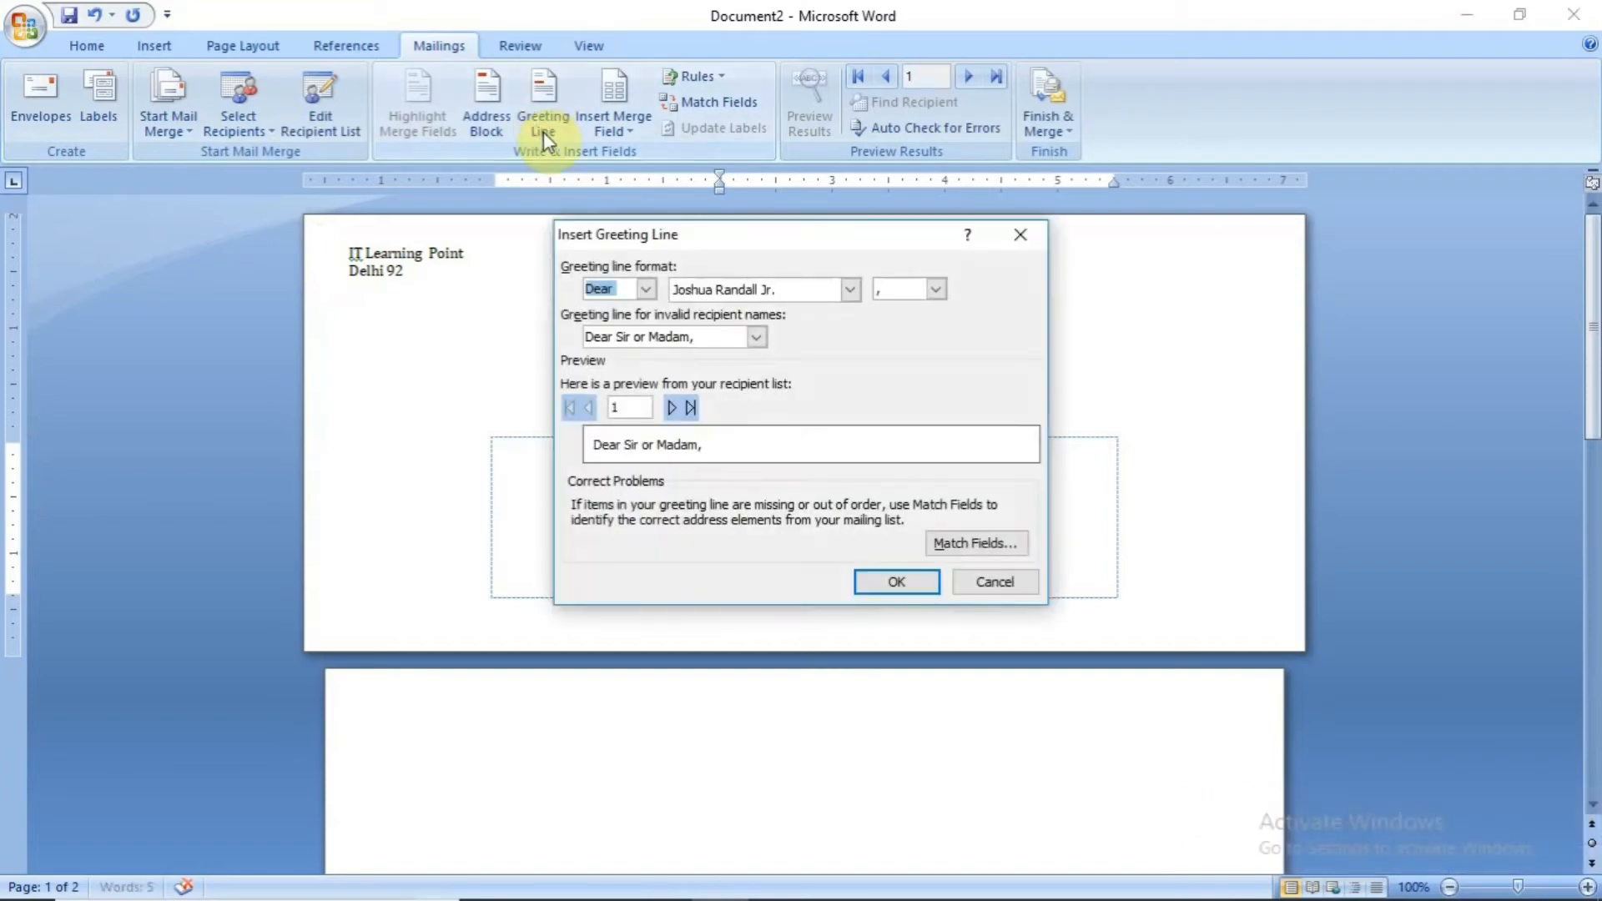
left_click(756, 336)
left_click(714, 337)
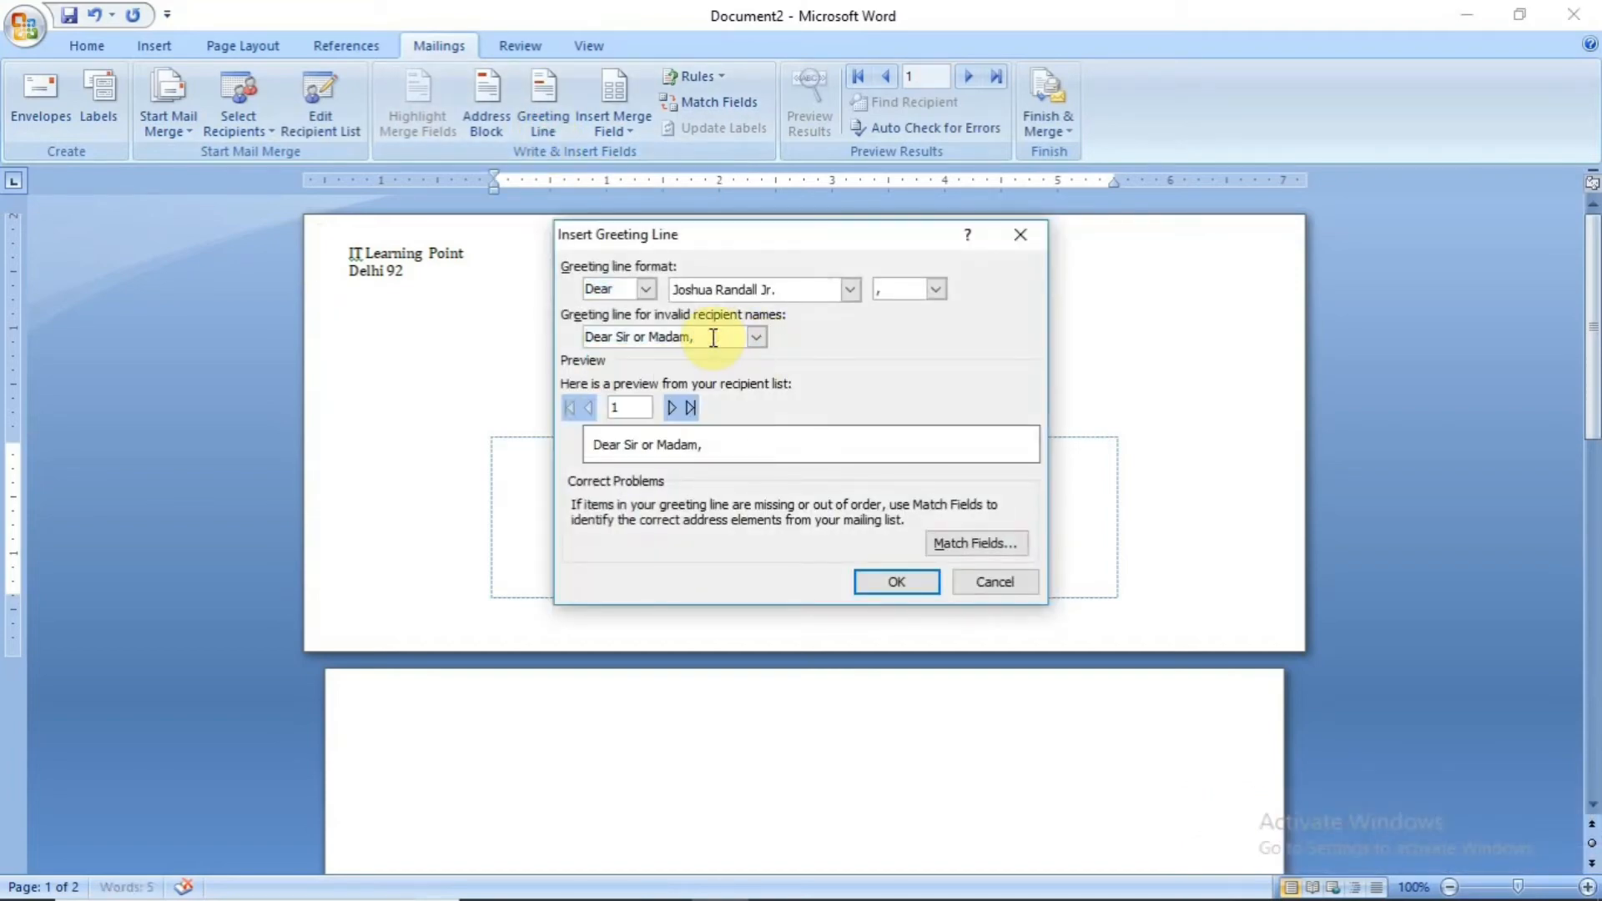
key("BackSpace")
key("BackSpace")
key("BackSpace")
key("BackSpace")
key("BackSpace")
key("BackSpace")
key("BackSpace")
key("BackSpace")
key("BackSpace")
key("BackSpace")
key("BackSpace")
key("BackSpace")
key("BackSpace")
key("BackSpace")
key("BackSpace")
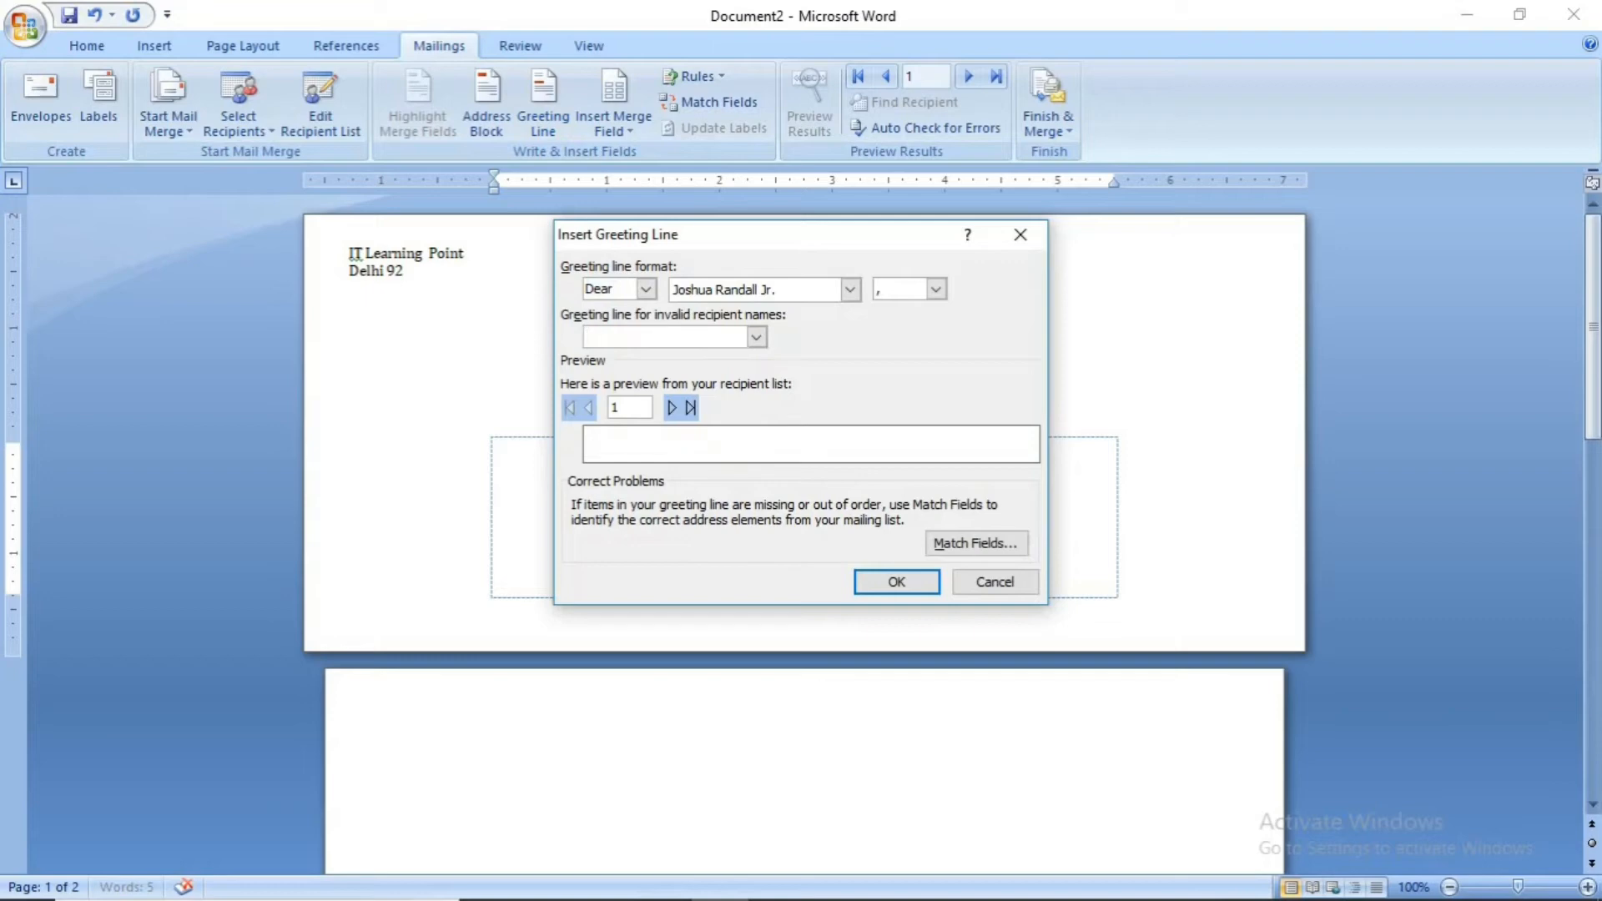
left_click(922, 584)
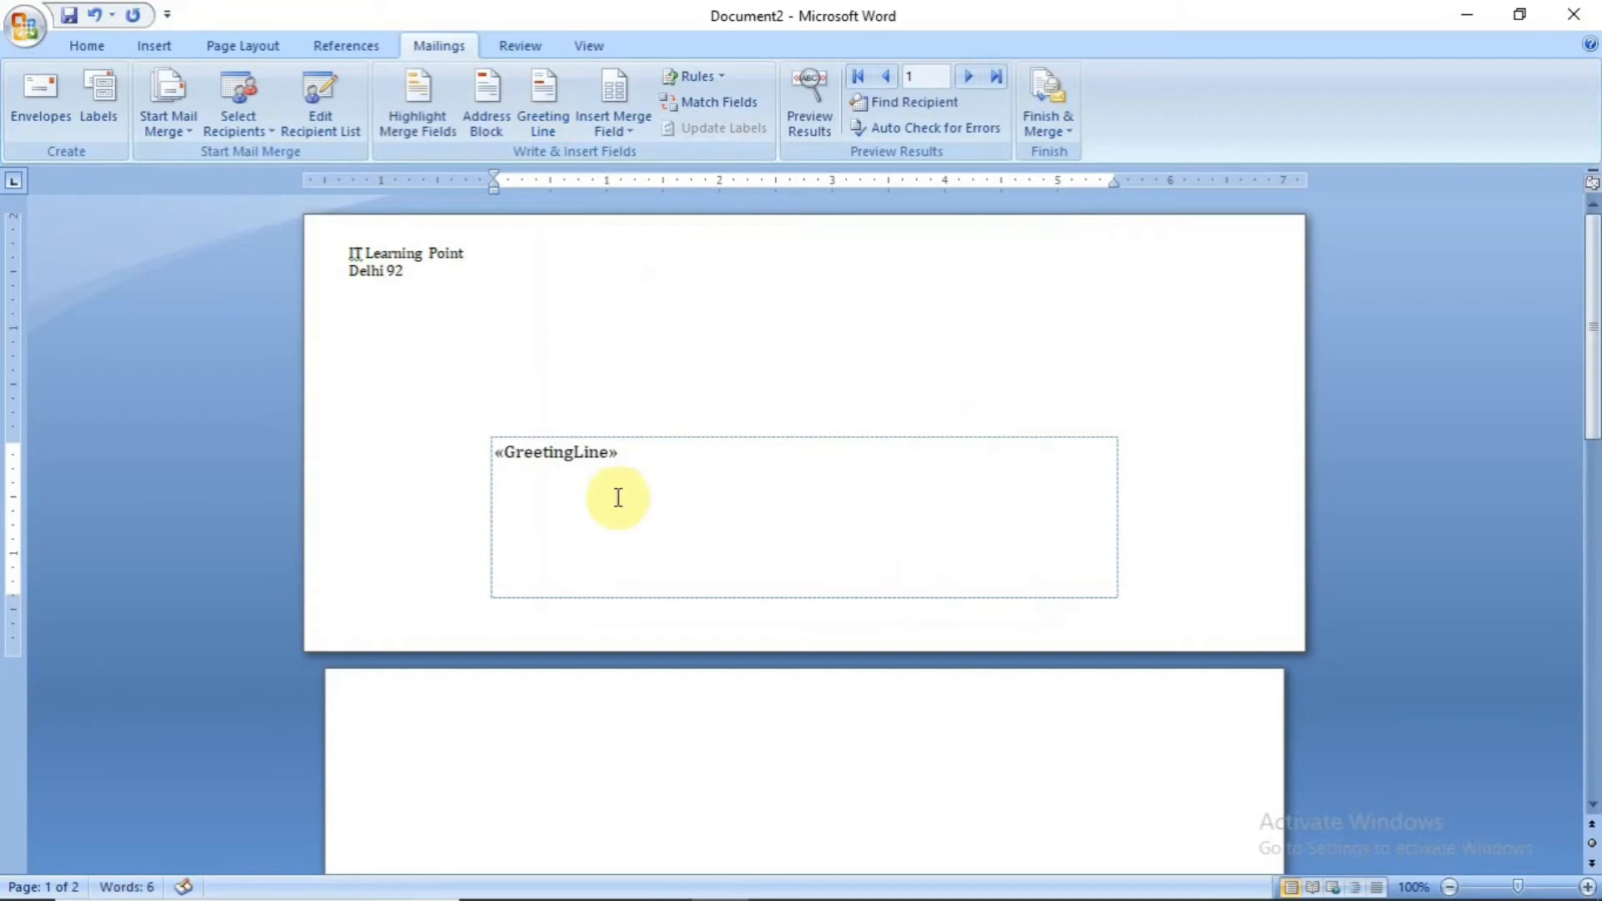
Step: Add the Name merge field on an indented line below the greeting, and the Adress and city fields on the line after it
key("Return")
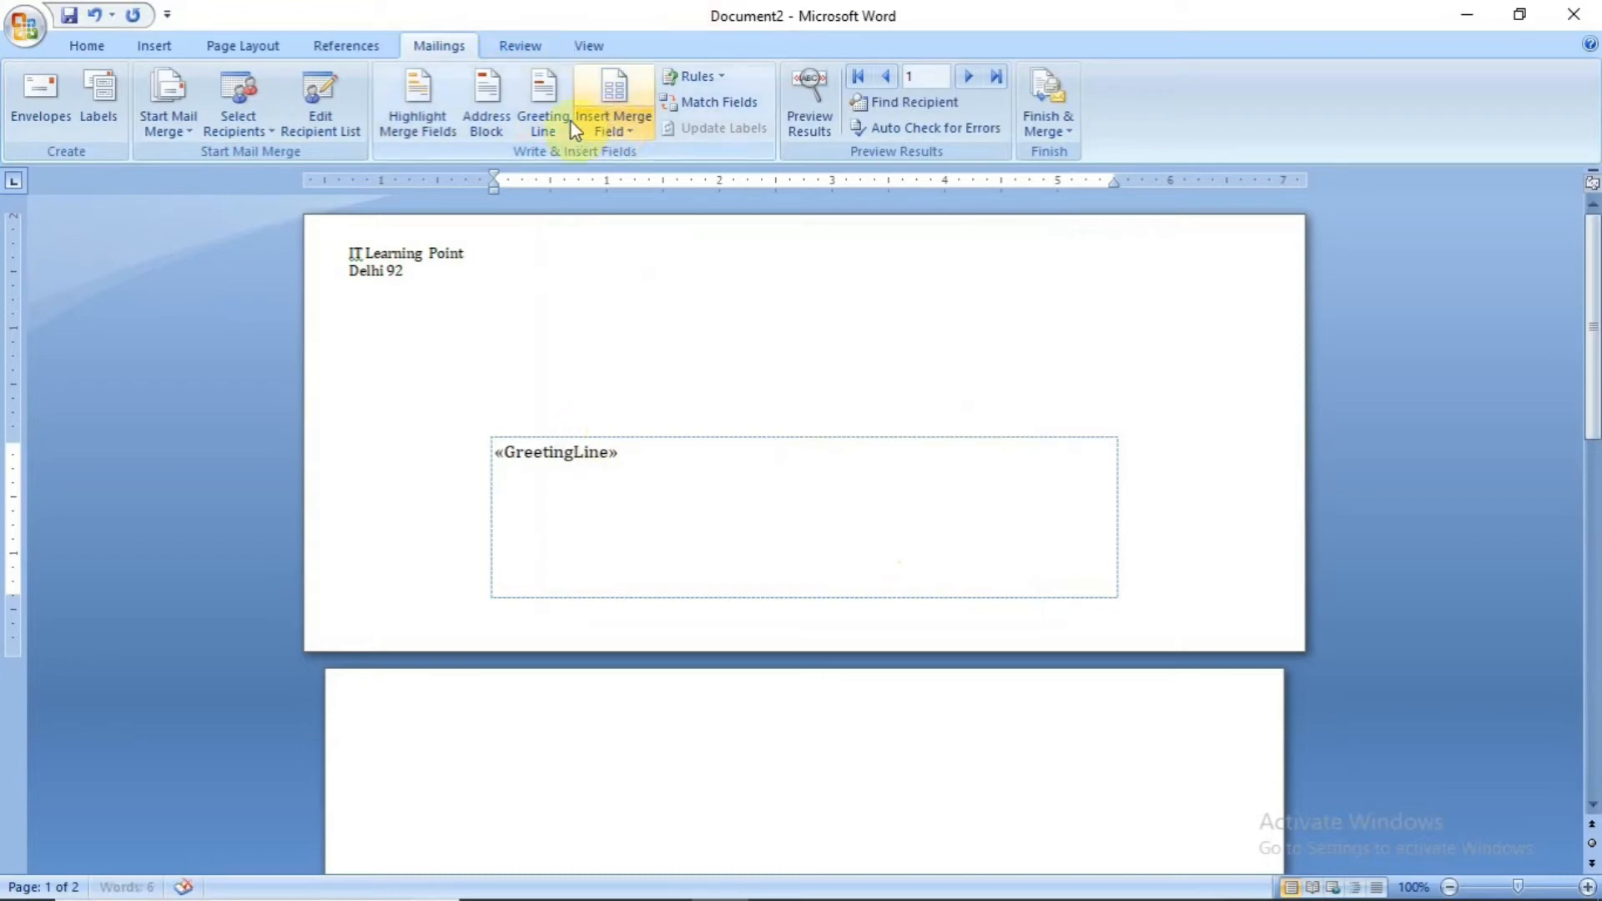
left_click(622, 133)
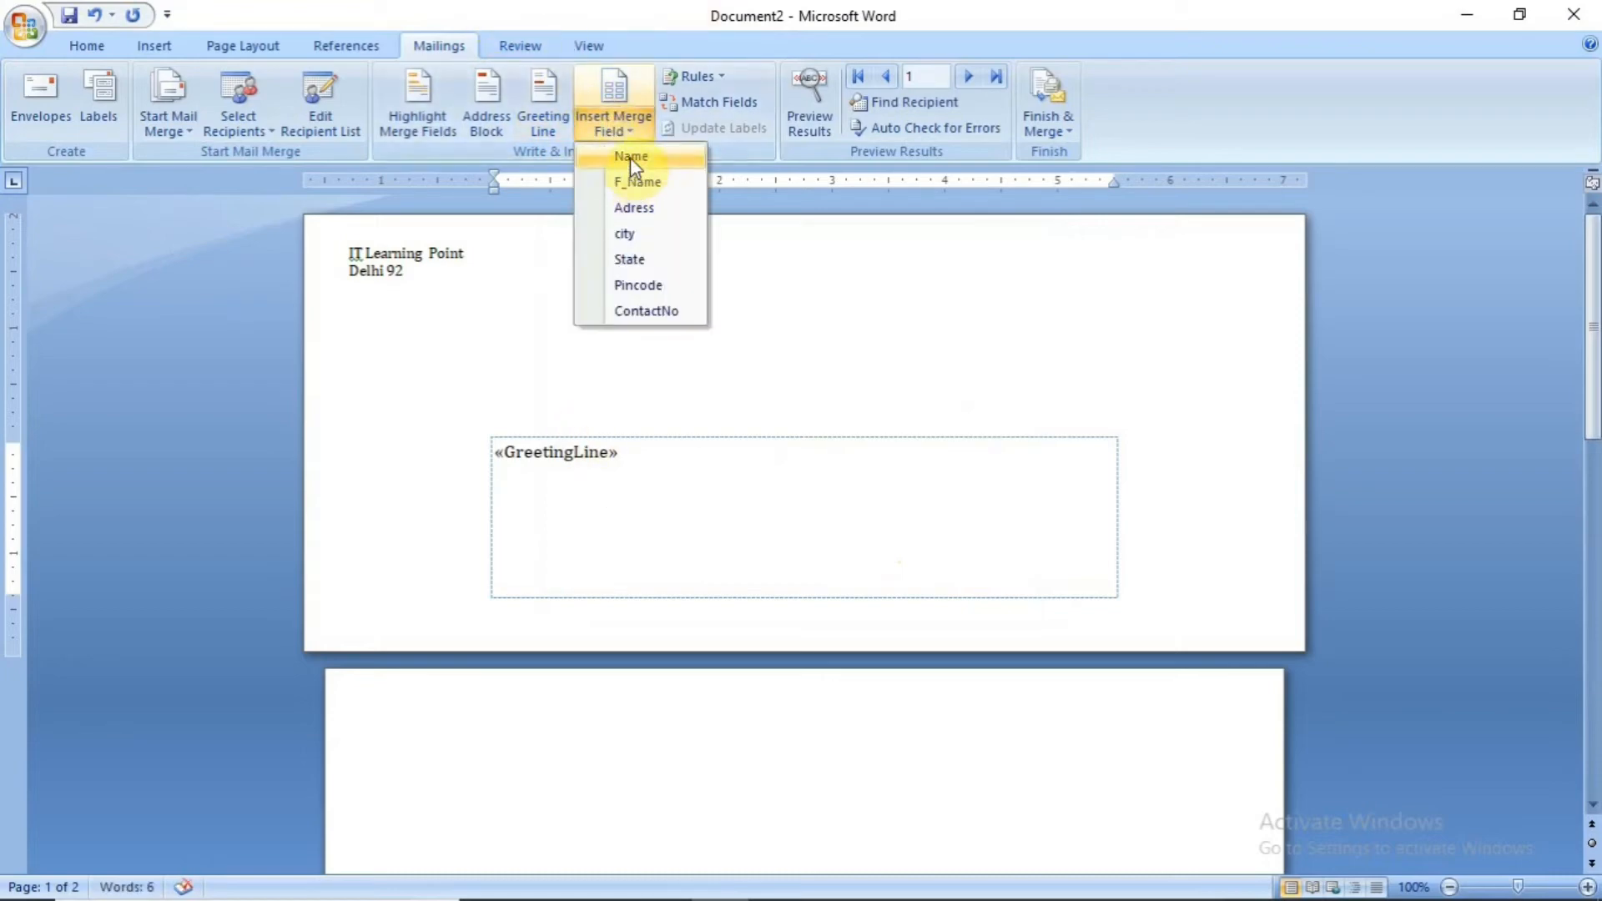
left_click(633, 159)
key("Return")
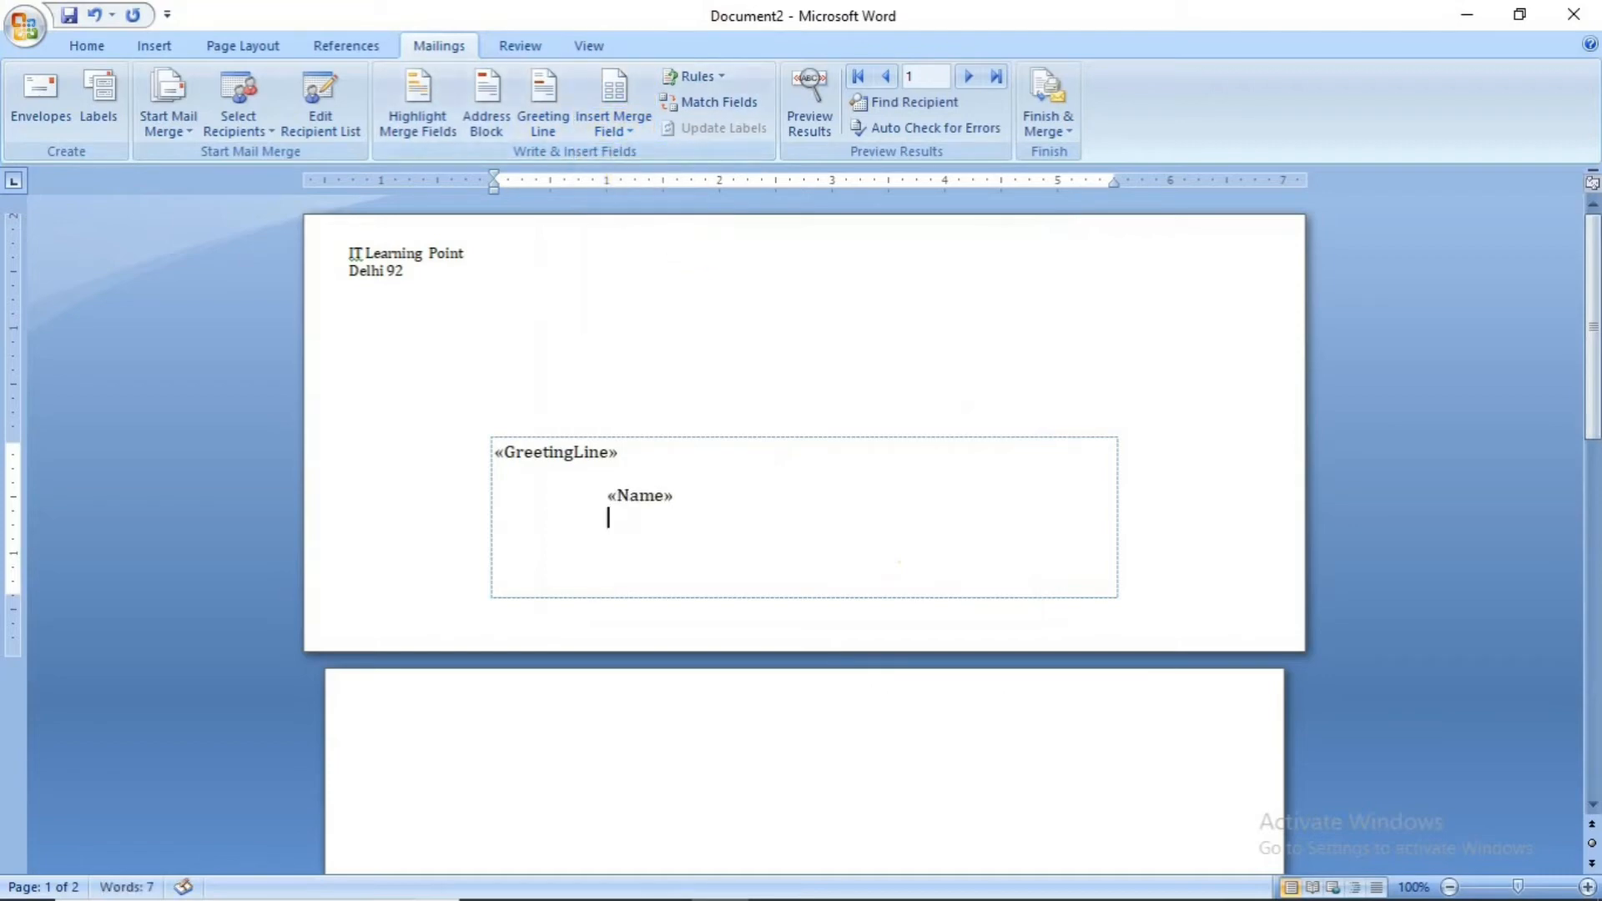
left_click(624, 127)
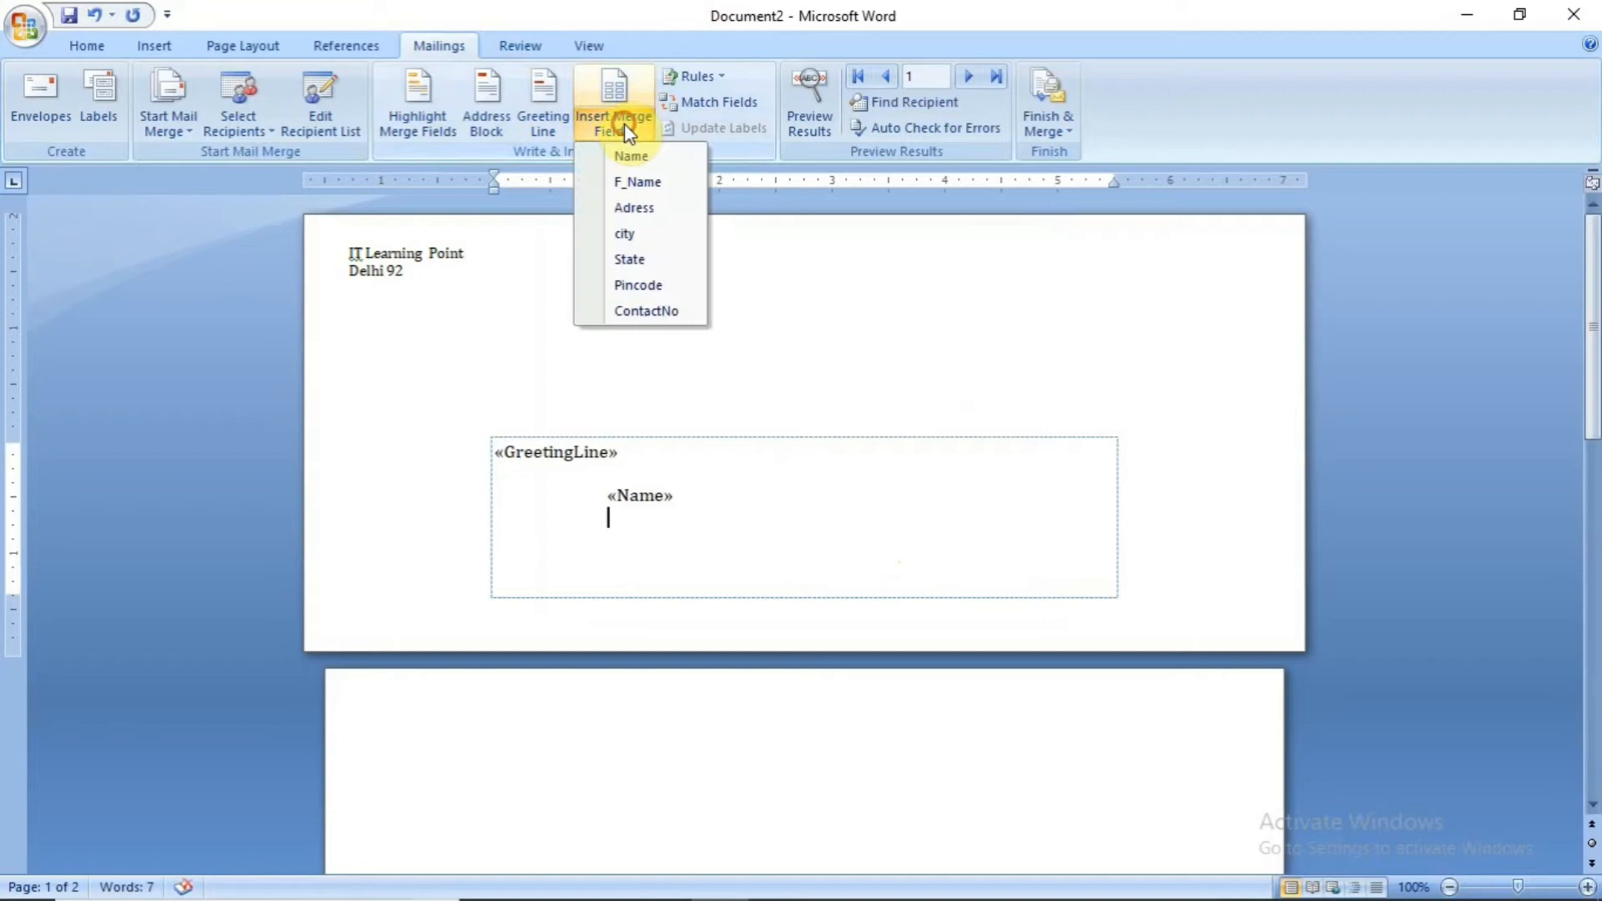
left_click(675, 215)
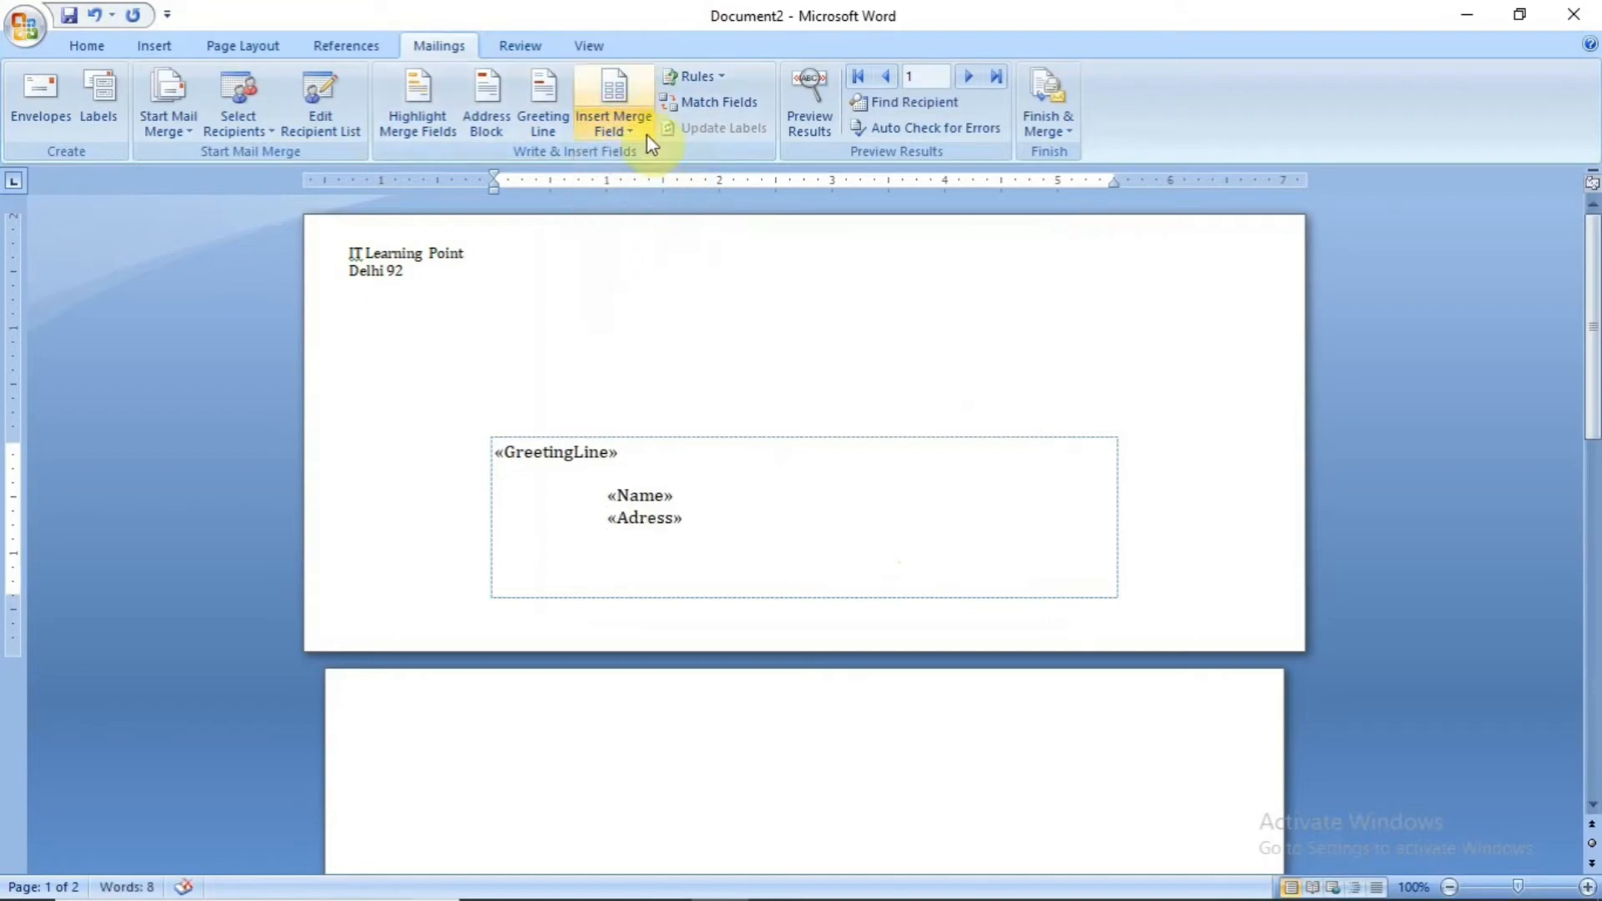
left_click(624, 121)
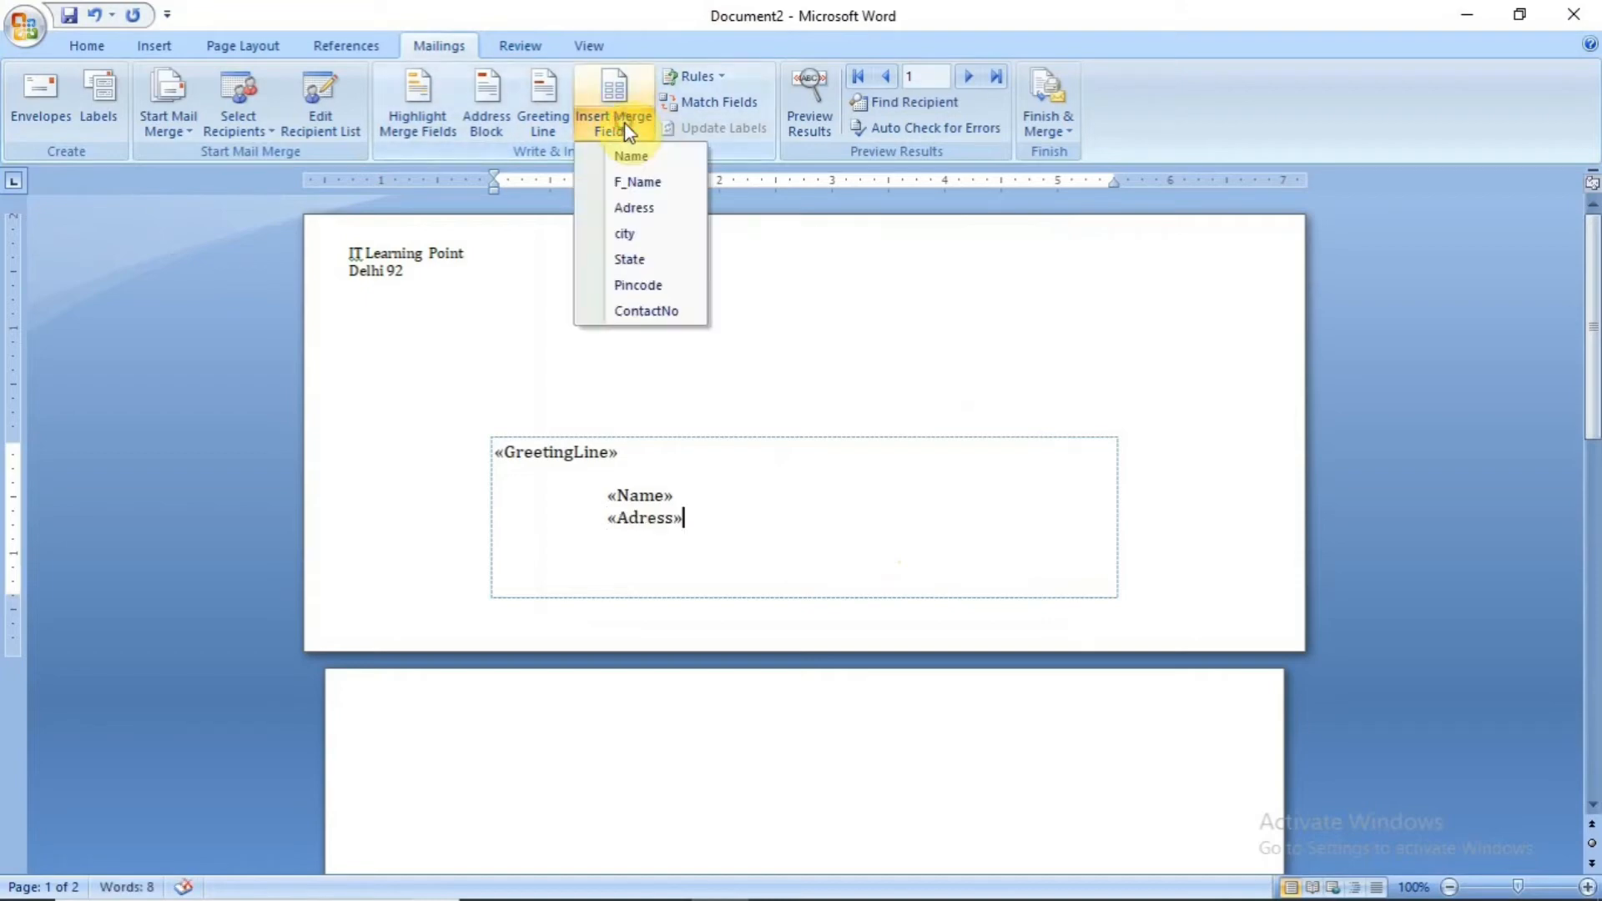
left_click(632, 234)
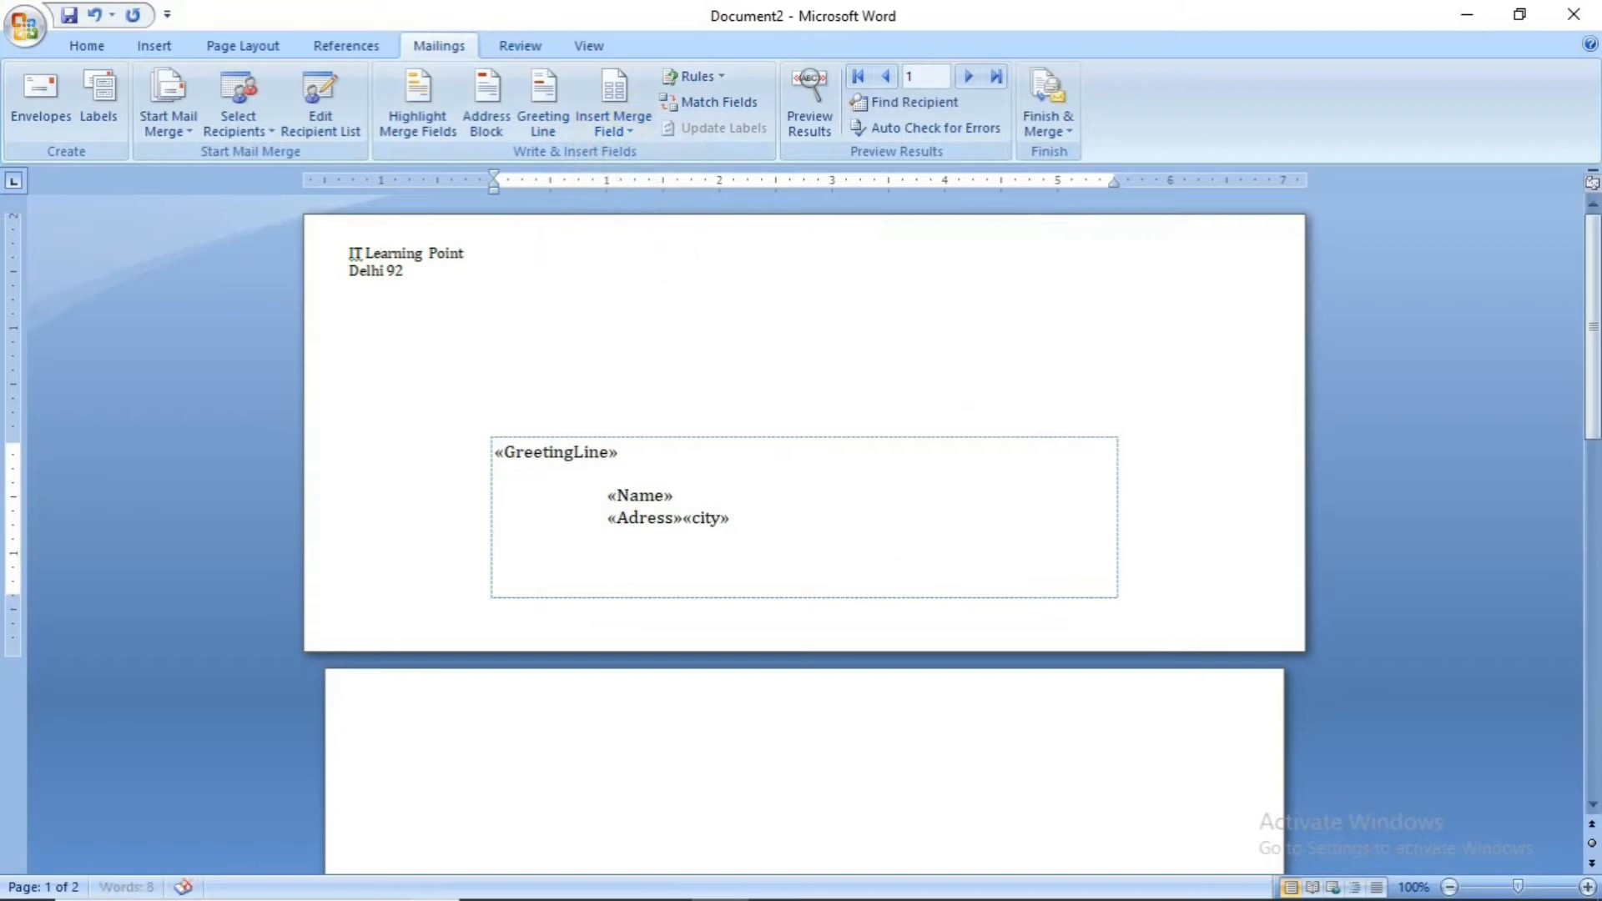
Step: Add the State and Pincode merge fields on the line below the address, and the ContactNo field on the last line
left_click(618, 121)
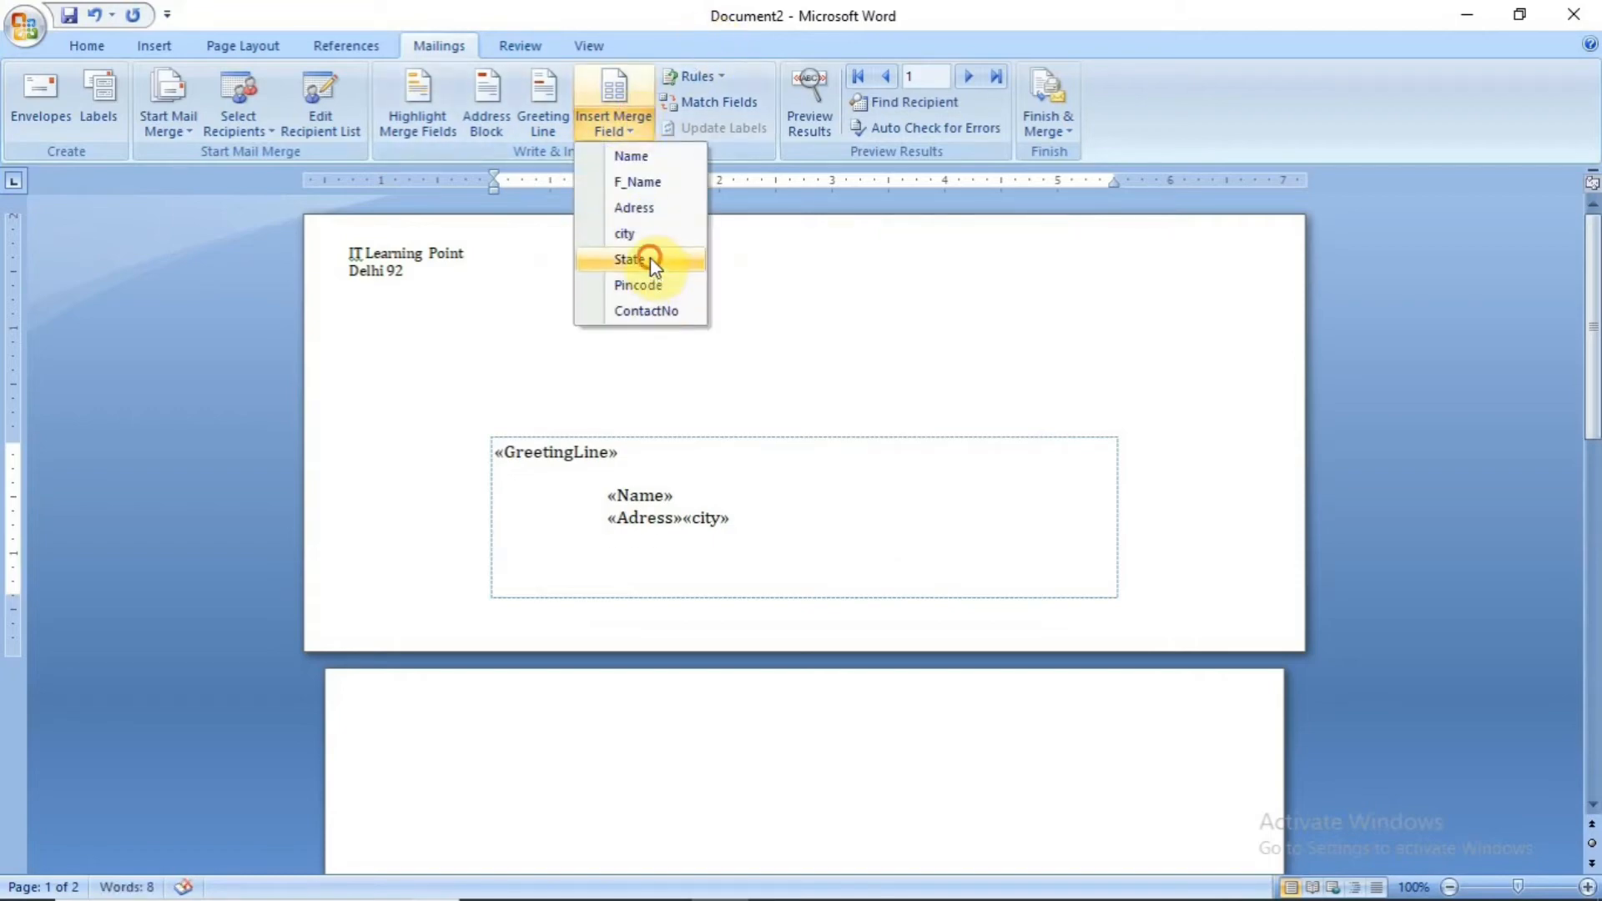
left_click(649, 257)
left_click(627, 138)
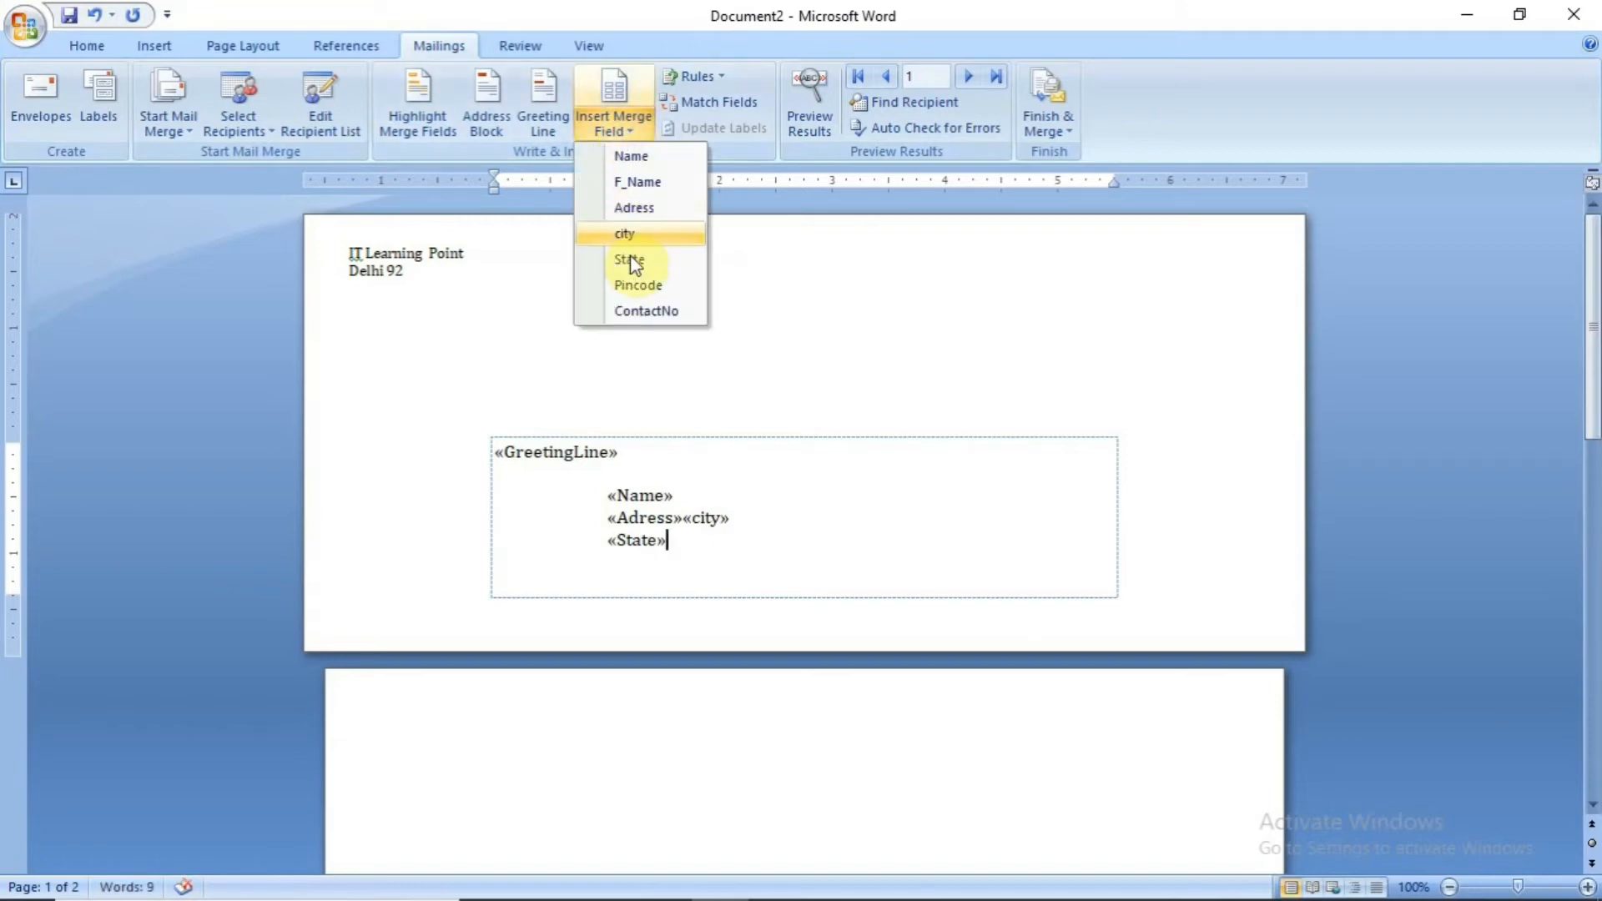
left_click(633, 288)
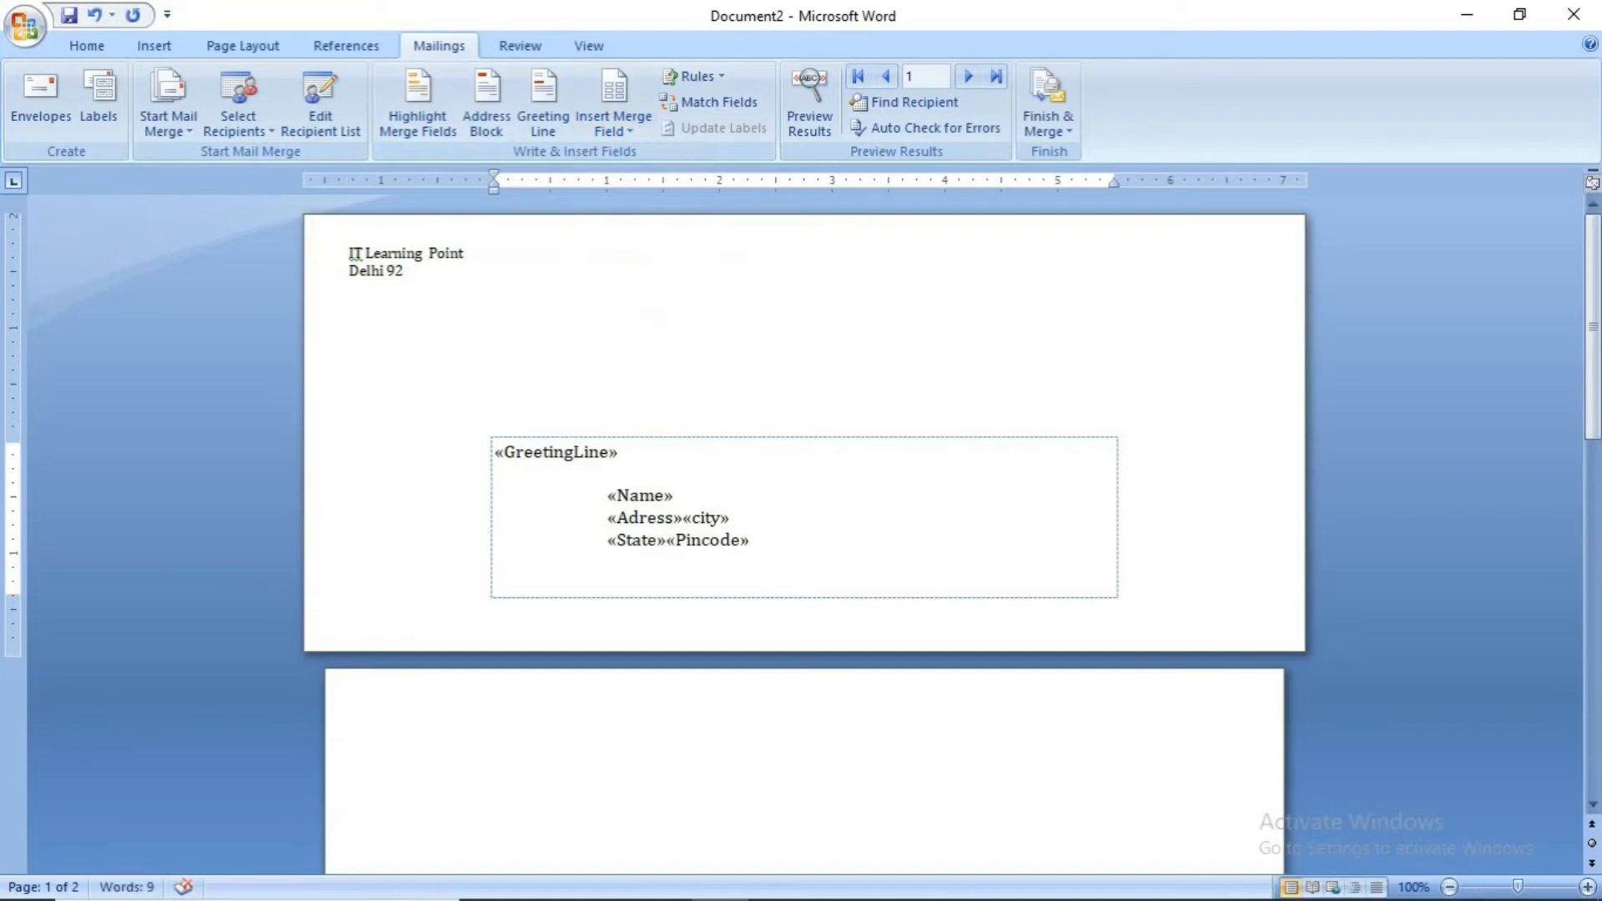
left_click(626, 123)
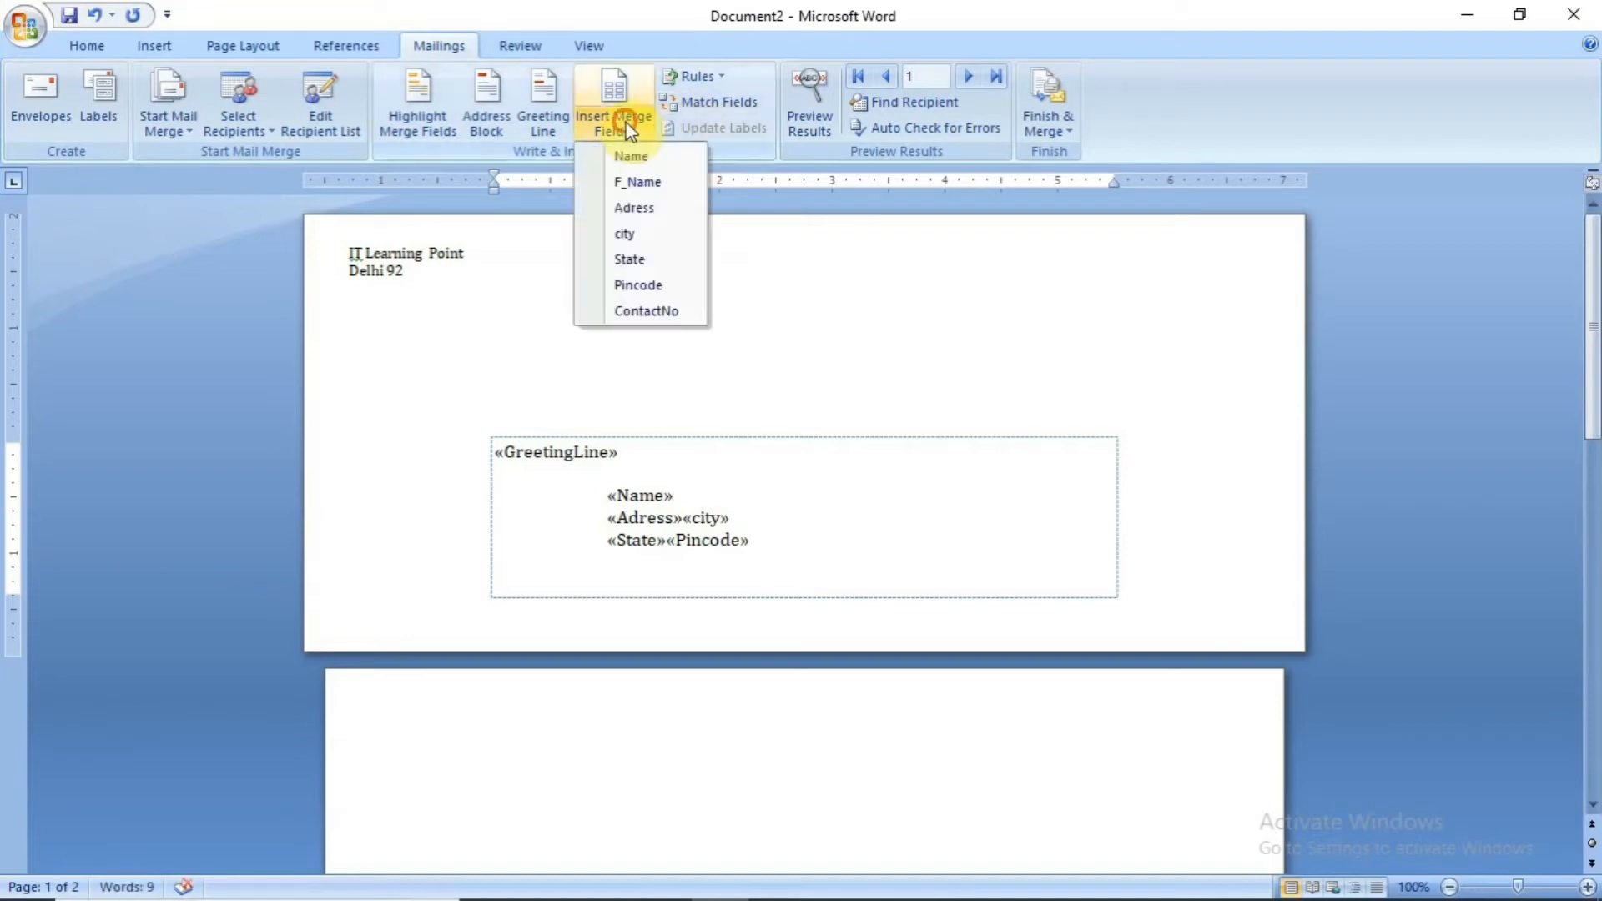
left_click(668, 306)
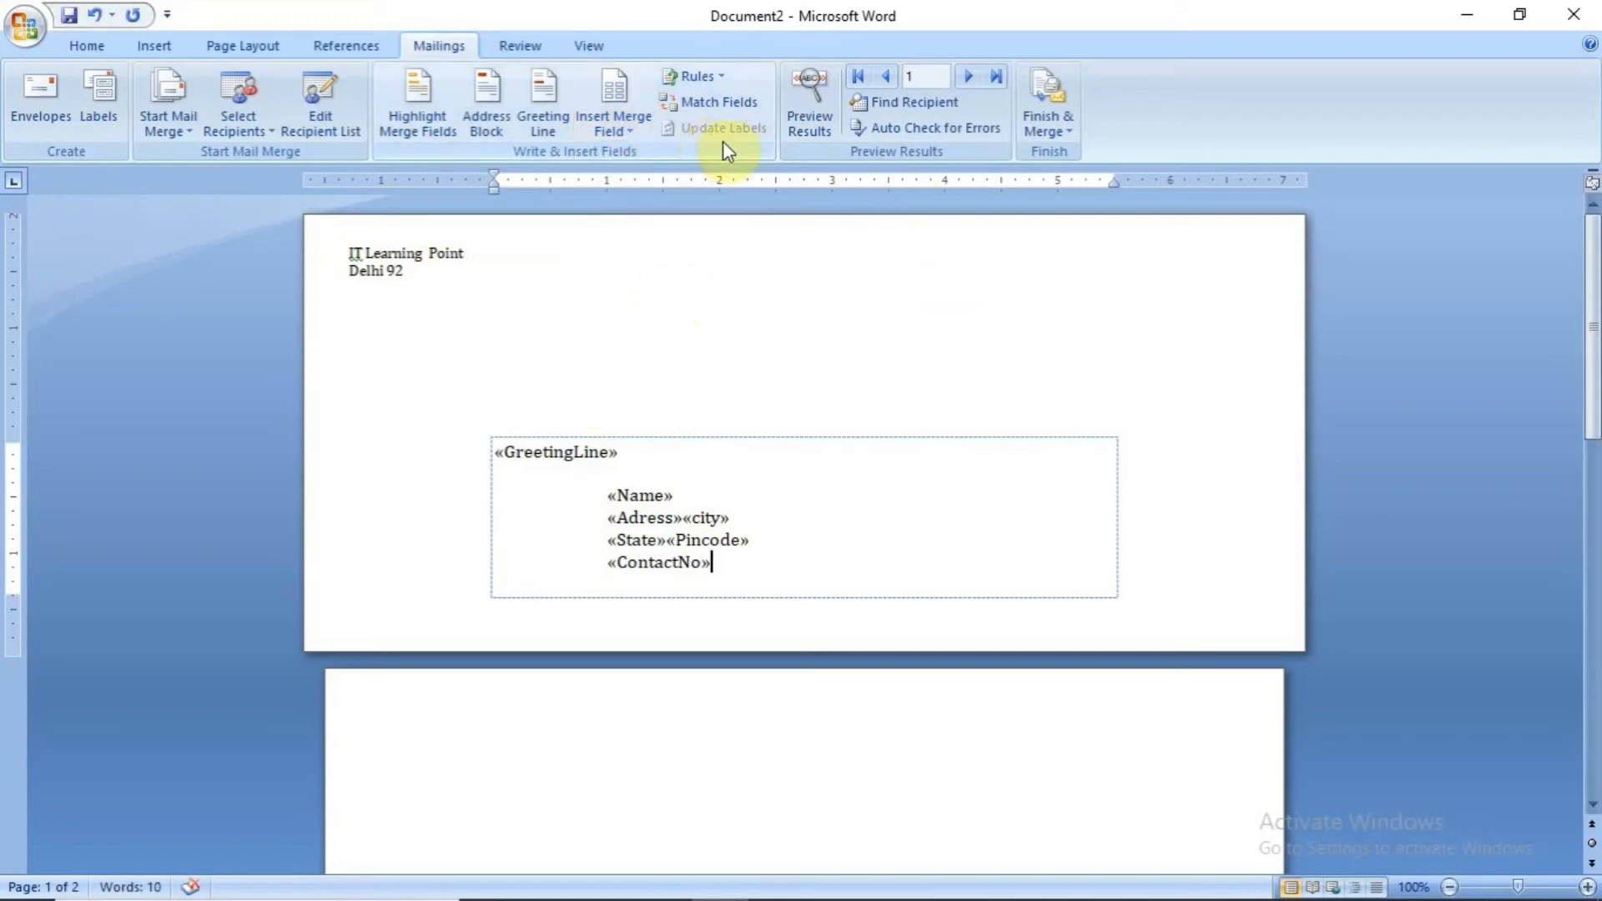
Step: Preview the merged envelope and look through the recipient records from 1 to 12
left_click(828, 131)
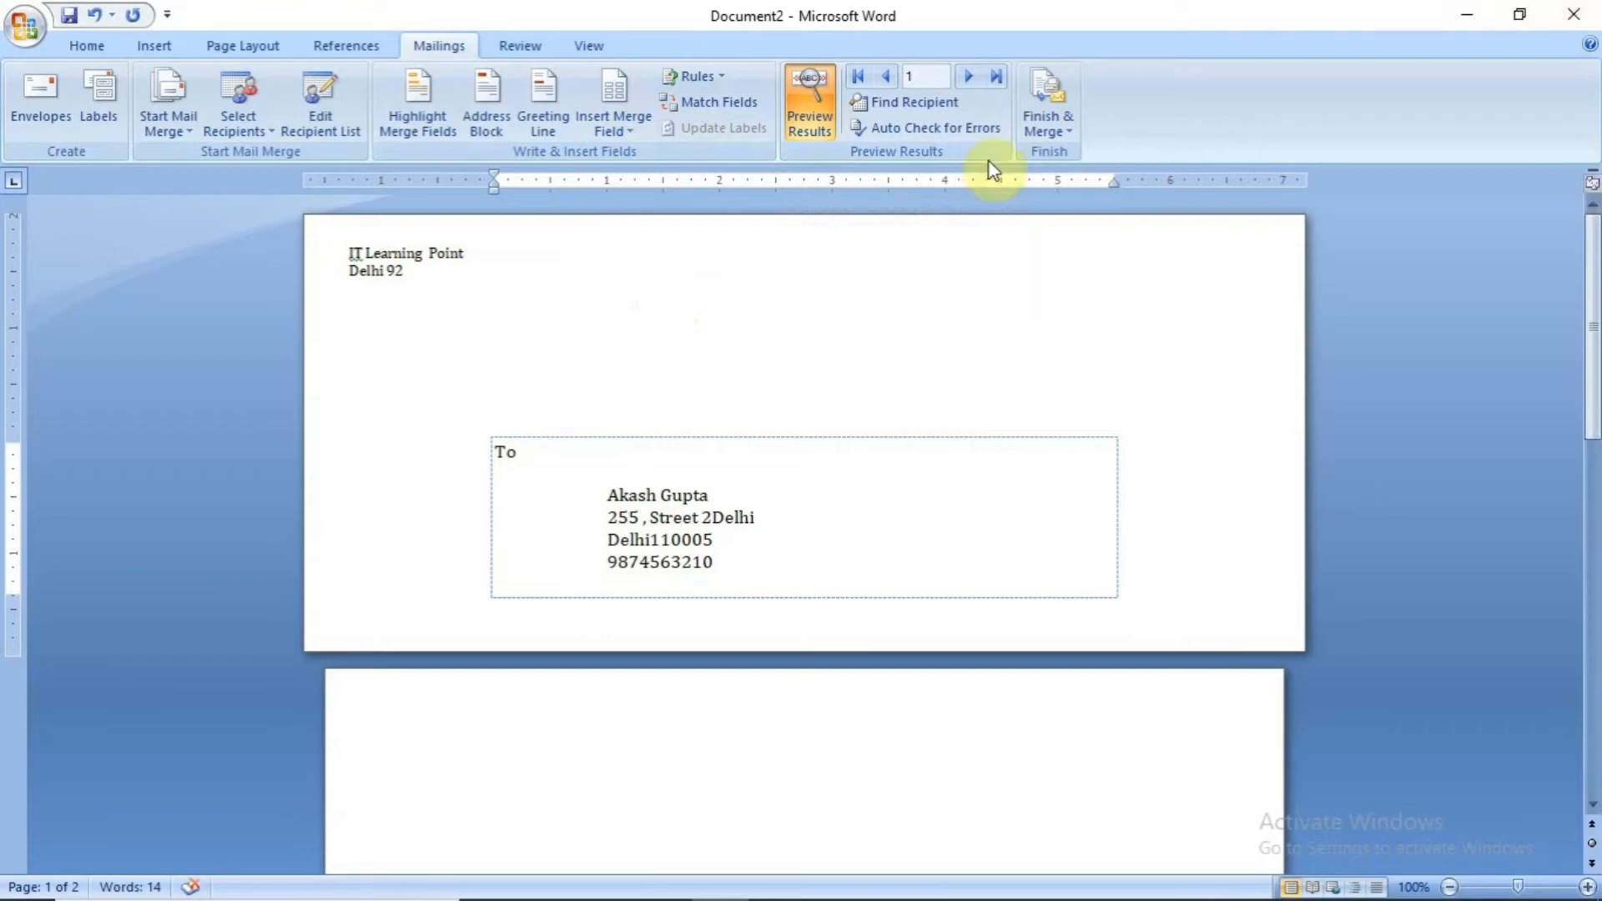
left_click(967, 79)
left_click(966, 79)
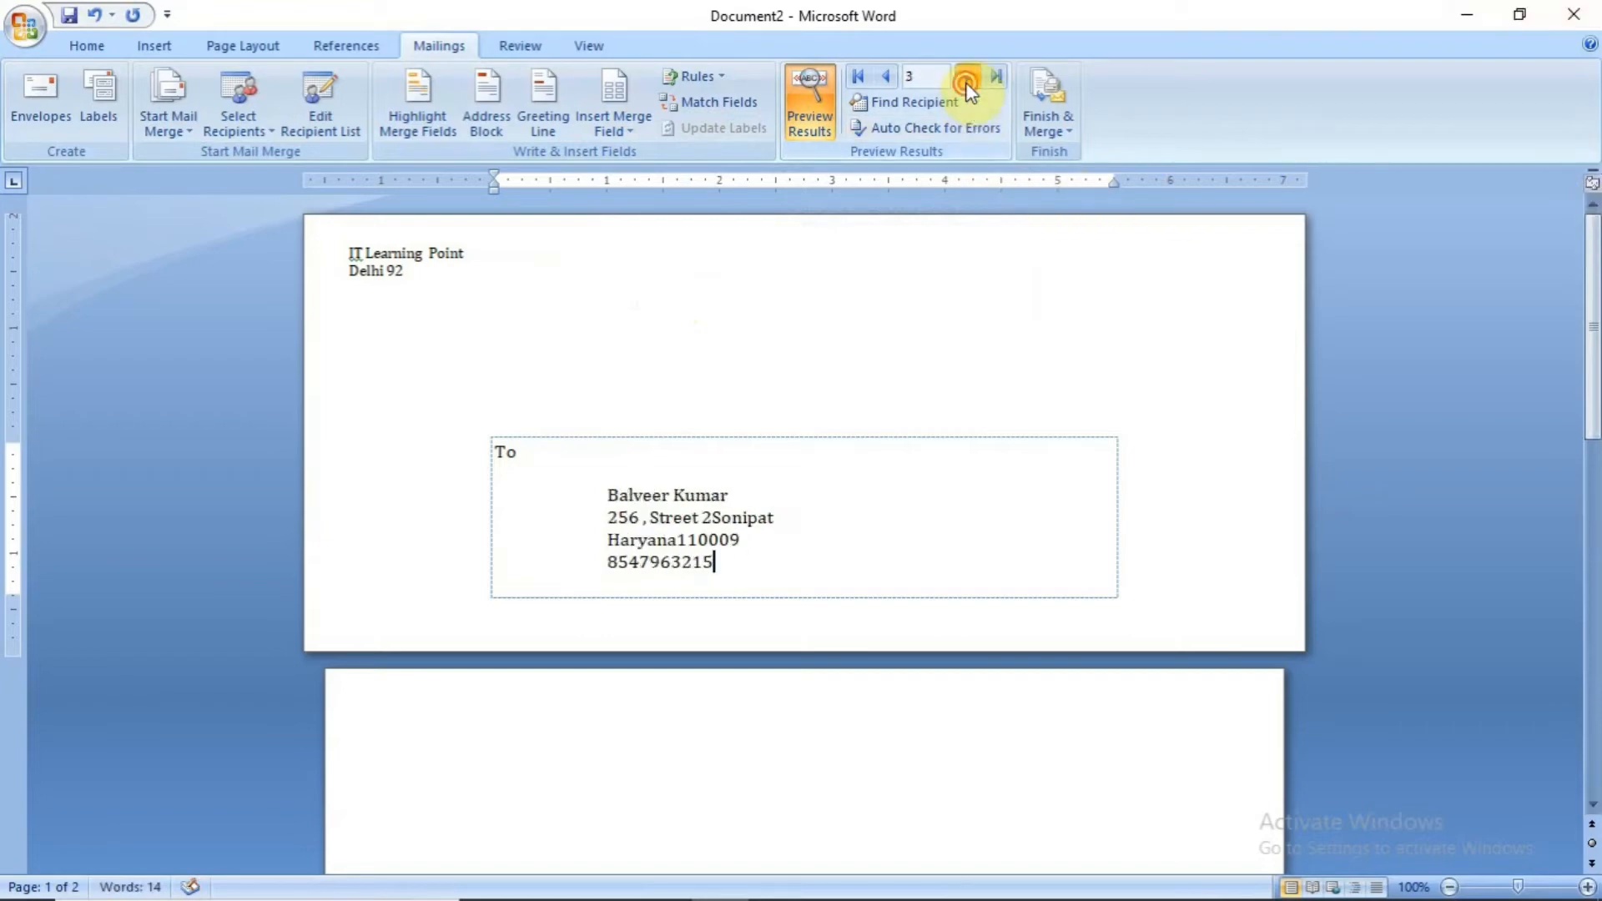
left_click(966, 79)
left_click(966, 79)
left_click(966, 79)
left_click(966, 79)
left_click(967, 81)
left_click(966, 81)
left_click(966, 81)
left_click(967, 81)
left_click(966, 81)
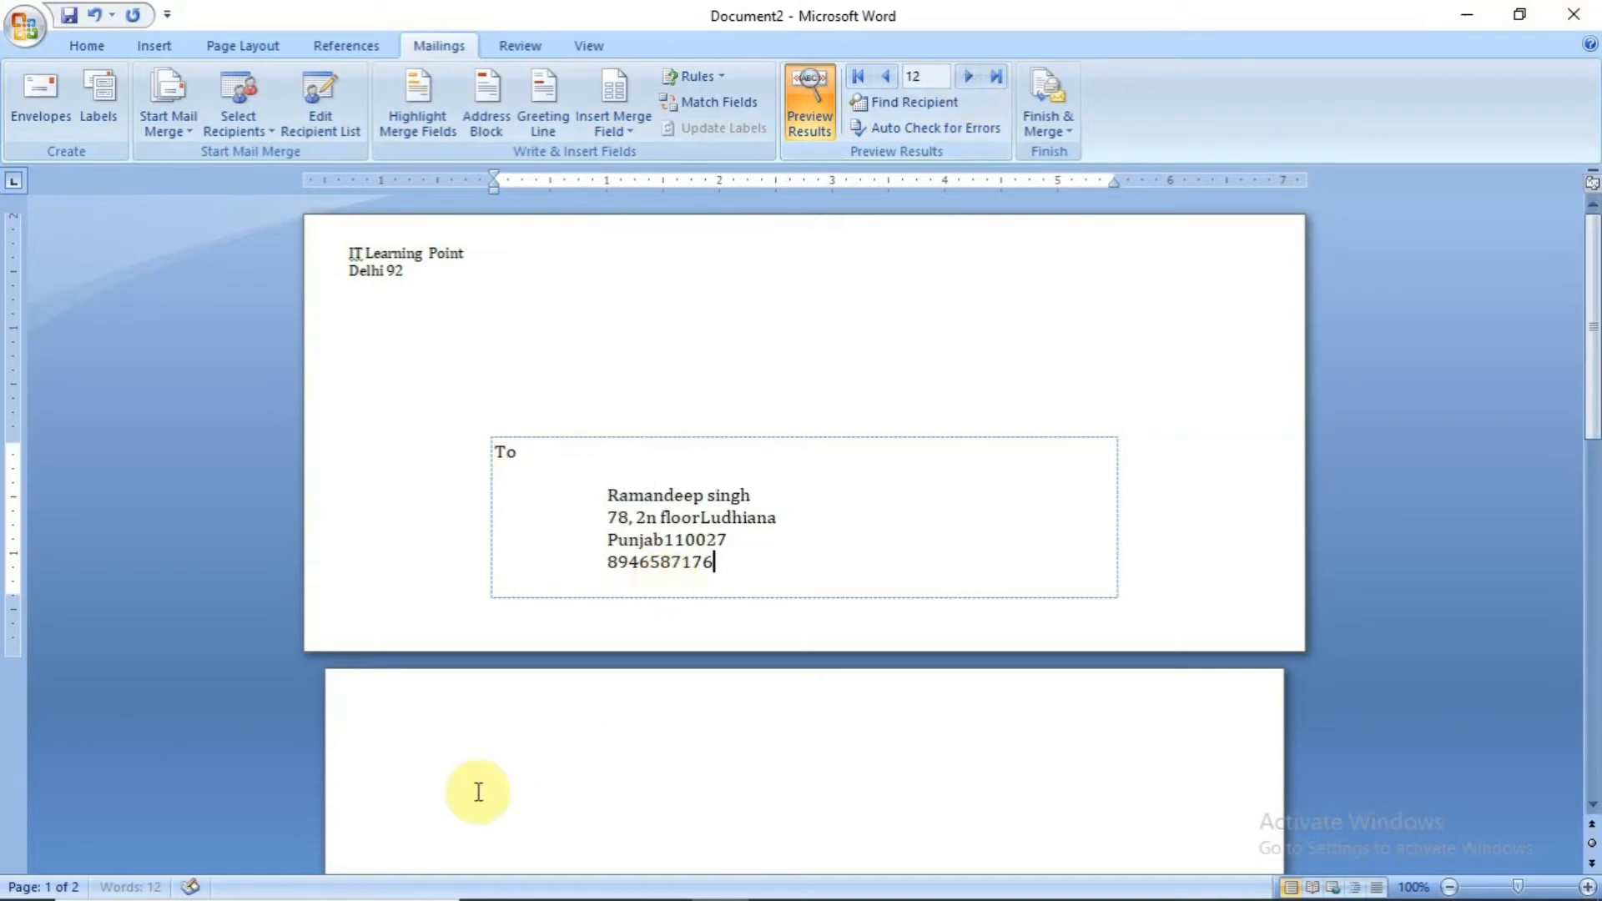
left_click(469, 743)
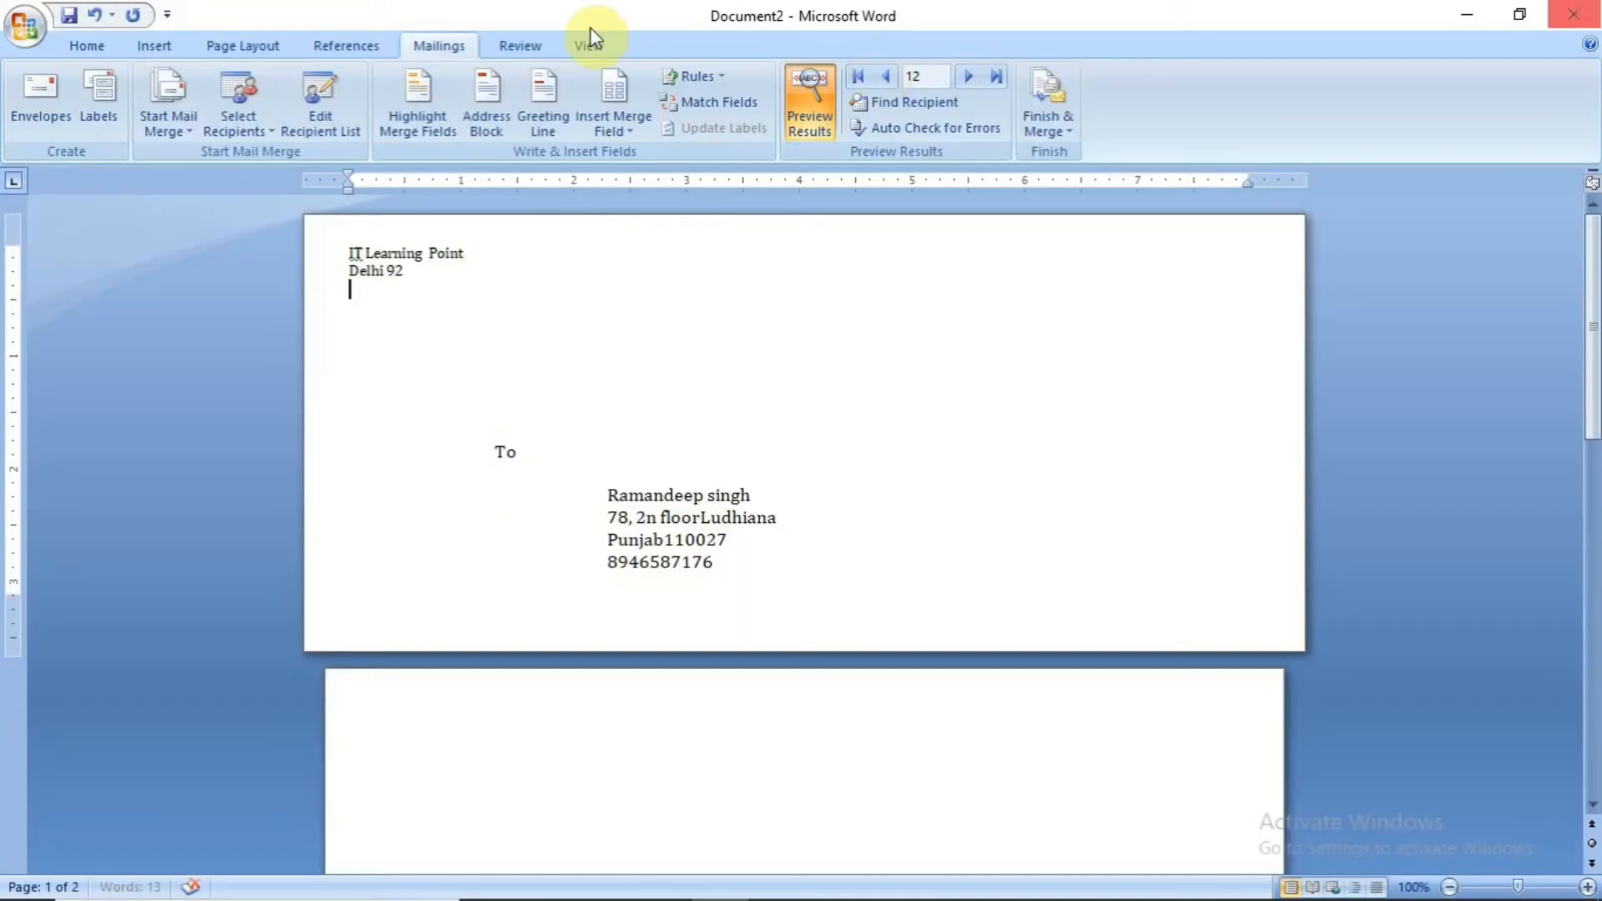
Step: Open the recent document "Introdution to MS word1" and display its Research pane
left_click(27, 27)
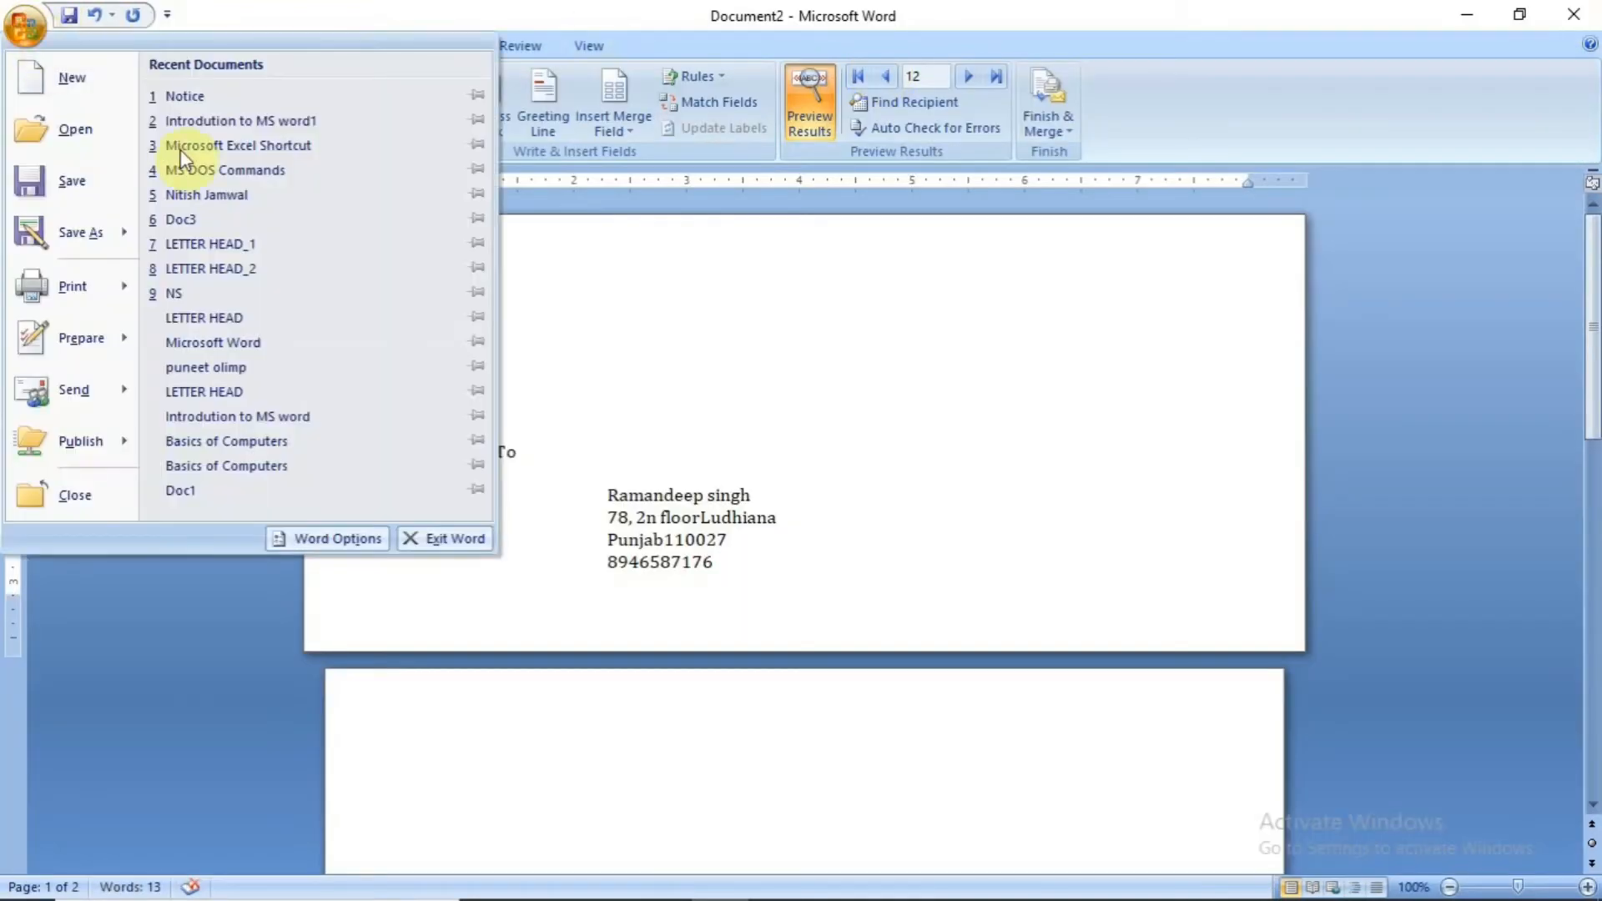
left_click(297, 122)
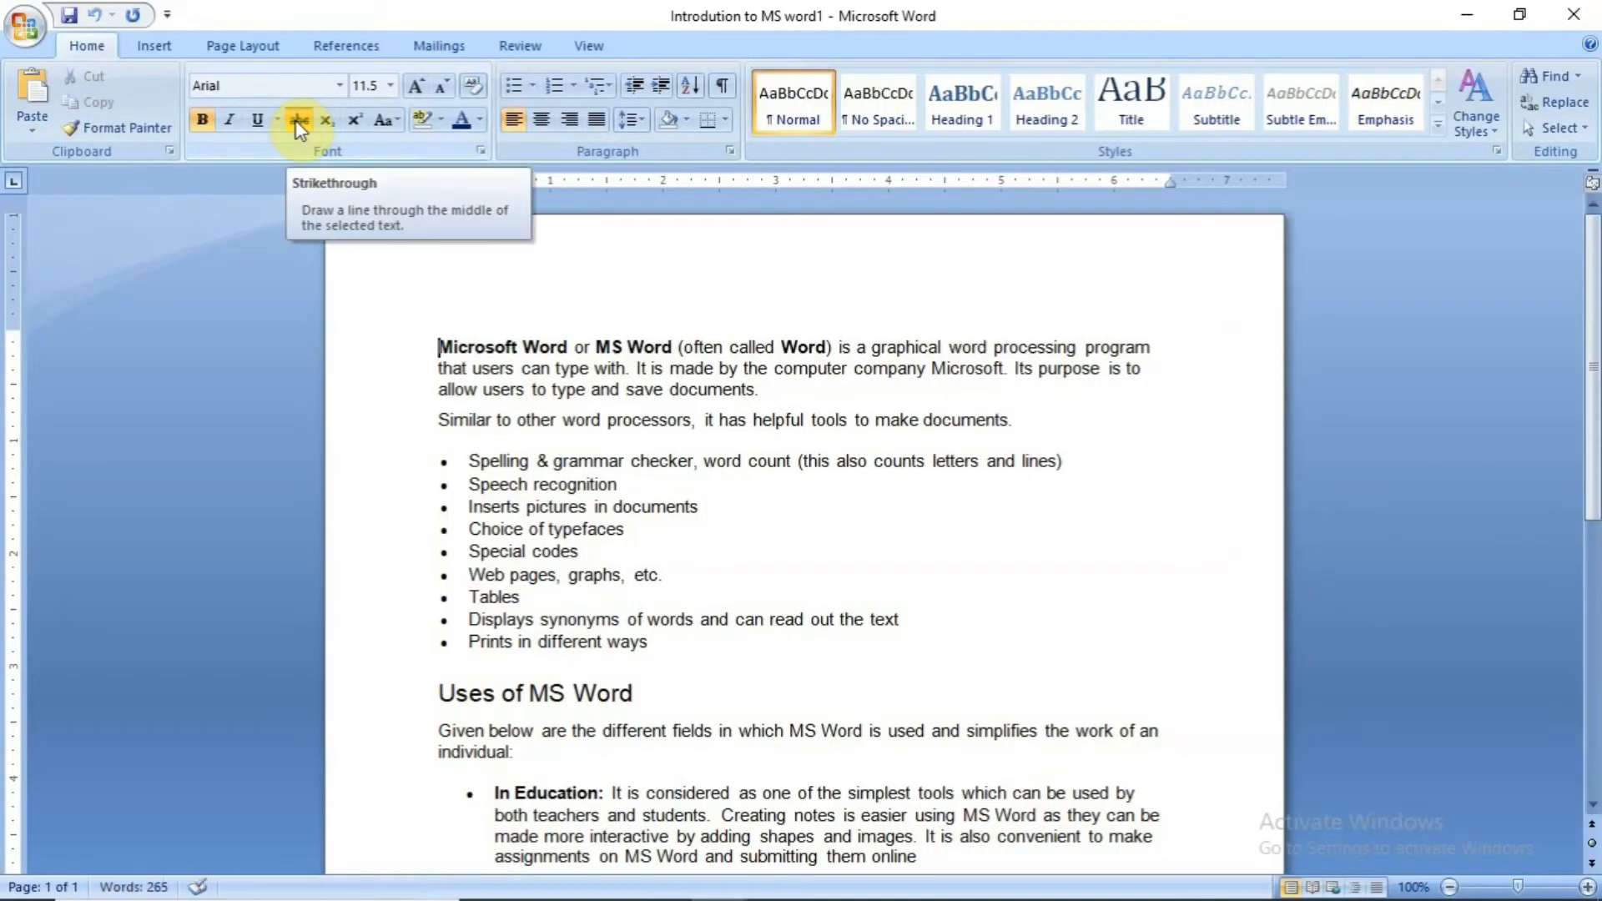
left_click(515, 43)
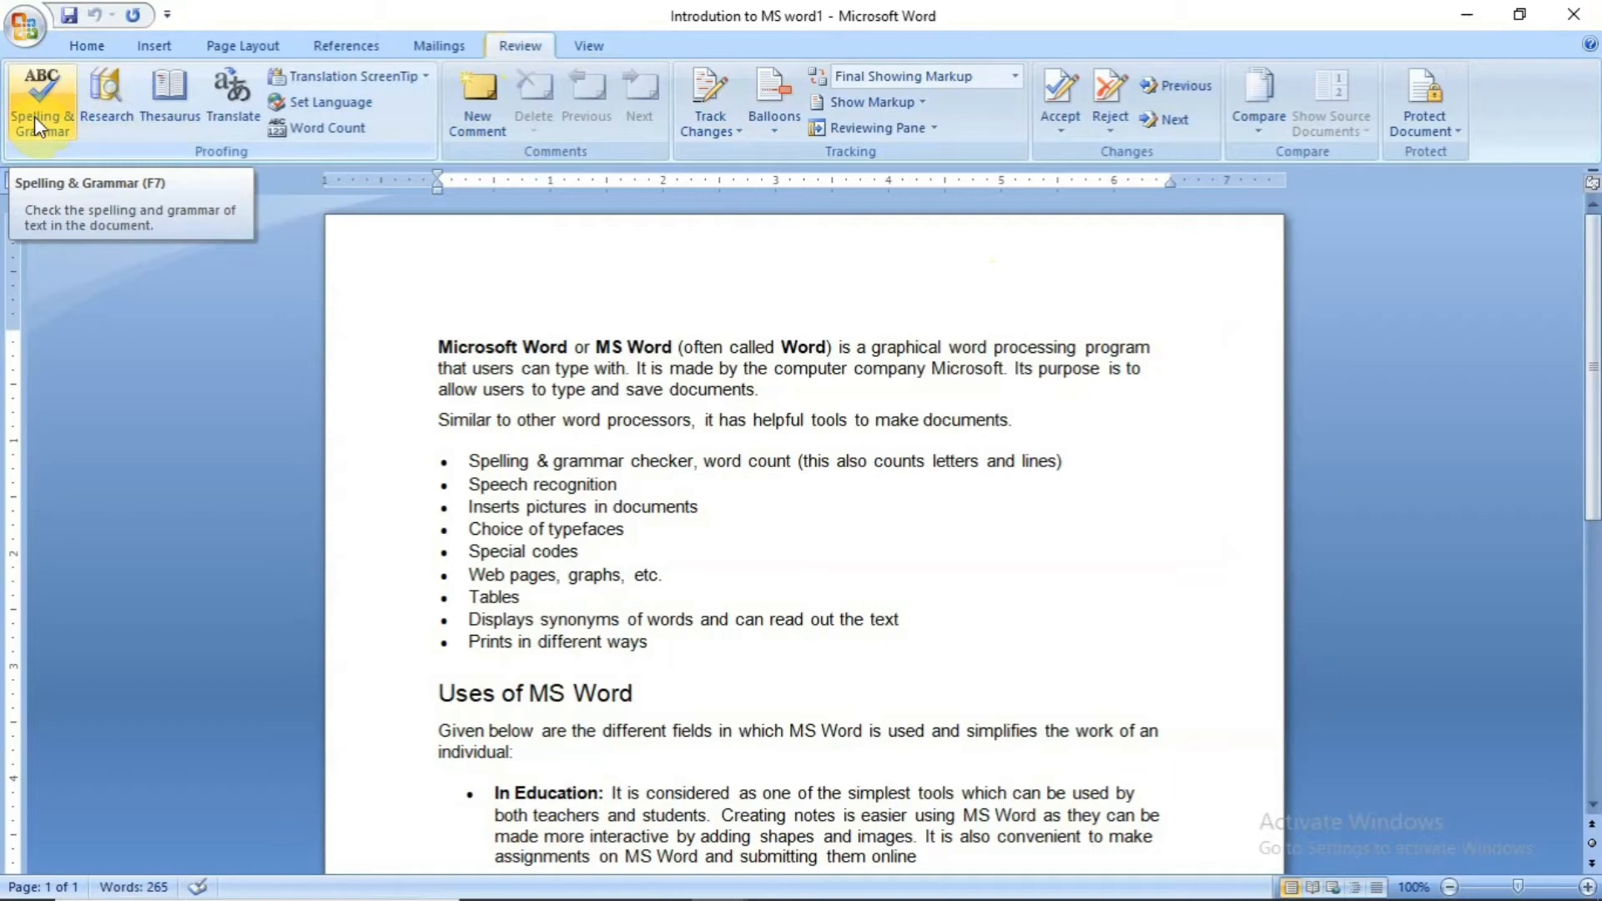
left_click(93, 104)
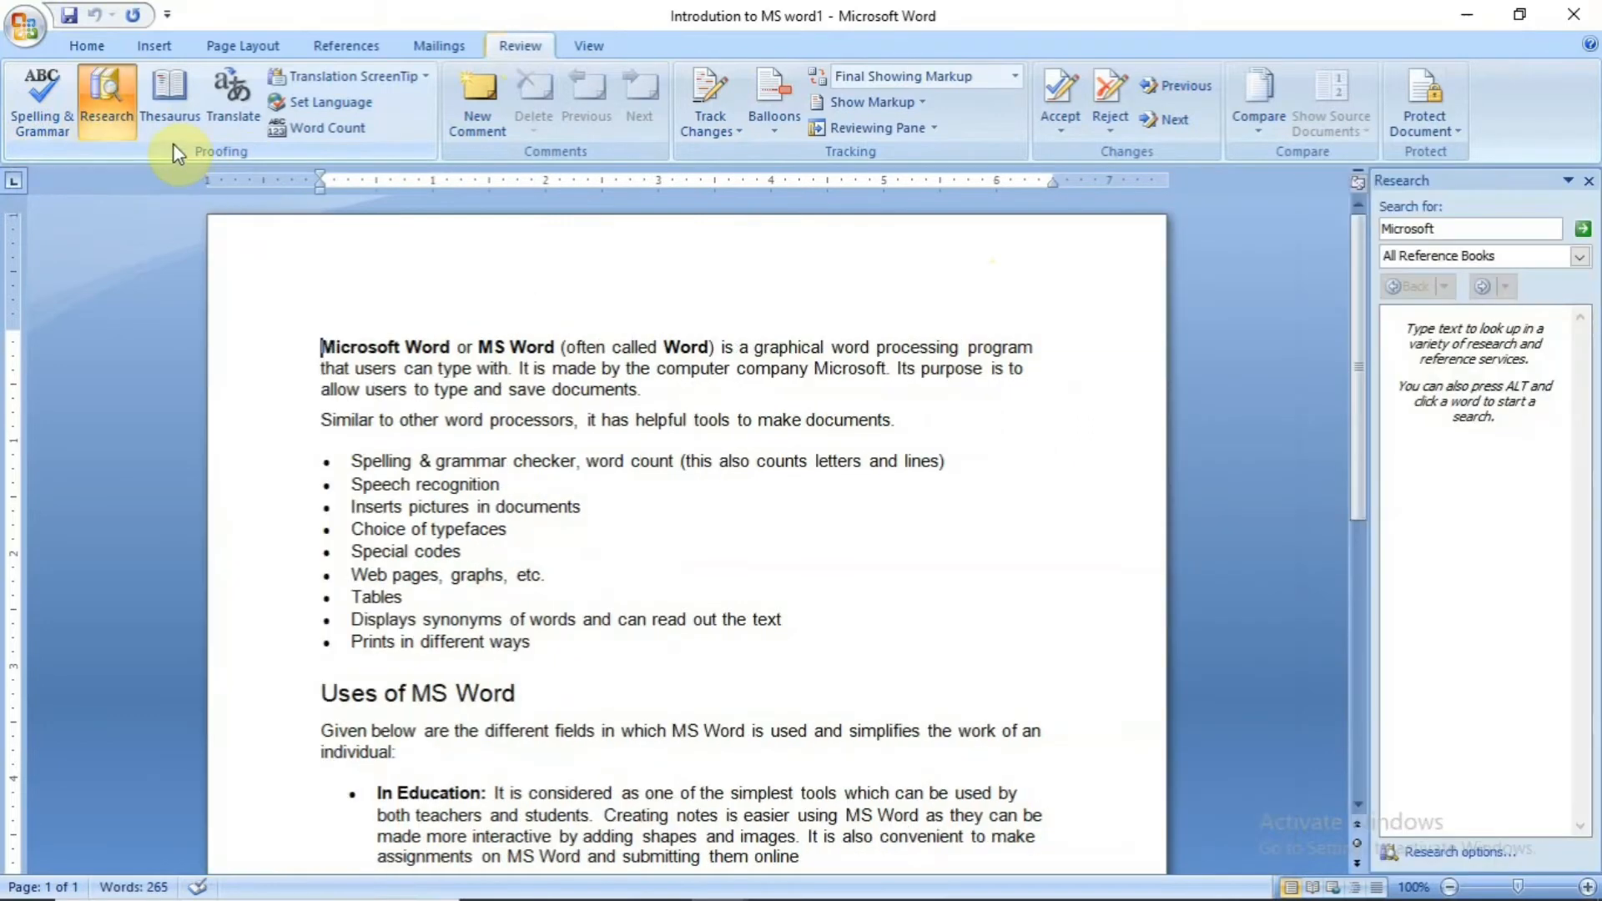
Step: Look up "Microsoft" and the bullet word "Tables" in All Reference Books
left_click(1452, 227)
left_click(1582, 230)
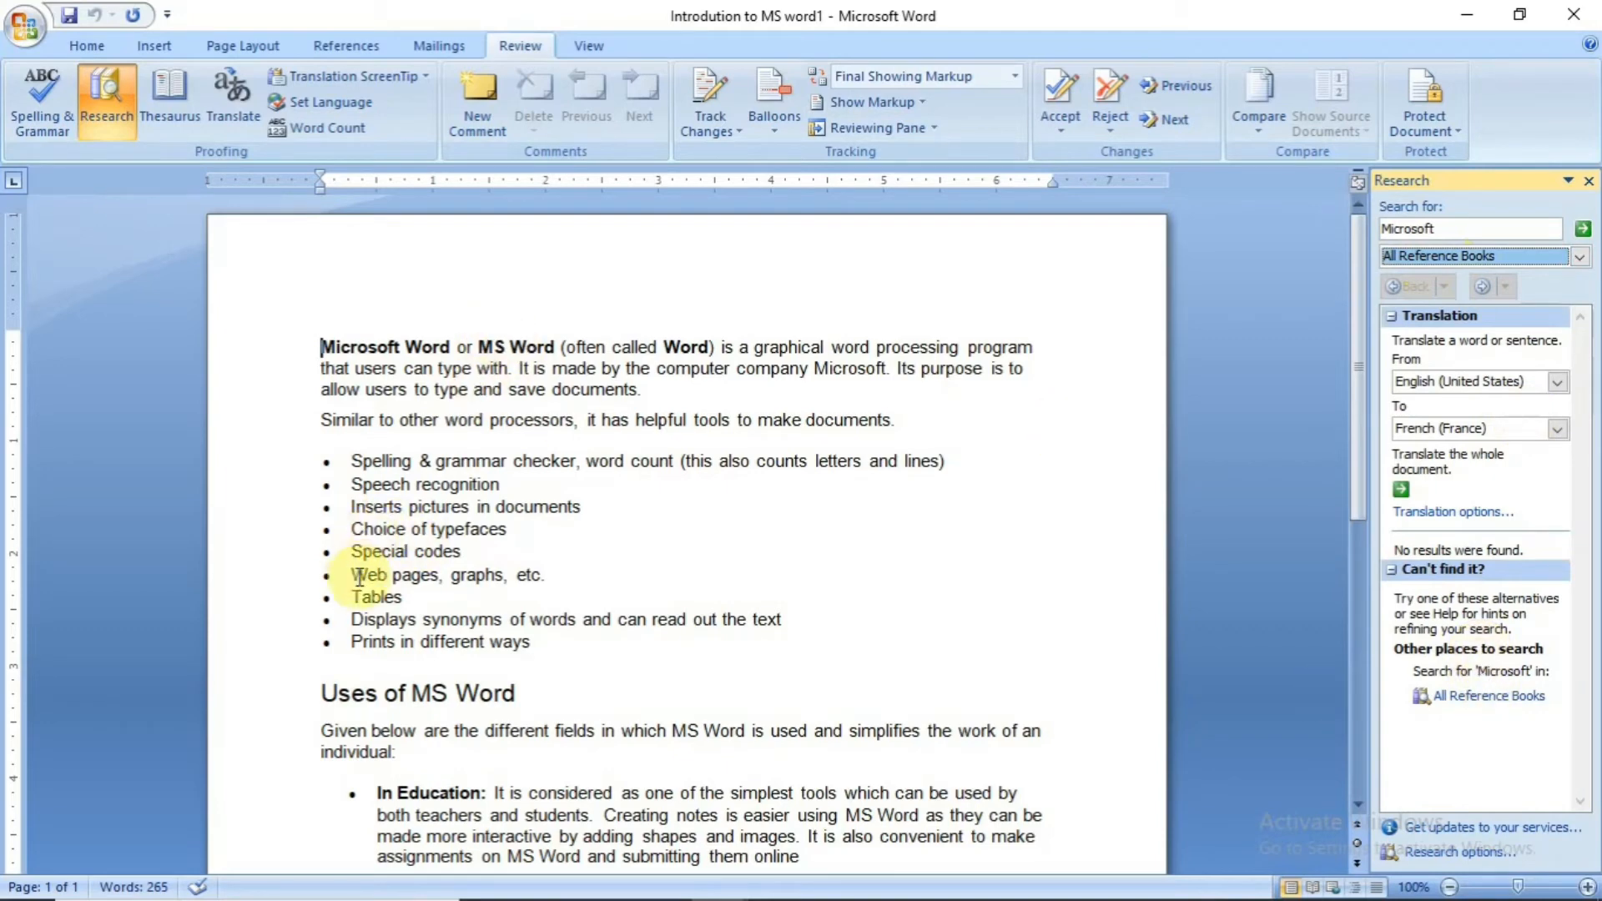
left_click_drag(354, 597, 412, 599)
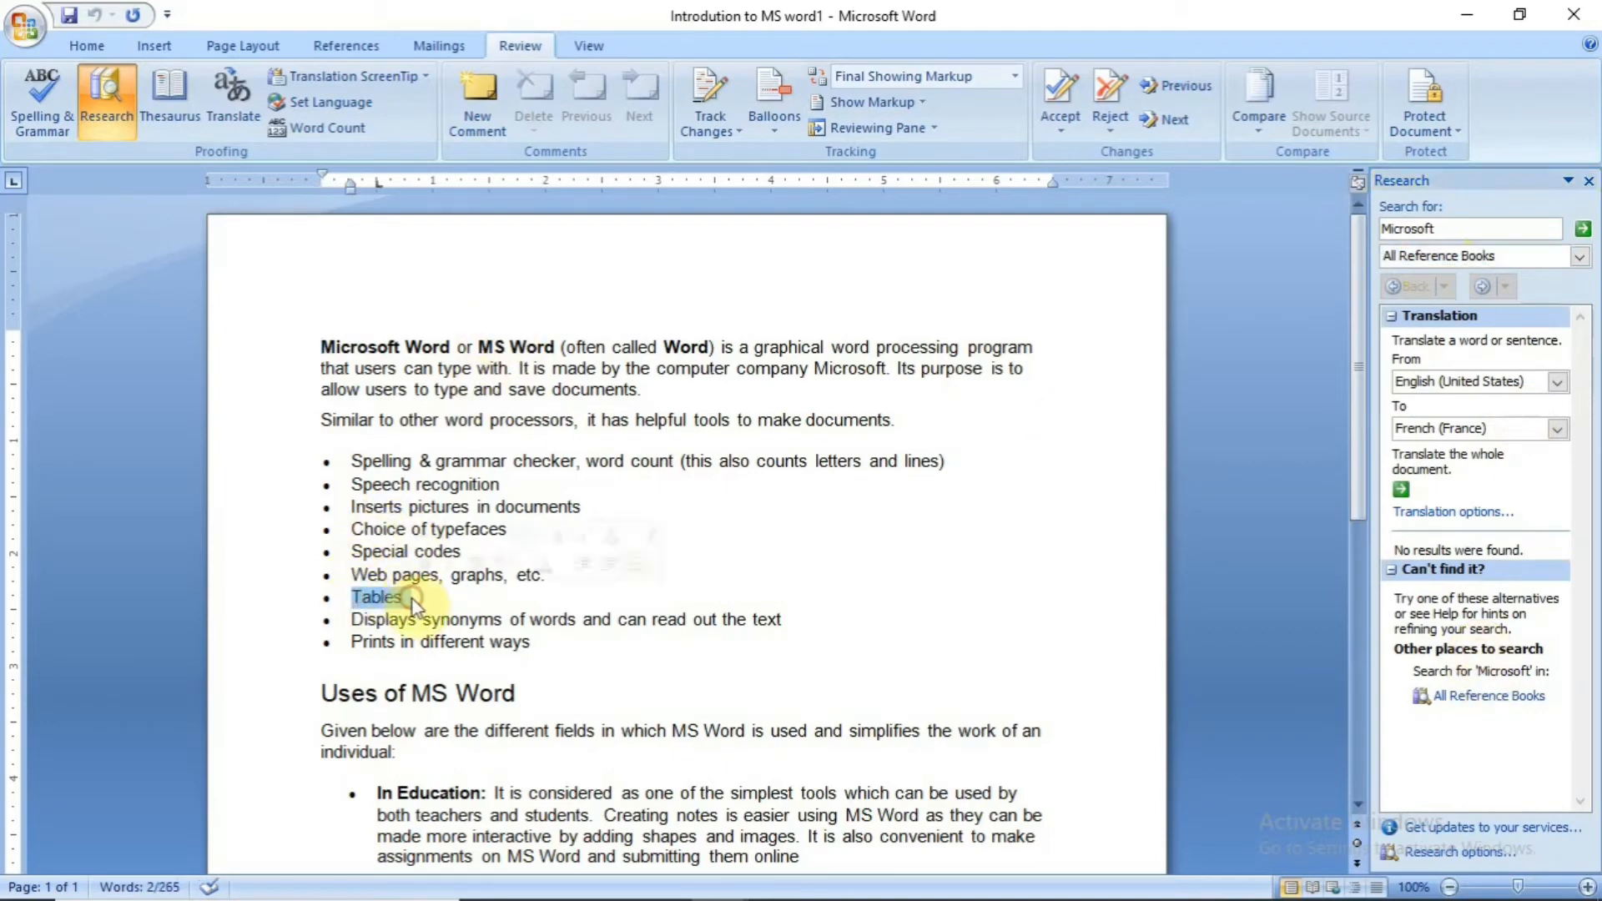
left_click(1446, 227)
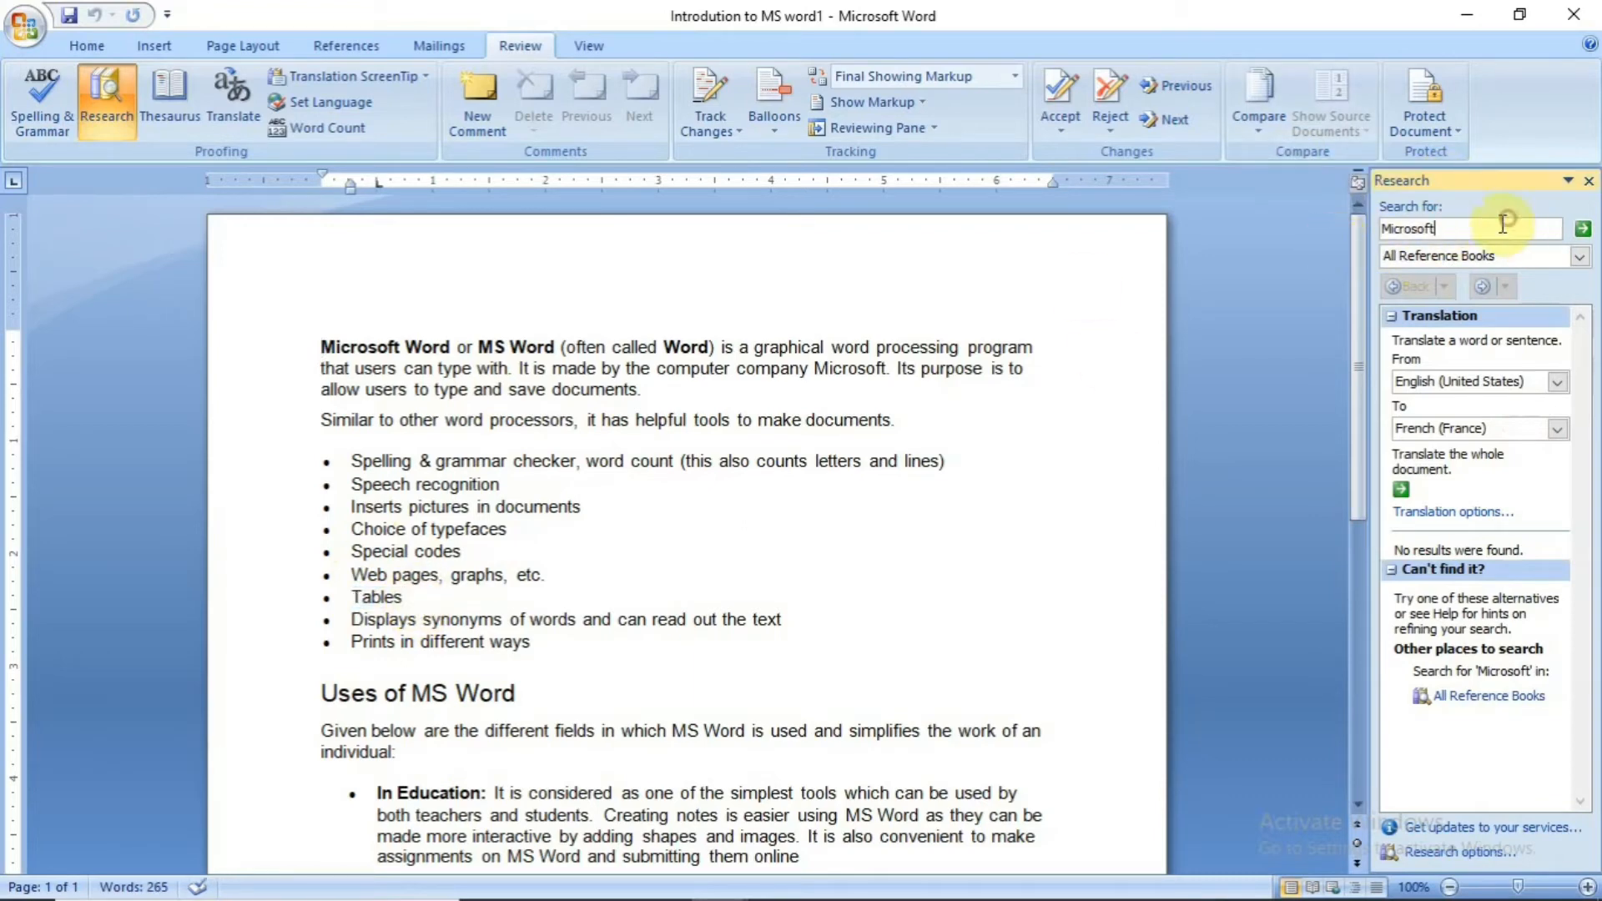
key("BackSpace")
key("BackSpace")
type("•\tTables")
key("Return")
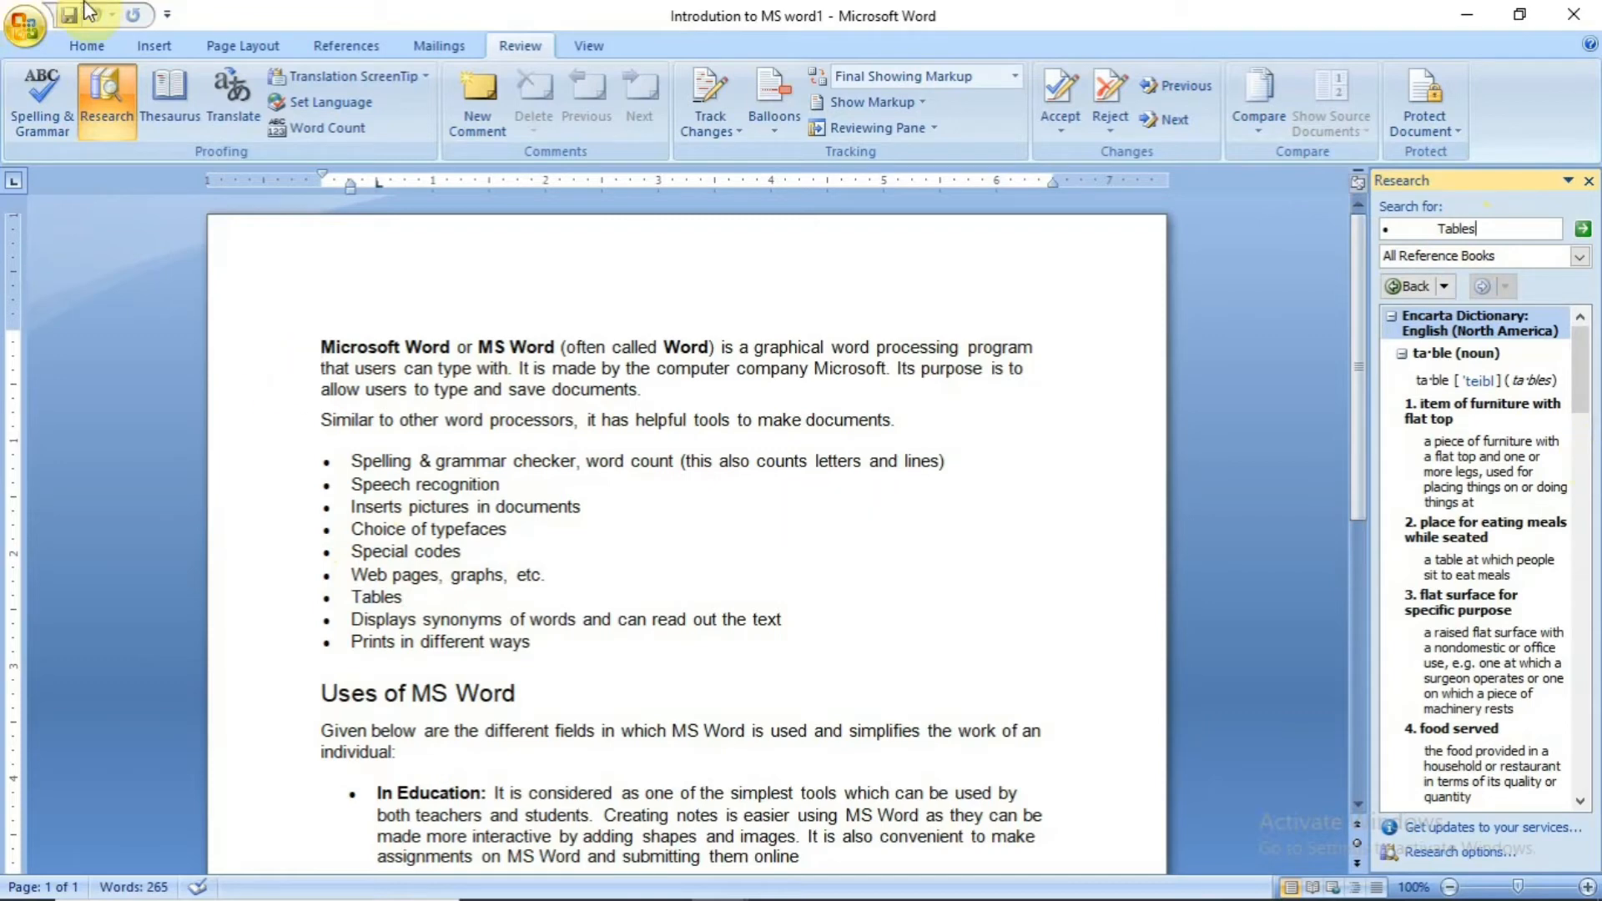
Step: Look up the bullet word "Tables" in the English (United States) thesaurus
left_click(174, 117)
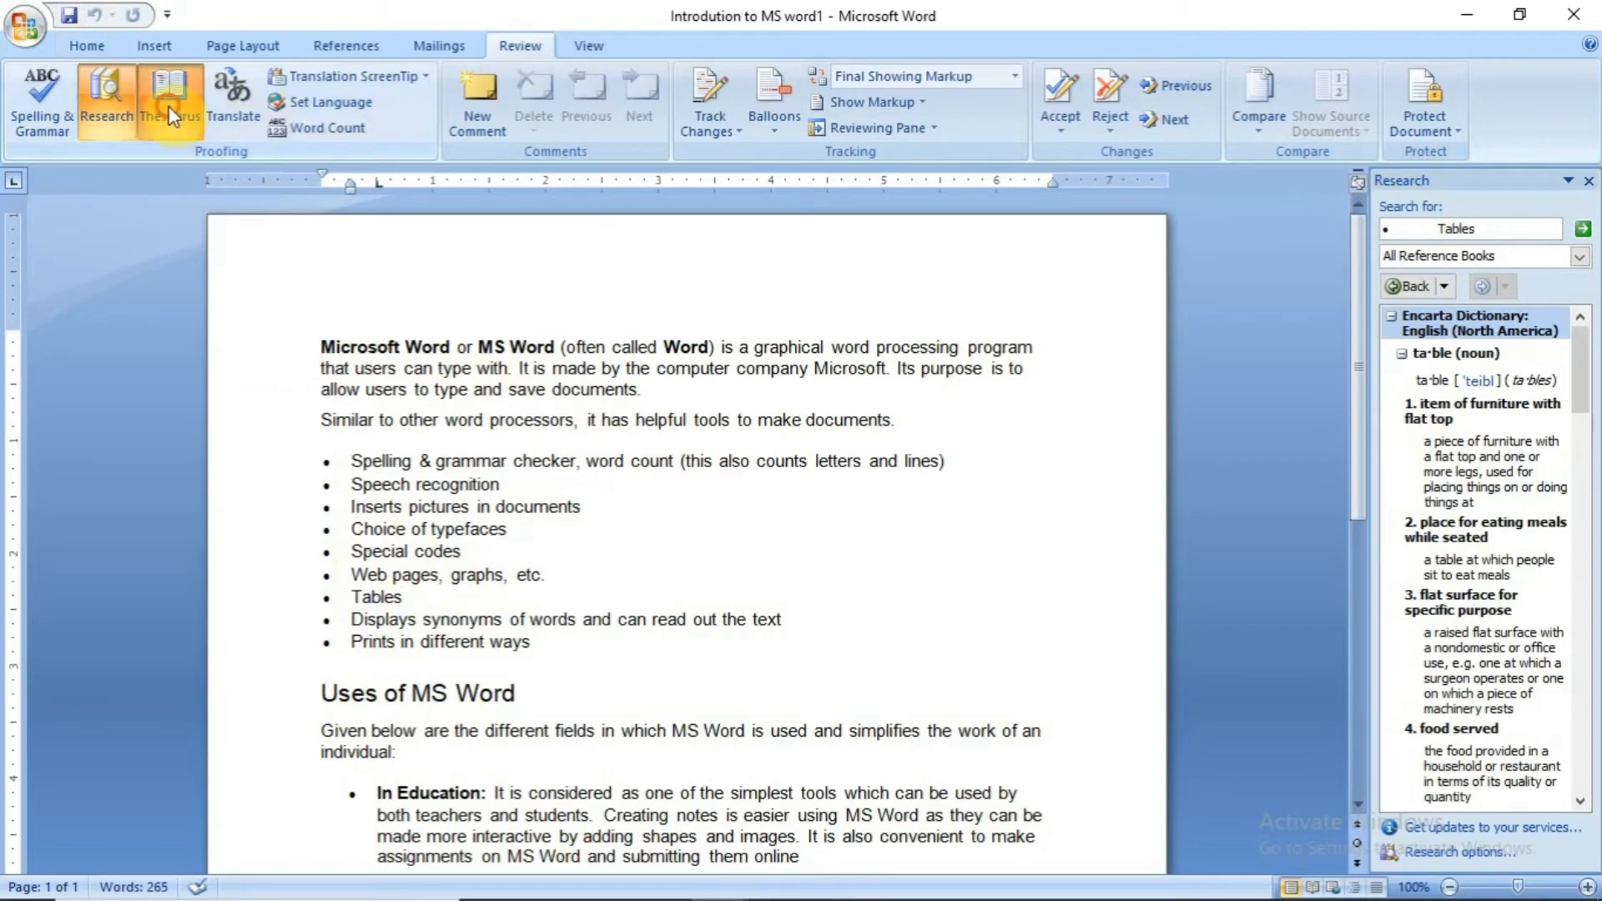
left_click(173, 117)
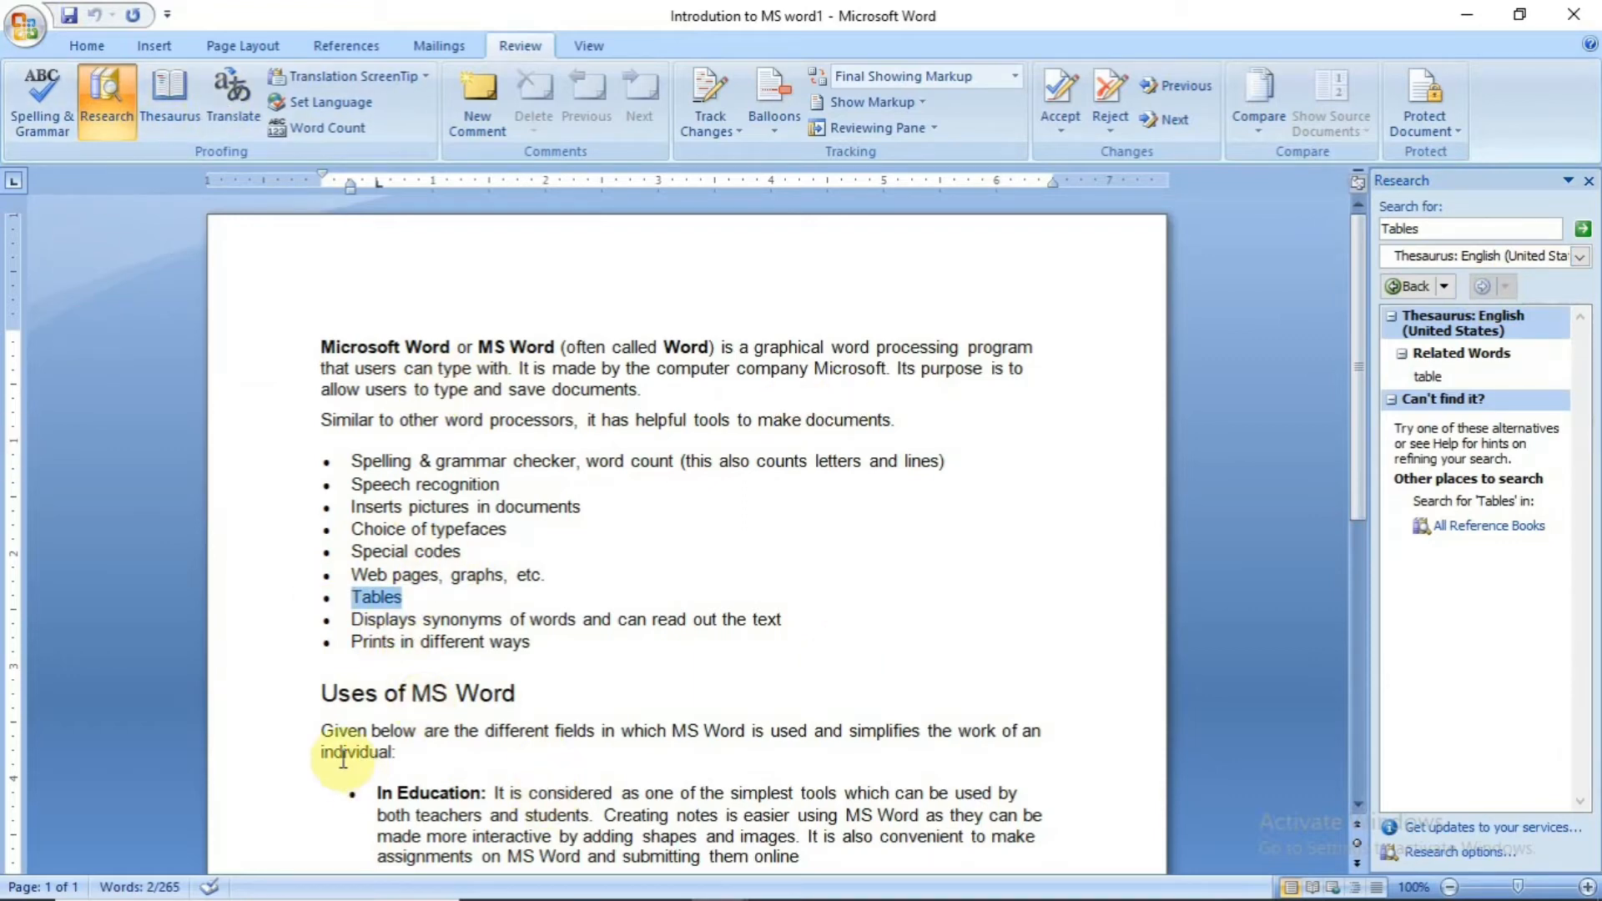
Step: Translate the introductory paragraph under "Uses of MS Word" into Hindi (India) and insert the translation in its place
left_click_drag(318, 733, 455, 749)
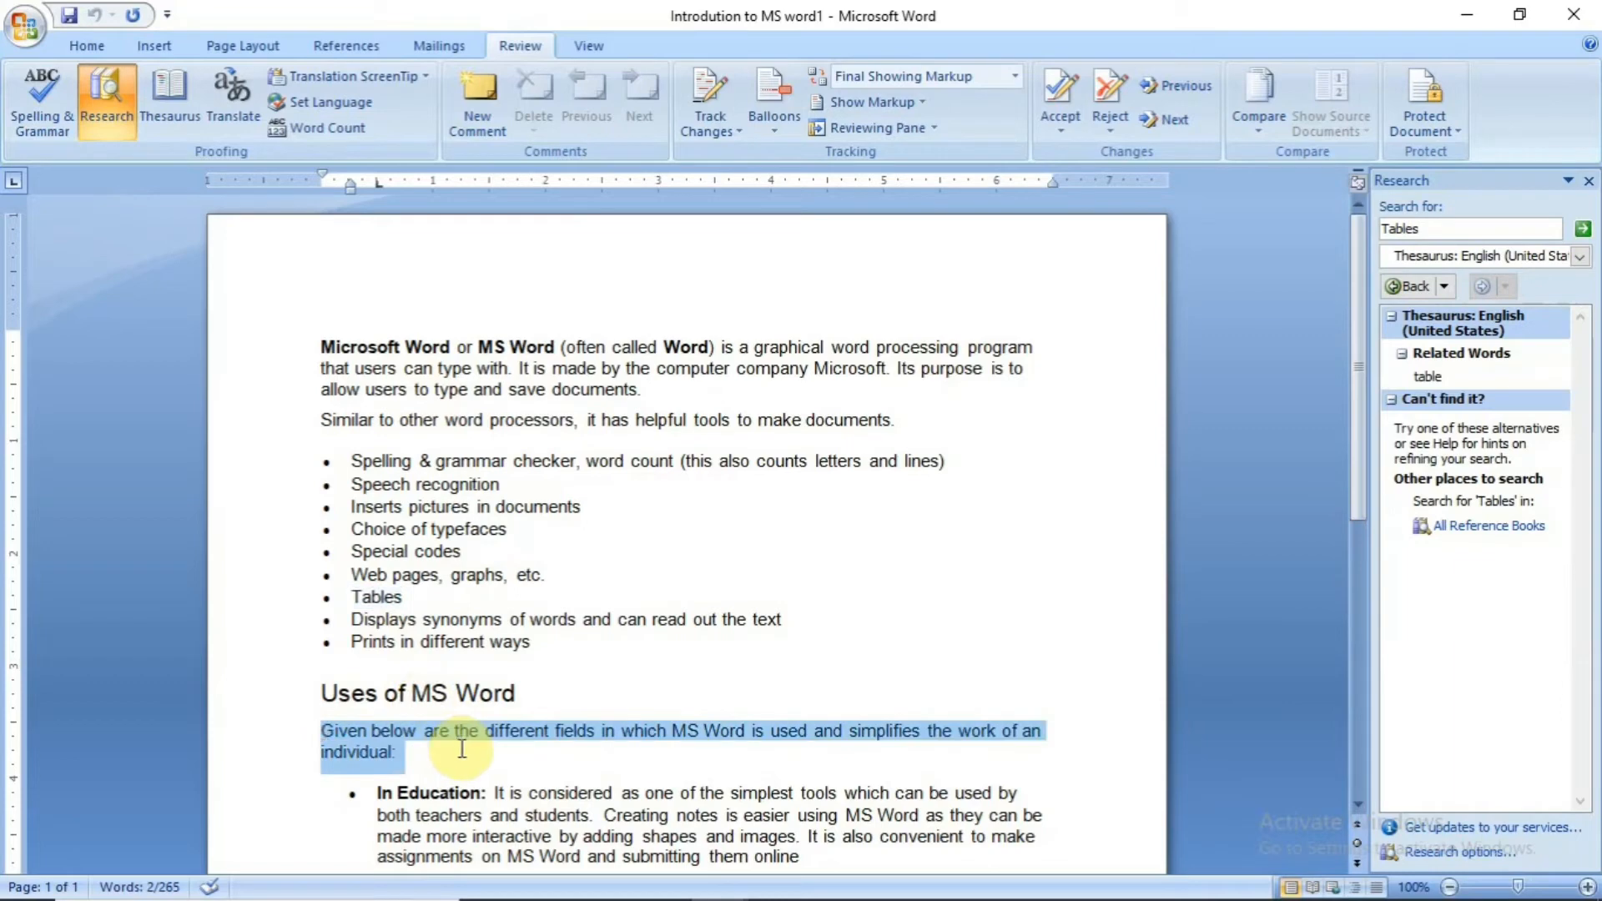
left_click(227, 127)
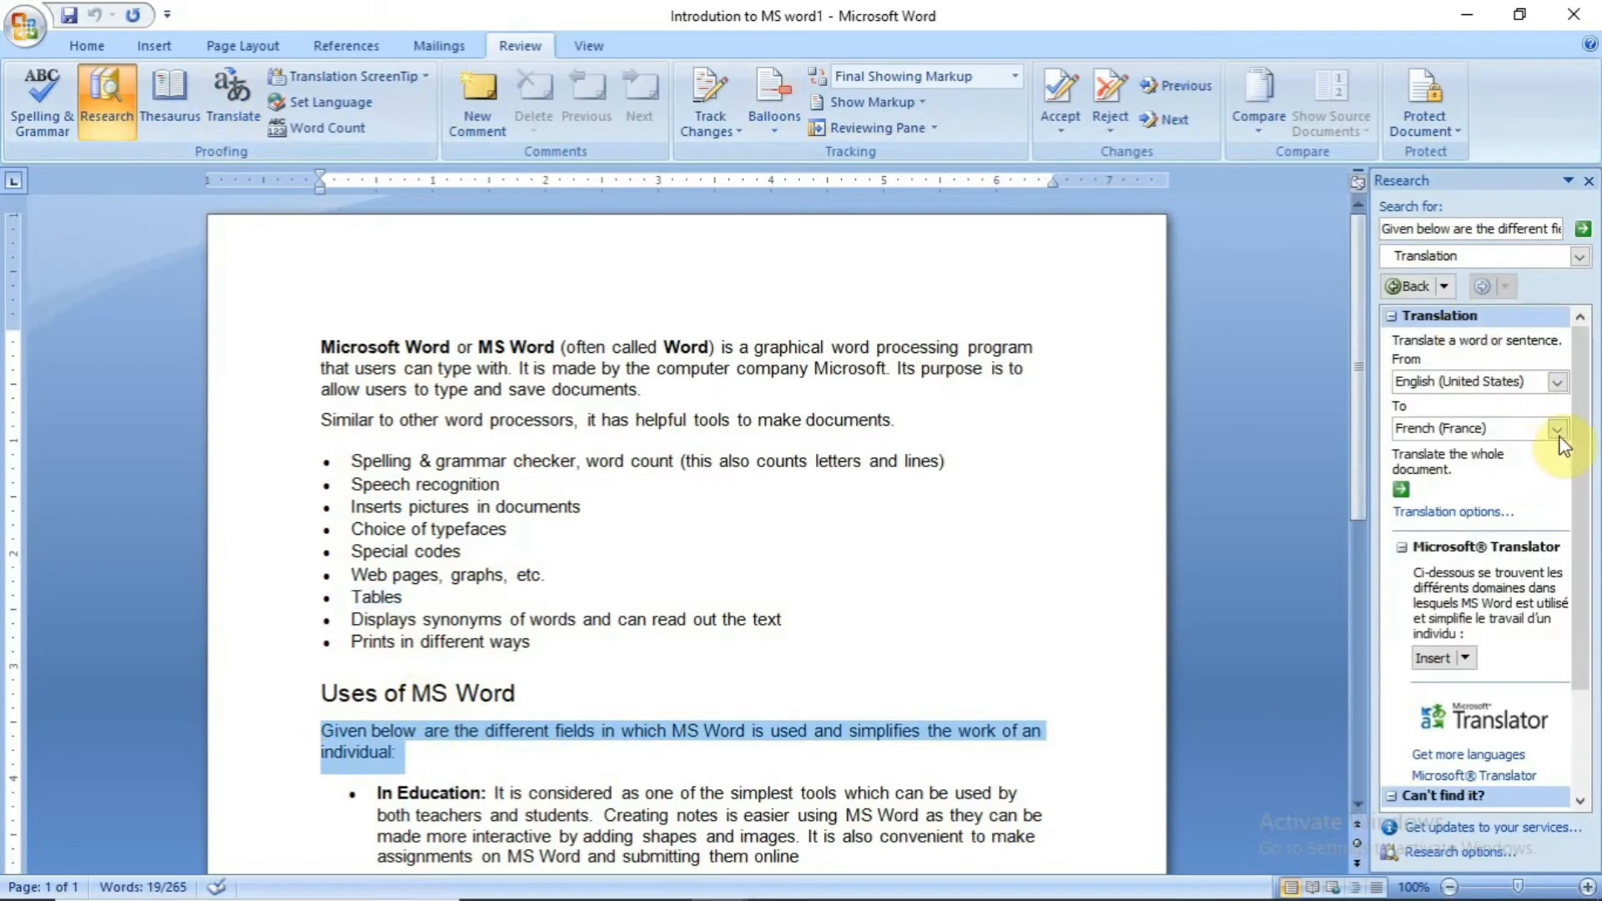
left_click(1557, 429)
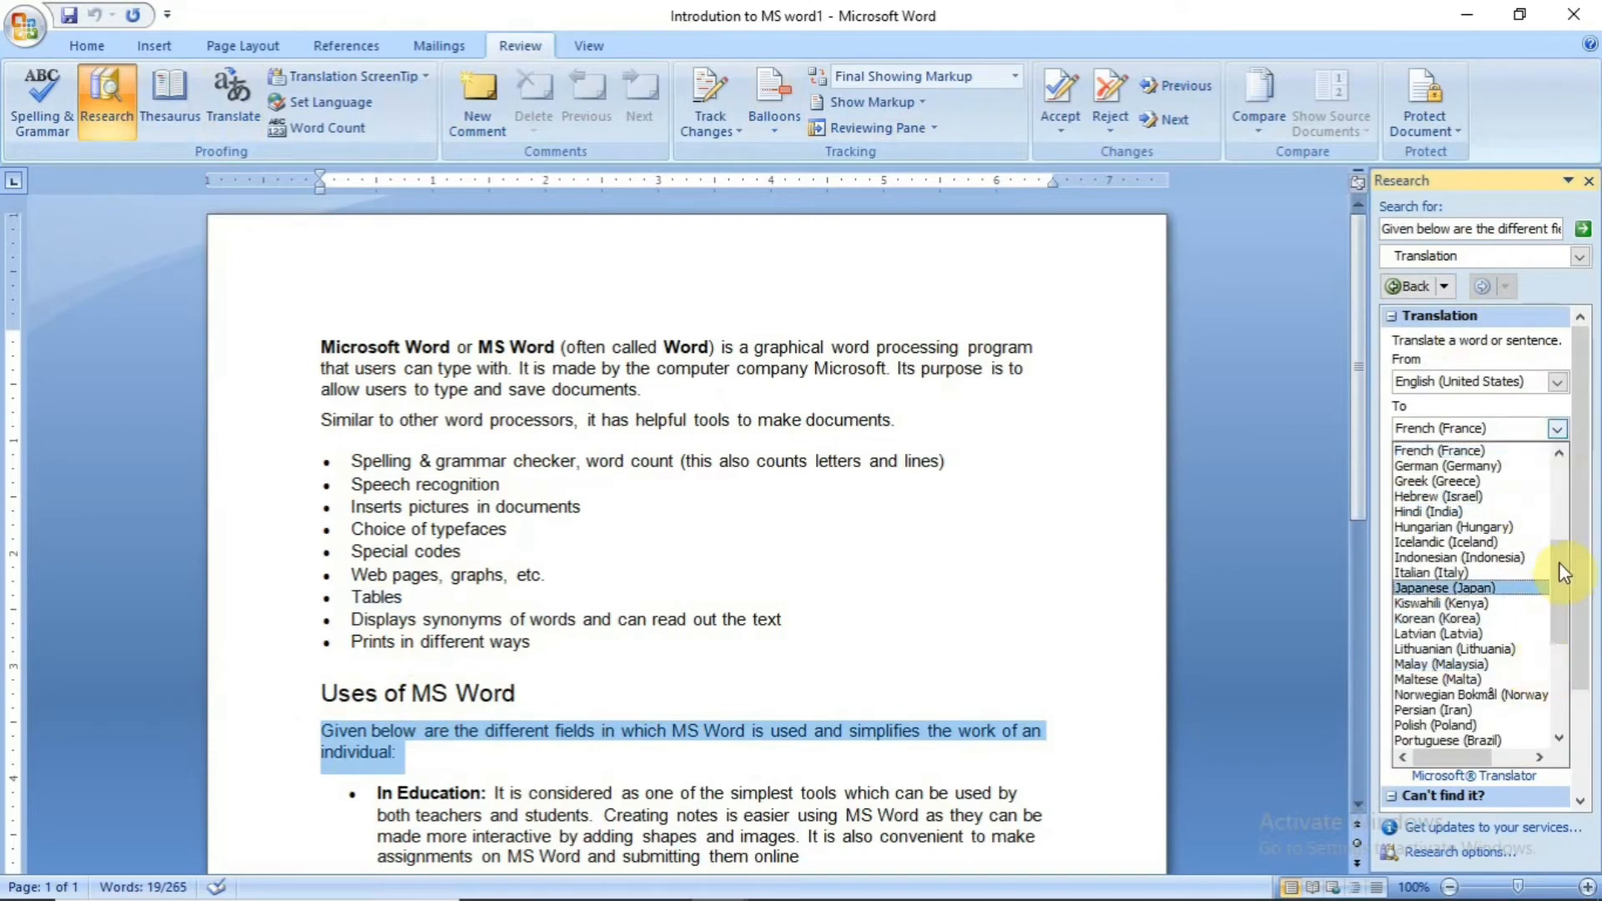
left_click_drag(1561, 554, 1567, 637)
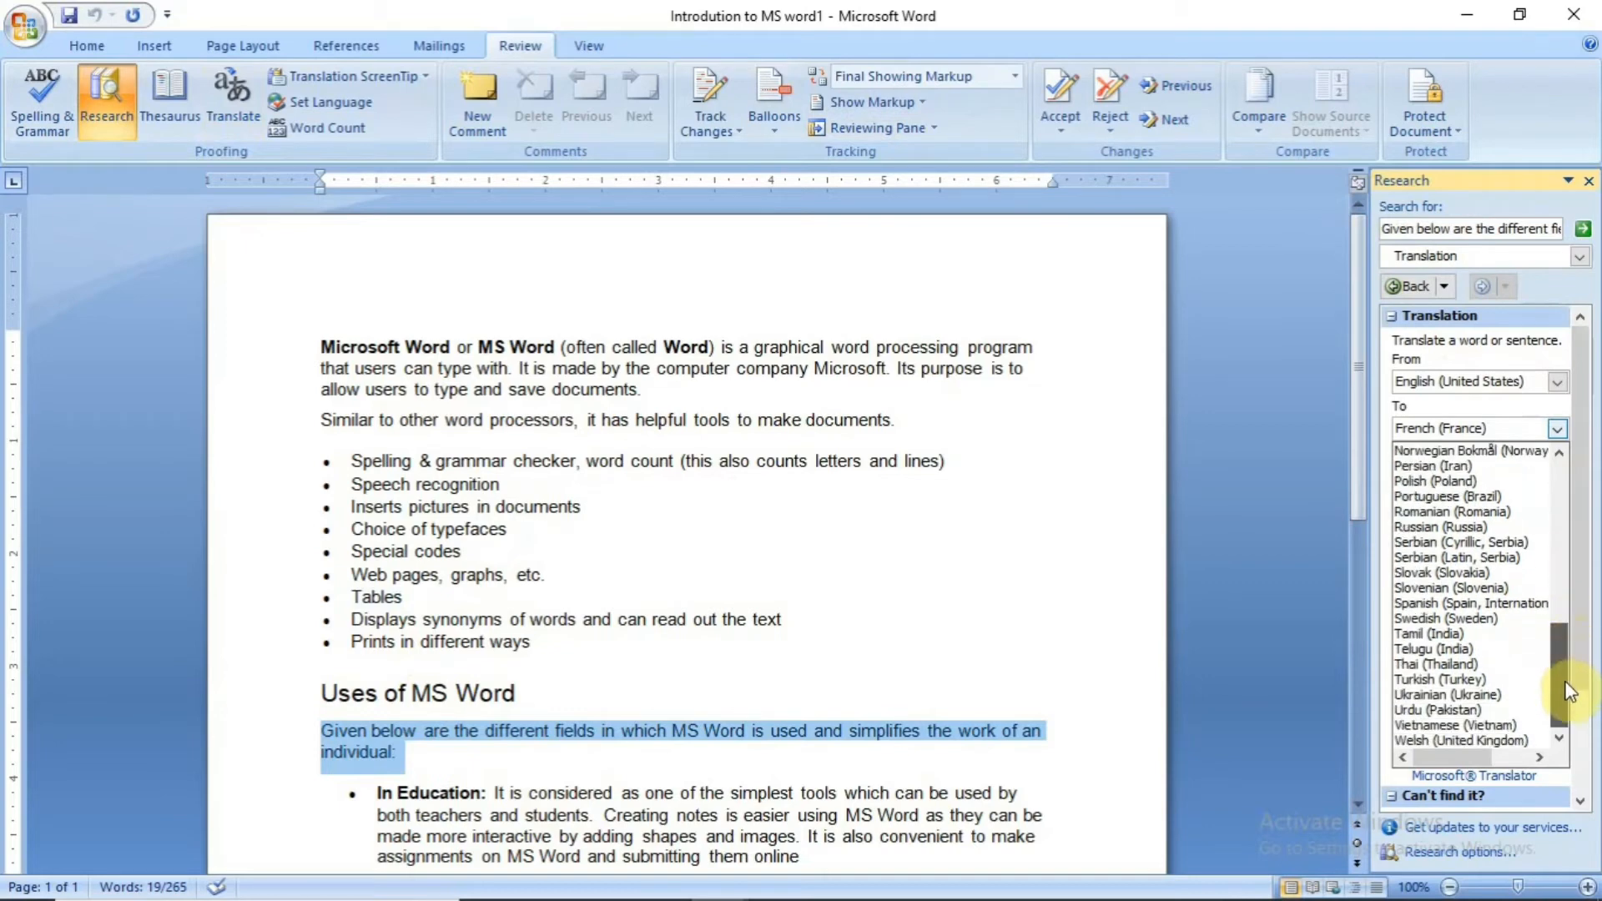
left_click_drag(1561, 656, 1550, 542)
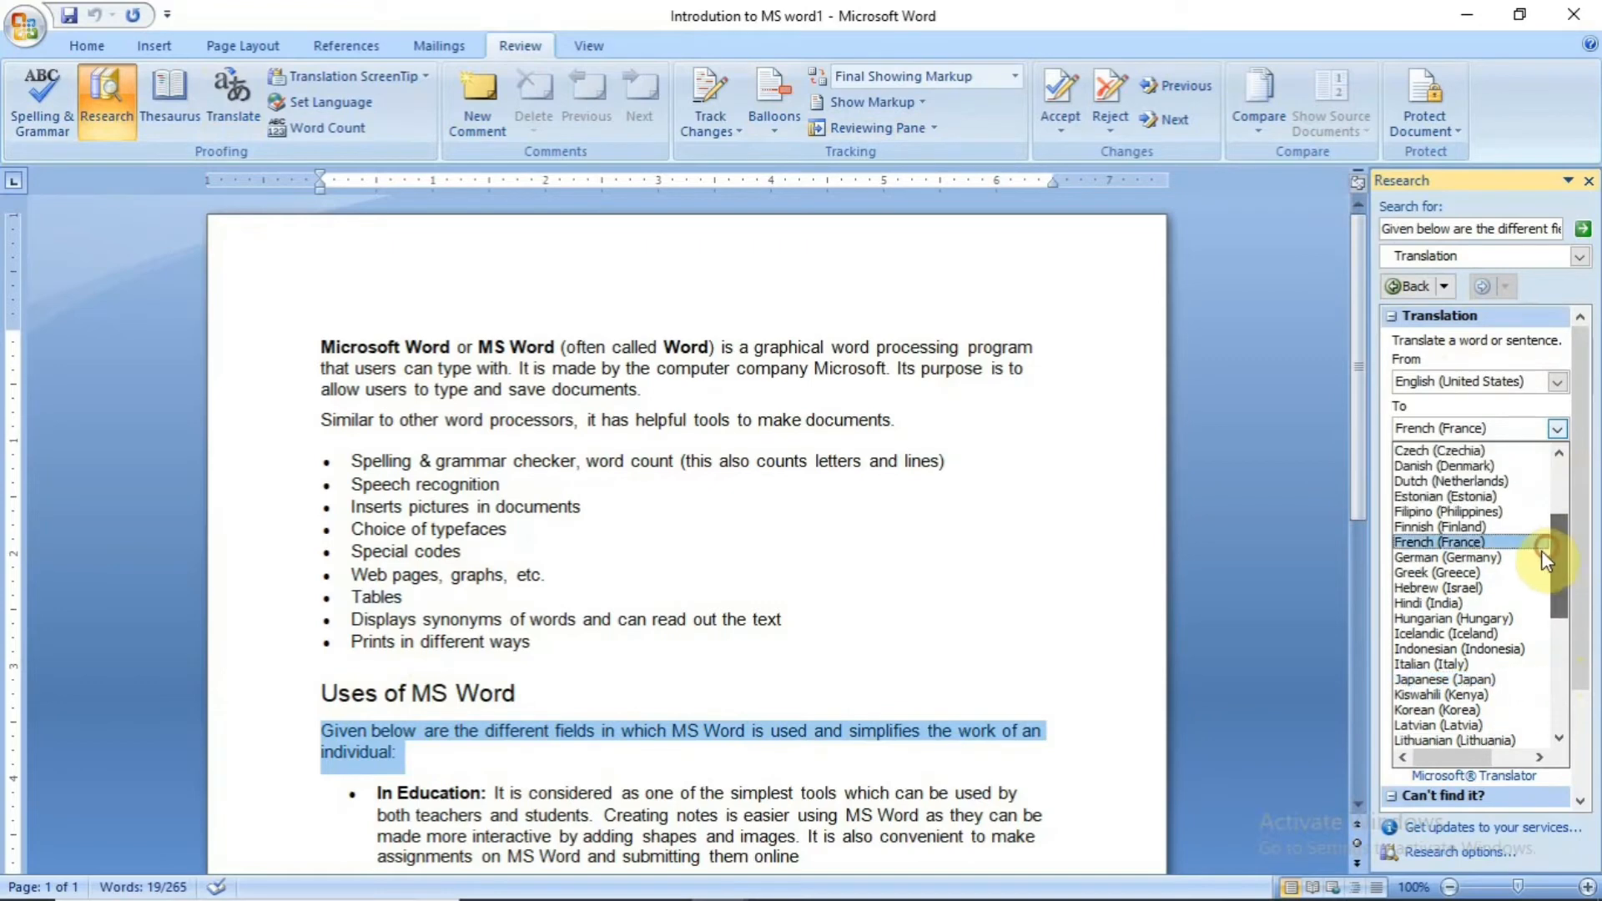
left_click(1480, 604)
left_click(1437, 653)
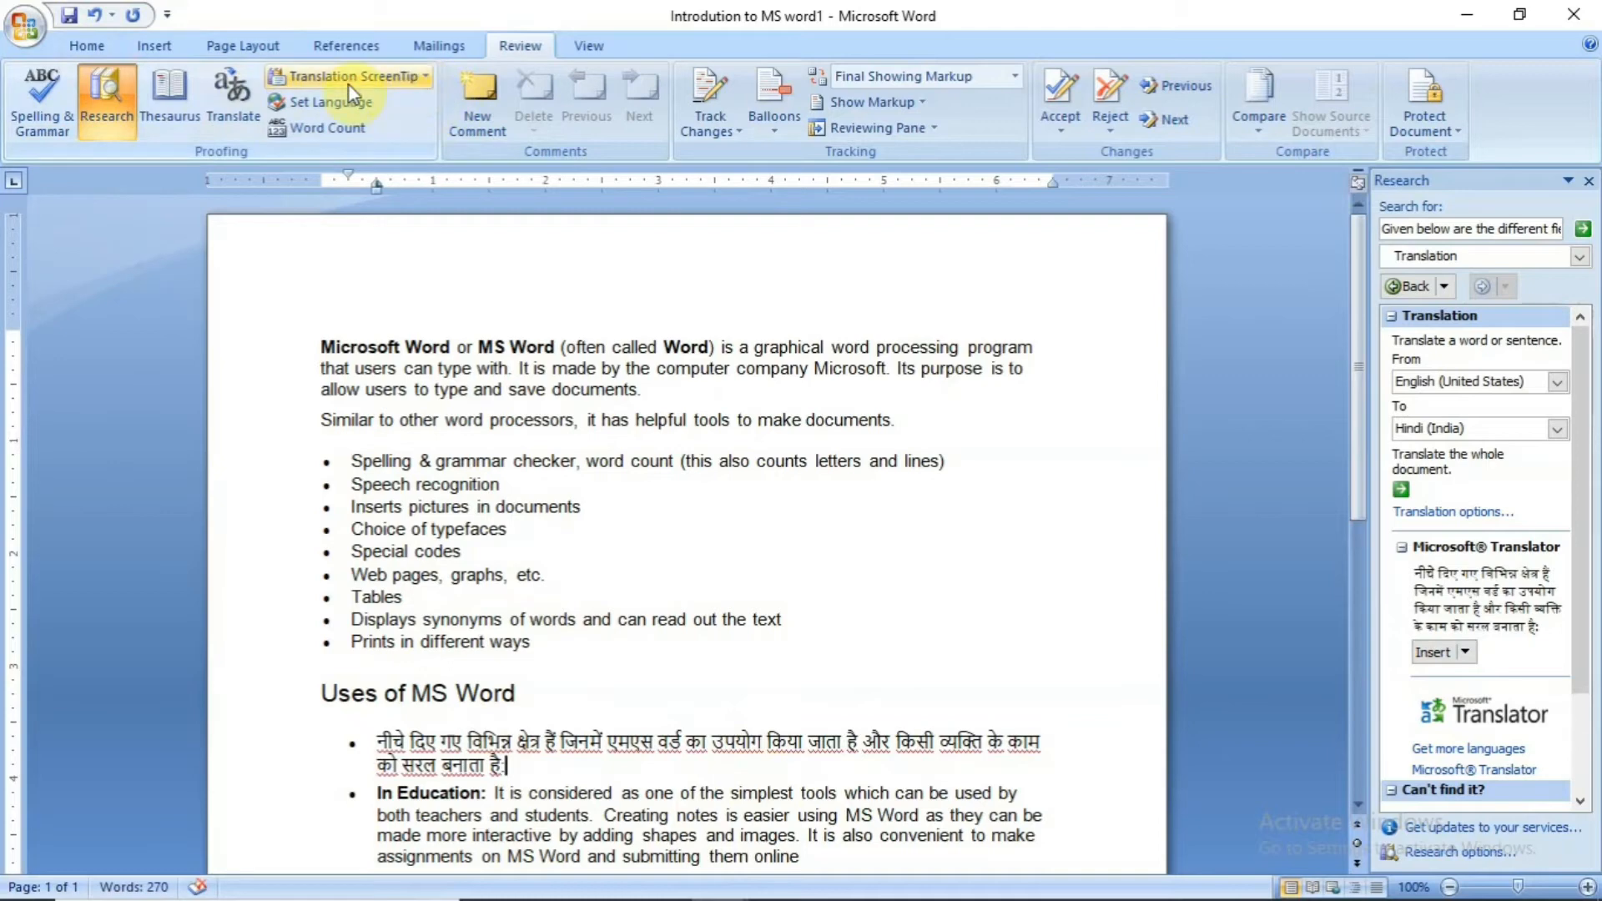
Step: Check the document's word count statistics and close them
left_click(343, 134)
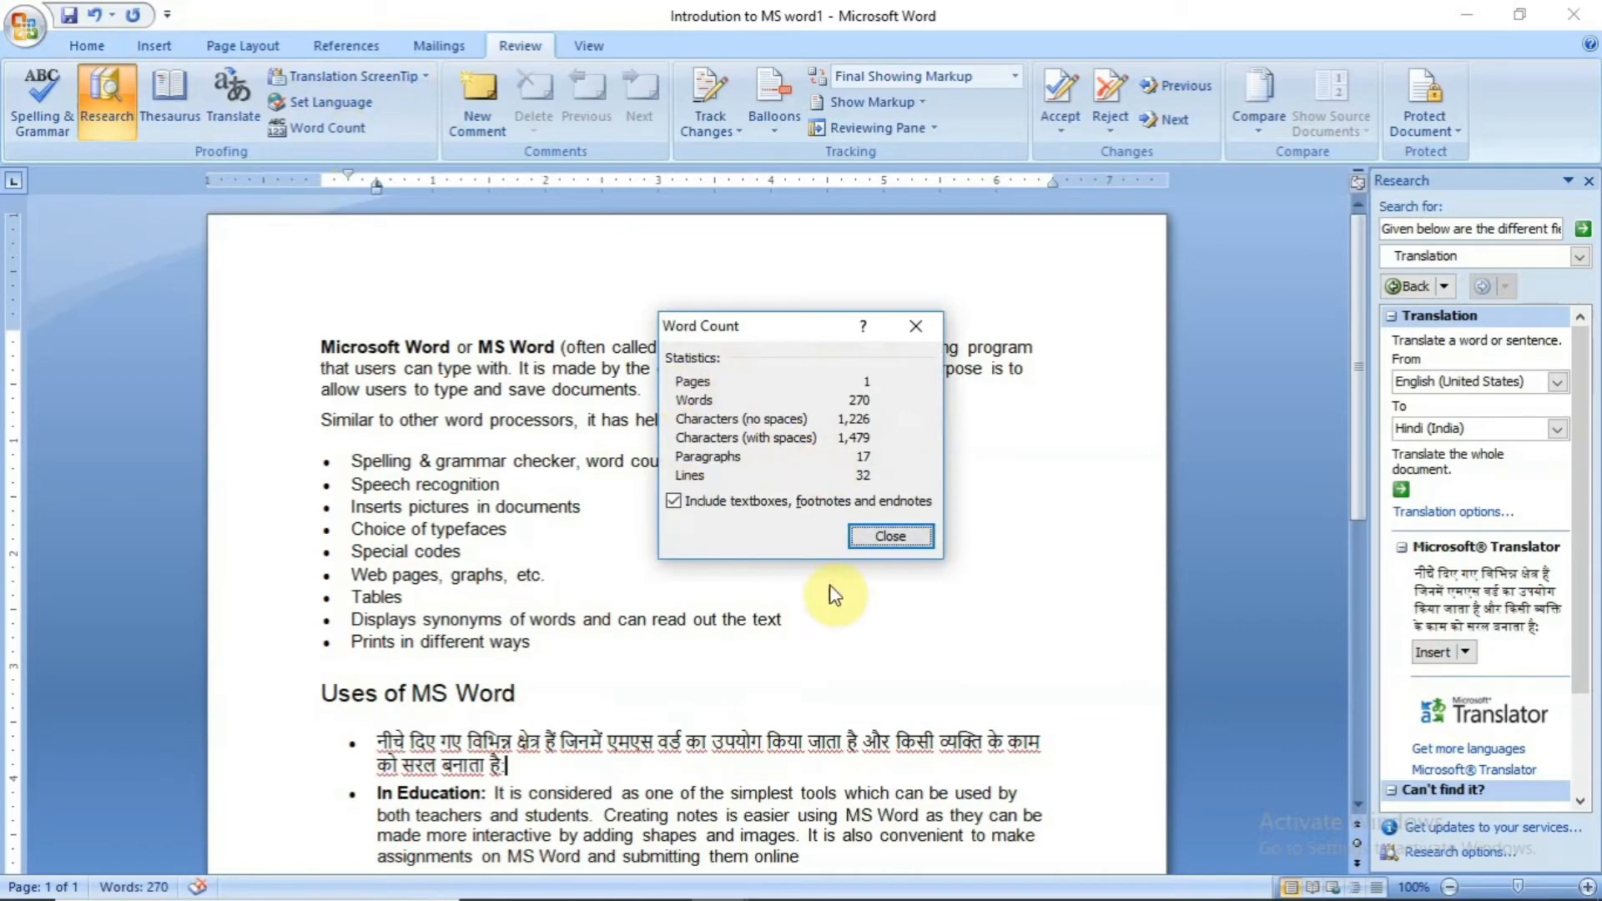
left_click(890, 537)
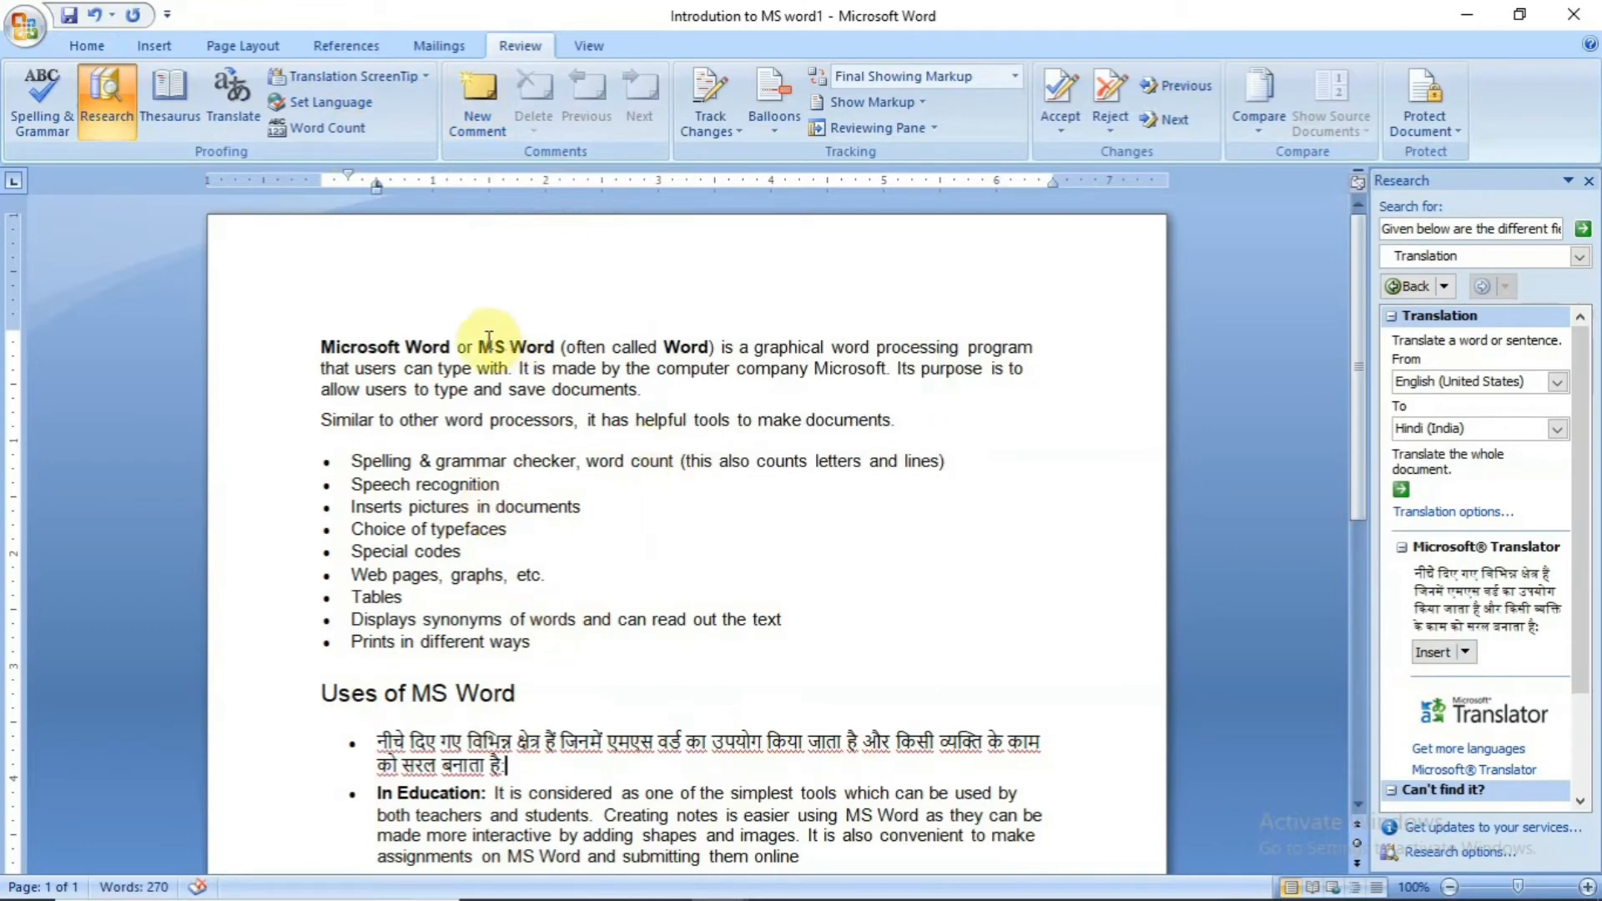
Step: Remove "(often called Word)" from the first paragraph and attach the copied text "often called Word" as a comment on "MS Word"
left_click_drag(563, 347, 712, 348)
key("ctrl+c")
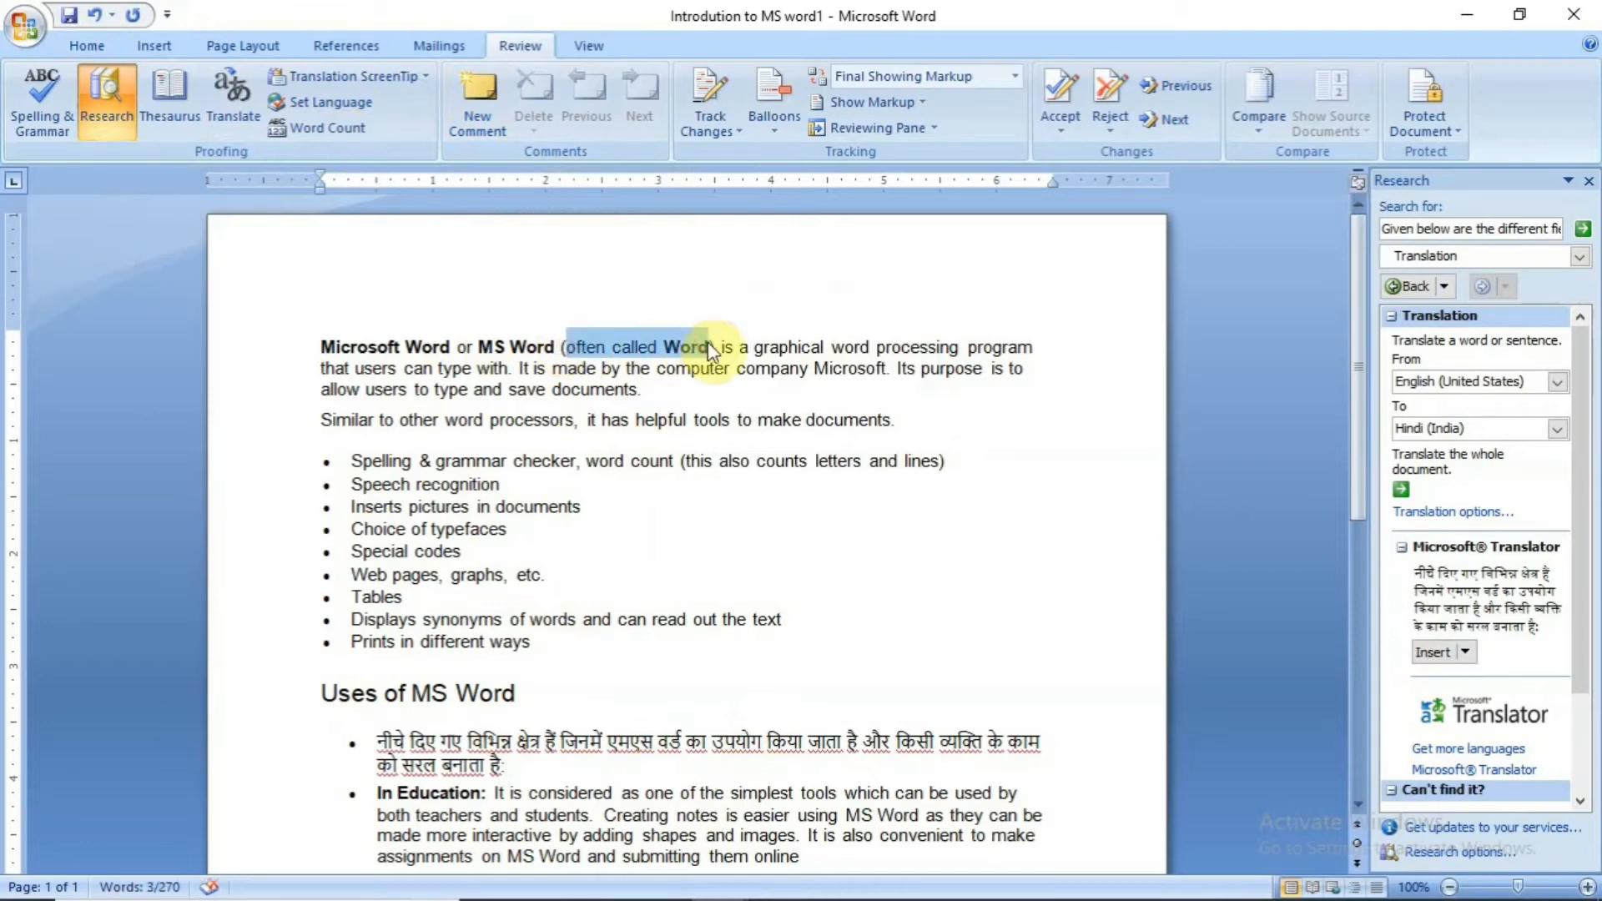
key("Delete")
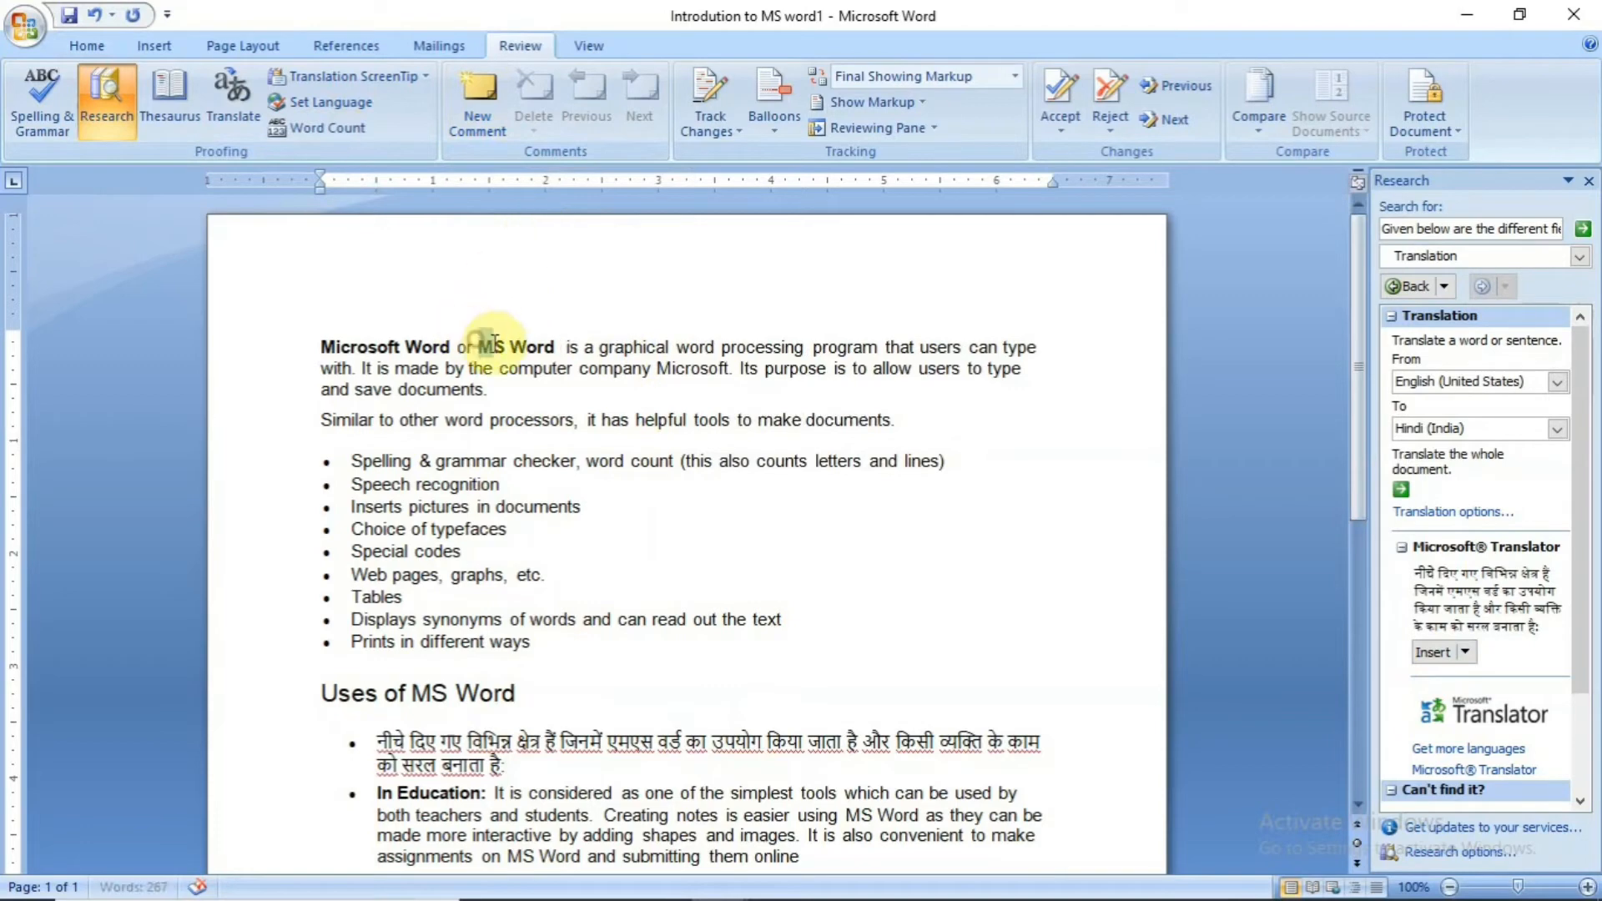
left_click_drag(494, 345, 555, 348)
left_click(479, 123)
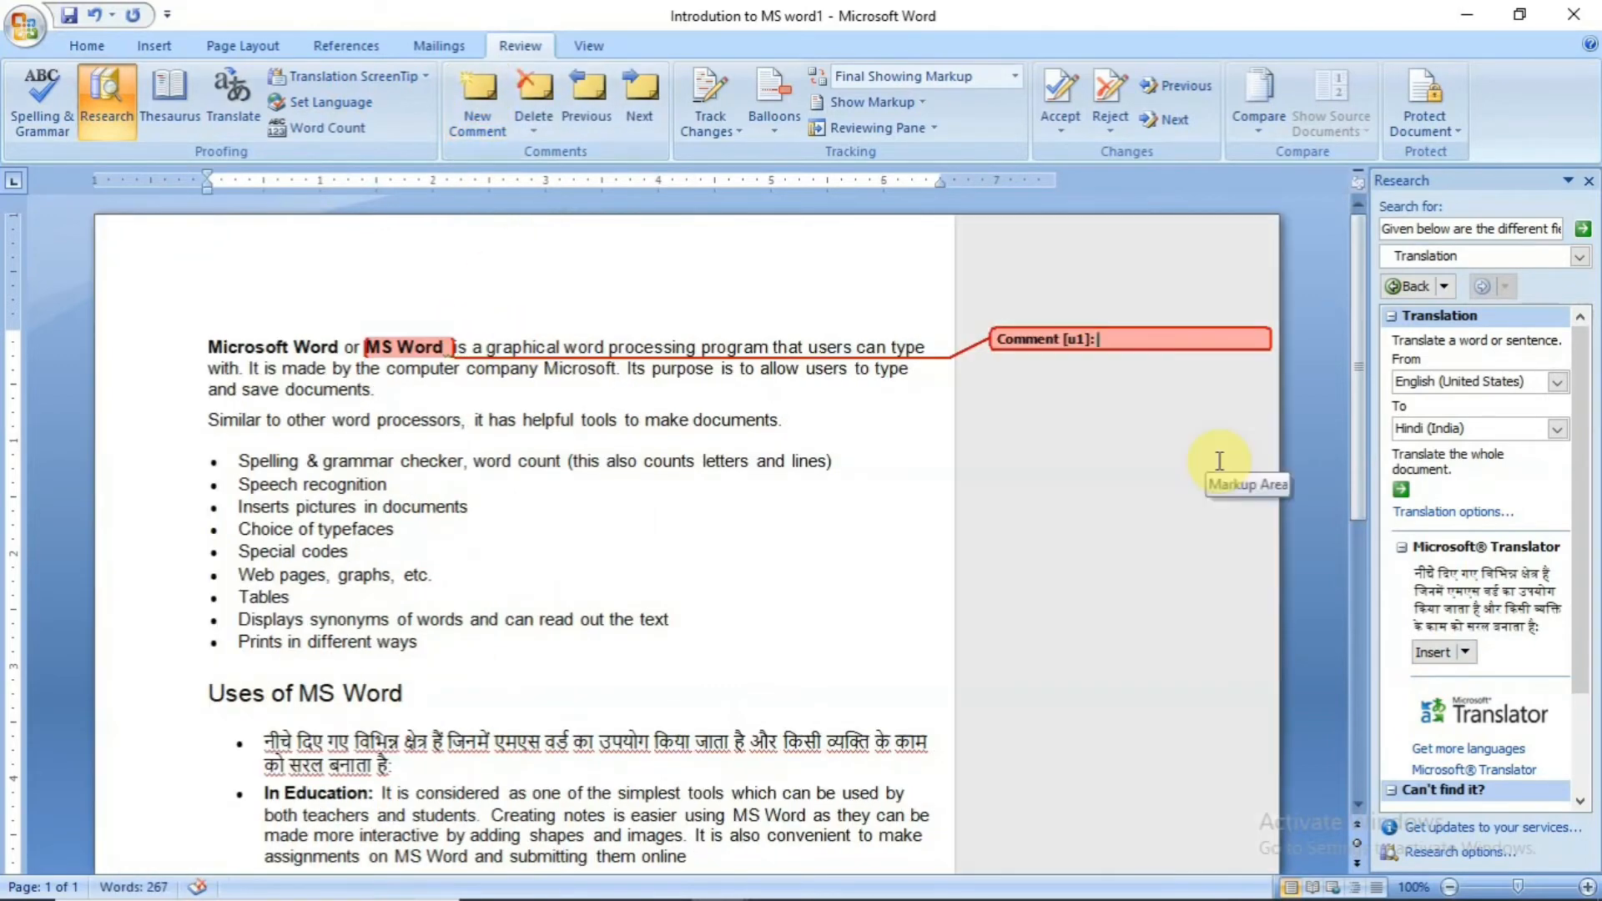
key("ctrl+v")
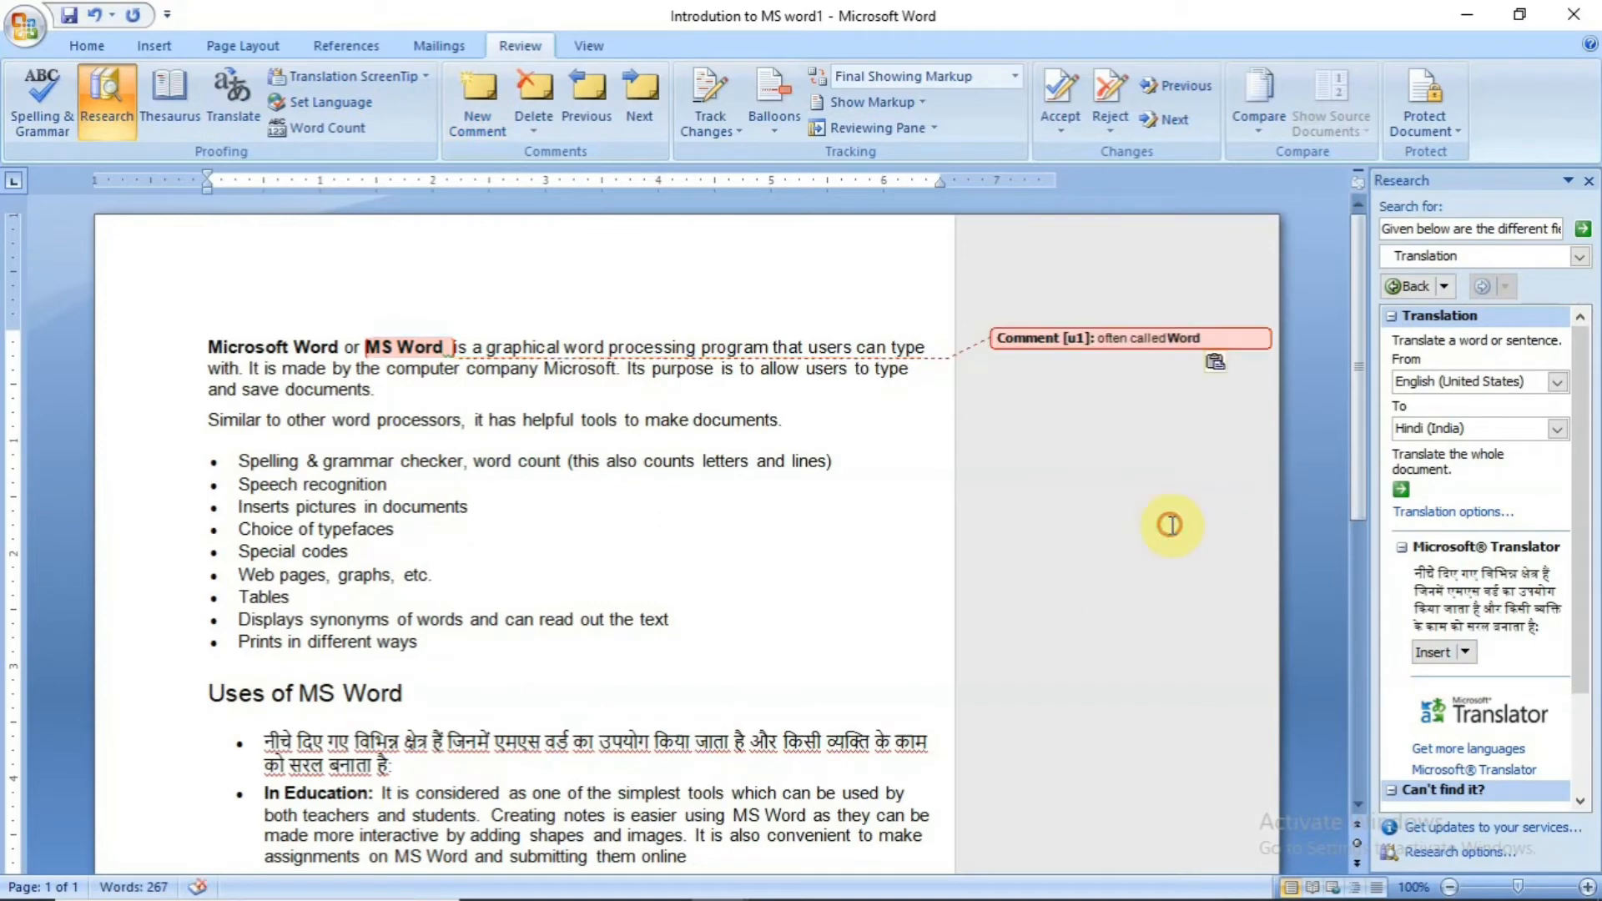
left_click(381, 594)
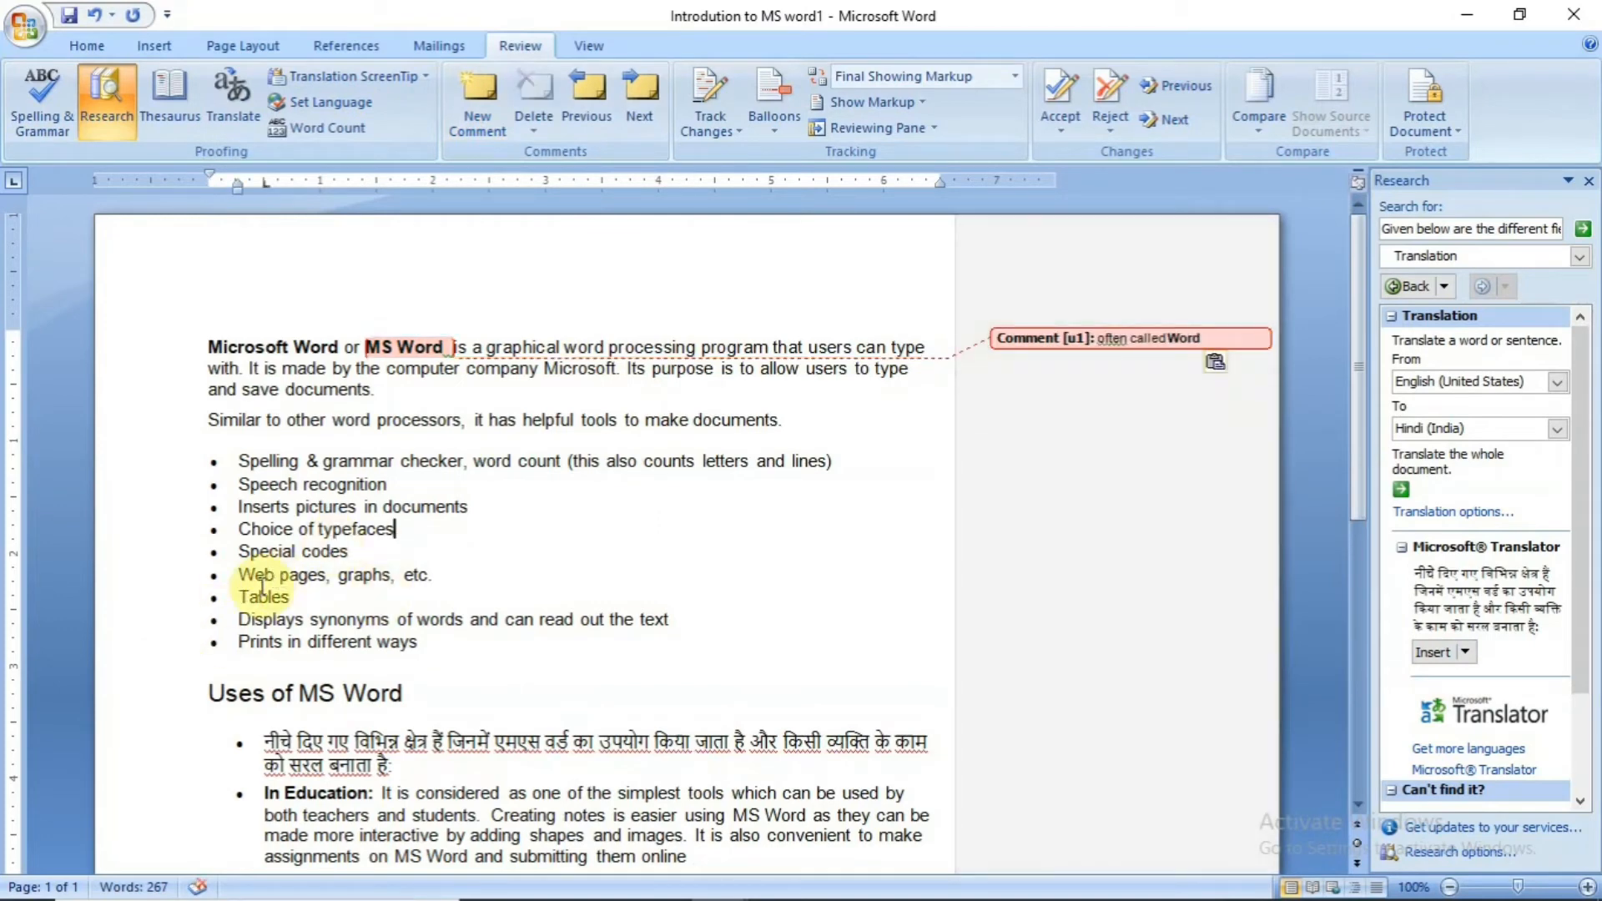
Step: Add the comment "combination of rows & columns" to the bullet word "Tables"
left_click_drag(237, 595, 296, 597)
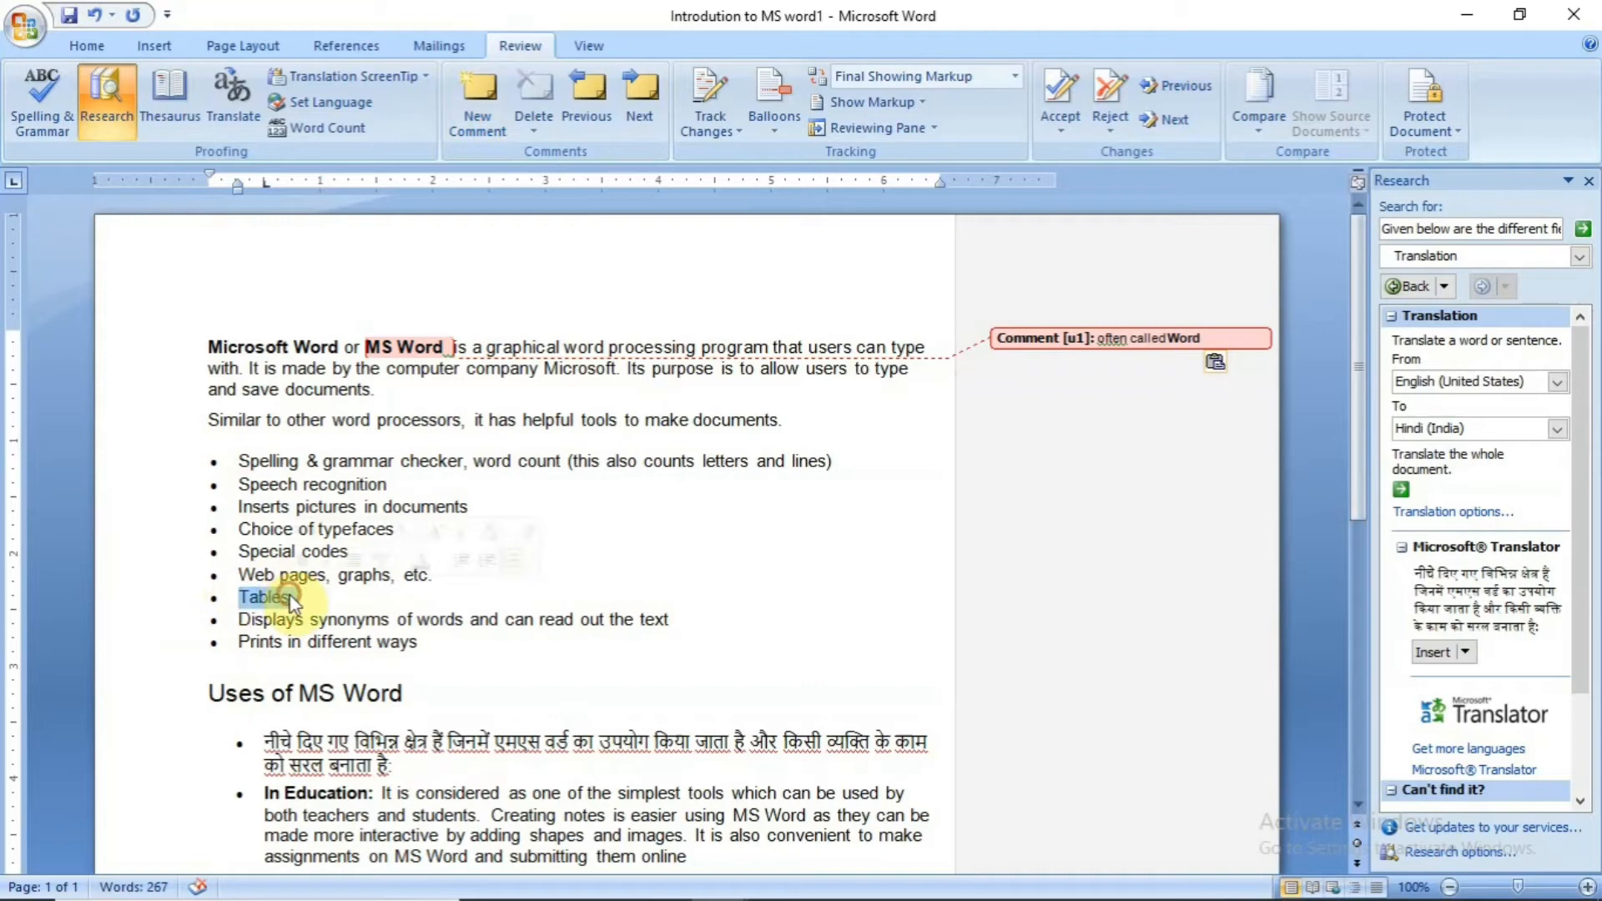
left_click(492, 109)
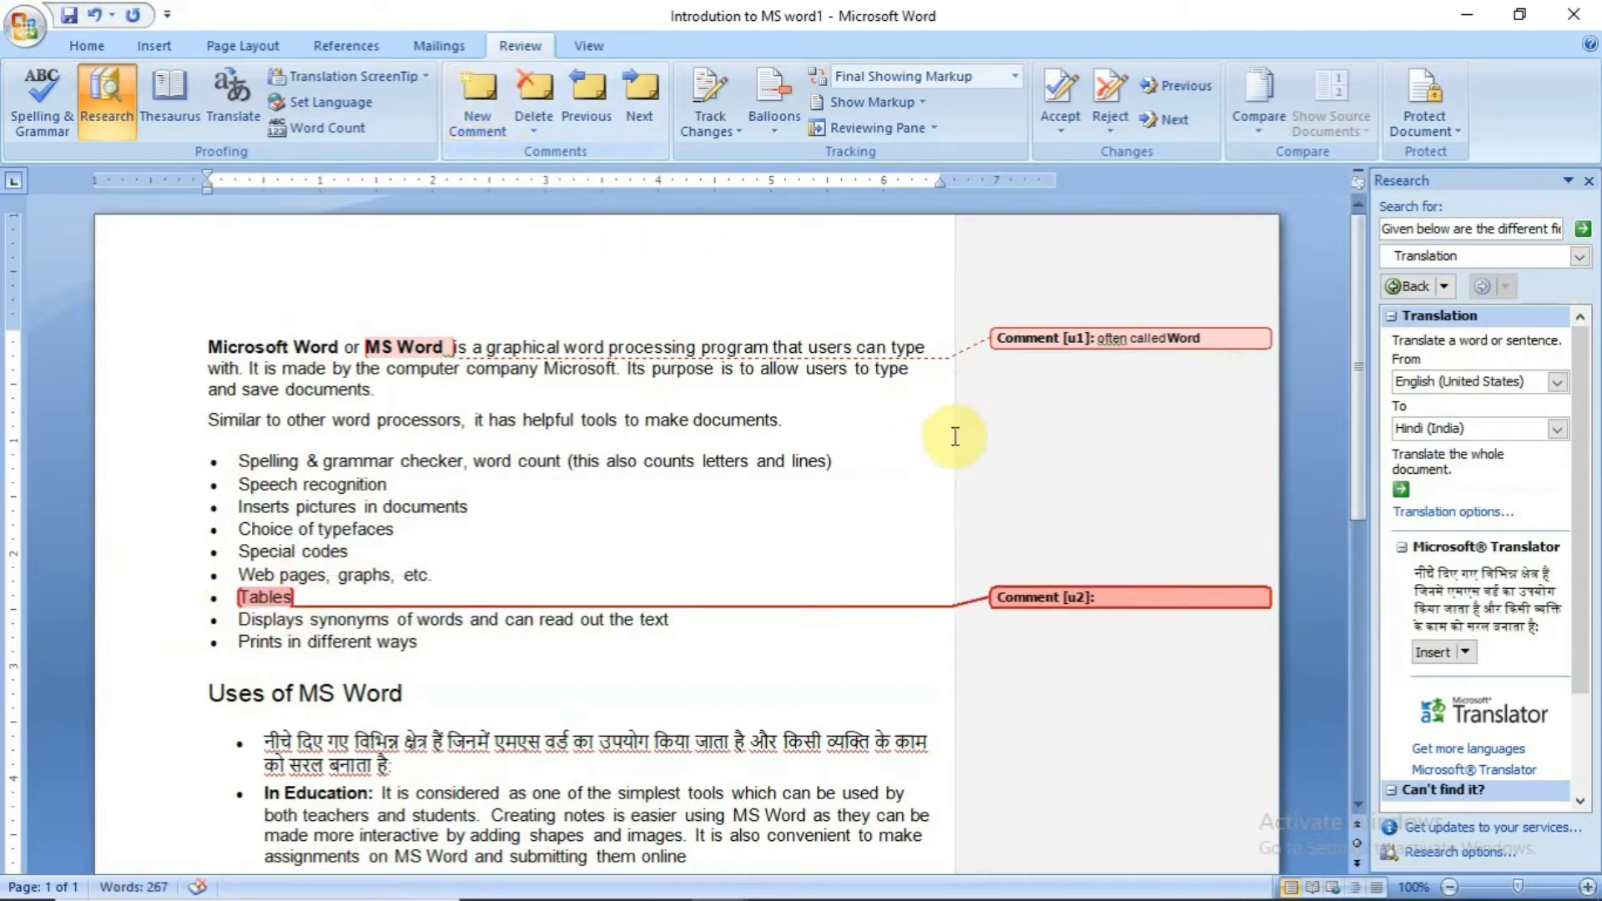
type("combination of rows & columns")
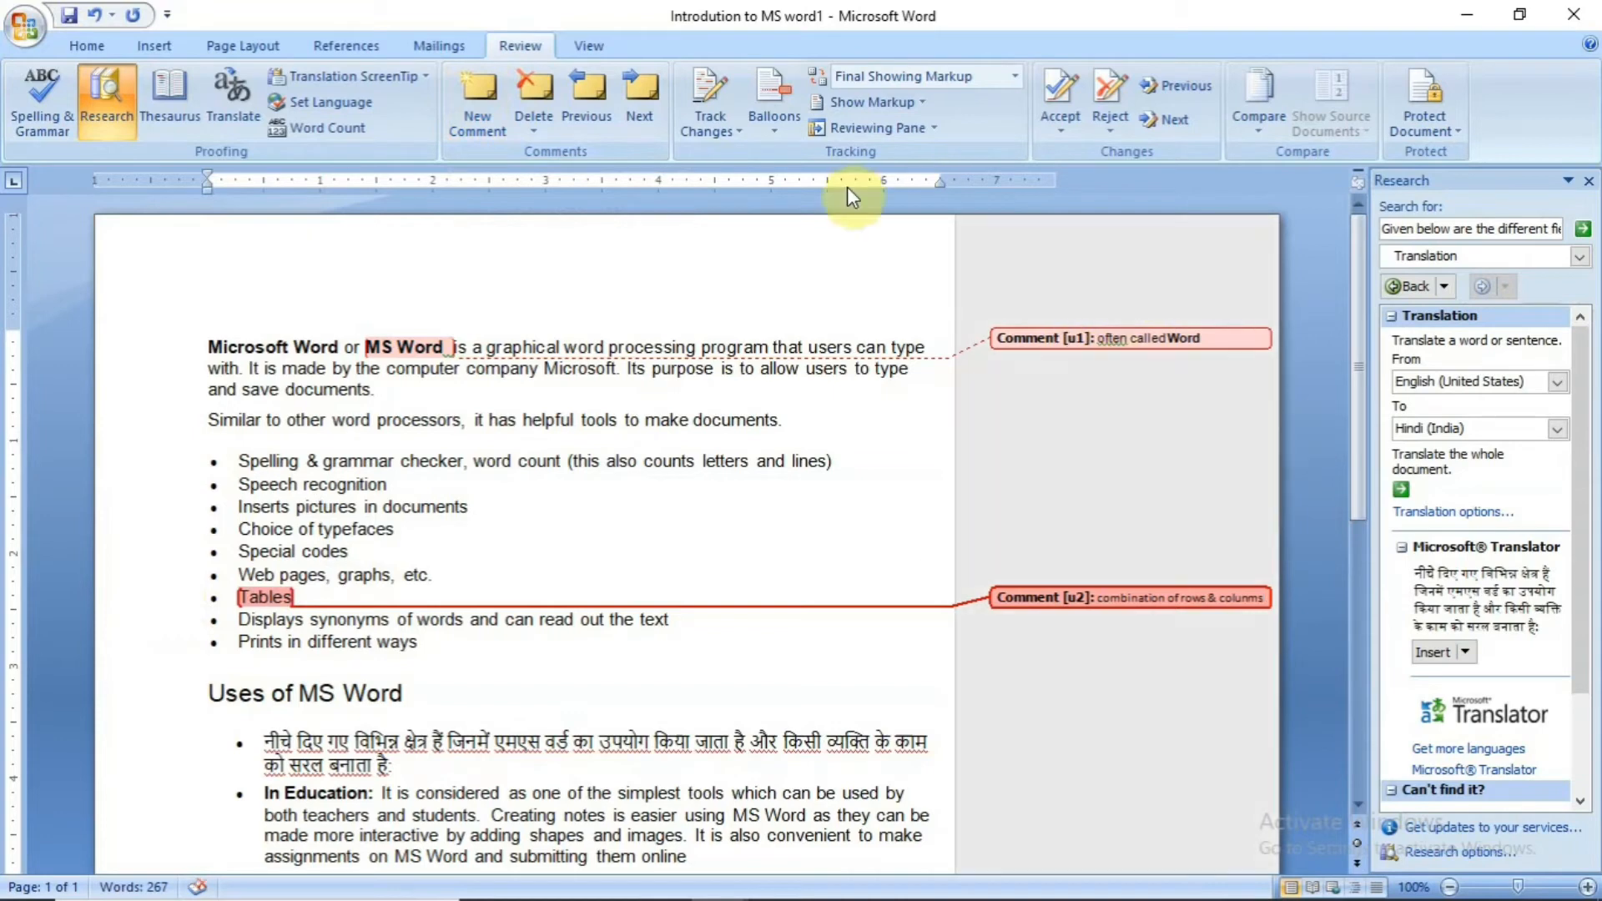
Step: Try displaying all revisions inline and settle on showing revisions in balloons
left_click(759, 118)
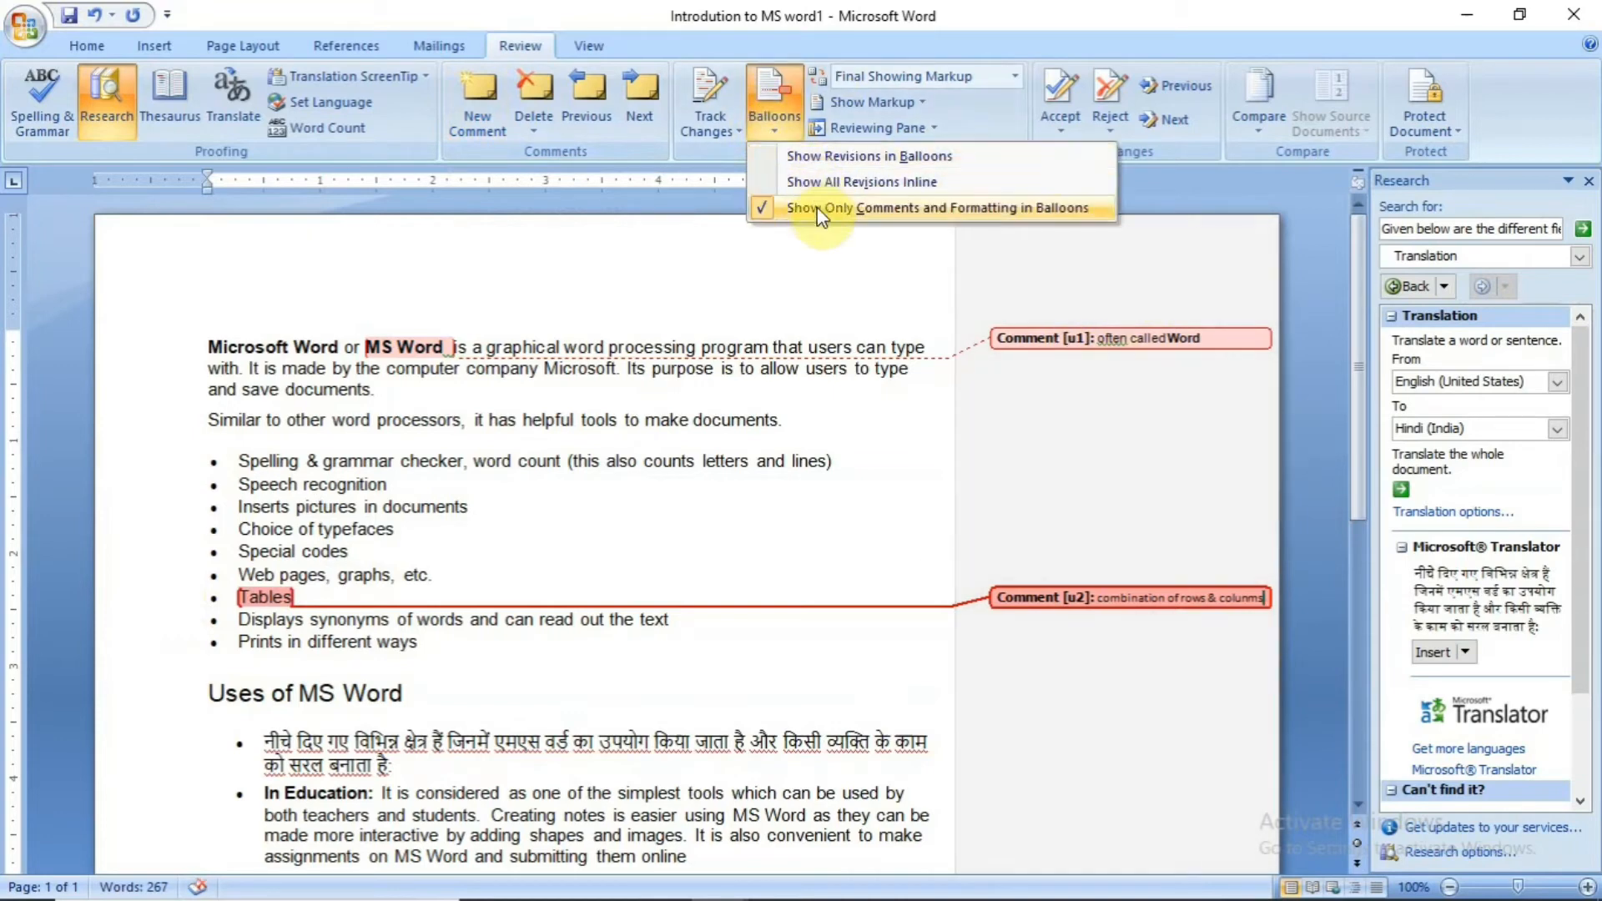
left_click(805, 151)
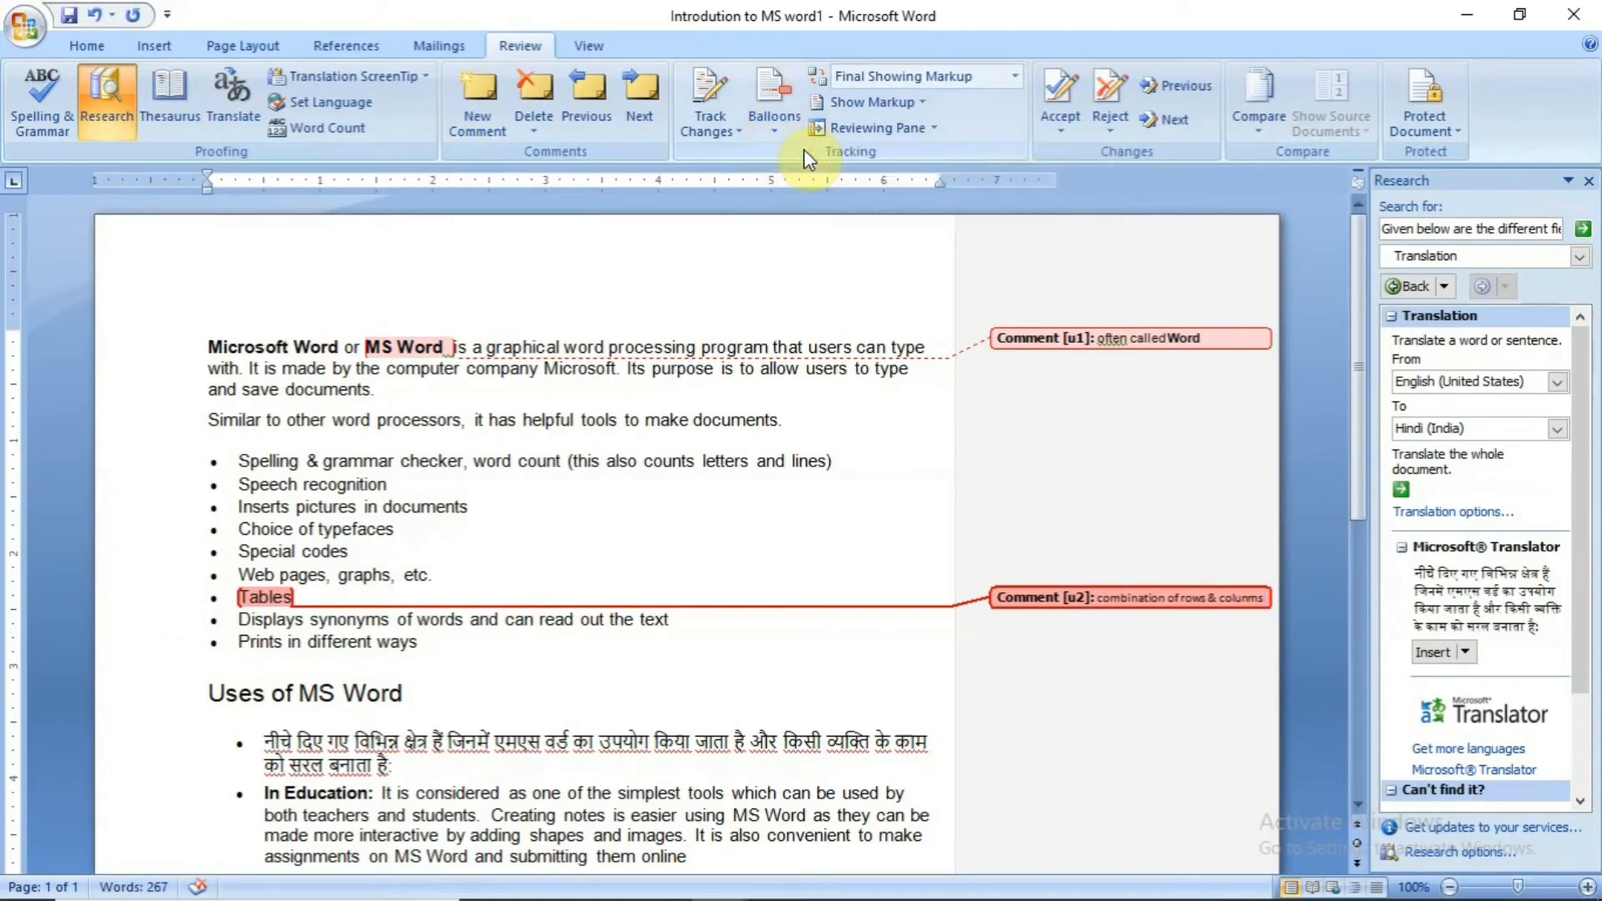
left_click(758, 99)
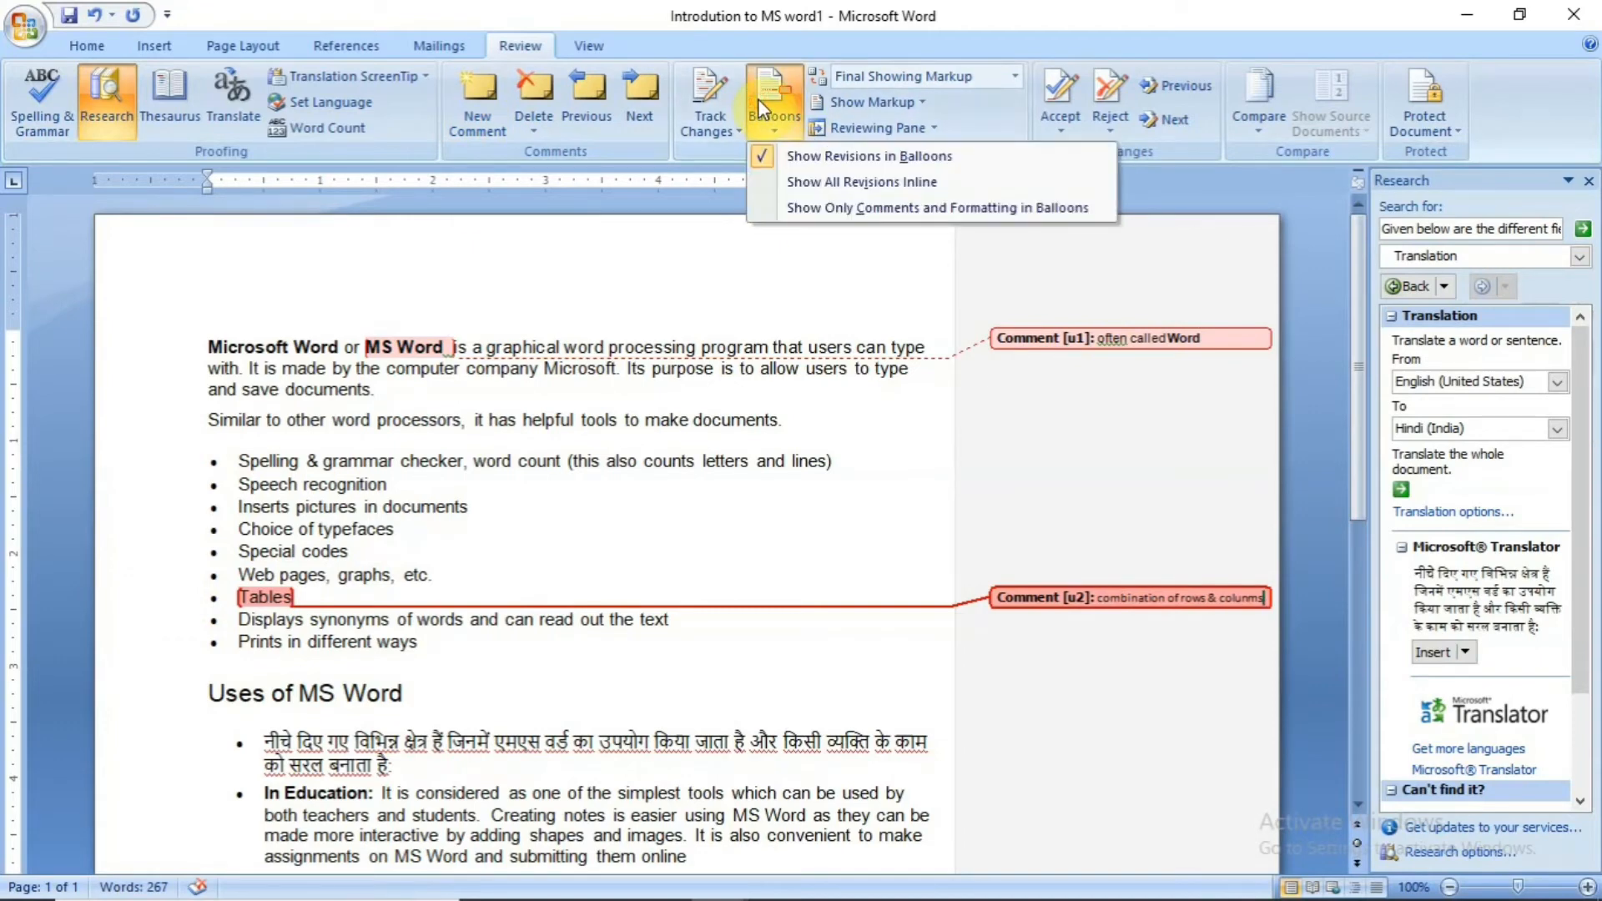
left_click(783, 182)
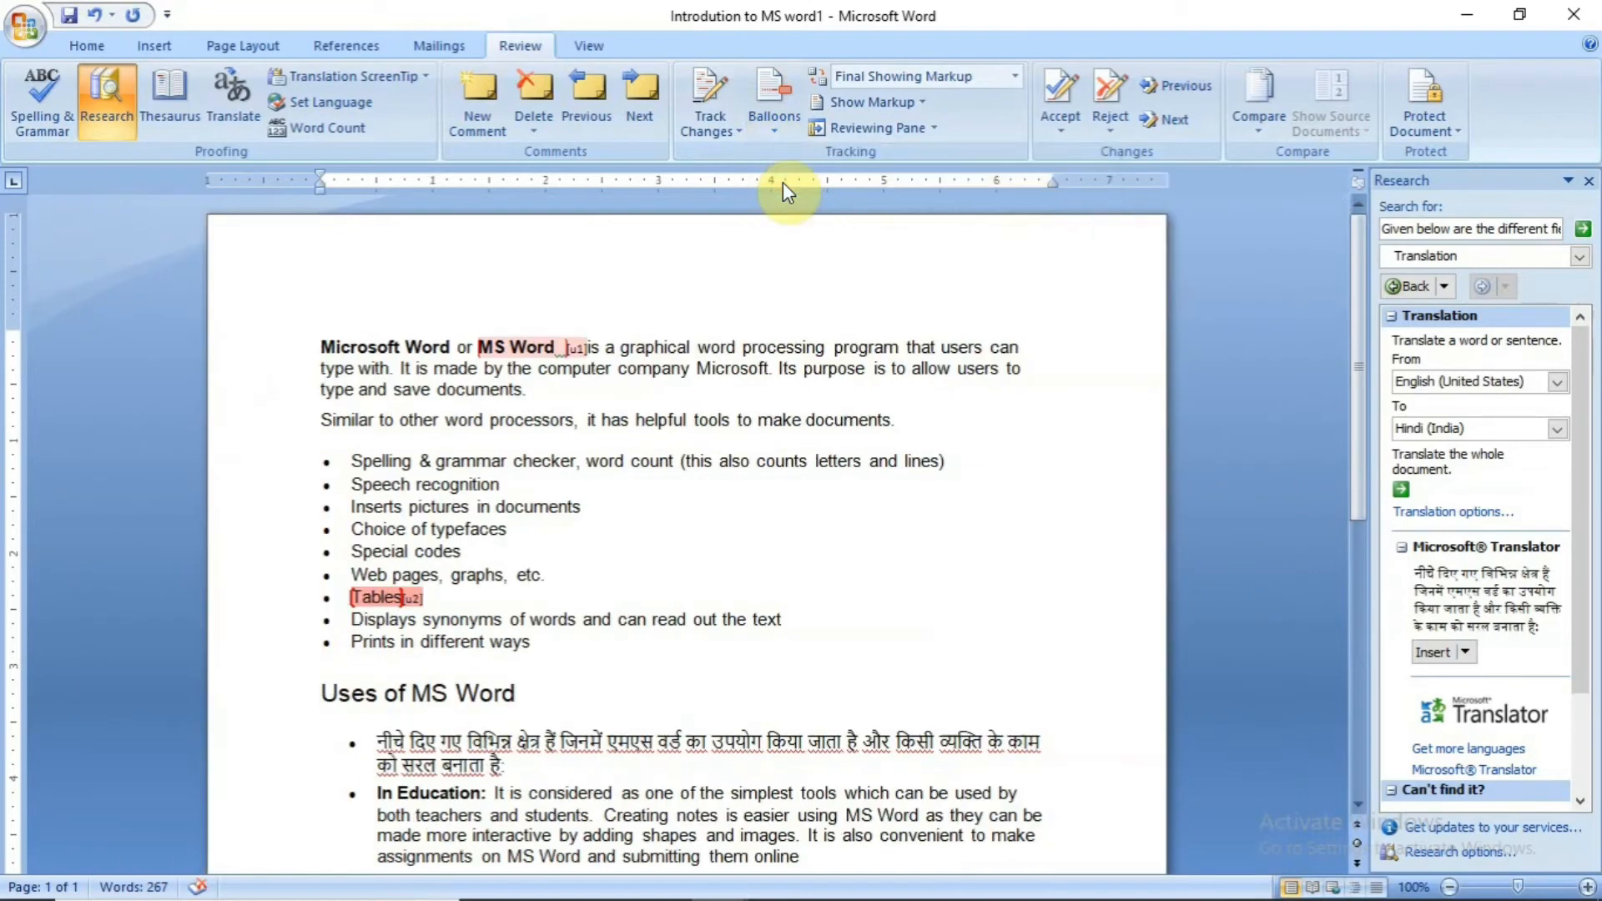
left_click(771, 110)
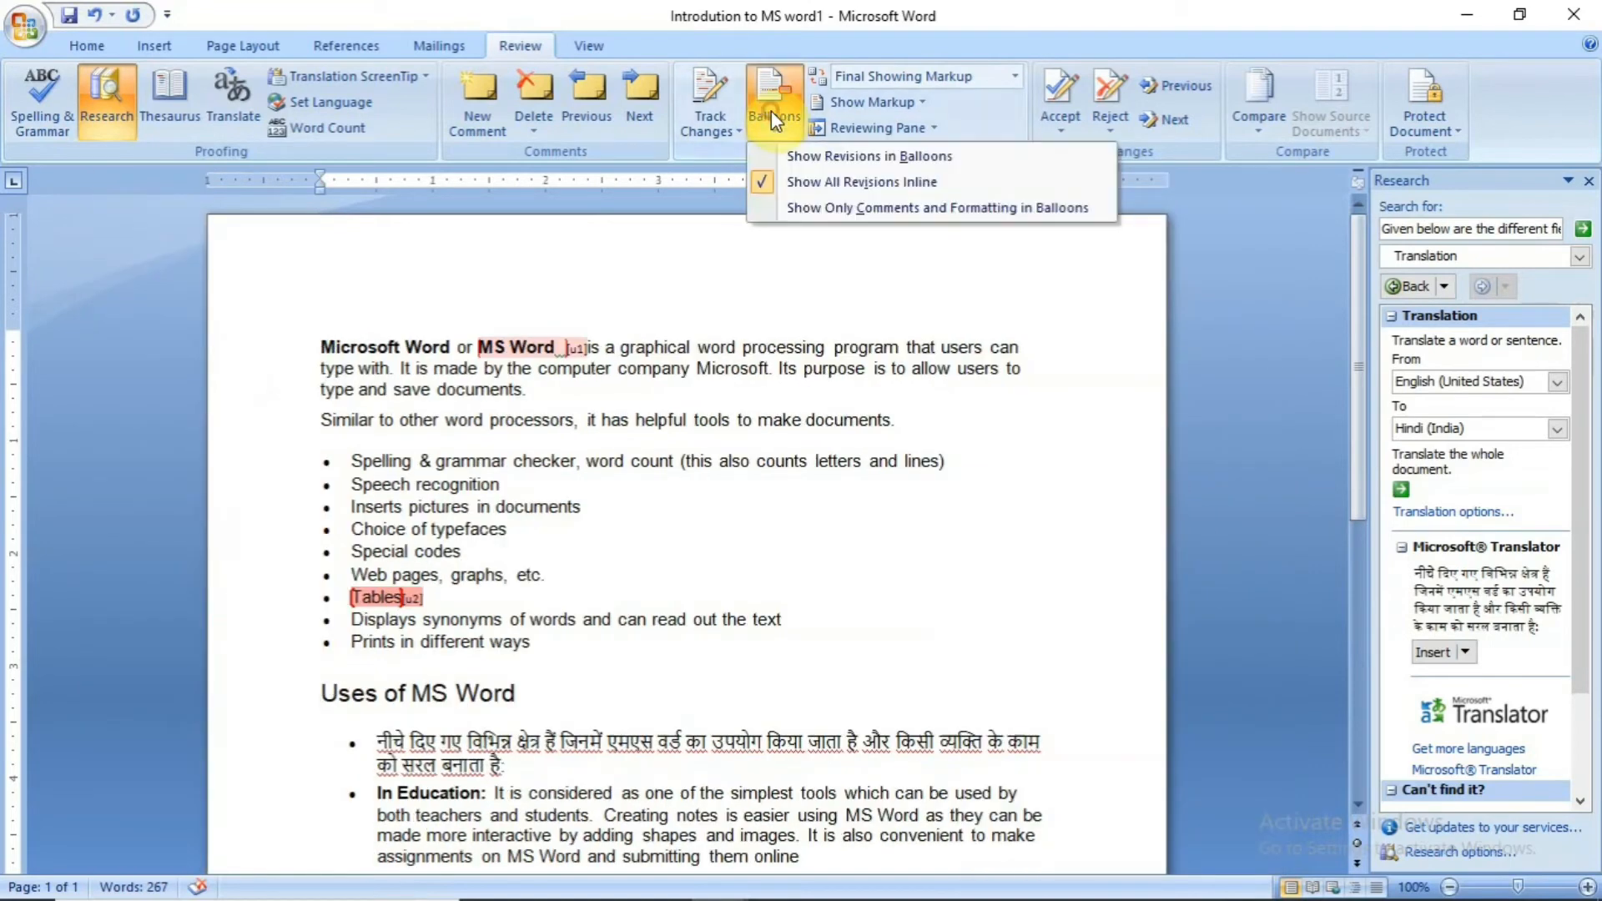
left_click(786, 155)
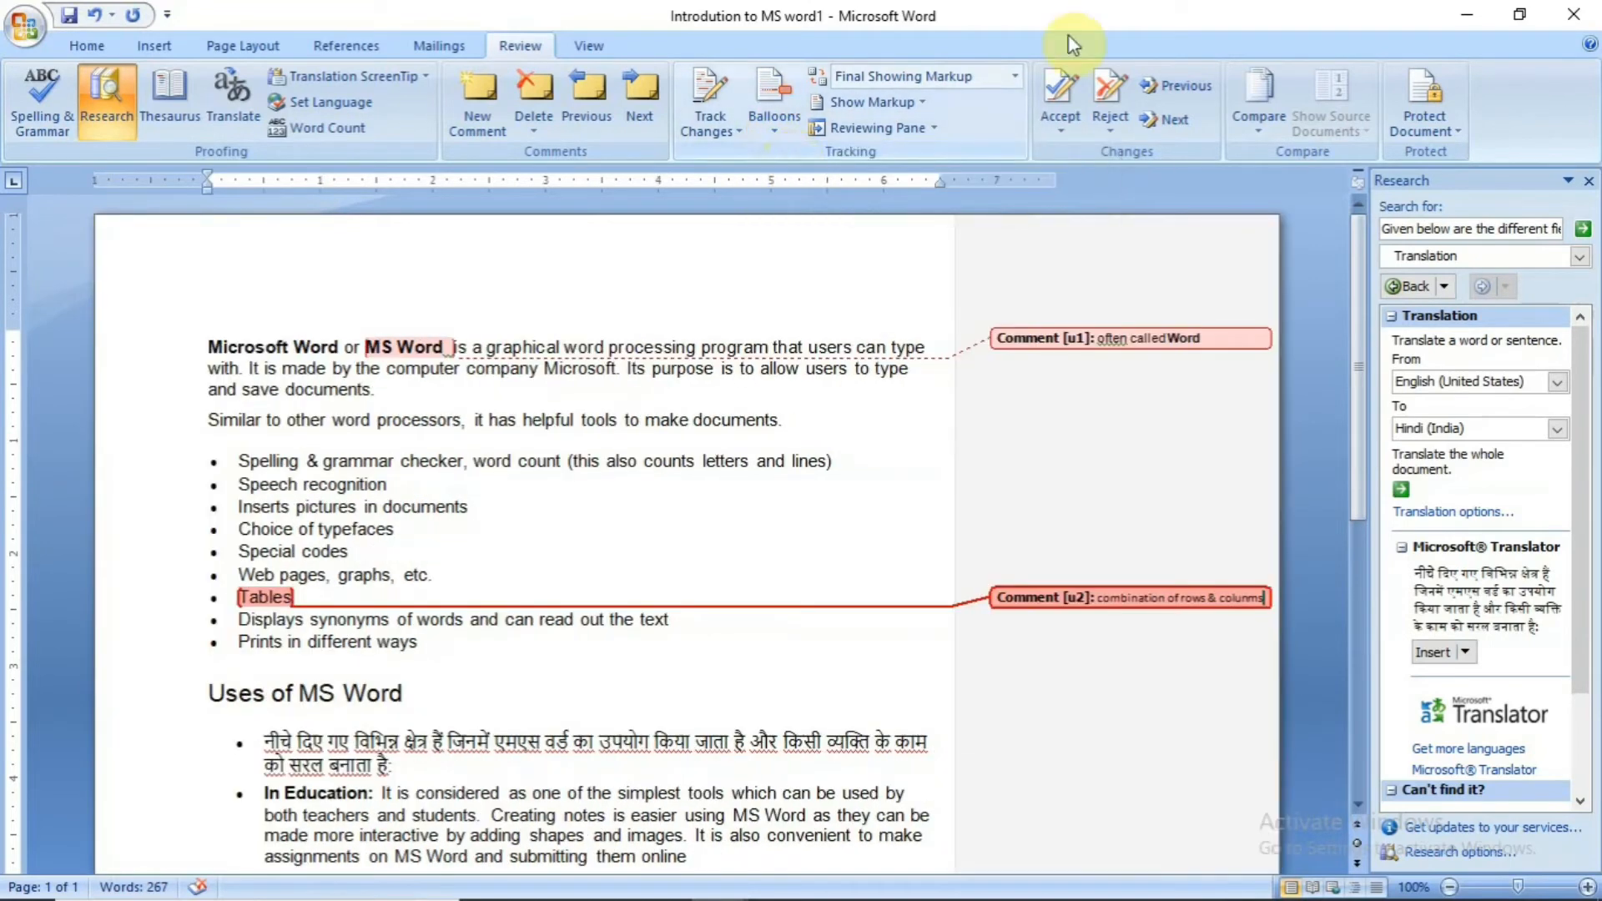
Step: View the document in the Final and Original review displays, and return to Final Showing Markup
left_click(964, 80)
left_click(940, 118)
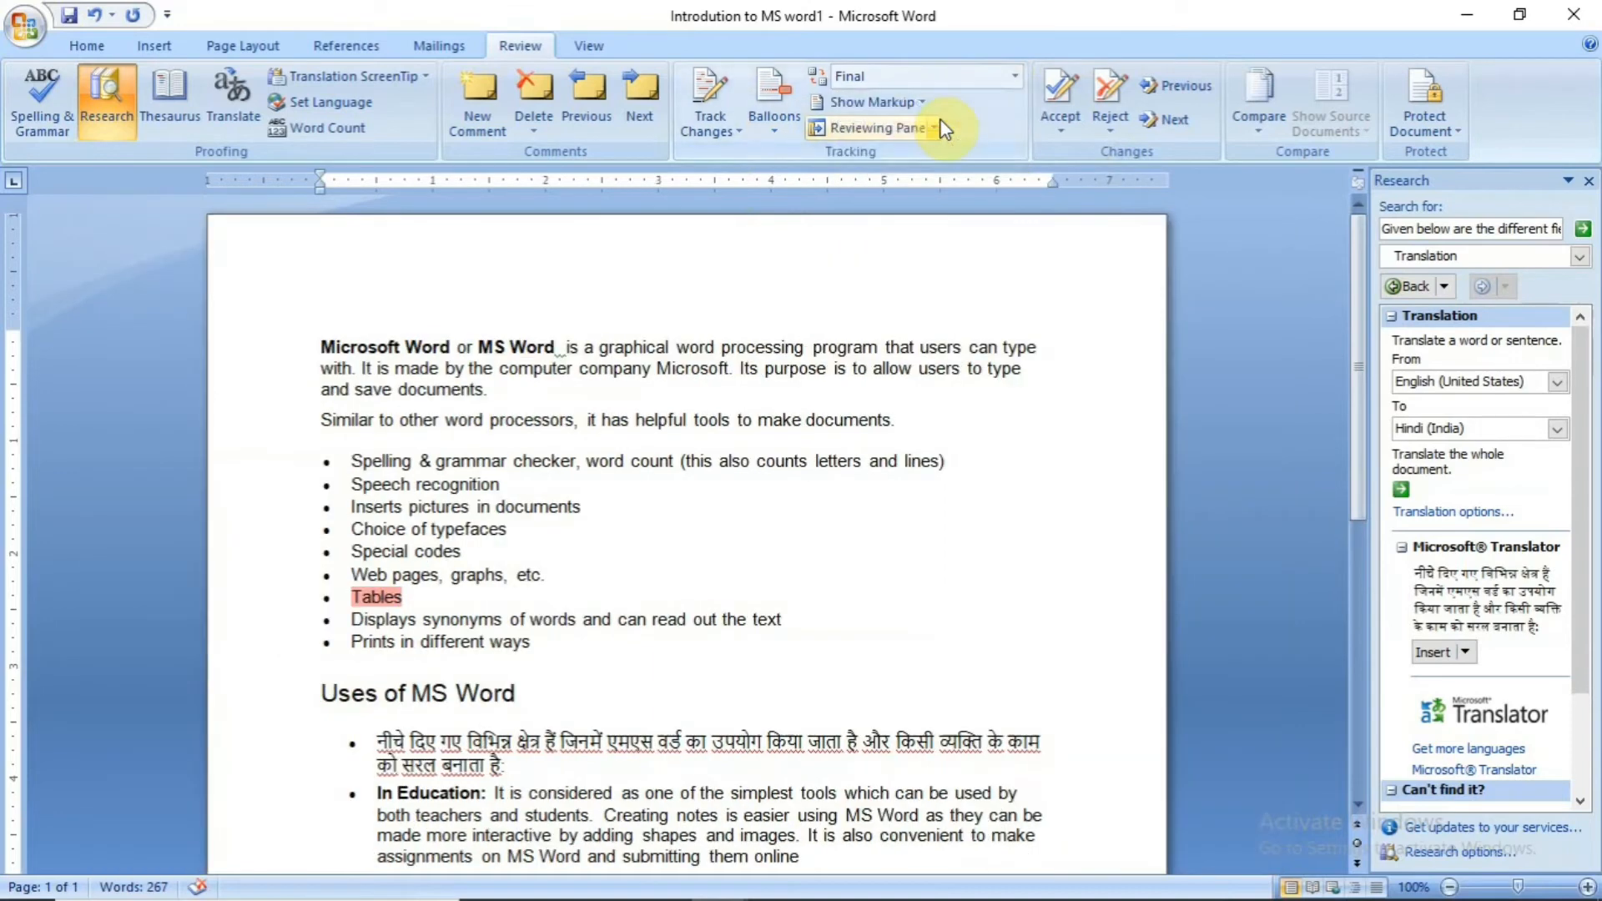
left_click(739, 463)
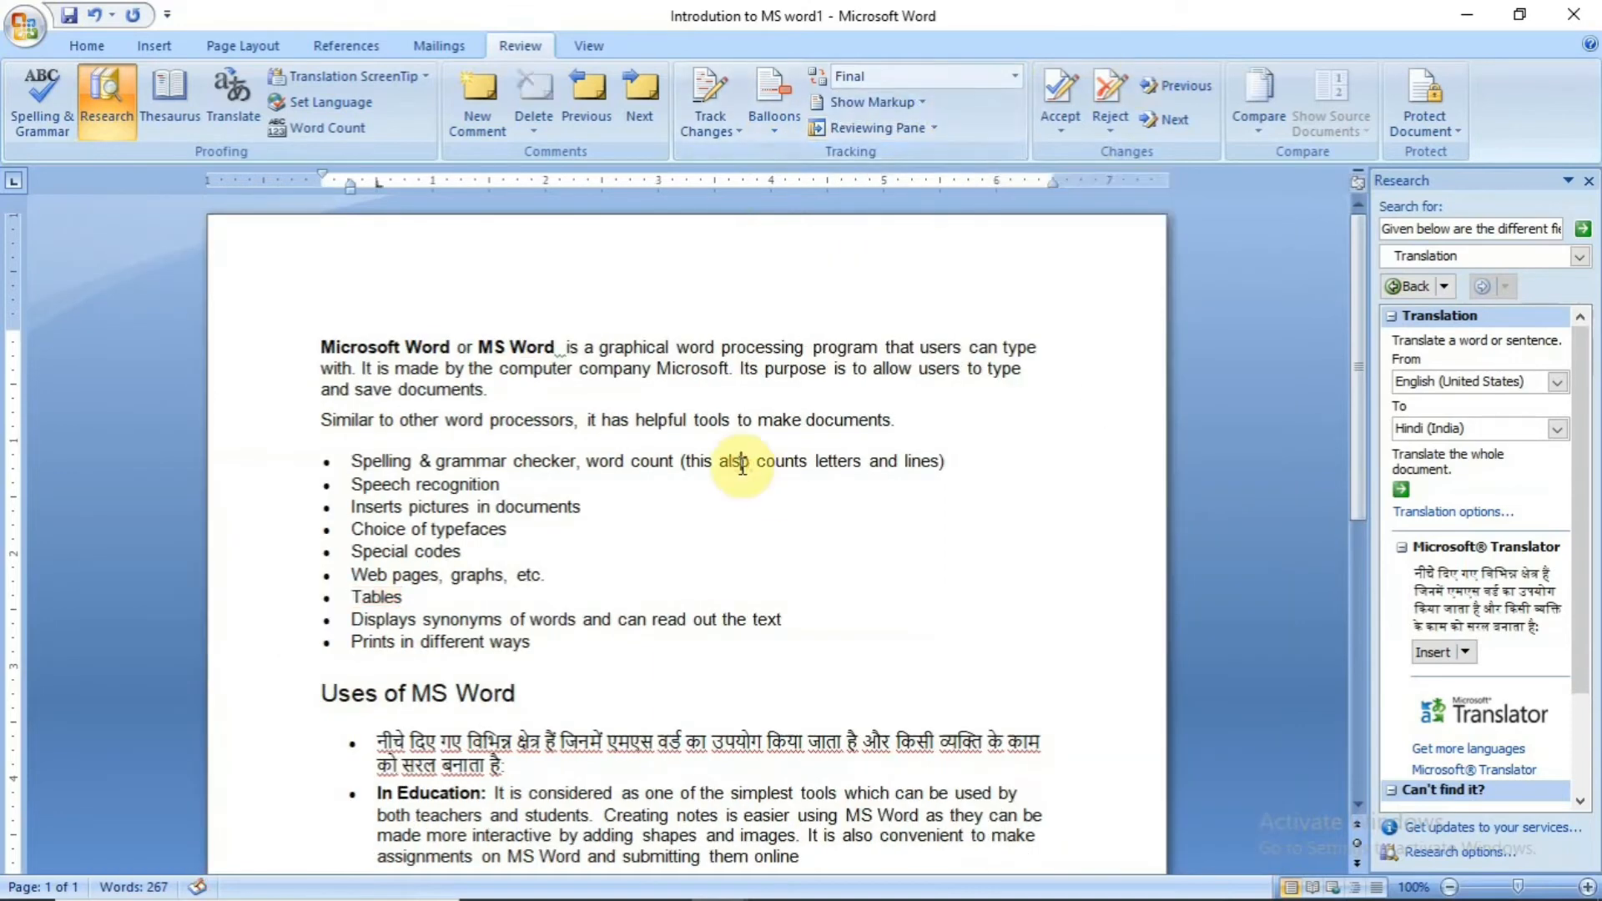
left_click(925, 75)
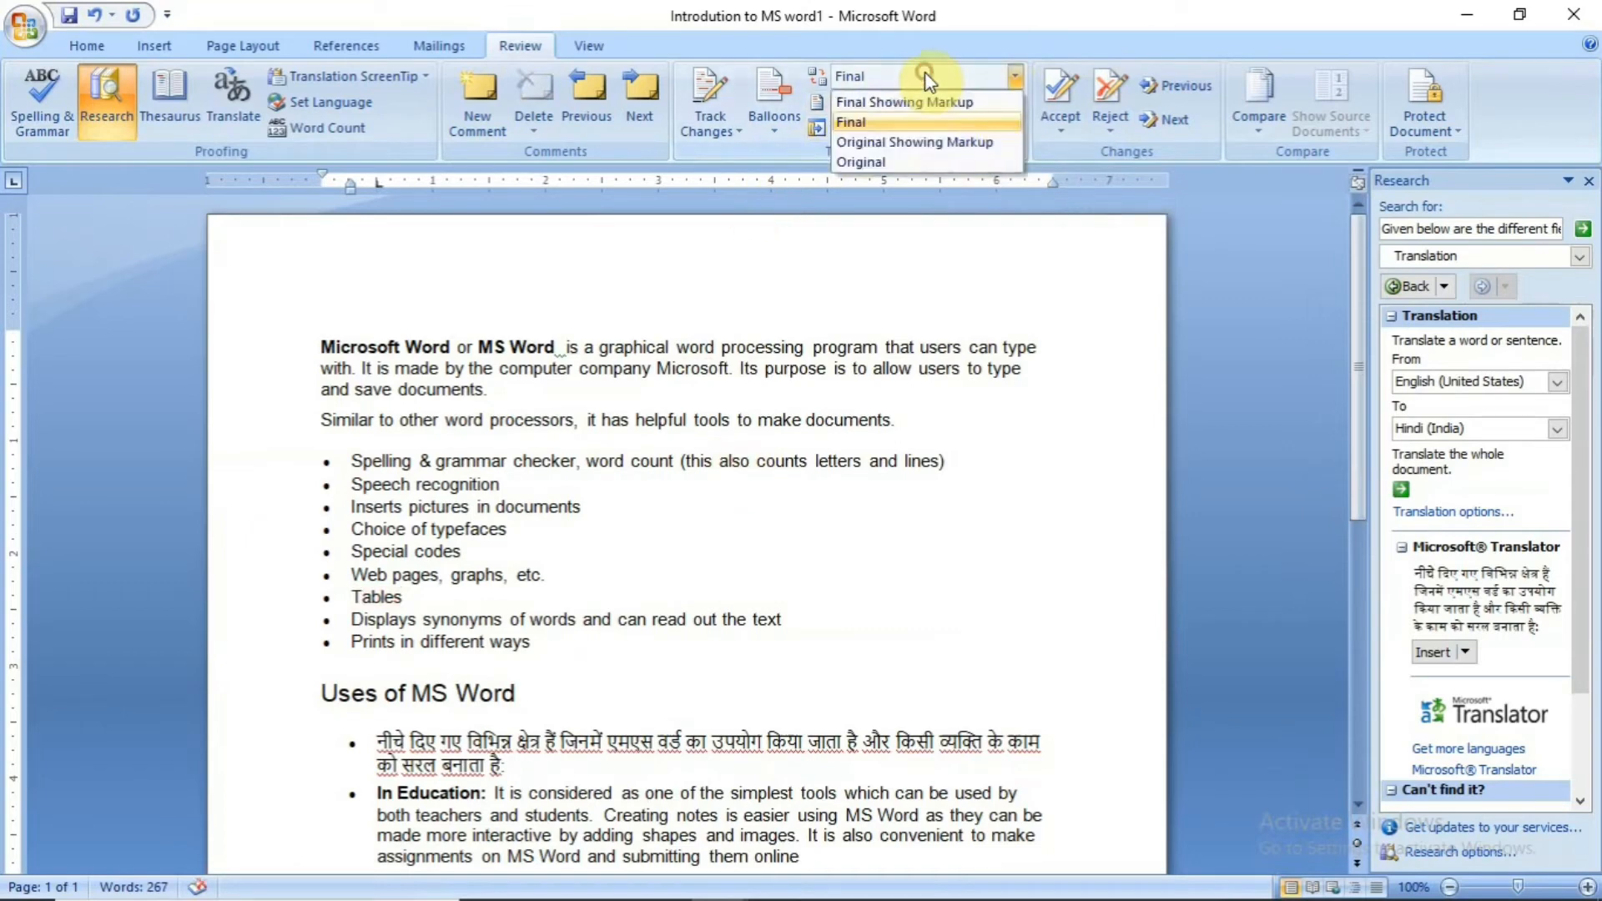
left_click(904, 162)
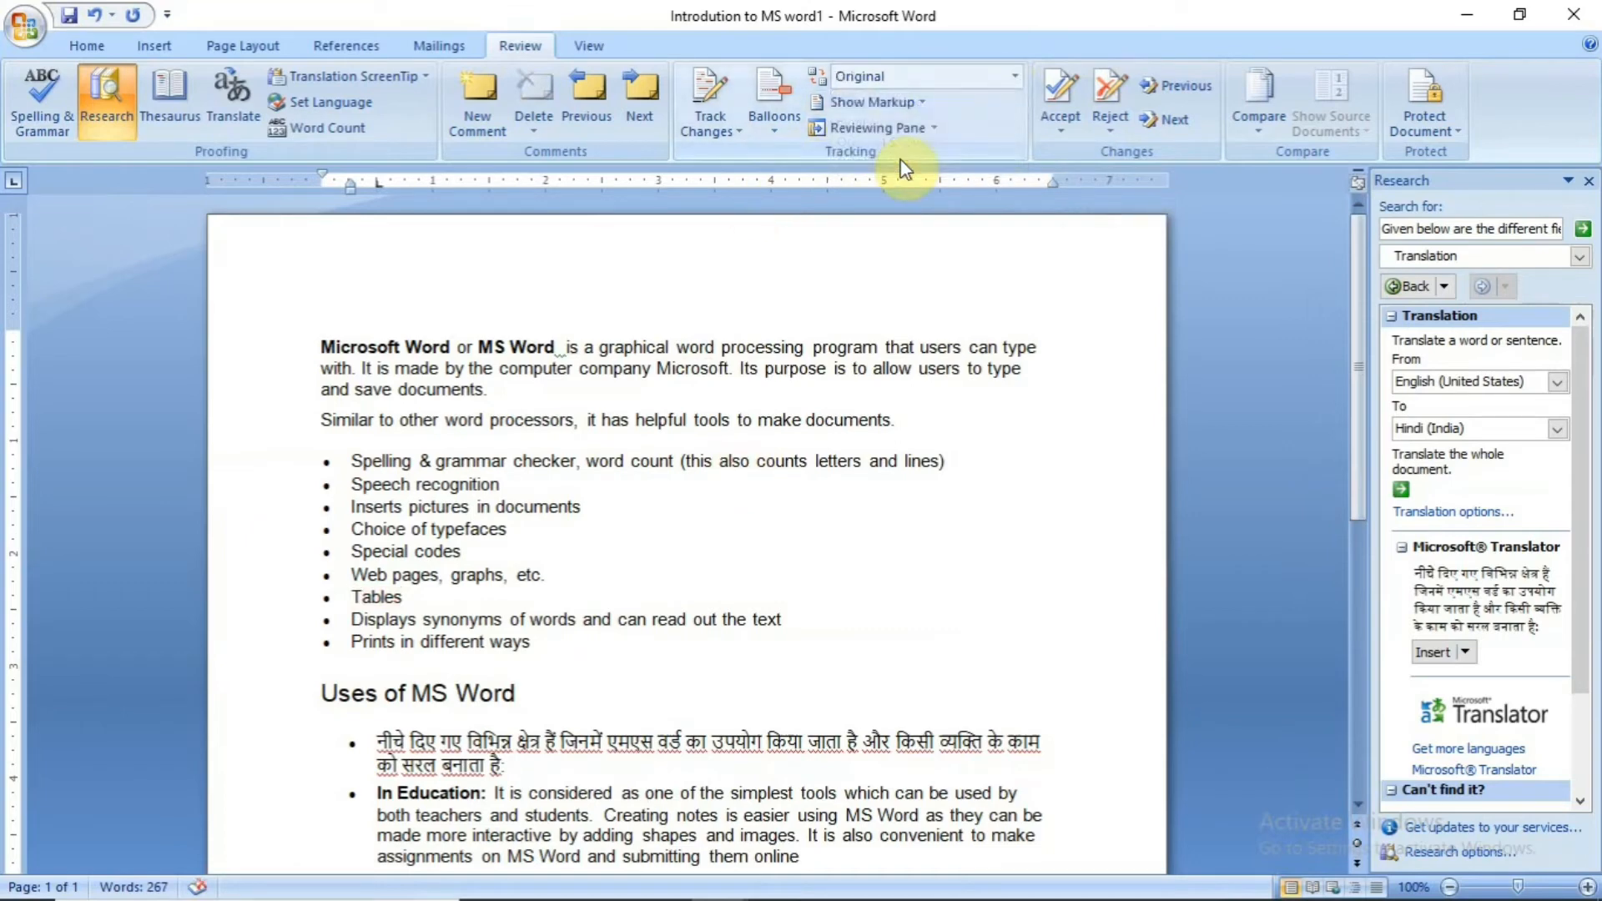
left_click(926, 76)
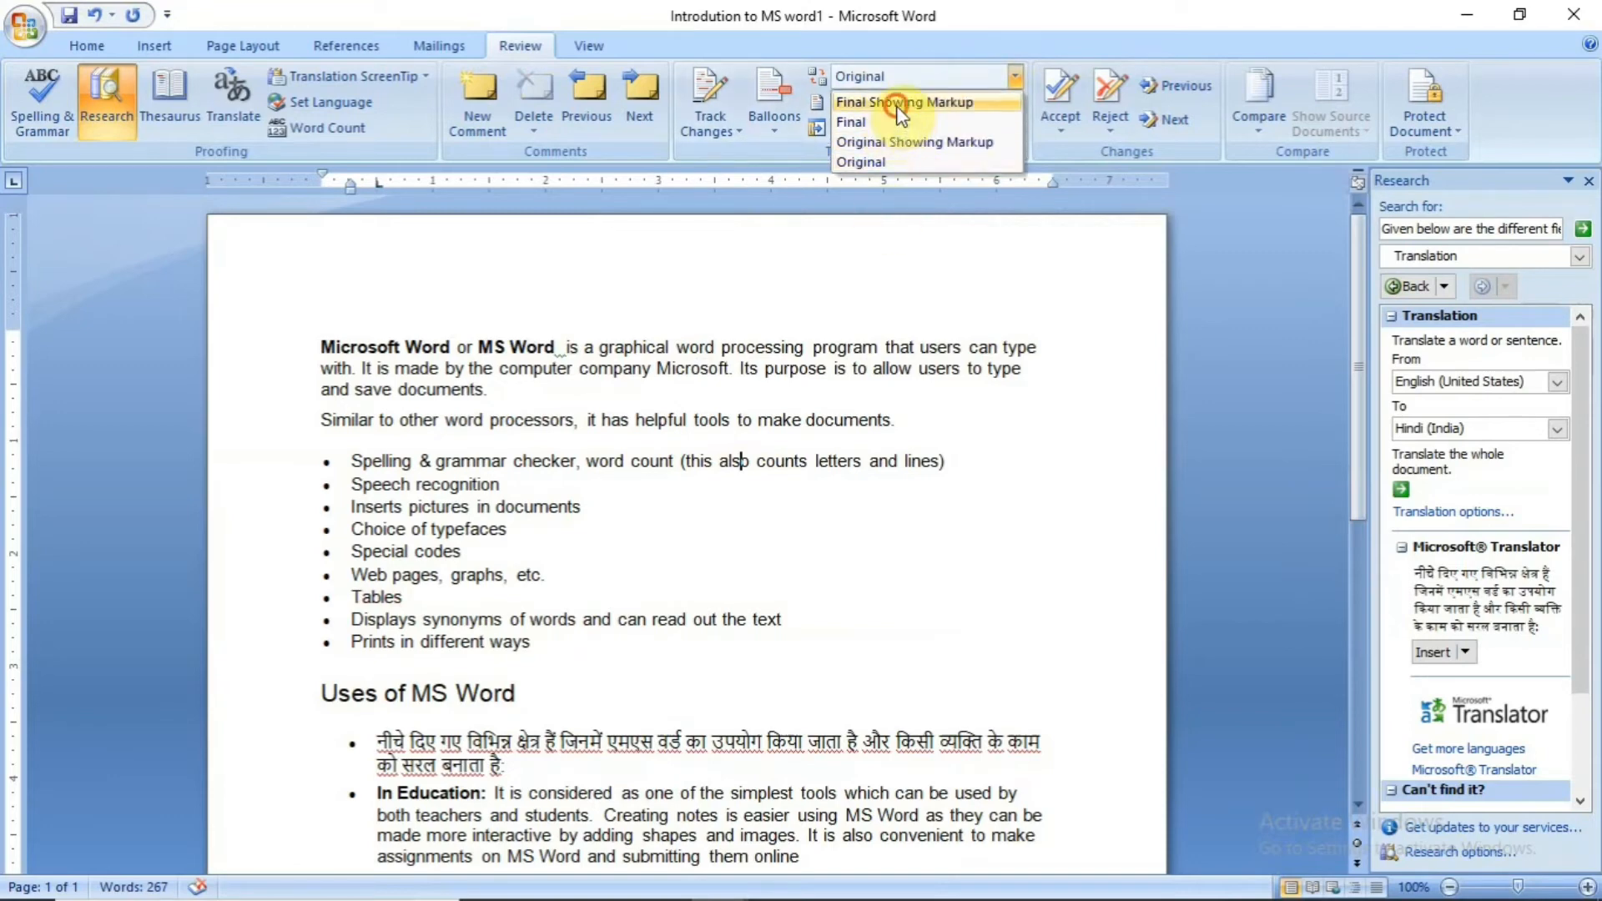
left_click(898, 105)
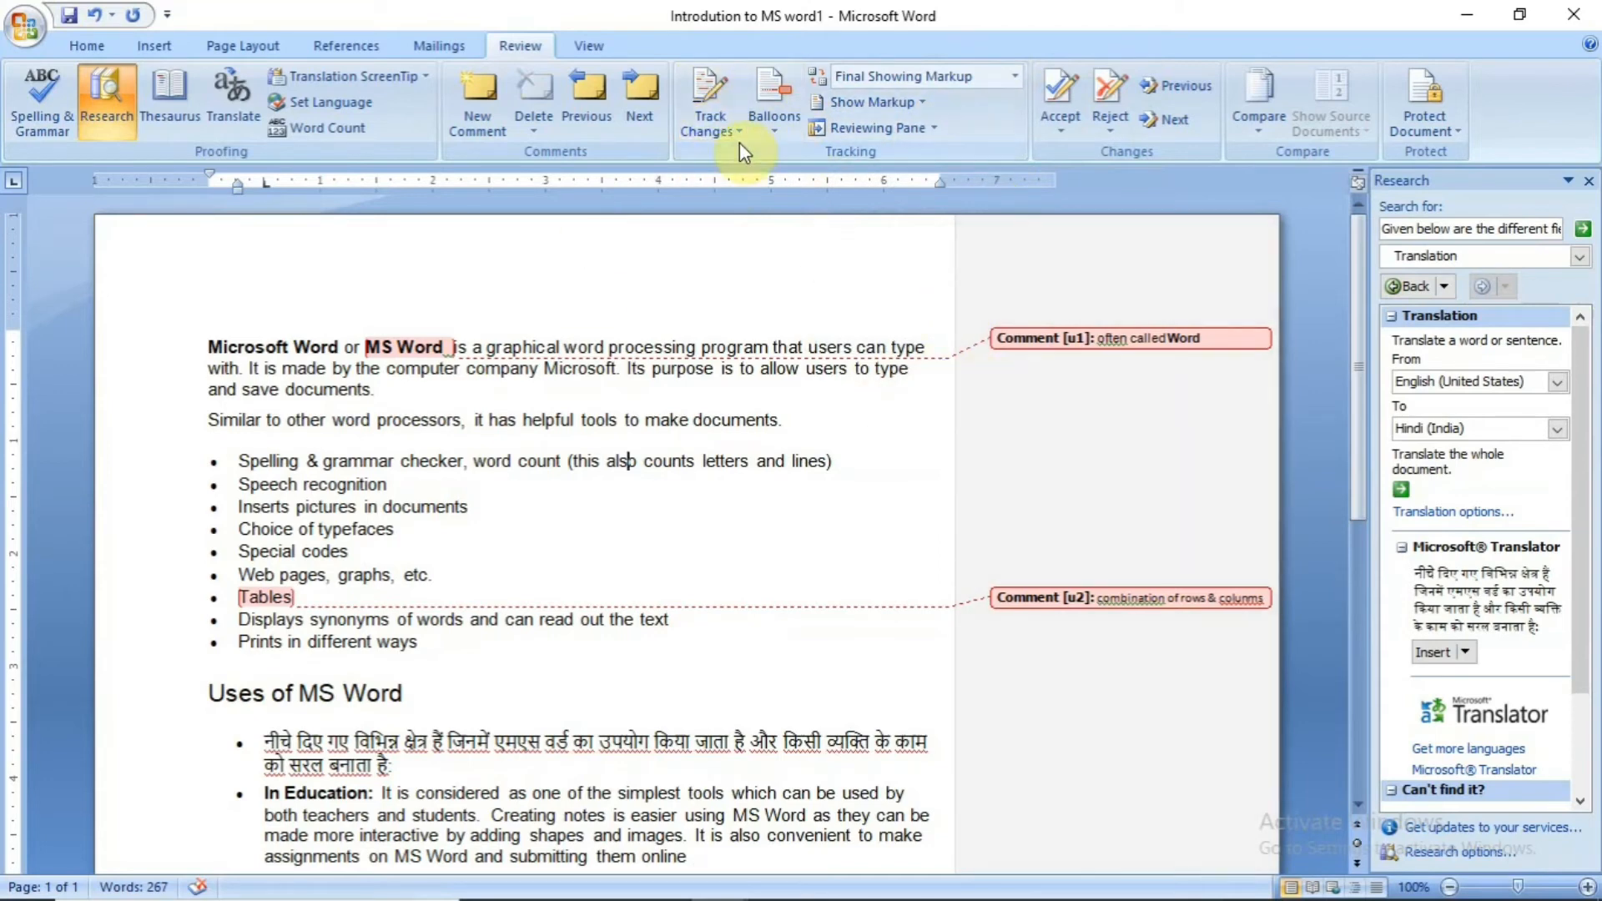
left_click(761, 127)
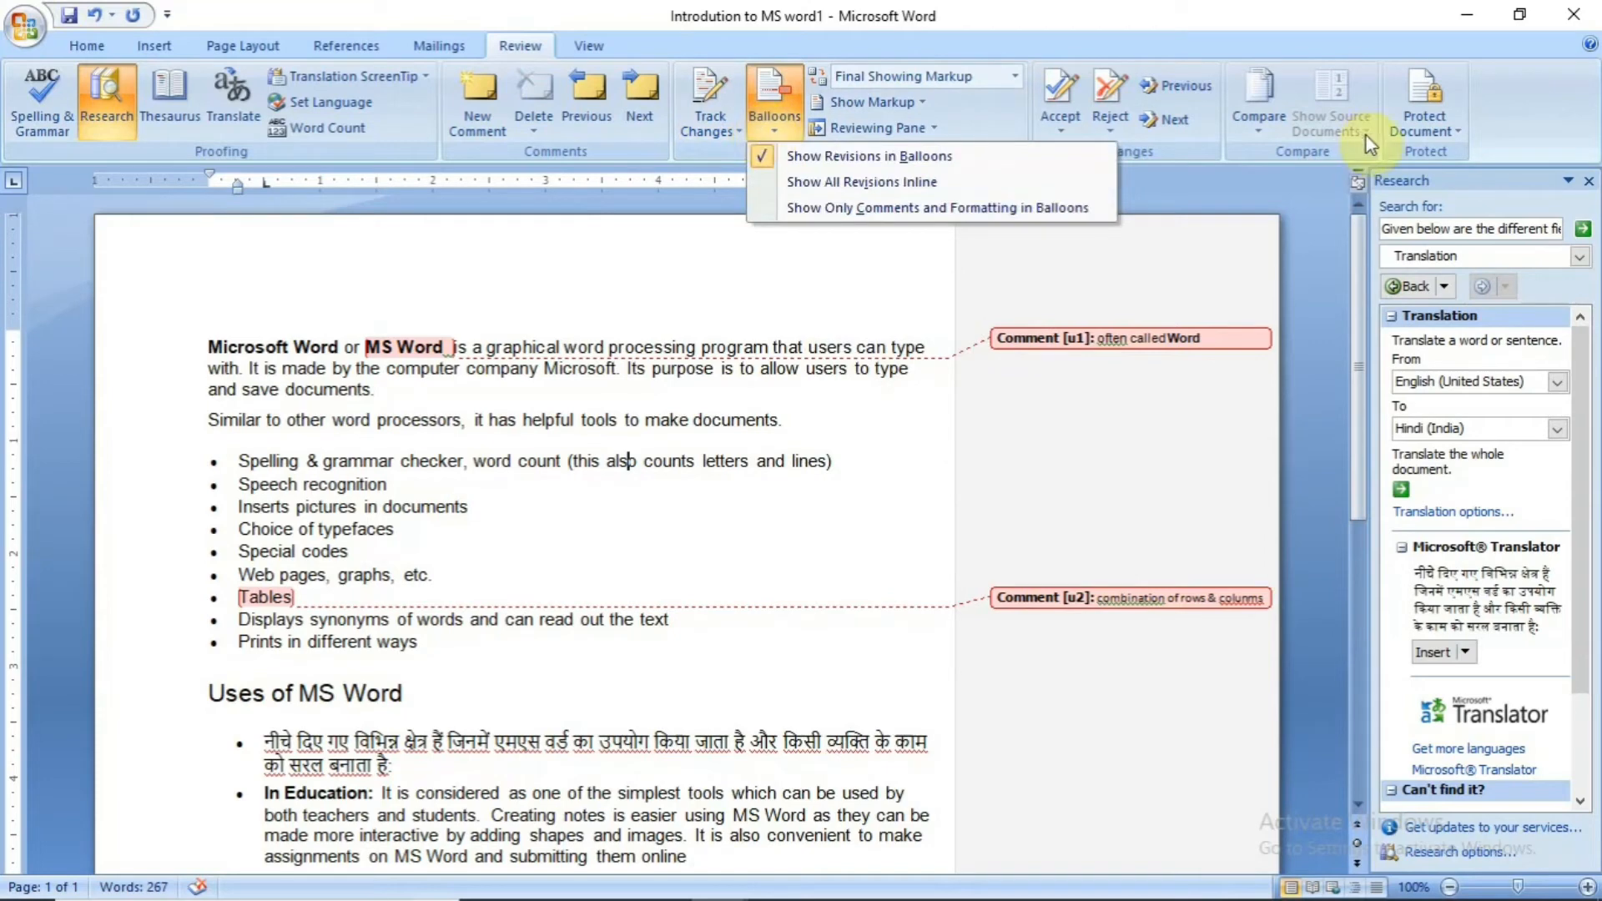
Step: Close the Research pane and turn on Track Changes for the document
left_click(1589, 187)
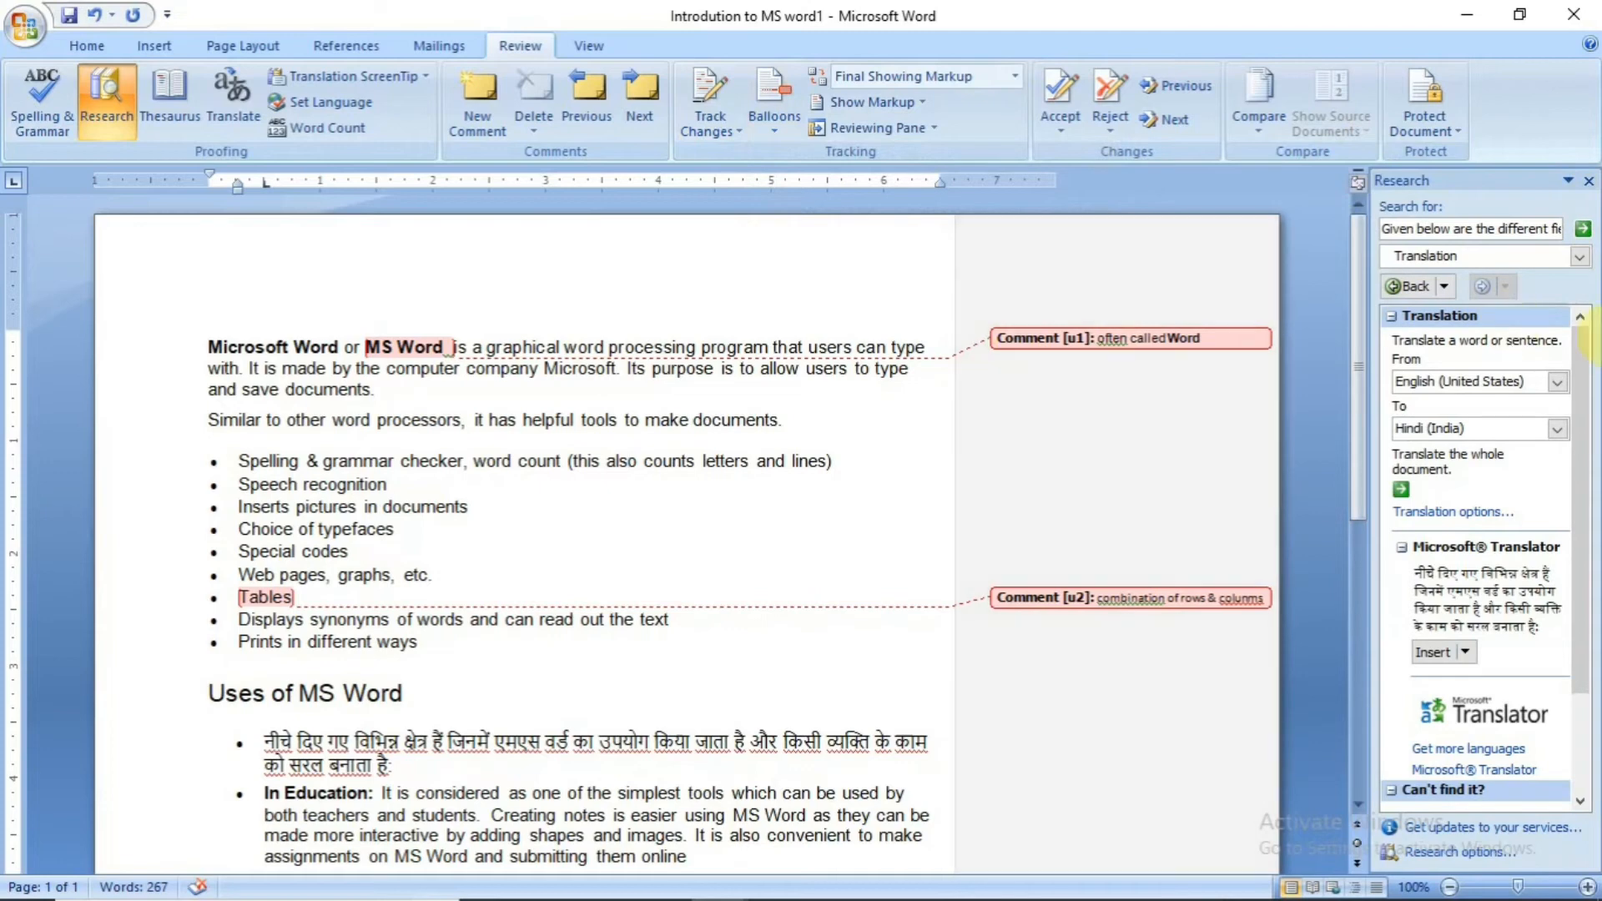
left_click(1589, 182)
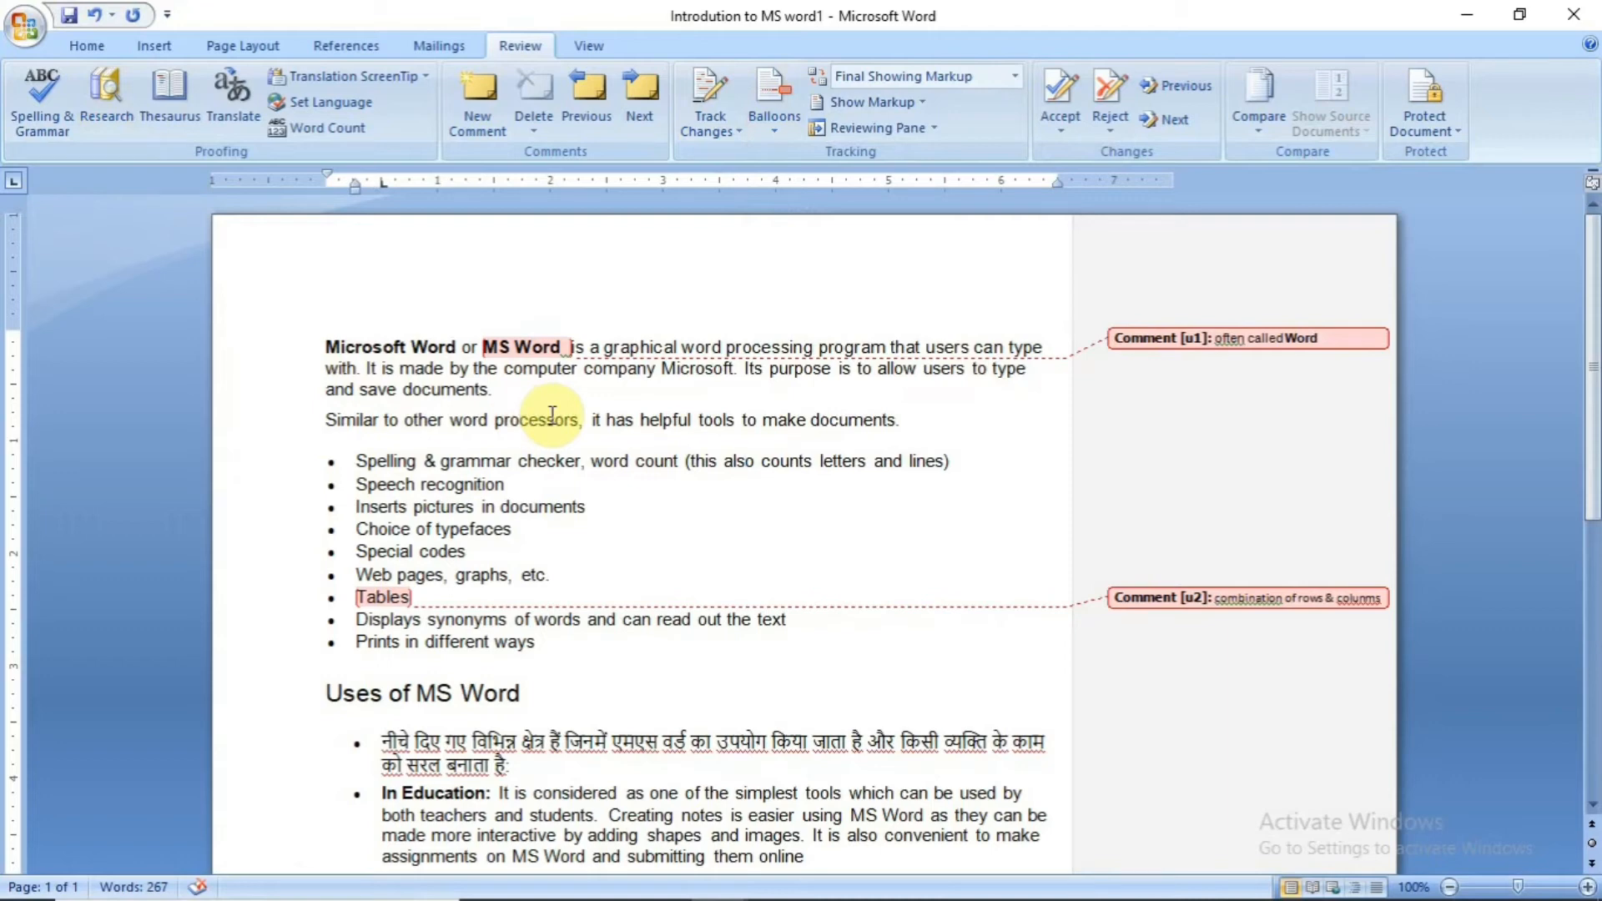
left_click(694, 81)
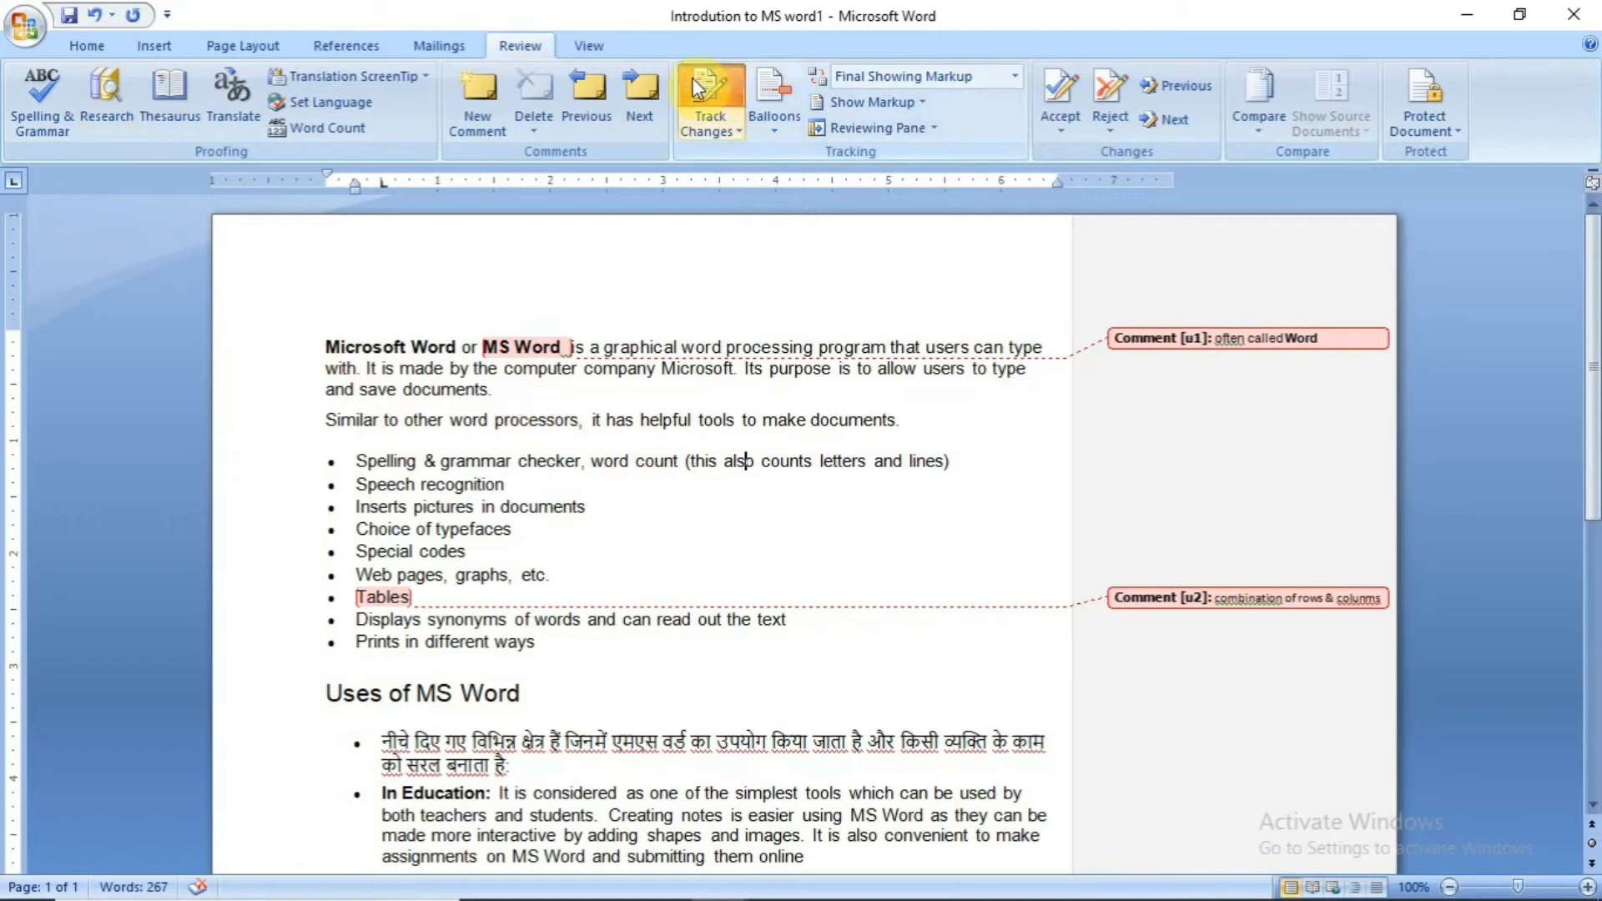
Step: Insert blank lines and the text "fgfytfduytugfwyyugfeiugfrigrfi" below the first paragraph, and delete "documents" from the "Inserts pictures in documents" bullet
mouse_move(482, 346)
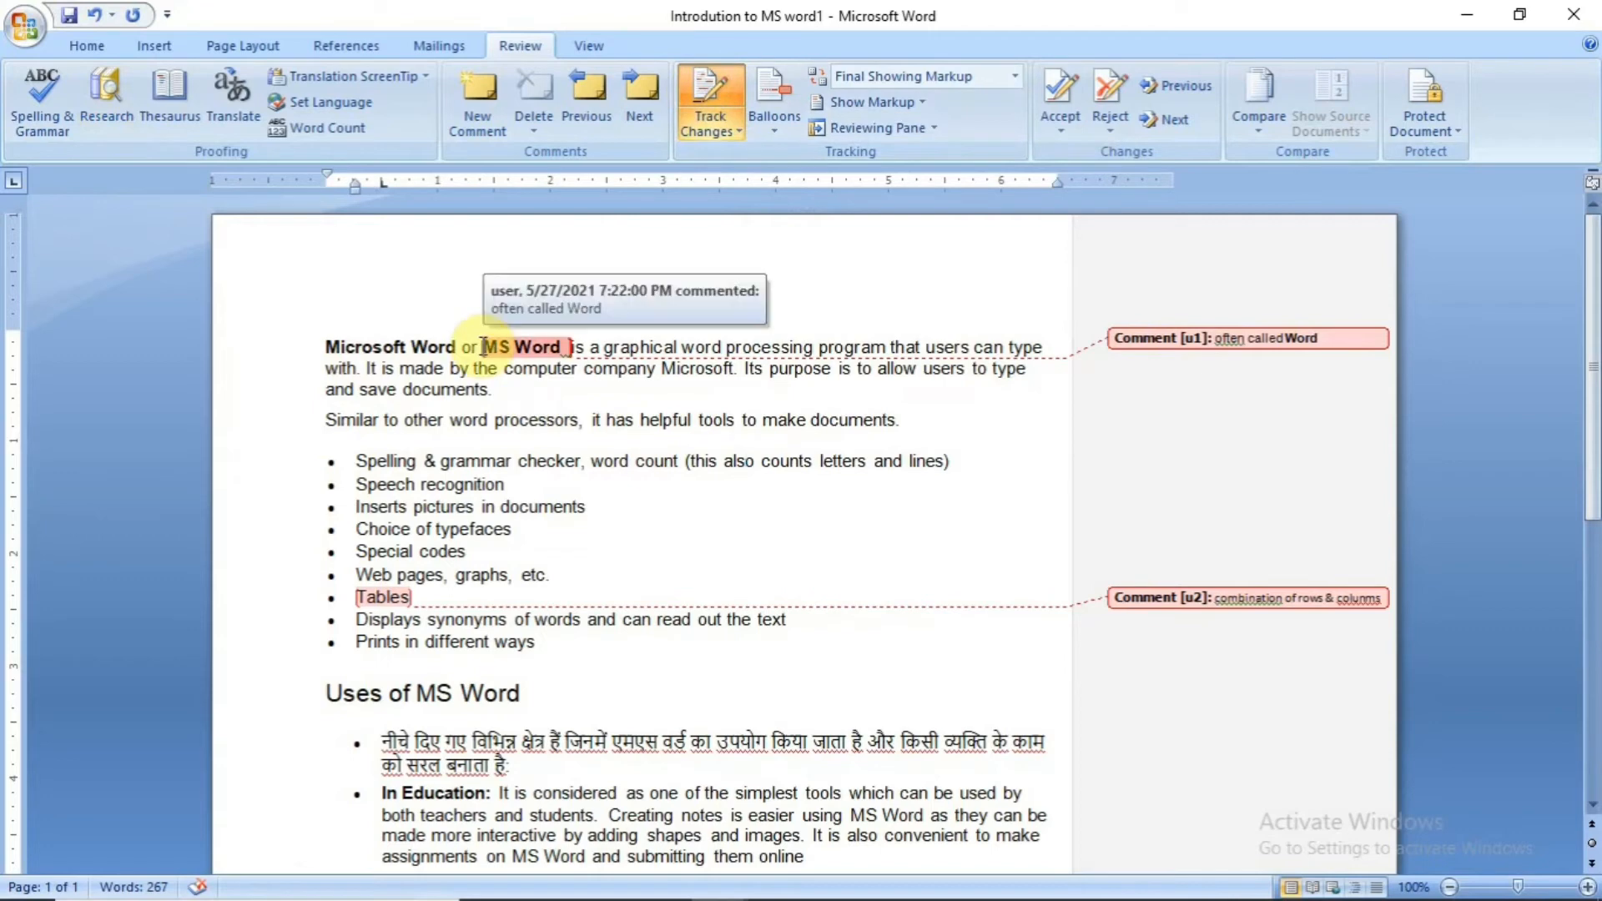
left_click(504, 393)
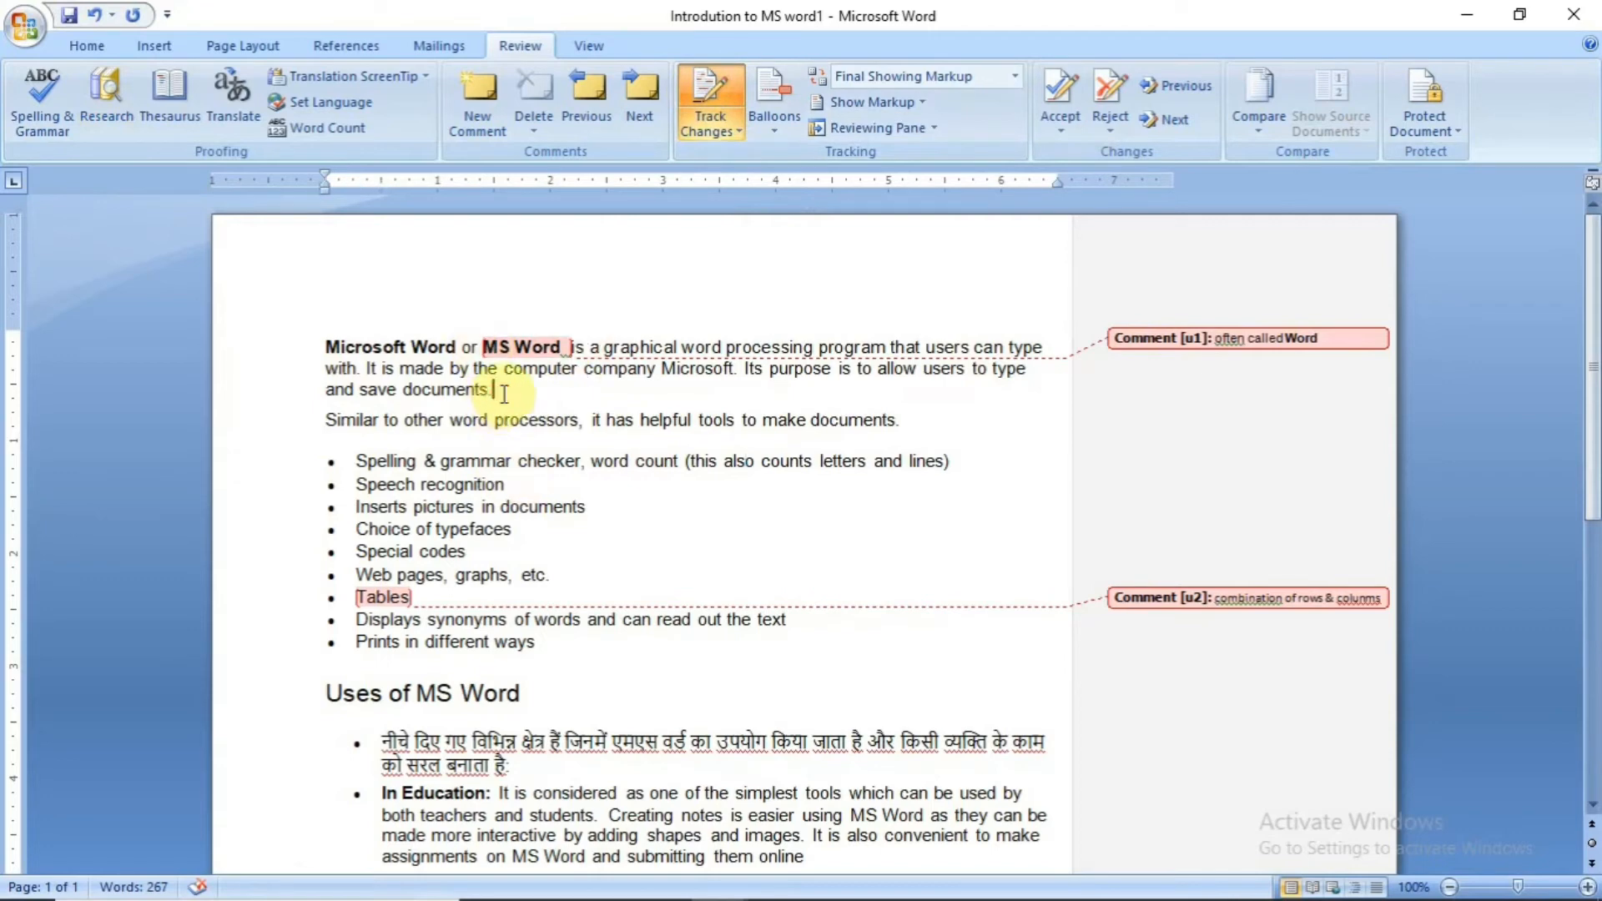
key("Return")
key("Return")
key("Return")
type("fgfytfduytugfwyyugfeiugfrigrfi")
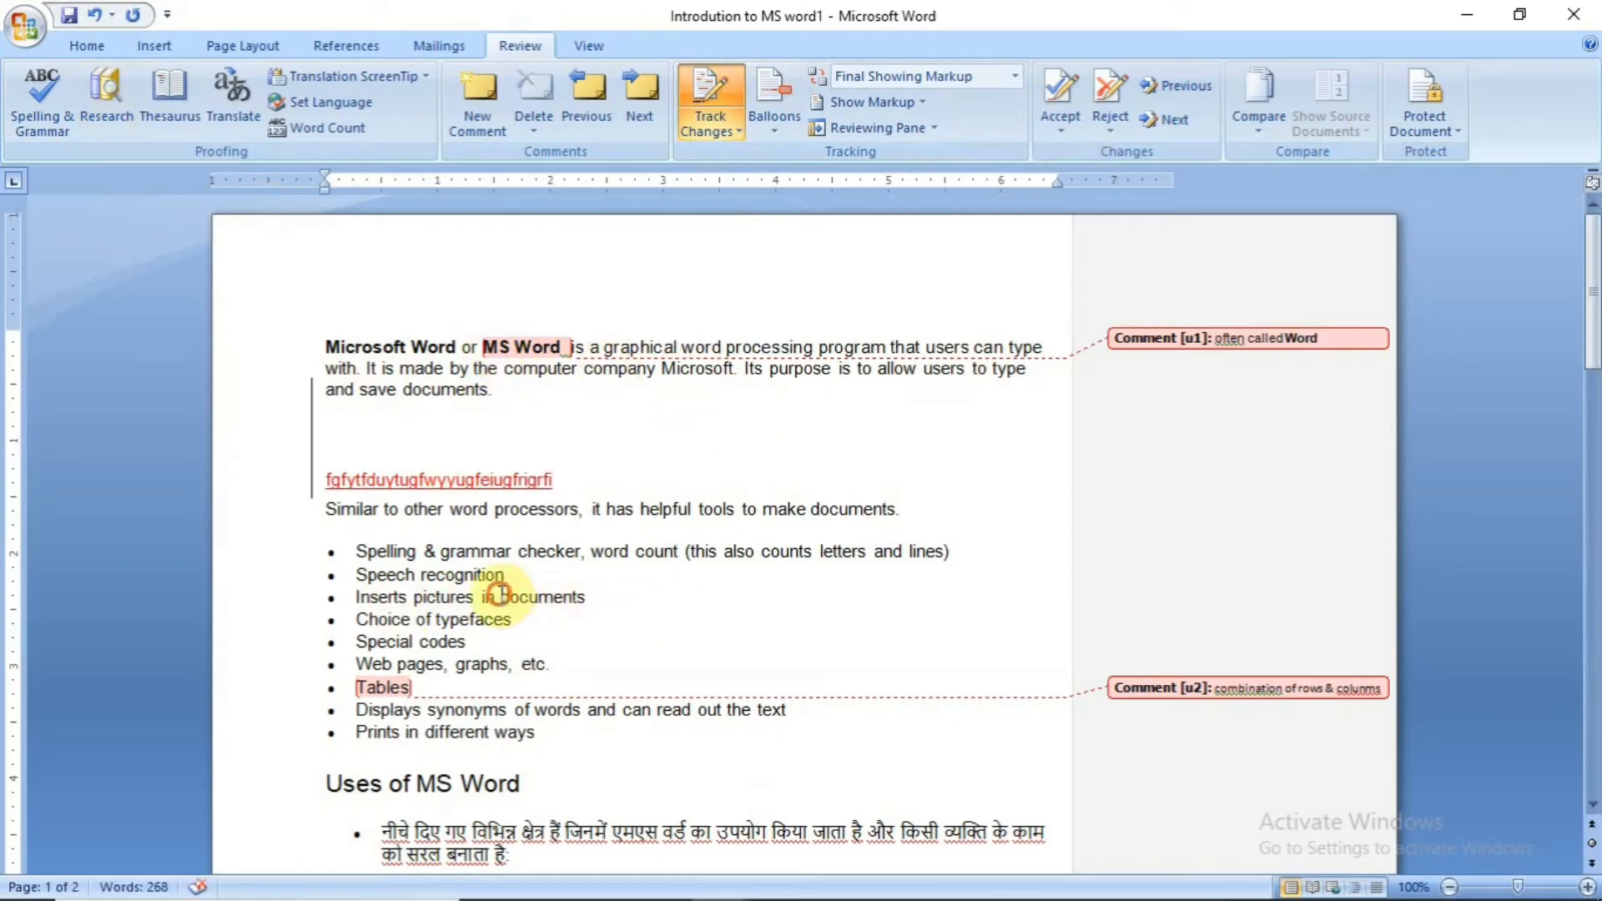
double_click(567, 596)
key("Delete")
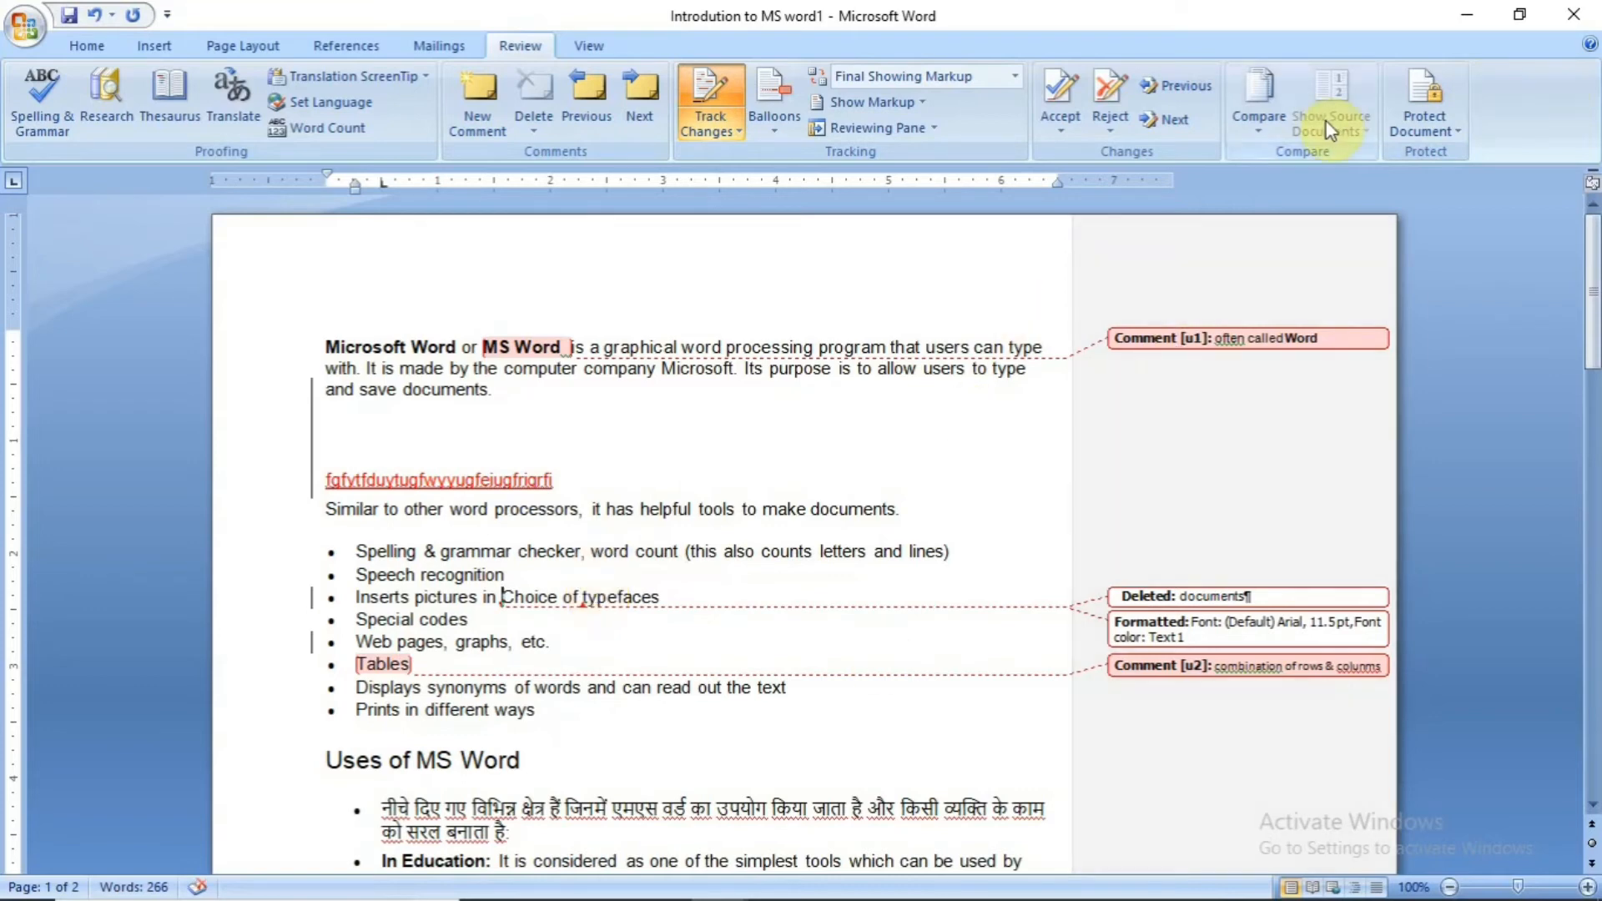
Step: View the Track Changes Options for markup, moves, table cells, formatting and balloons, and close them
left_click(738, 133)
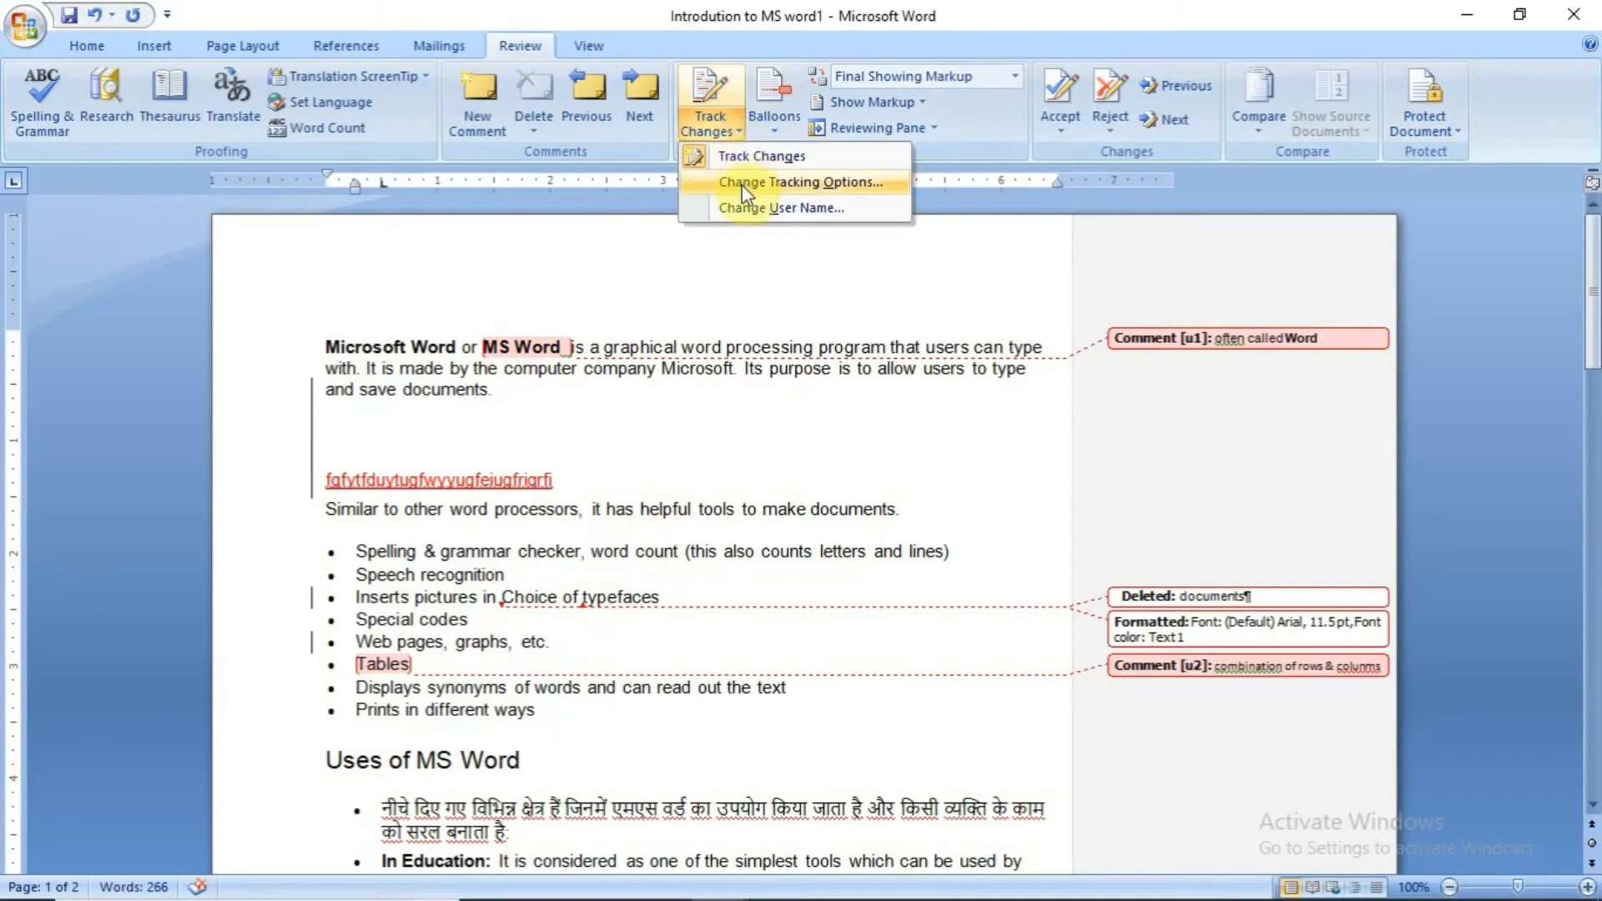
left_click(817, 187)
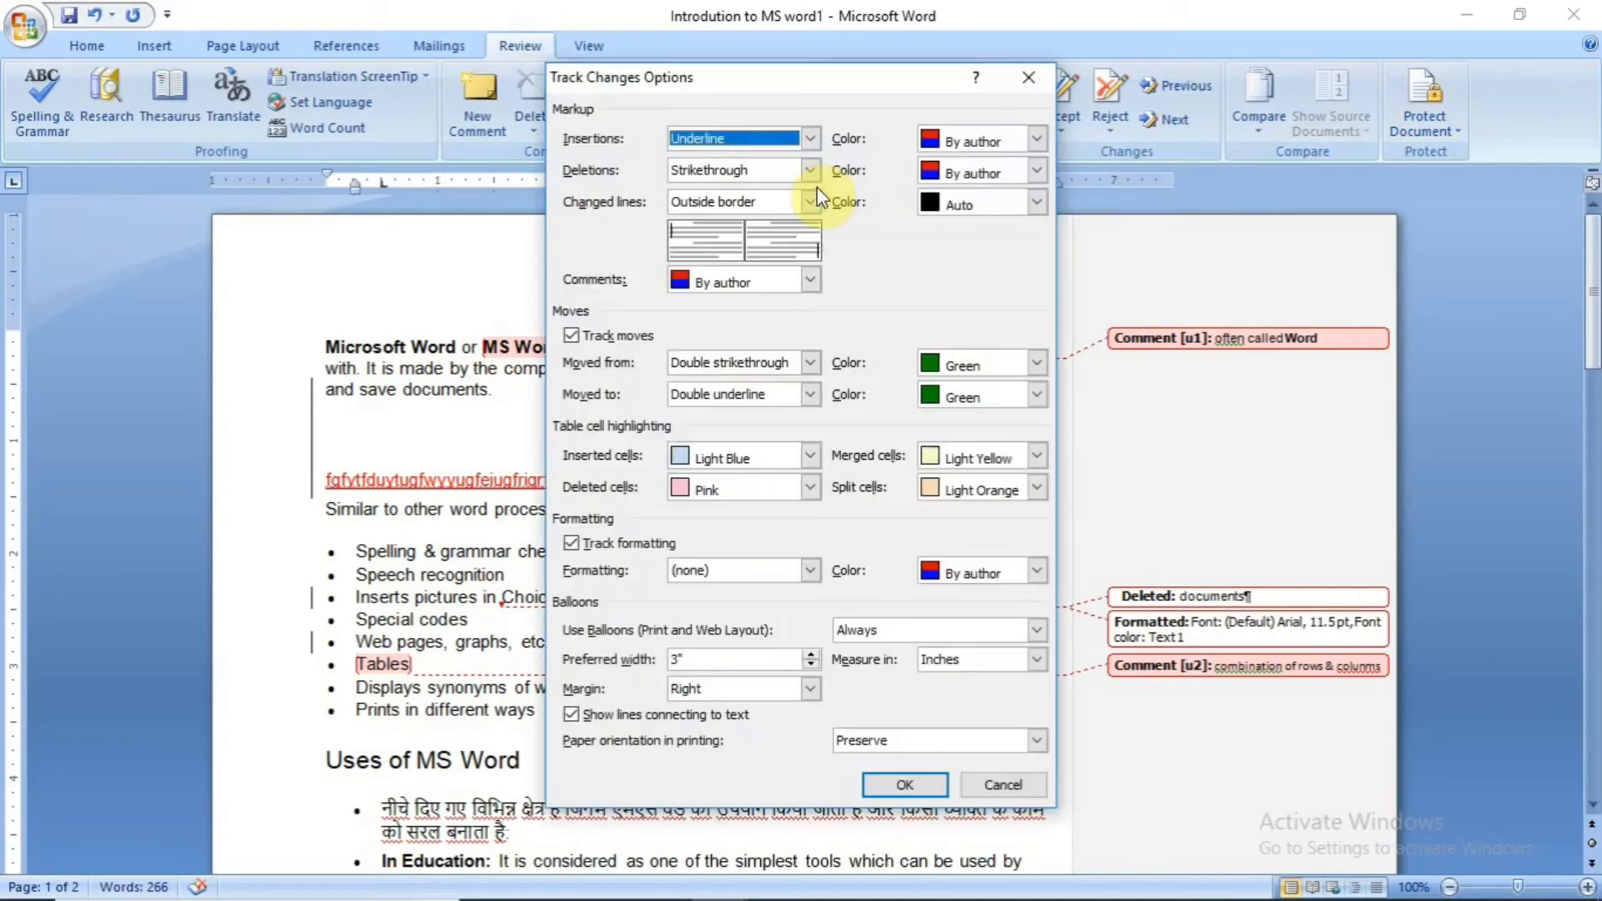
left_click(1028, 77)
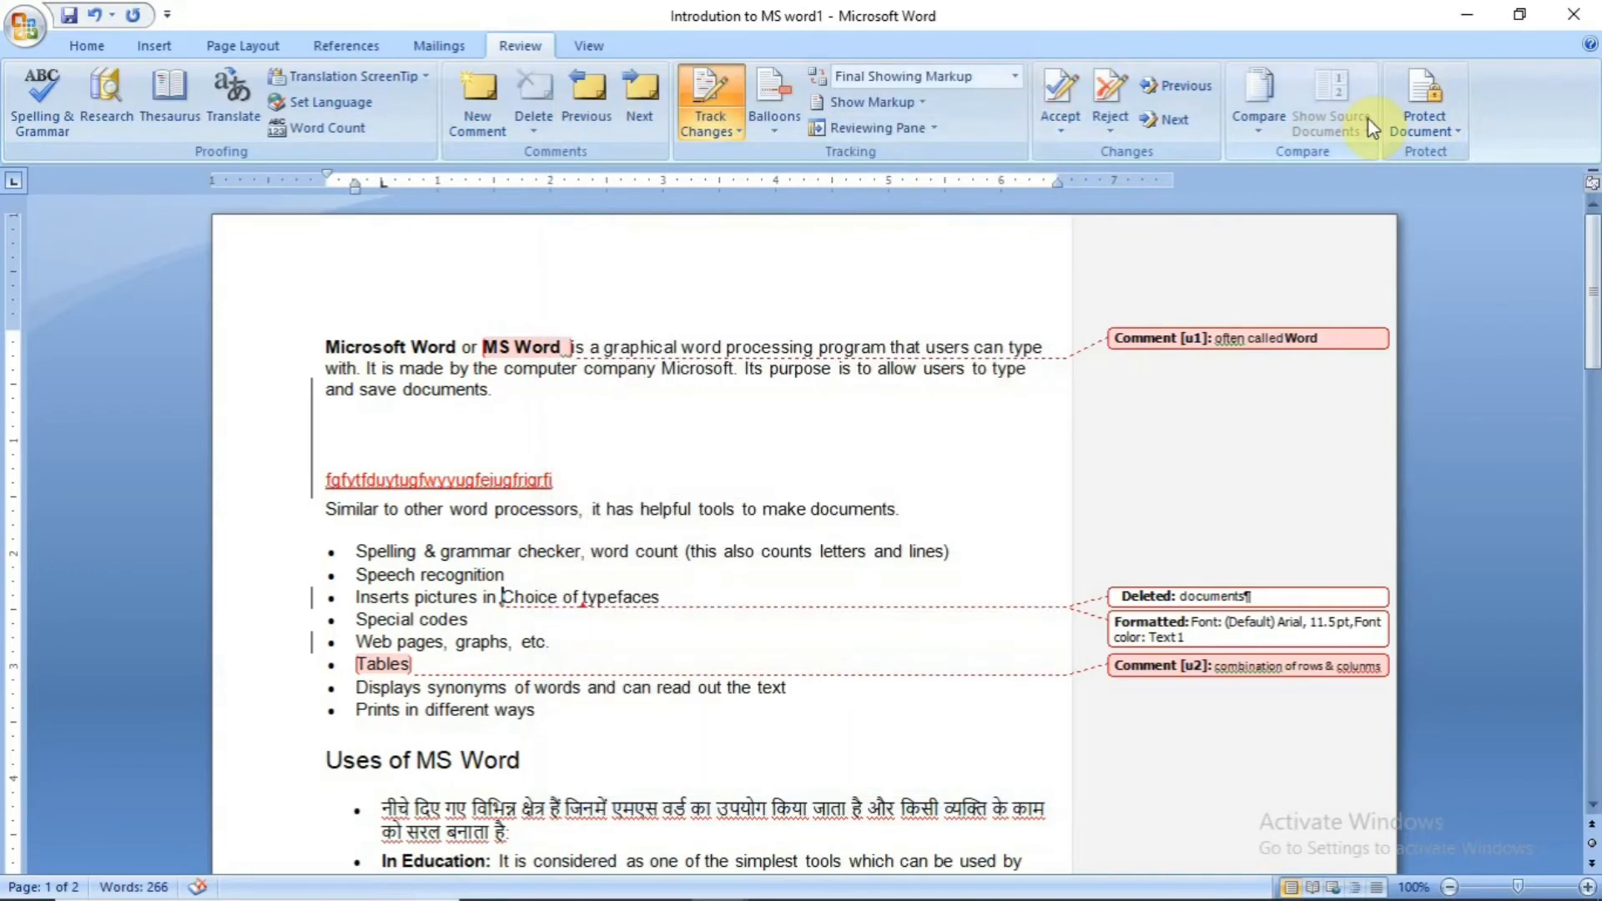
Step: Try limiting formatting to a selection of styles and editing to No changes (Read only), and clear both restrictions
left_click(1425, 132)
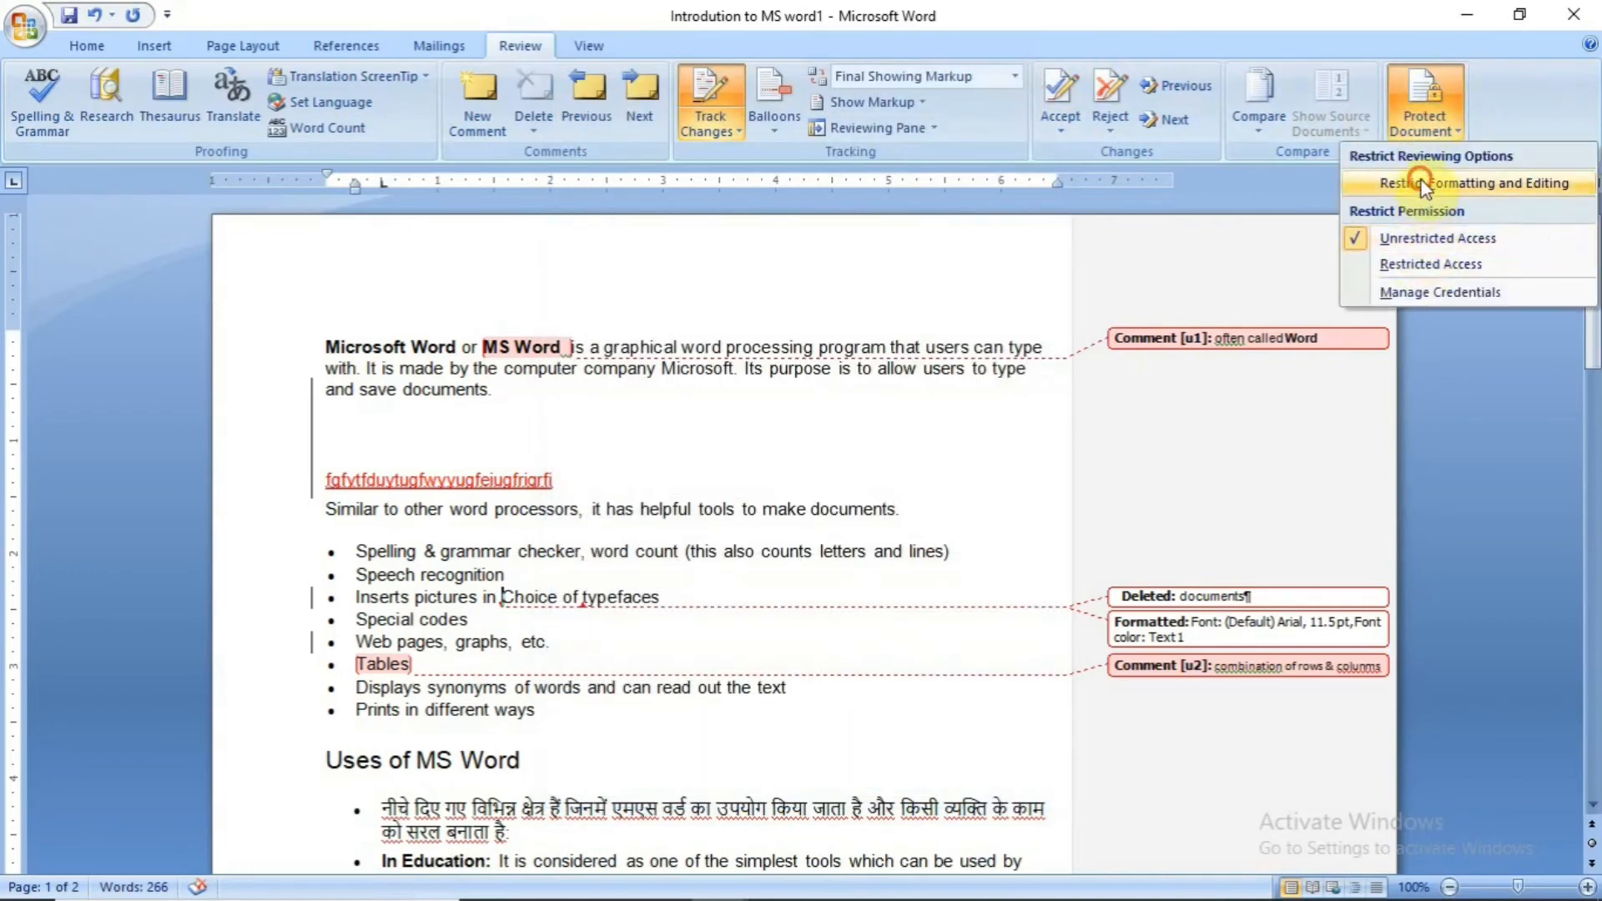
left_click(1424, 186)
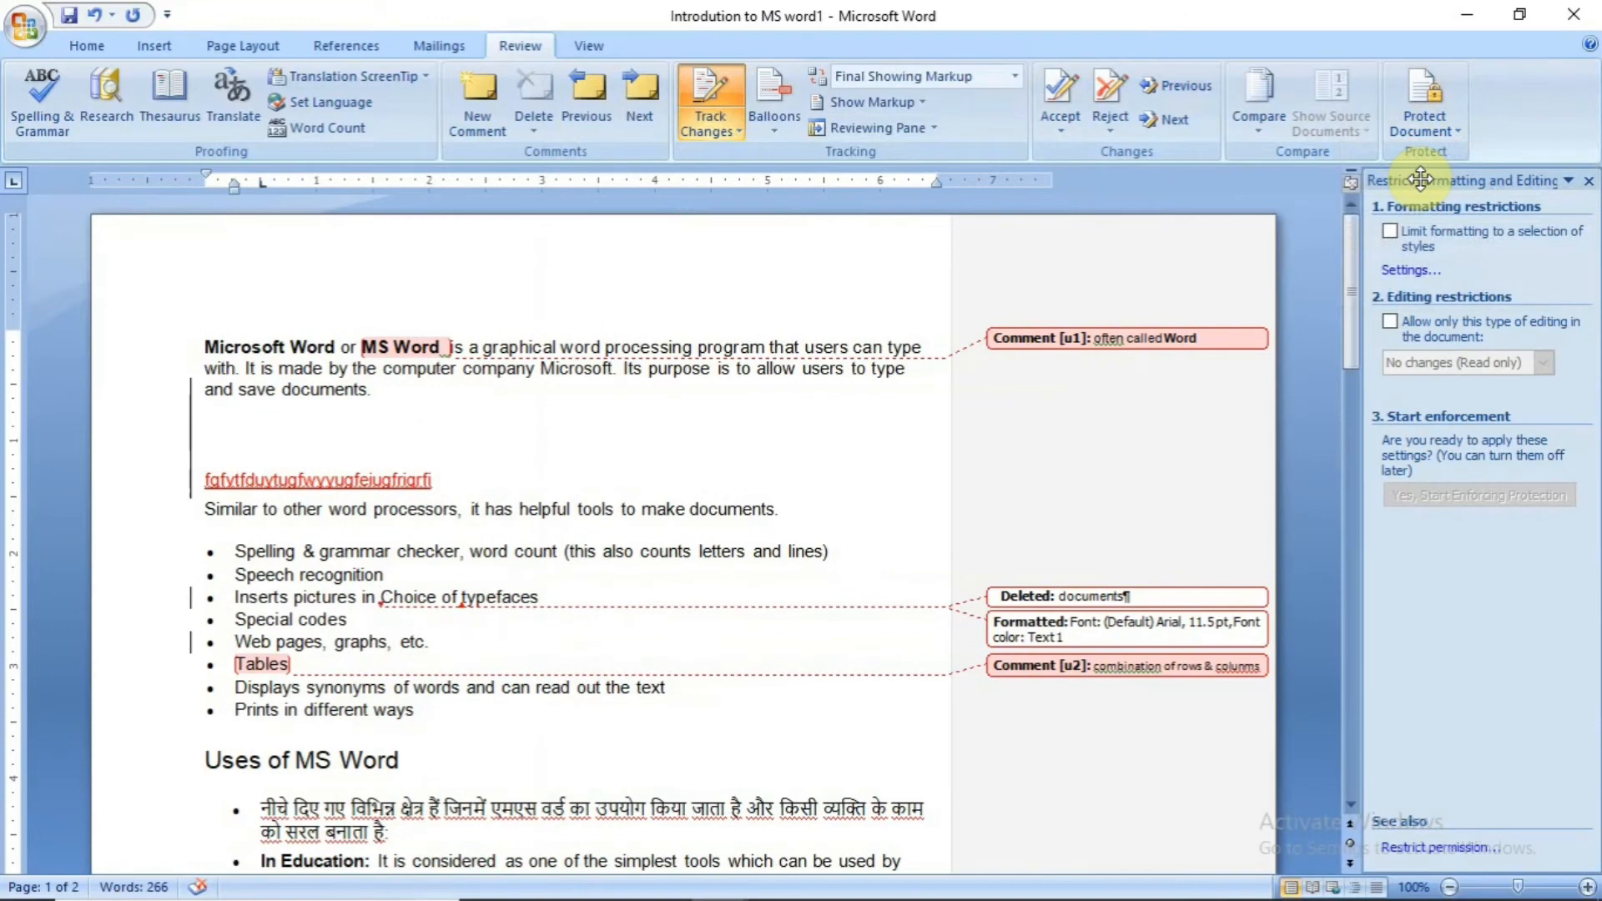
left_click(1391, 231)
left_click(1386, 325)
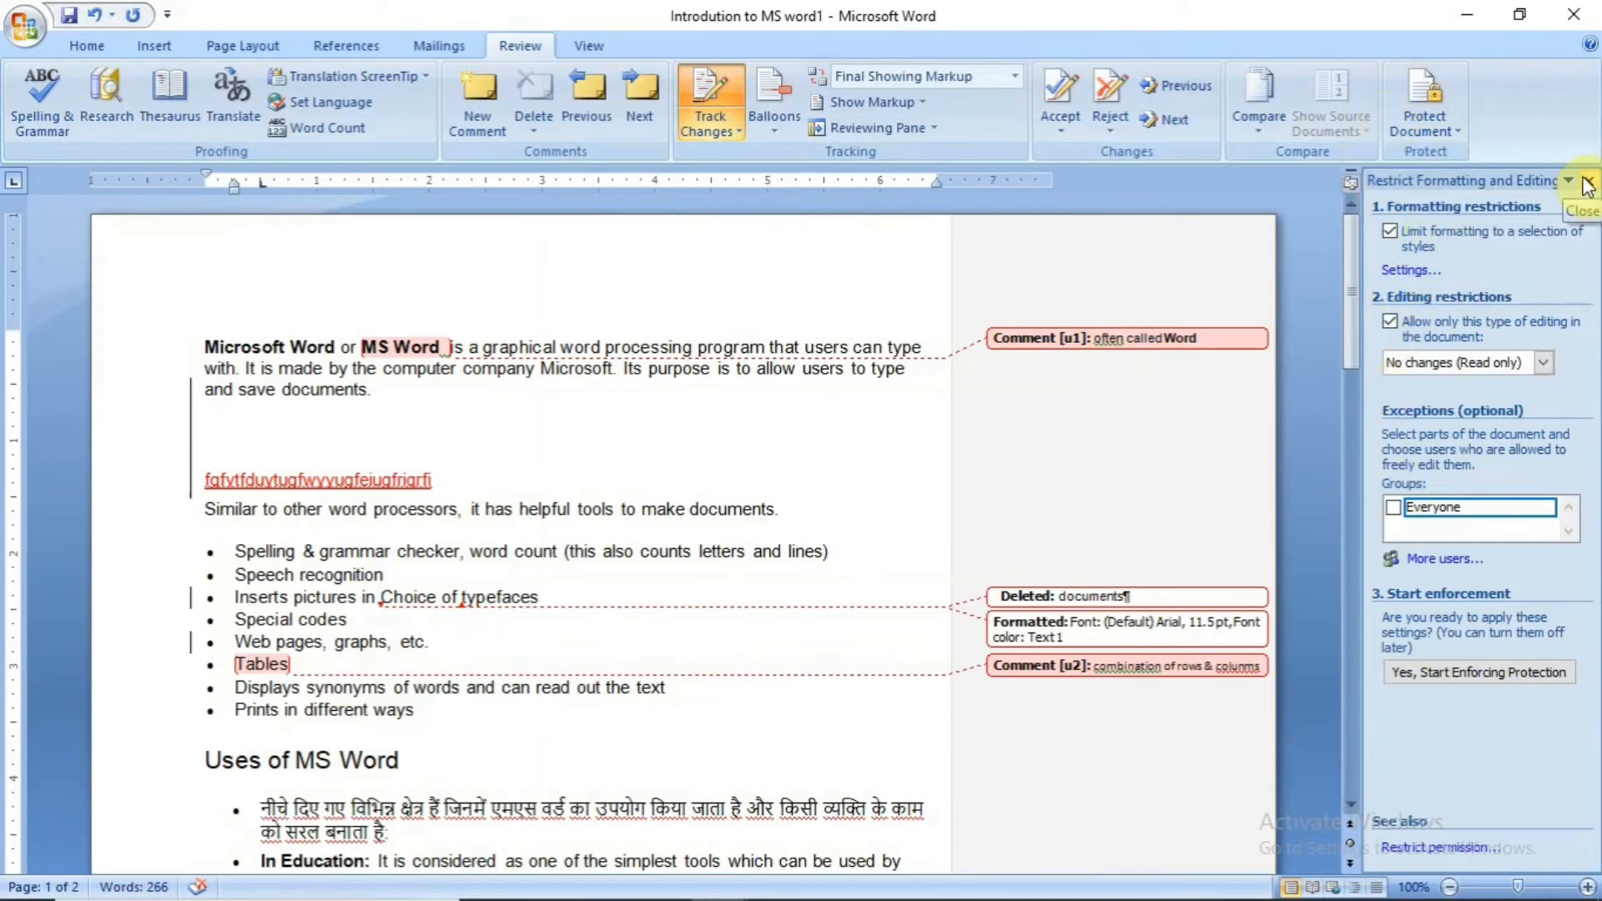
left_click(1389, 322)
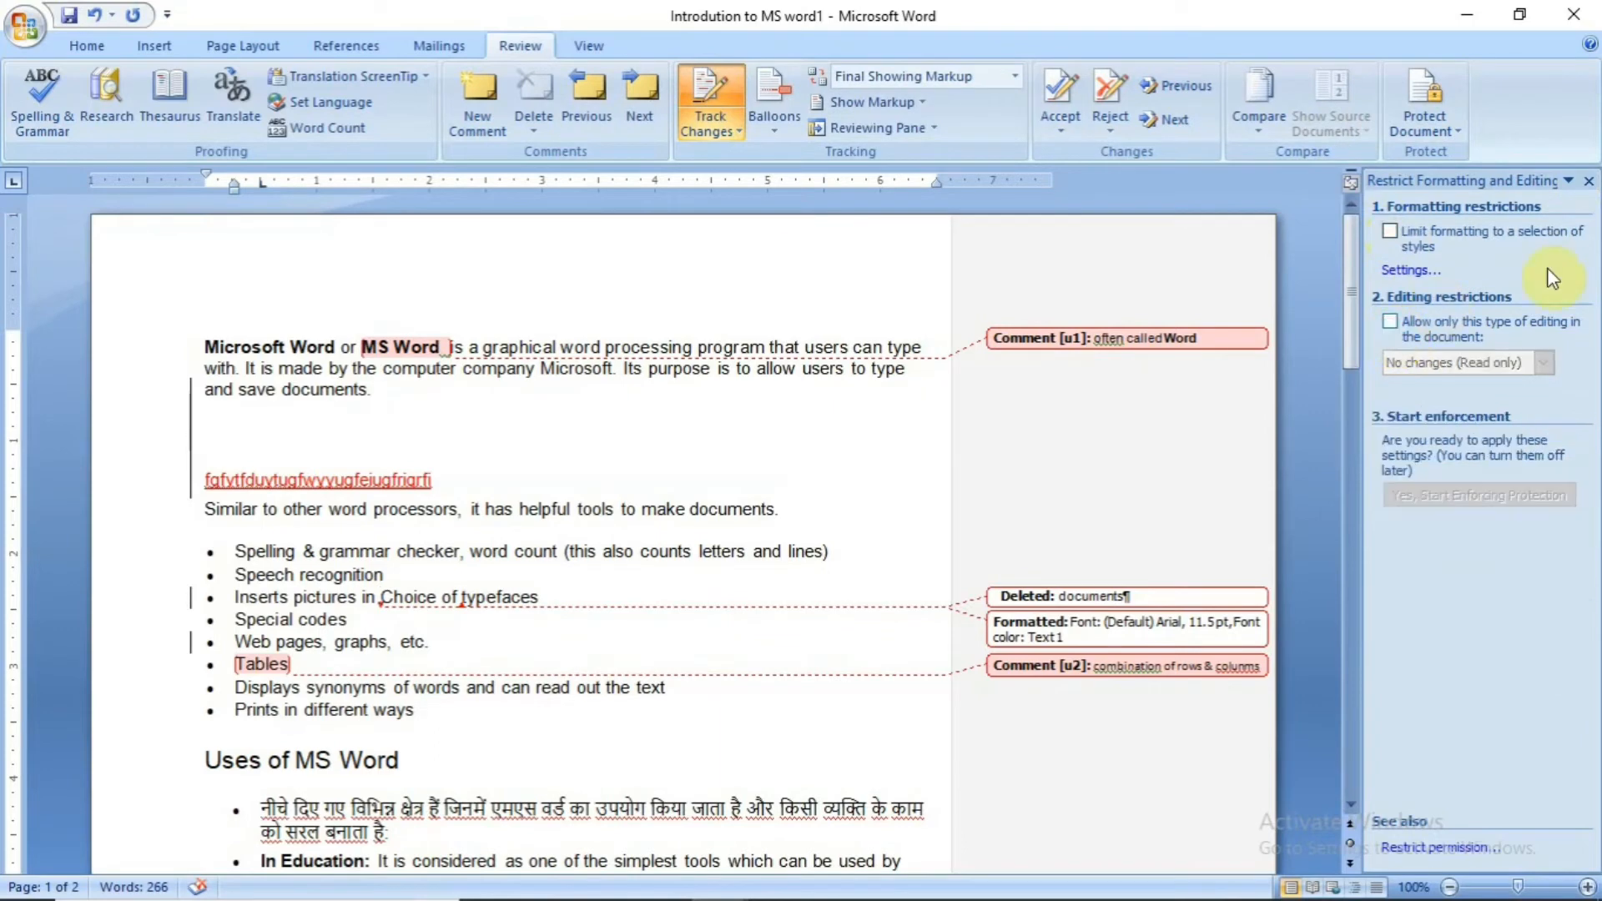
left_click(1589, 181)
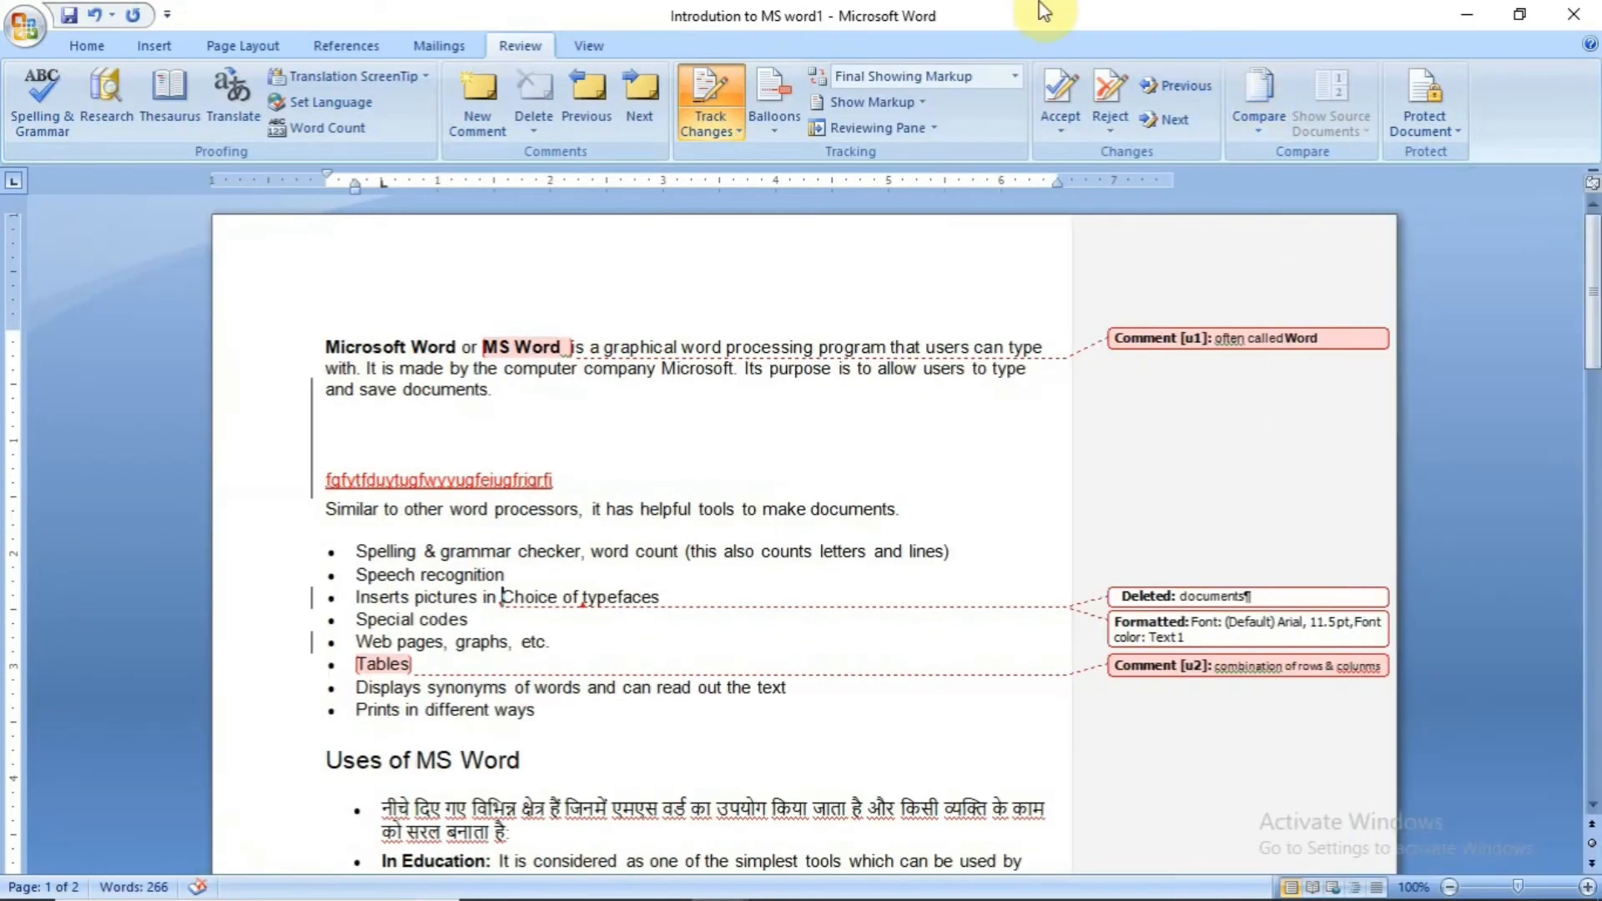
Step: In the Final display, insert the line "hguygdiywgdi" below the first paragraph, and return to Final Showing Markup
left_click(1010, 77)
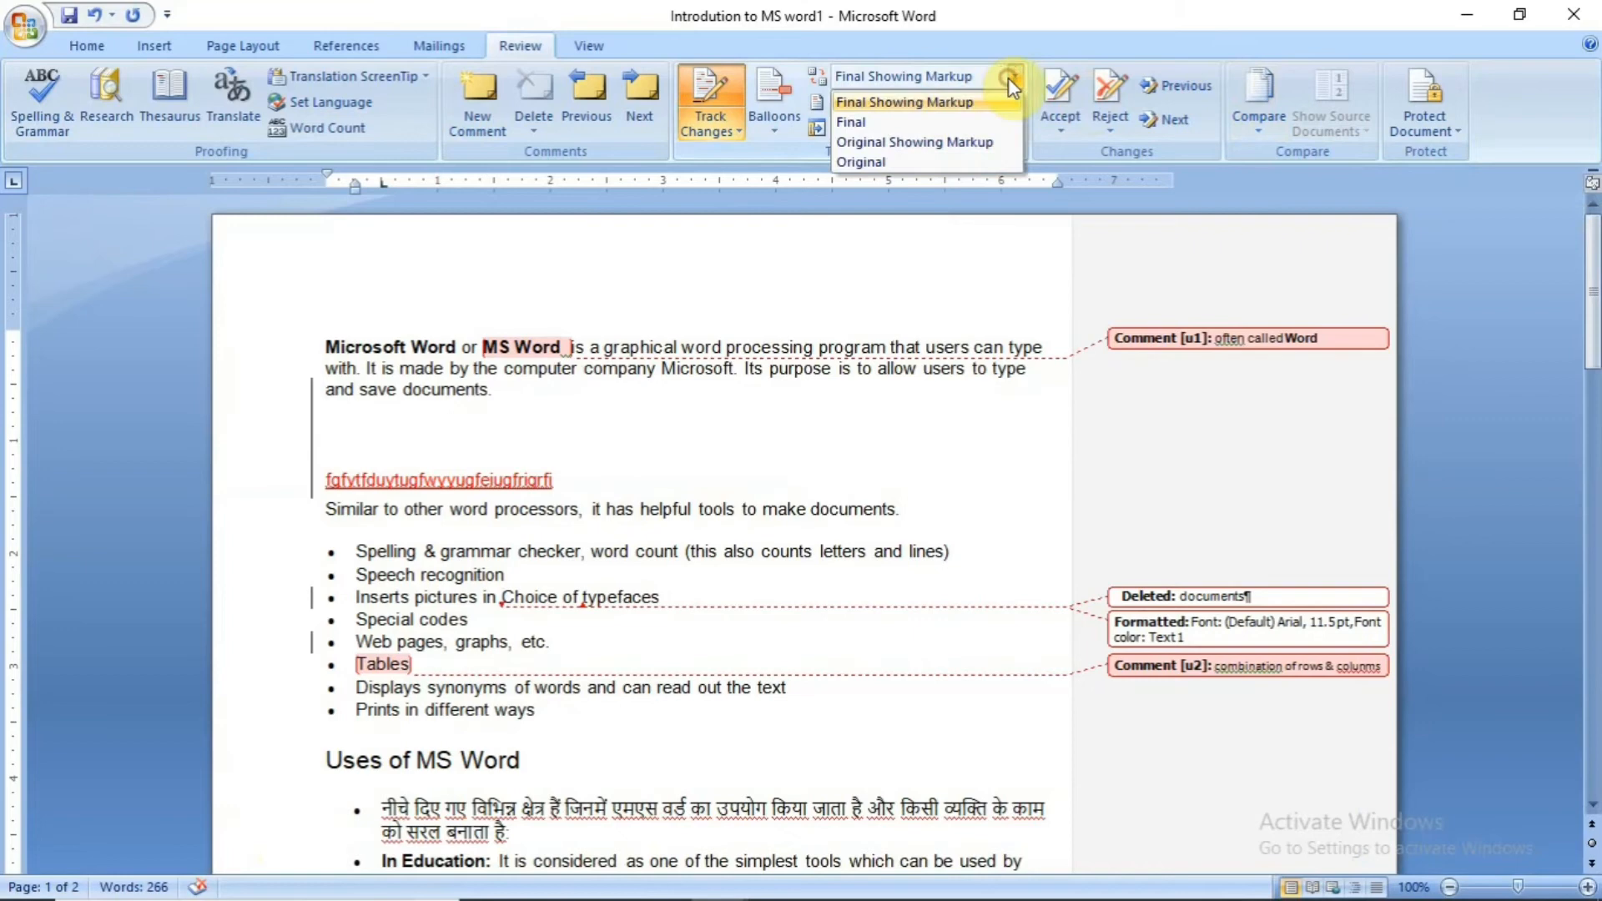
left_click(928, 121)
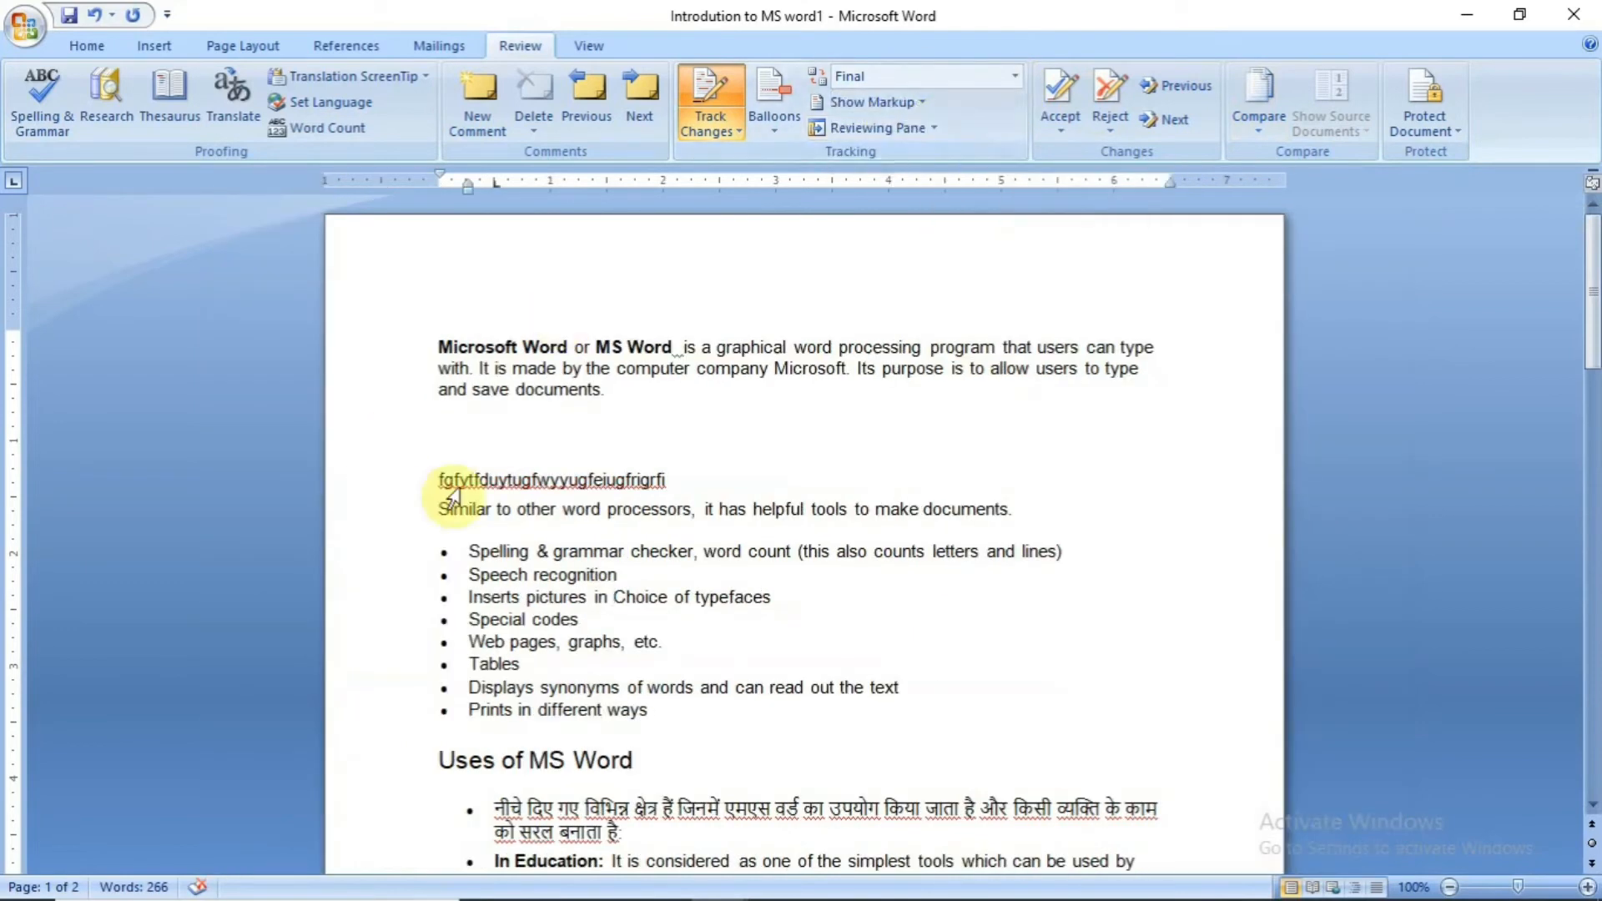
left_click(634, 389)
key("Return")
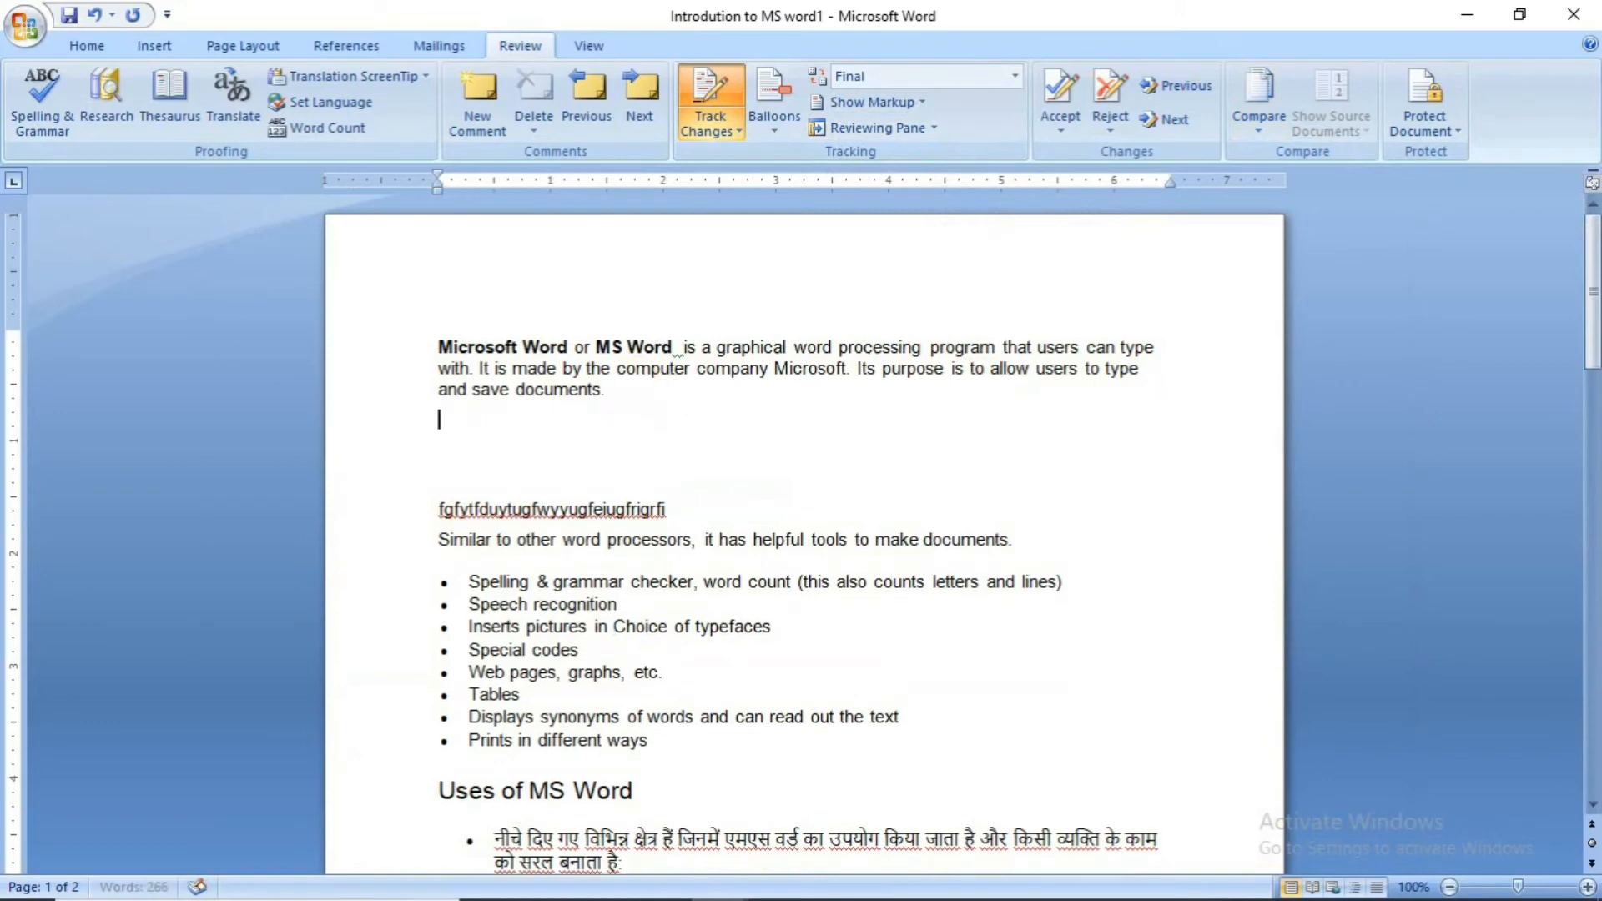
type("hguygdiywgdi")
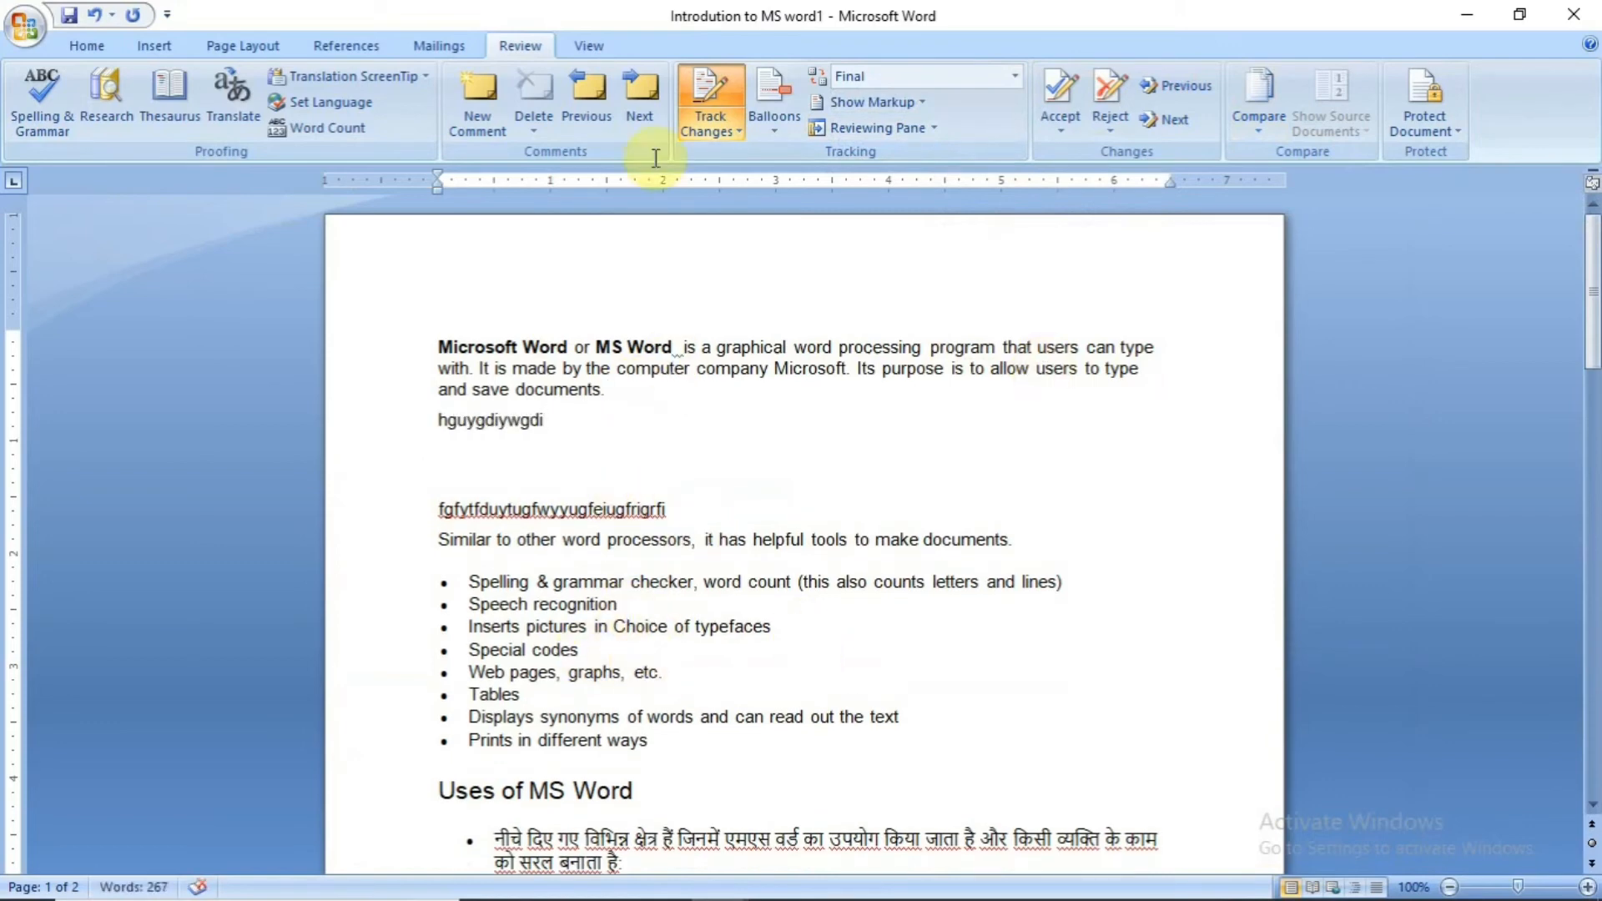
left_click(1015, 77)
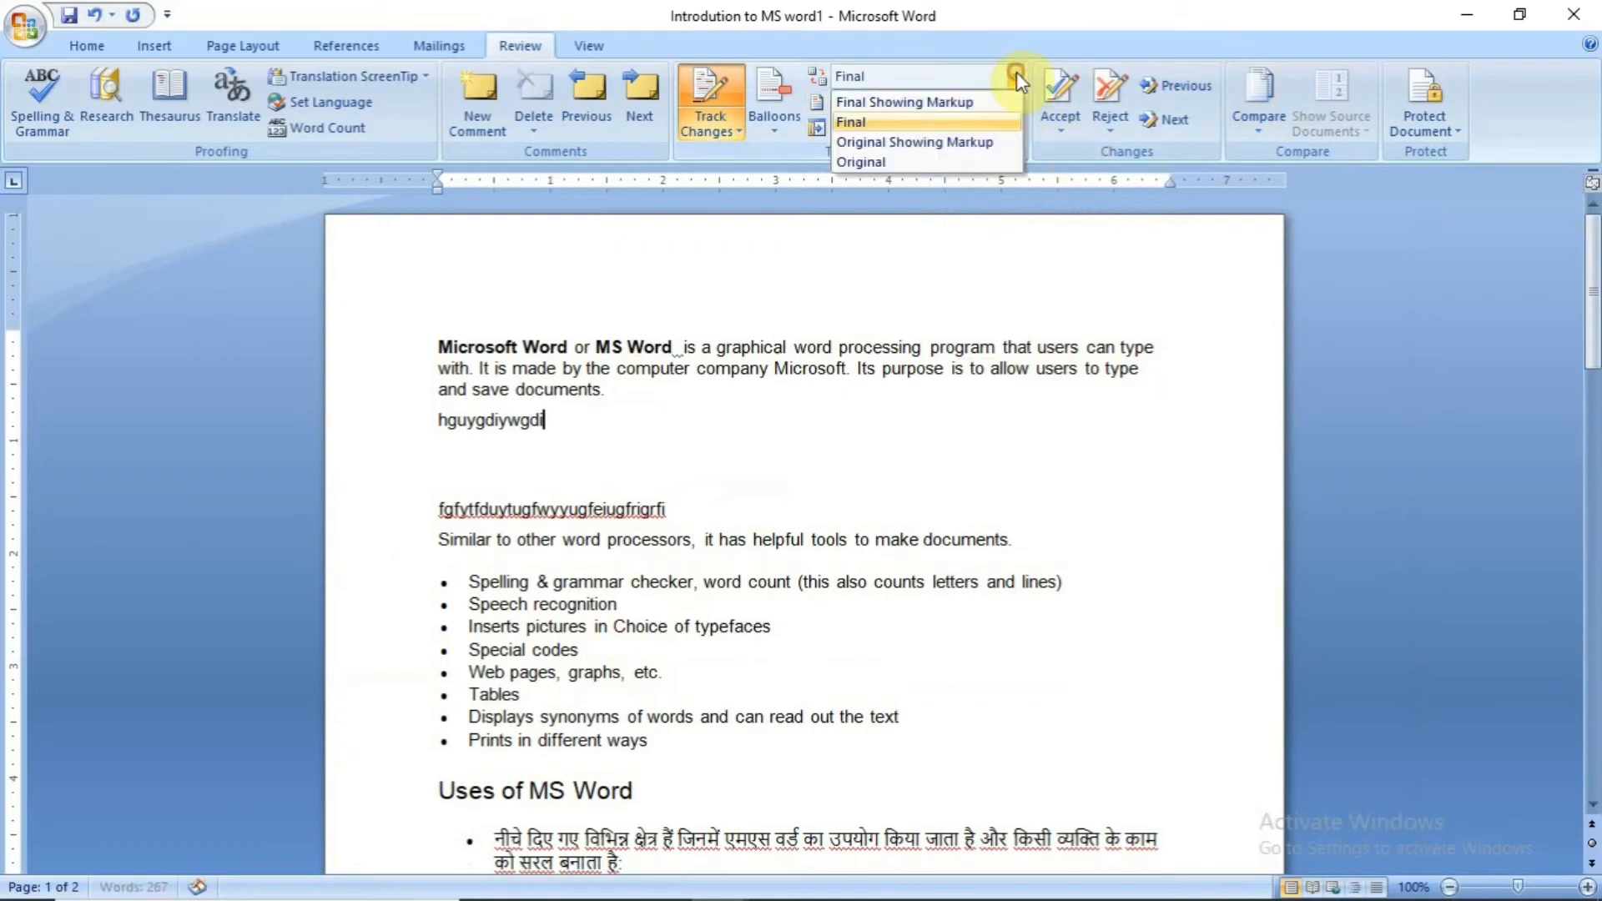
left_click(922, 103)
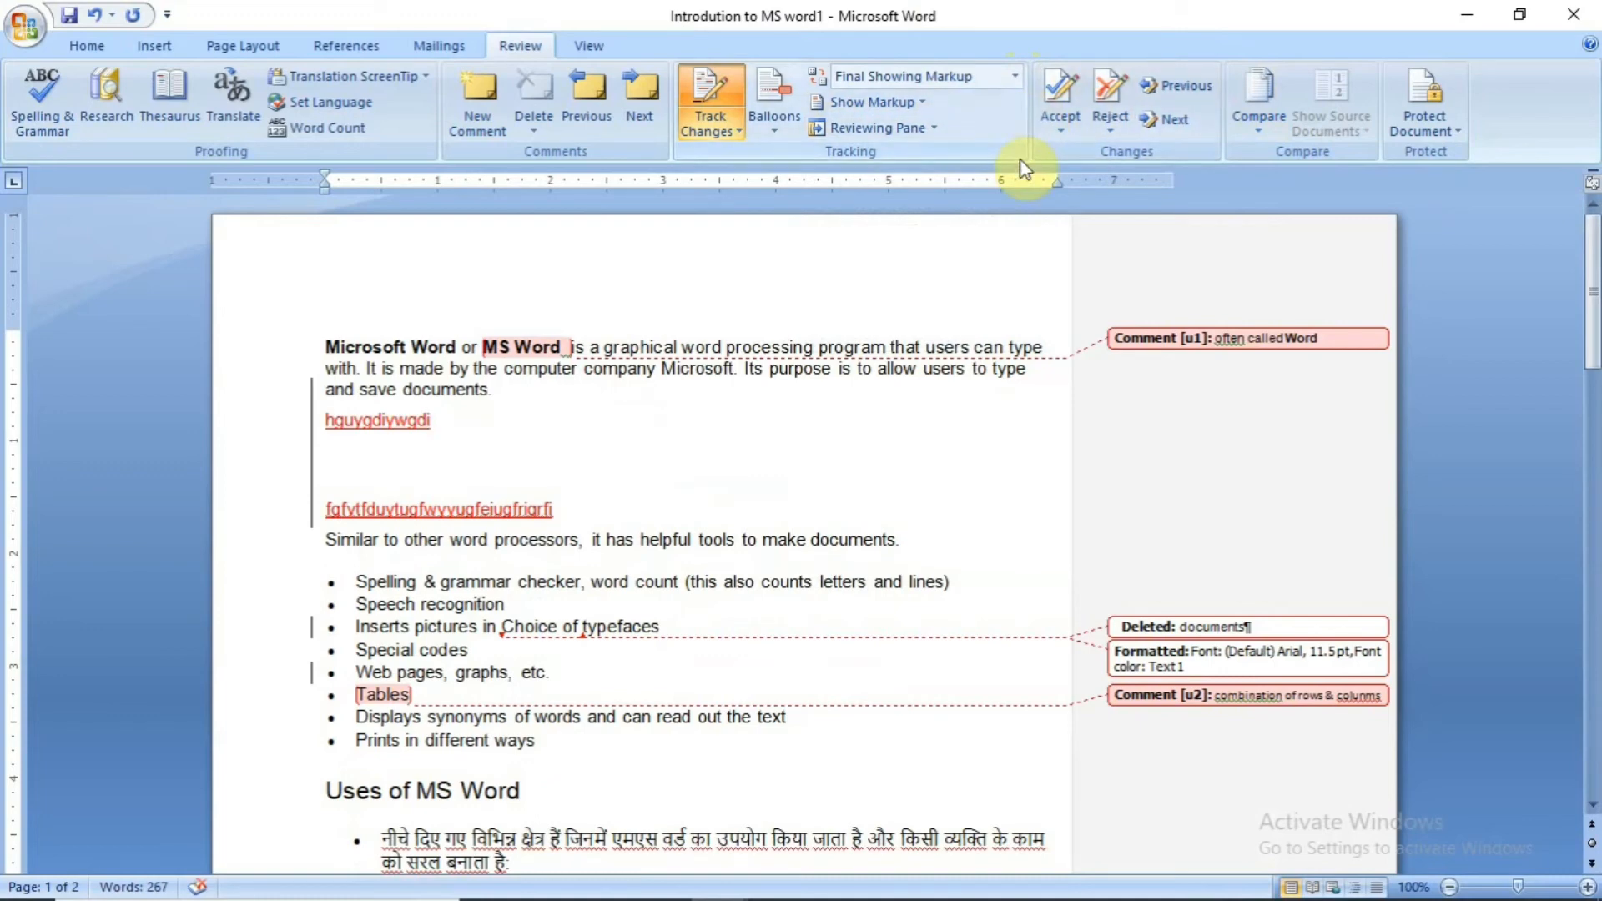
Step: Reject the tracked insertions below the first paragraph, the deletion of "documents" and the formatting change on "typefaces"
left_click(1111, 121)
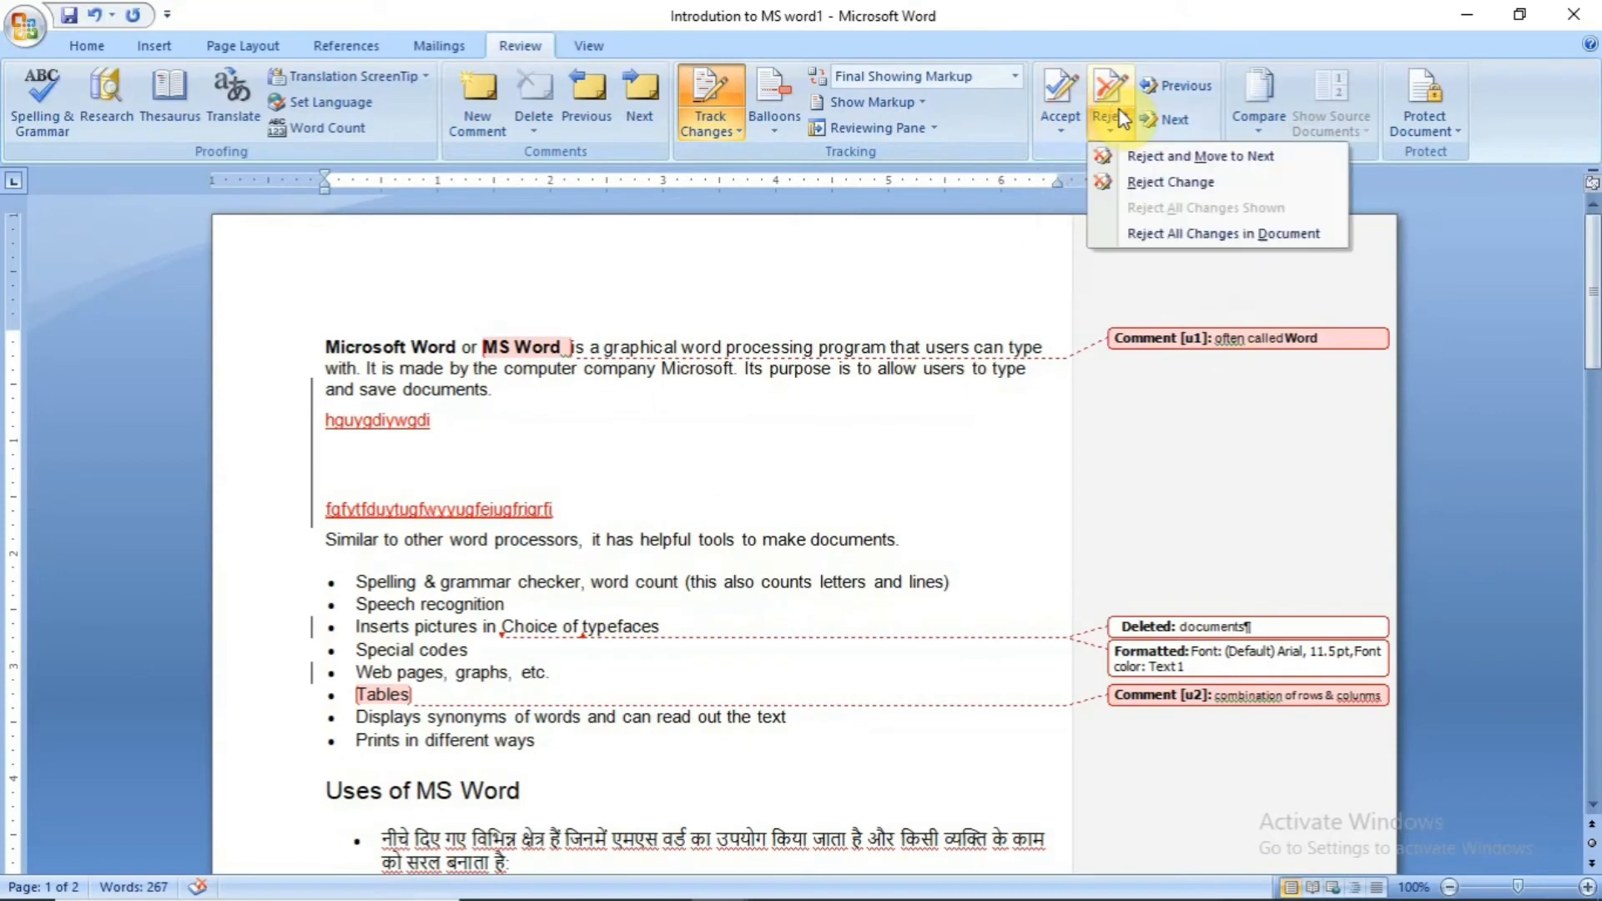
left_click(1156, 156)
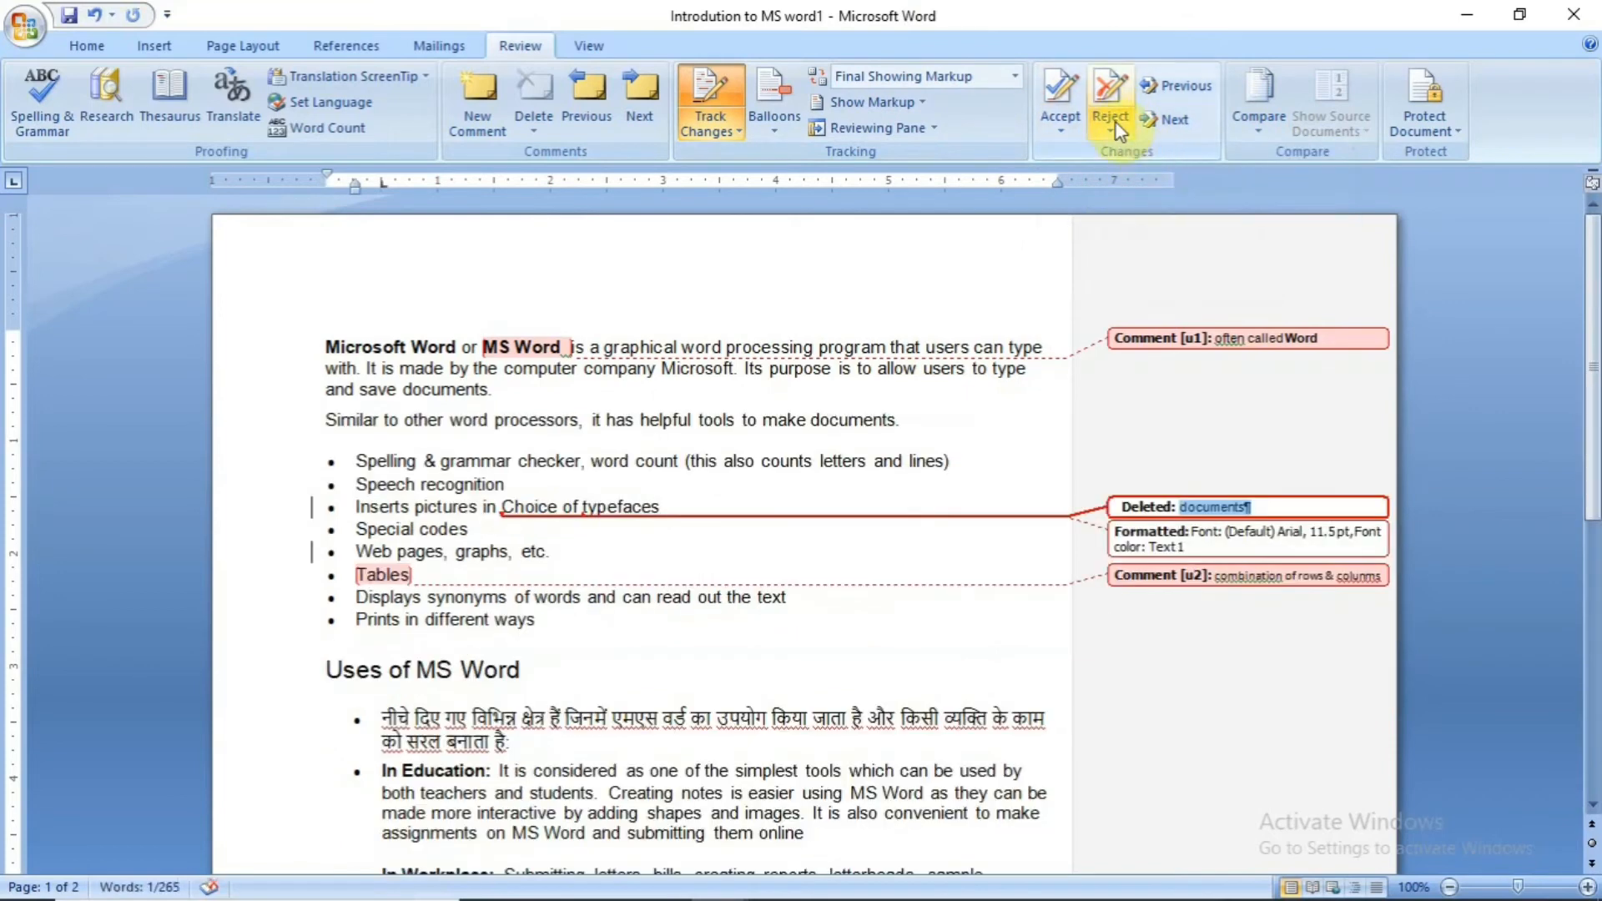
left_click(1115, 123)
left_click(1135, 159)
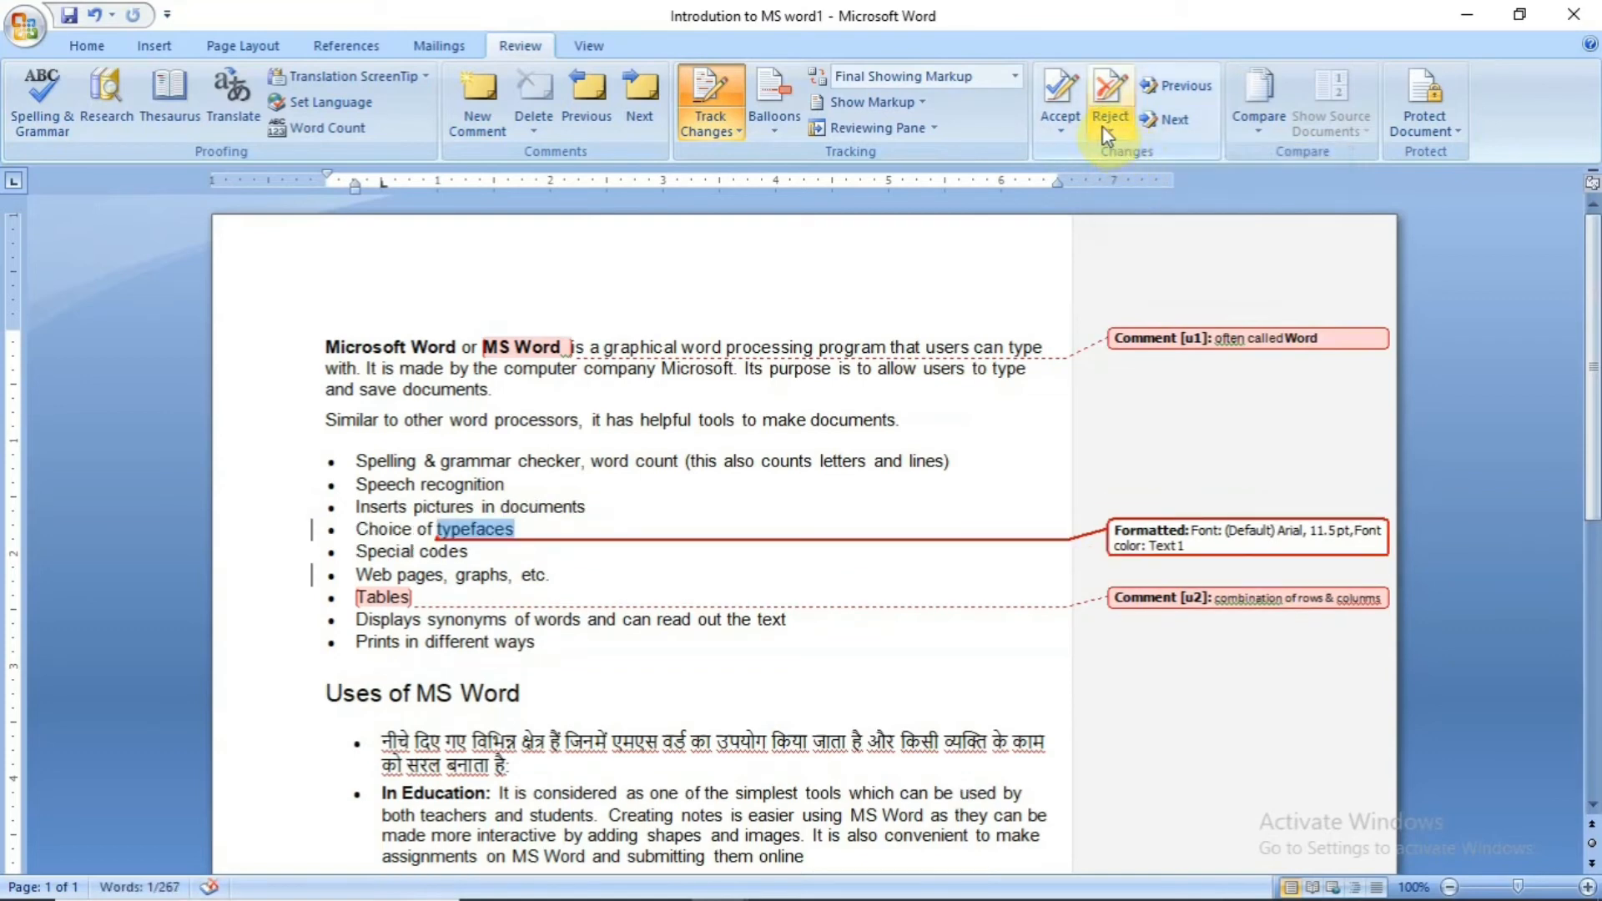
left_click(1105, 129)
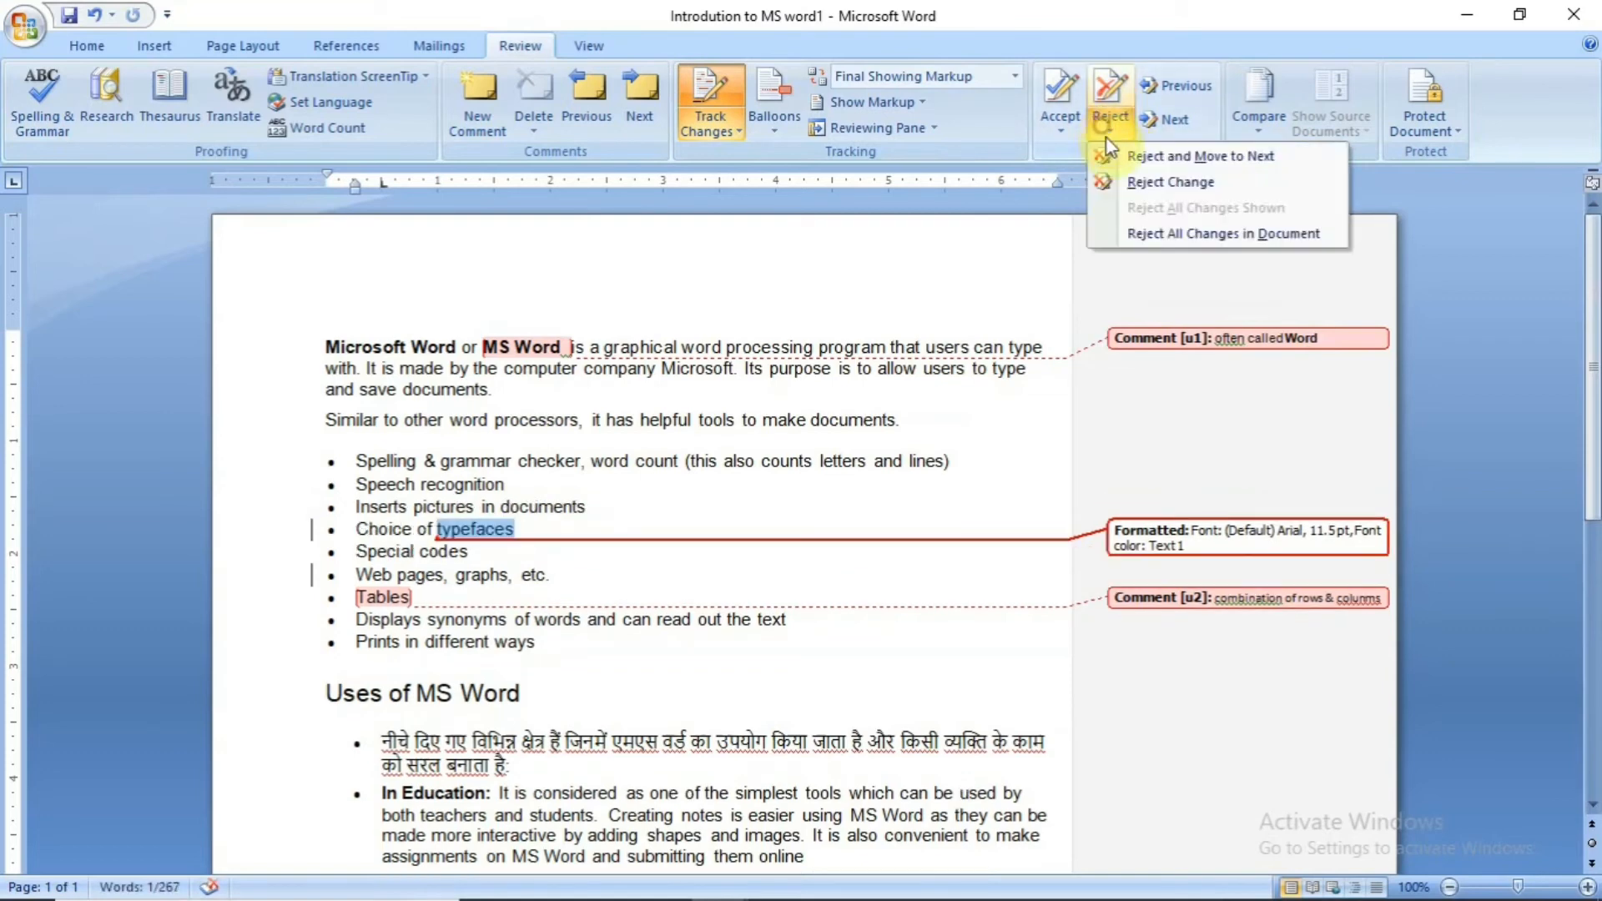
left_click(1181, 183)
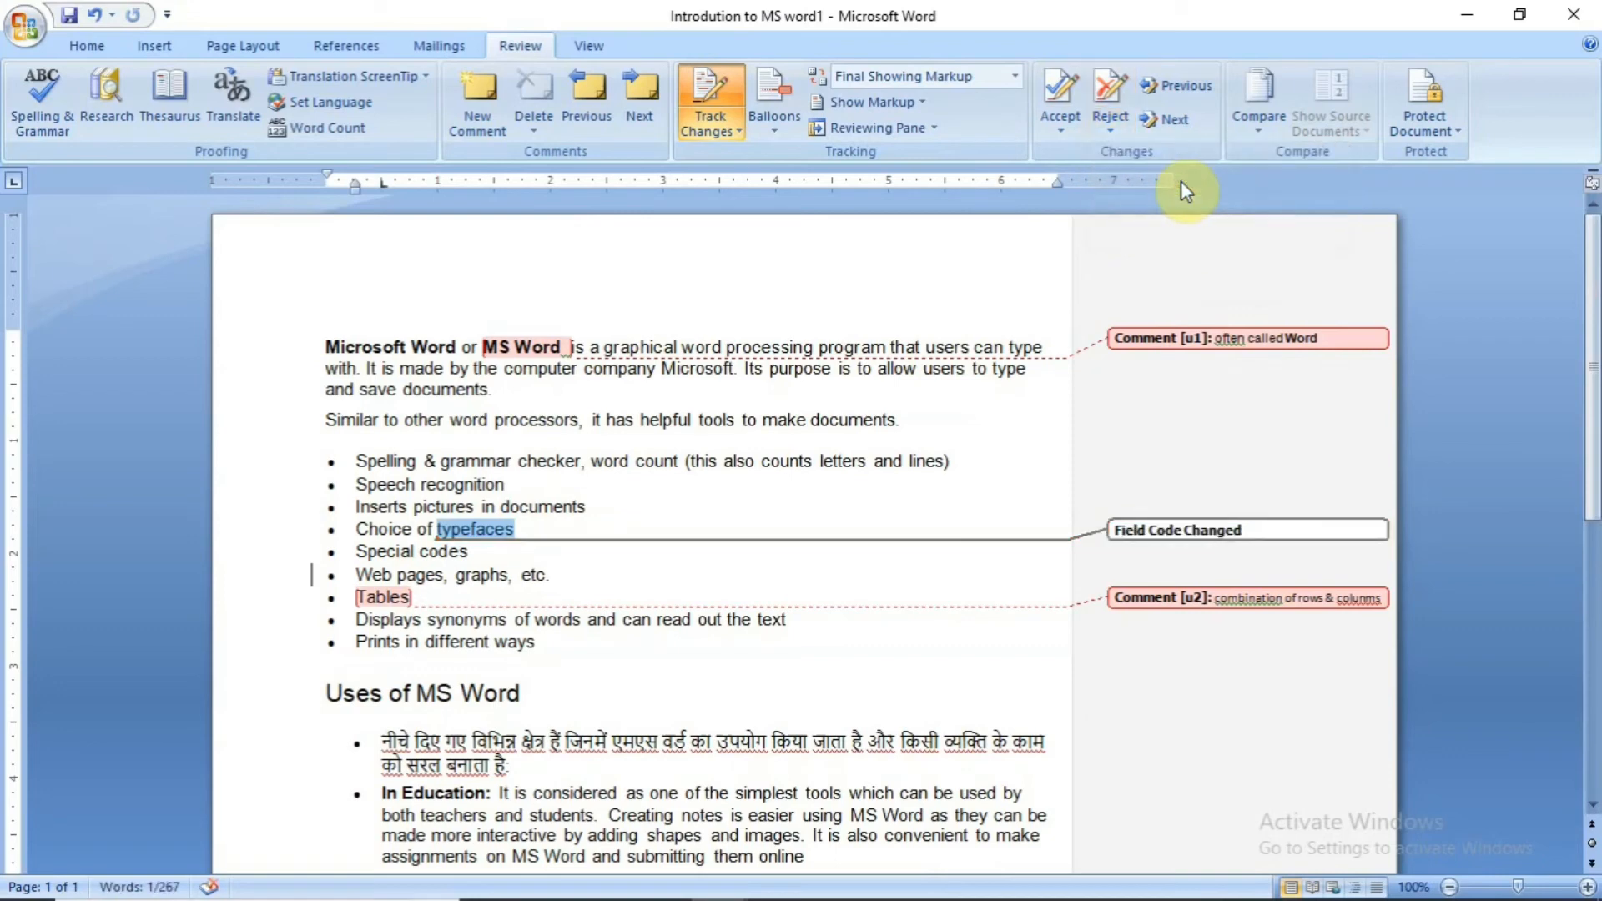
left_click(764, 541)
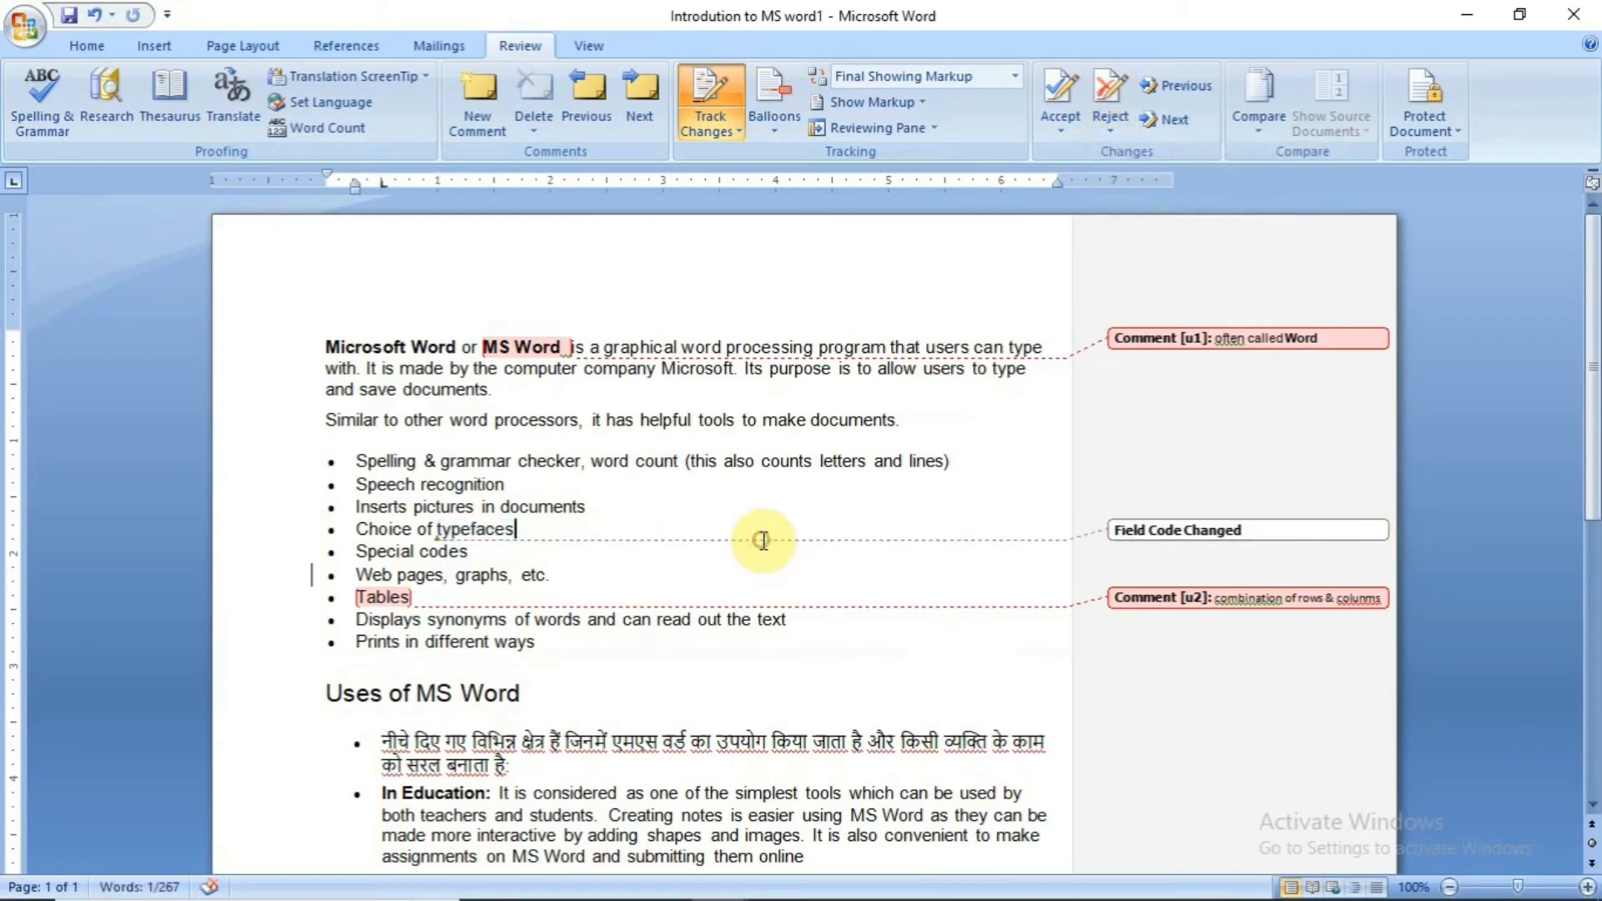
Step: Step backward through the document's revisions and comments up to the "MS Word" comment, and forward again to the "Tables" comment
left_click(1150, 85)
left_click(1150, 85)
left_click(1150, 85)
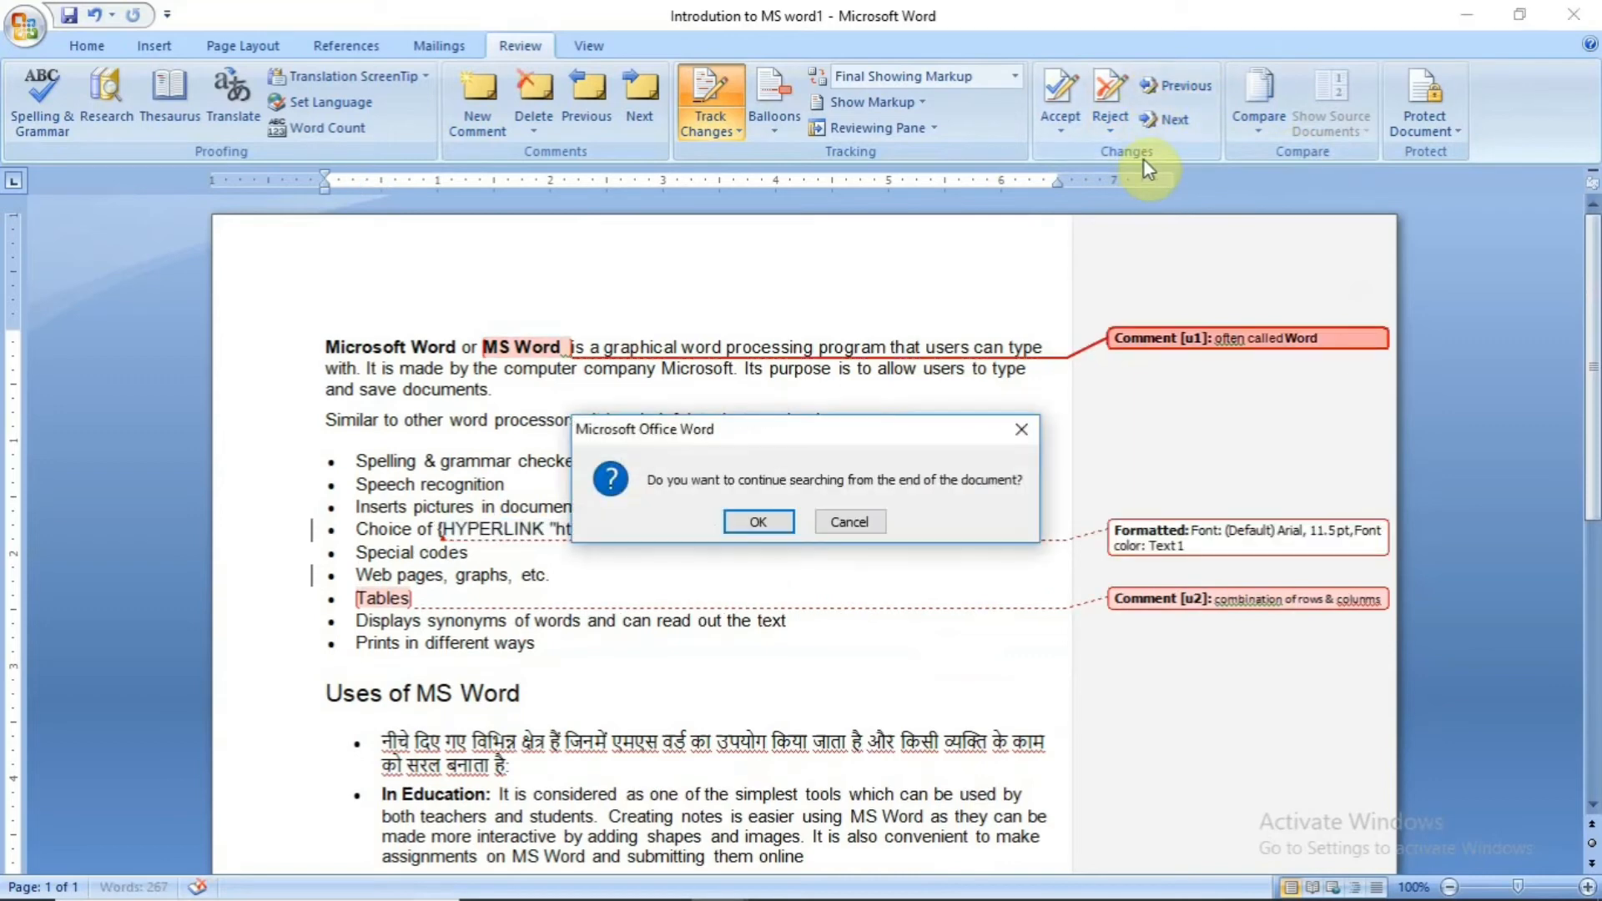
left_click(841, 522)
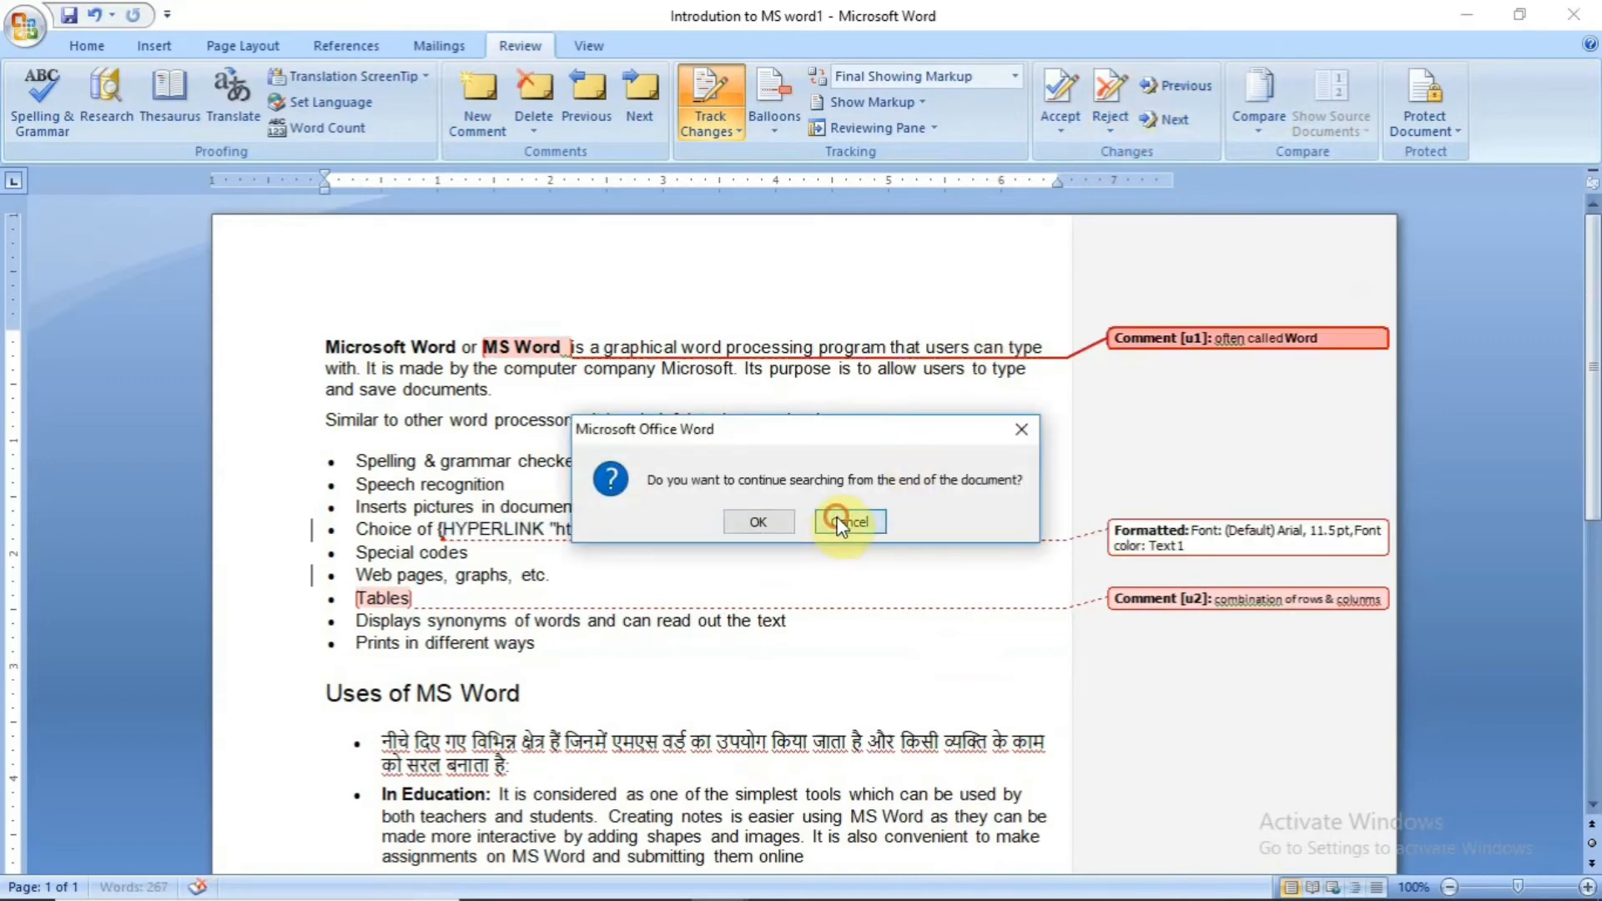
left_click(1171, 124)
left_click(1171, 123)
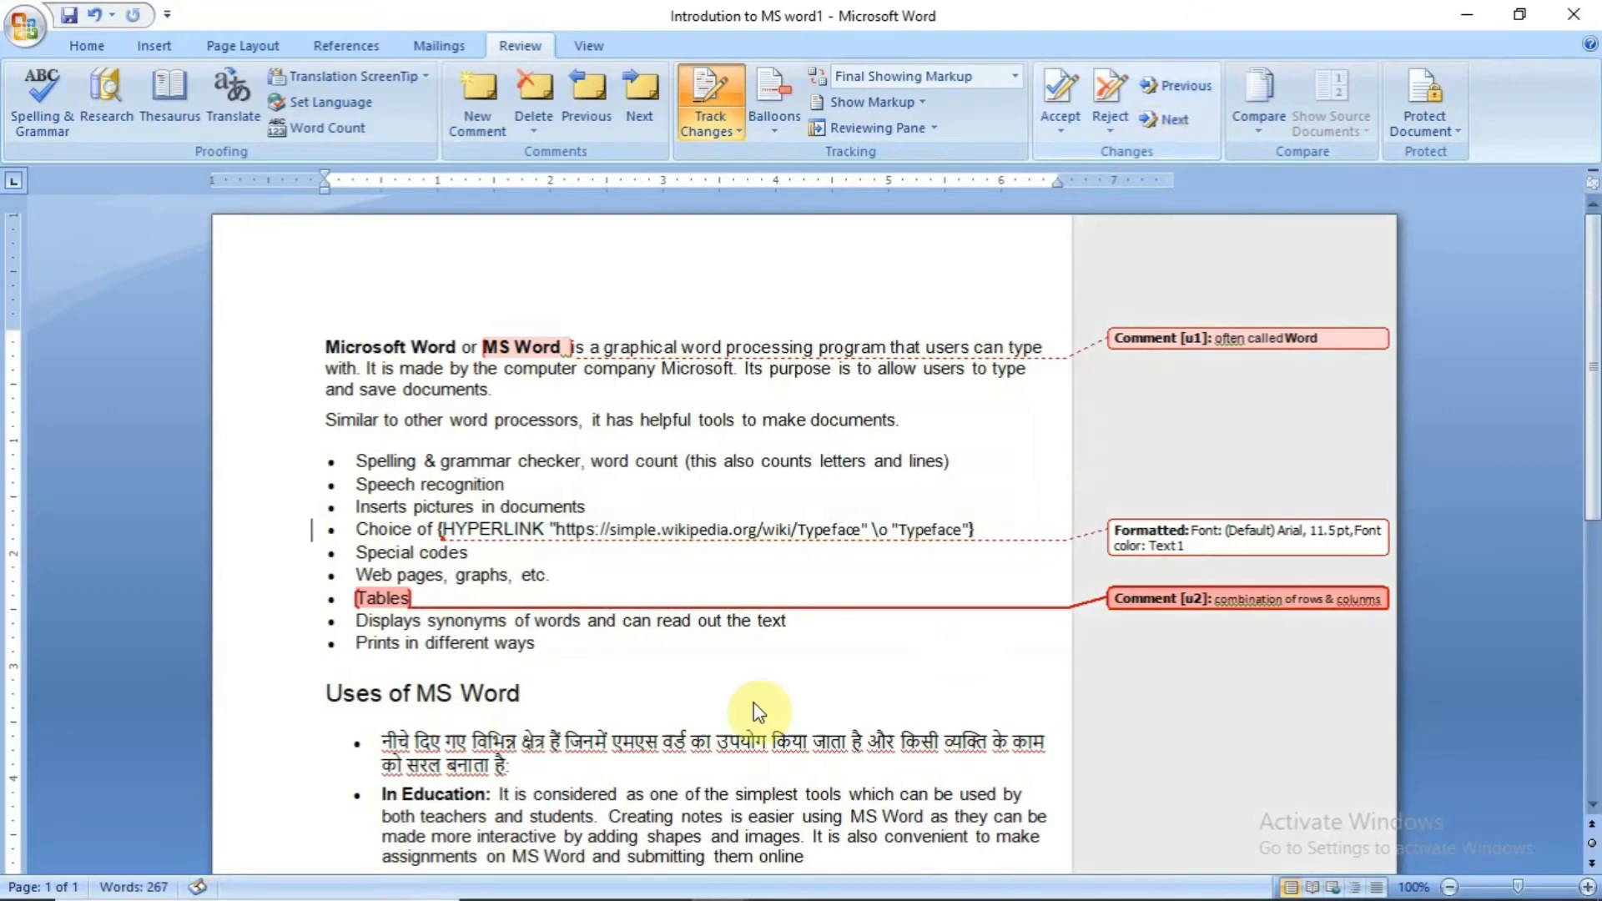
left_click(796, 674)
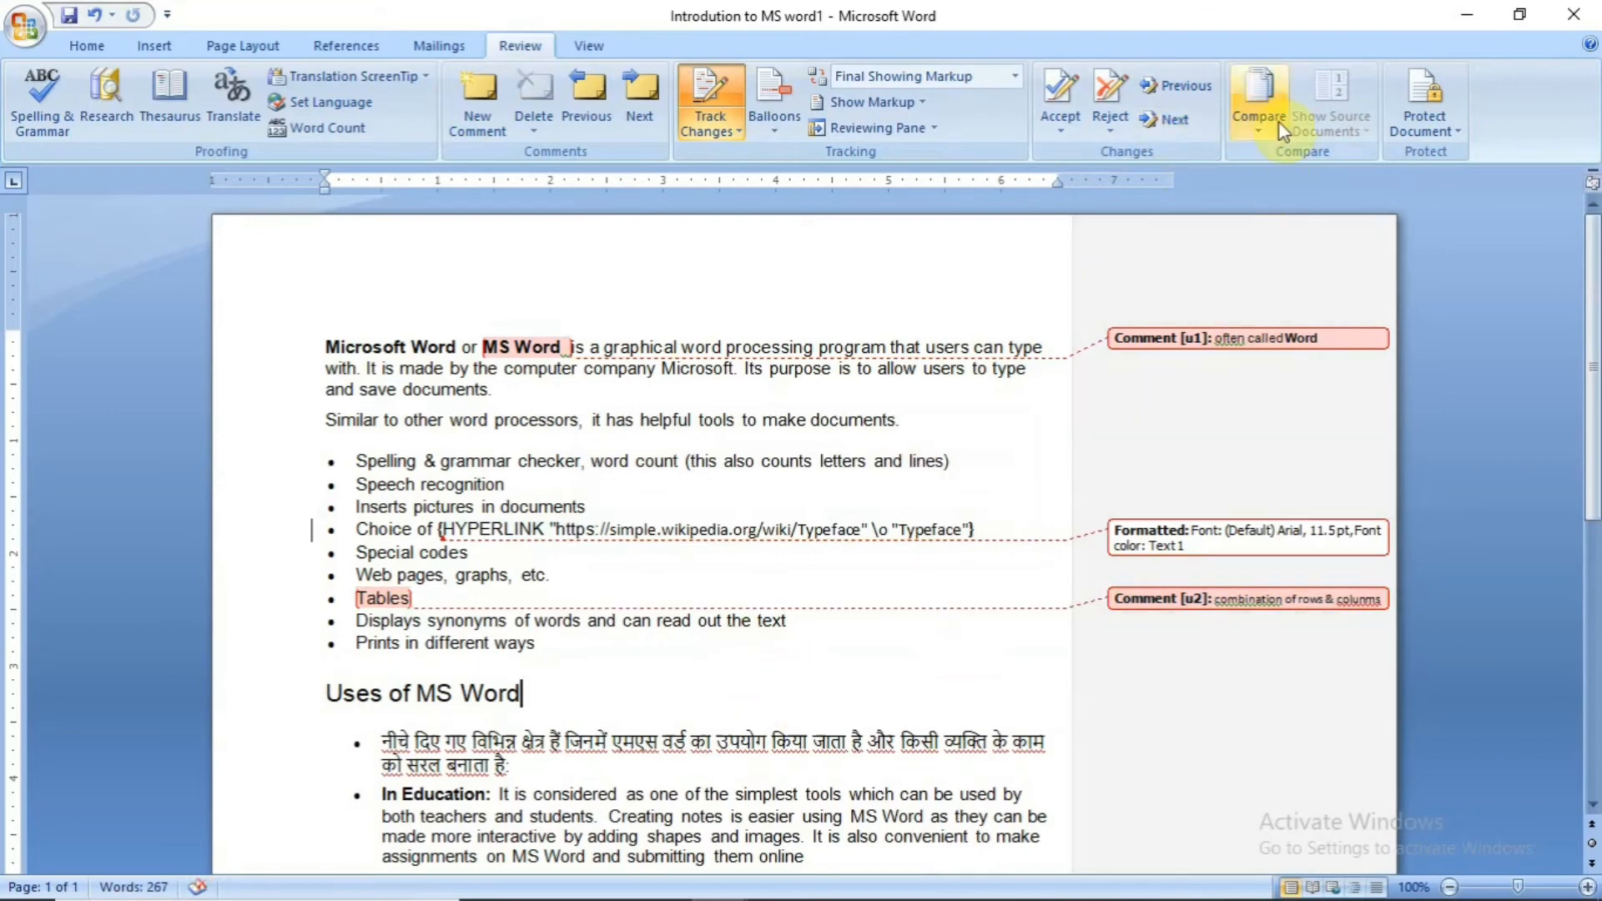
left_click(1259, 116)
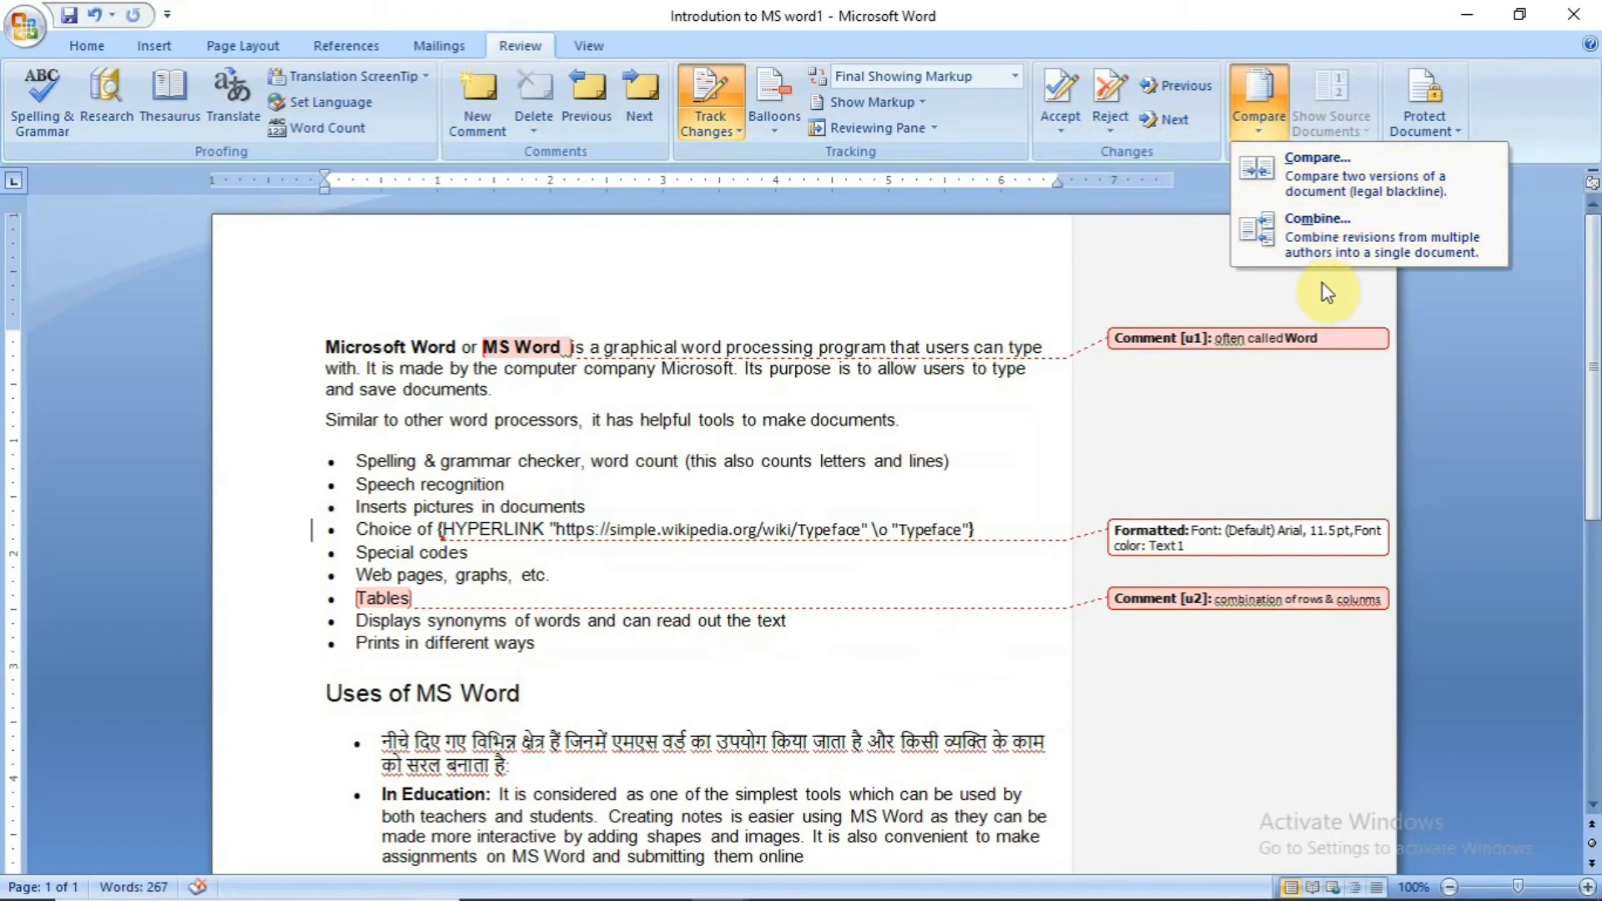
left_click(1413, 118)
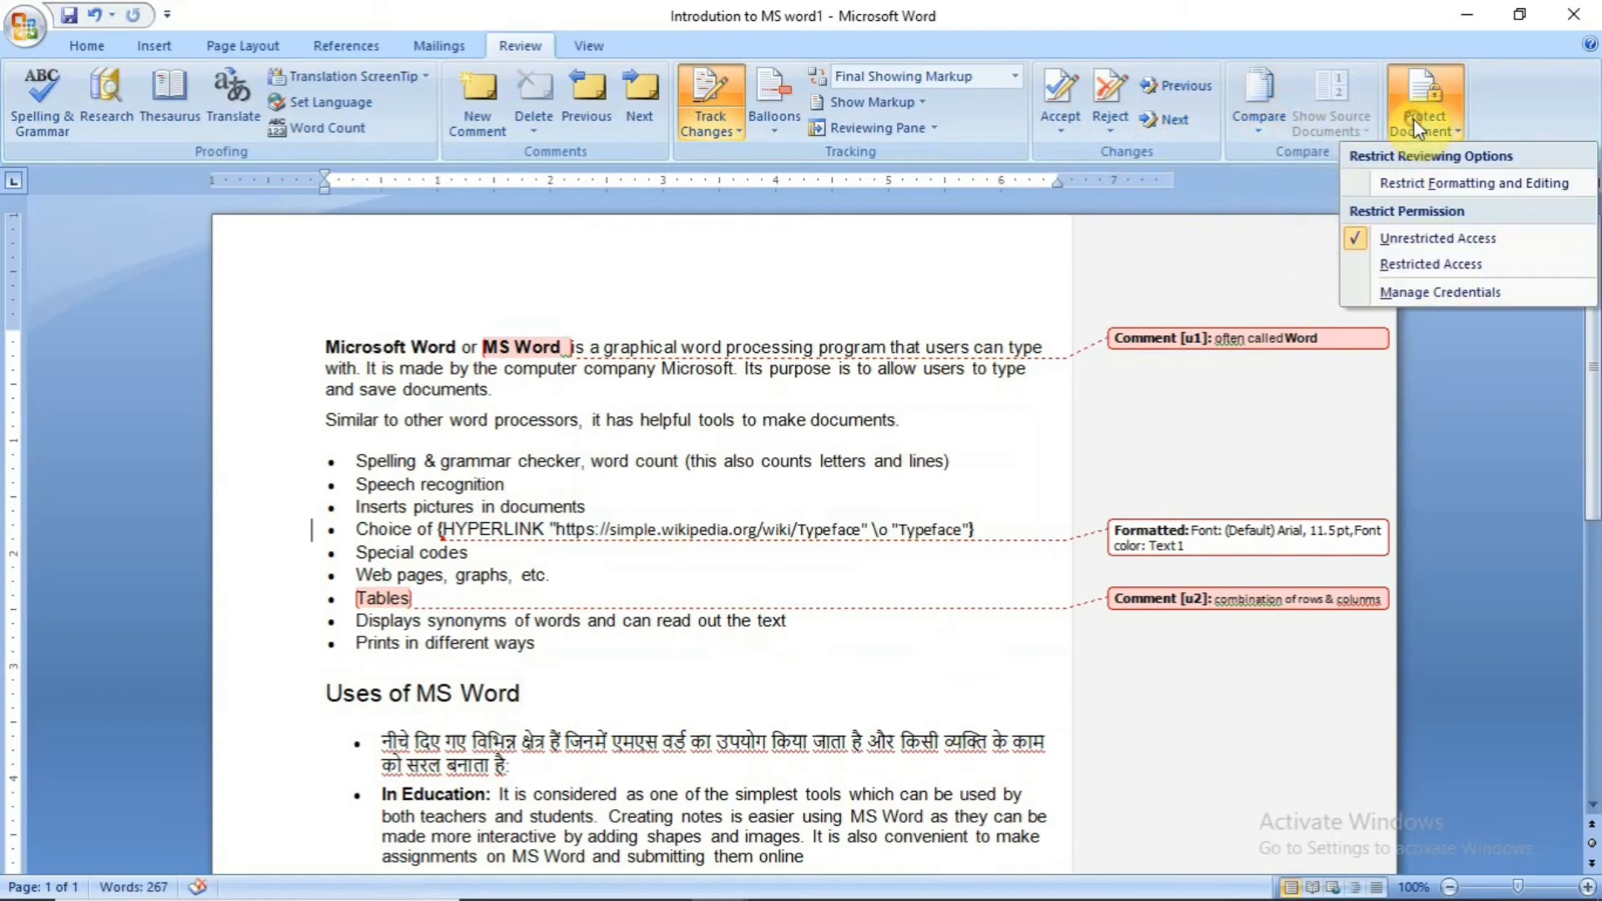
left_click(1465, 392)
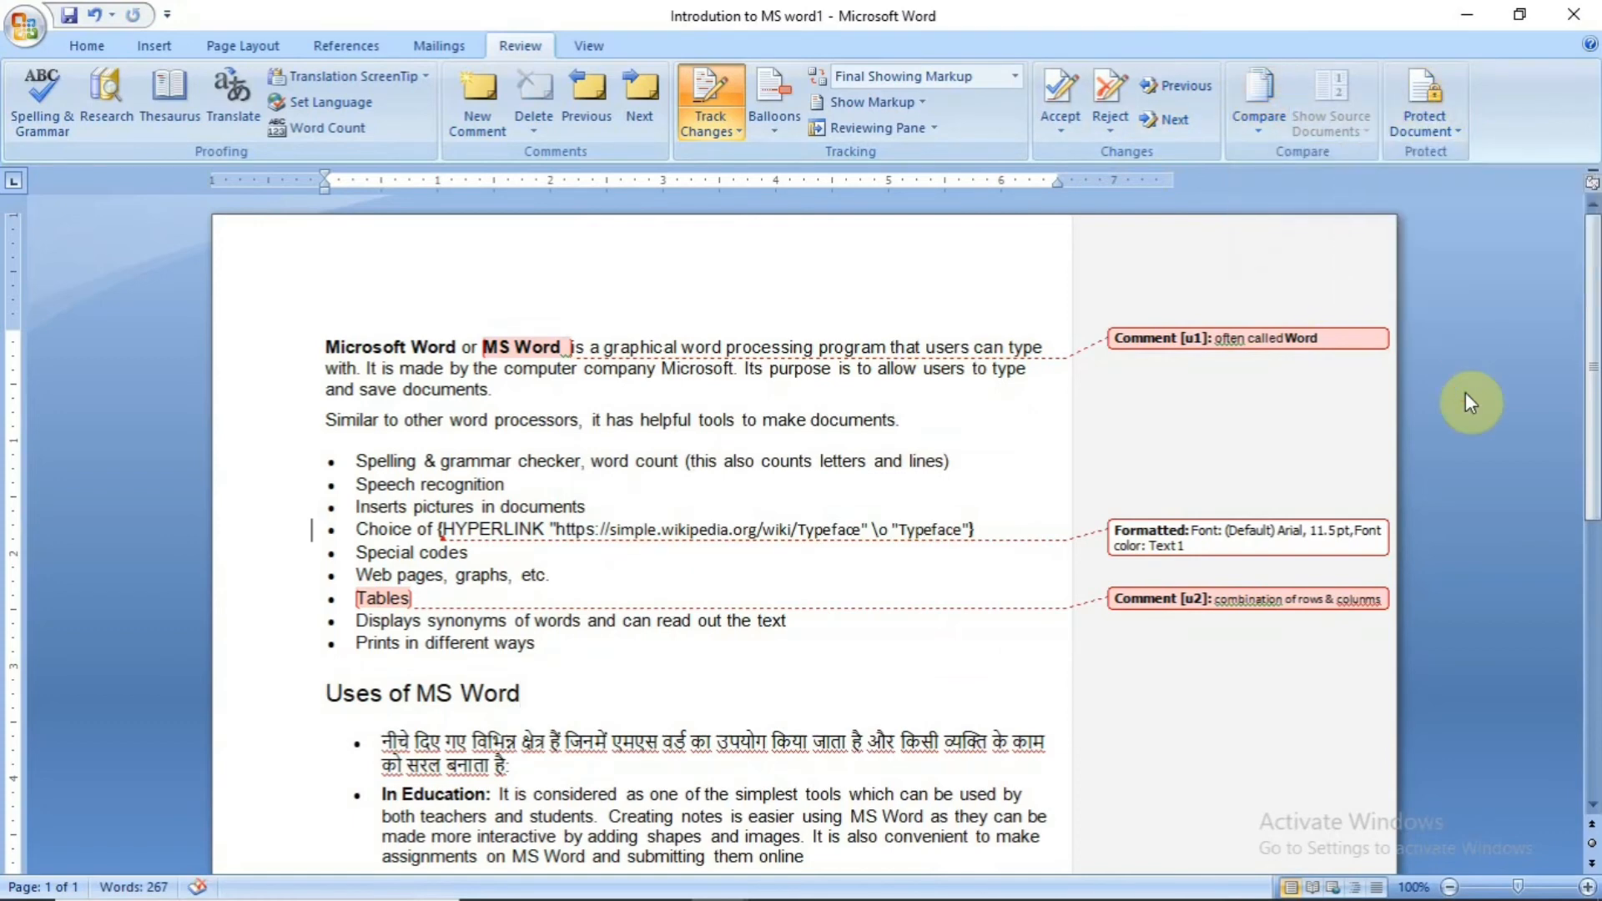
Step: View the document in Full Screen Reading and Web Layout, and return to Print Layout
left_click(600, 42)
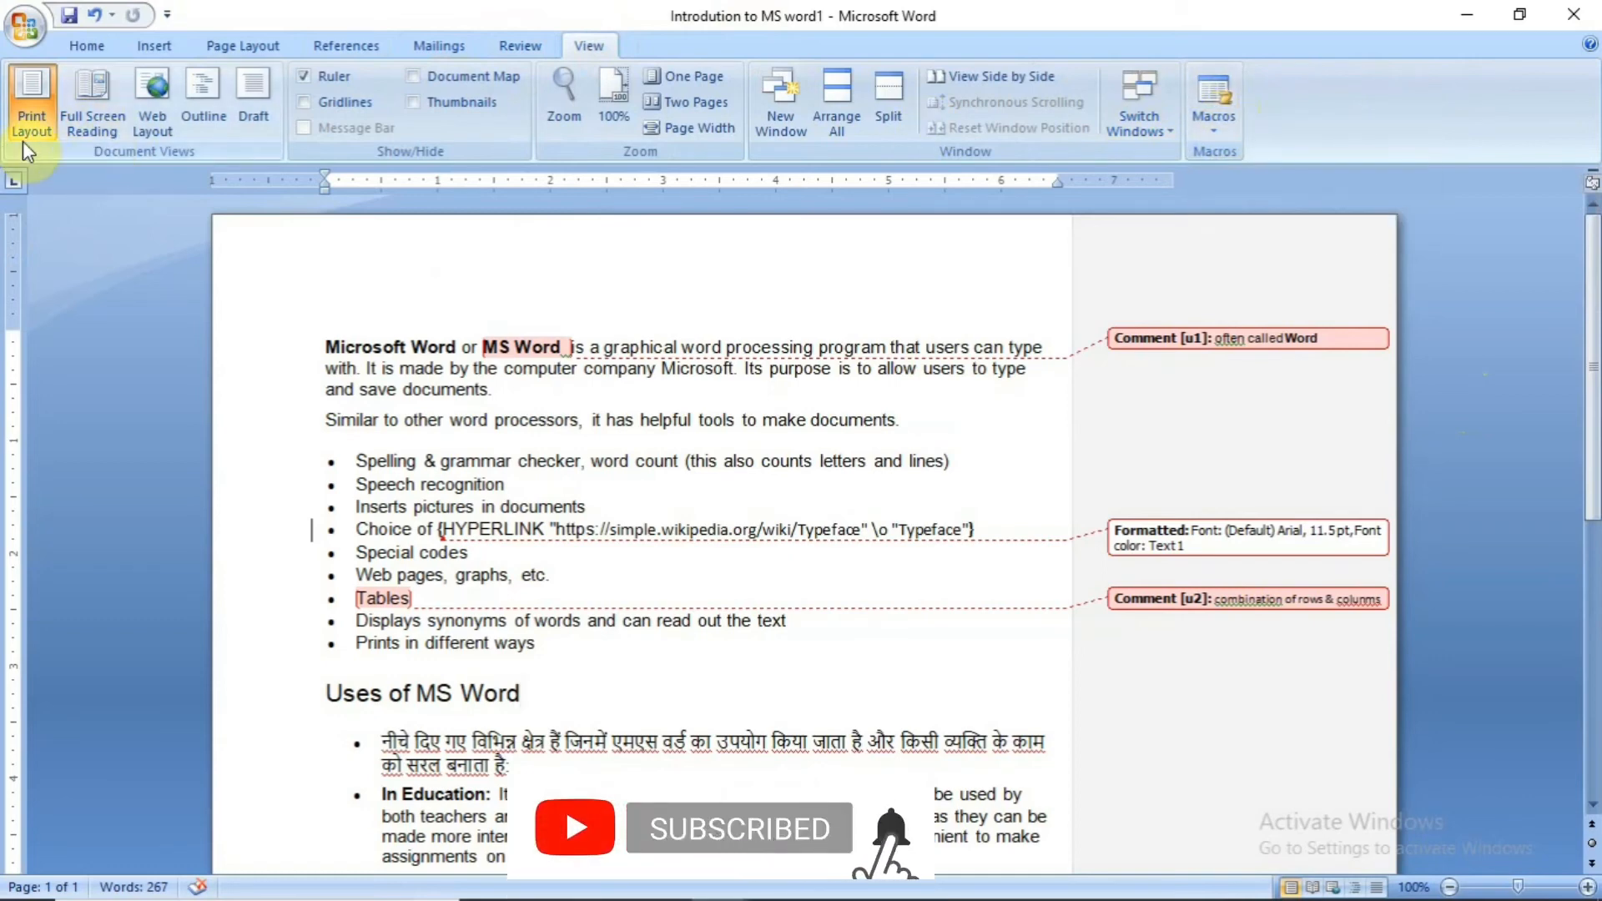
left_click(79, 126)
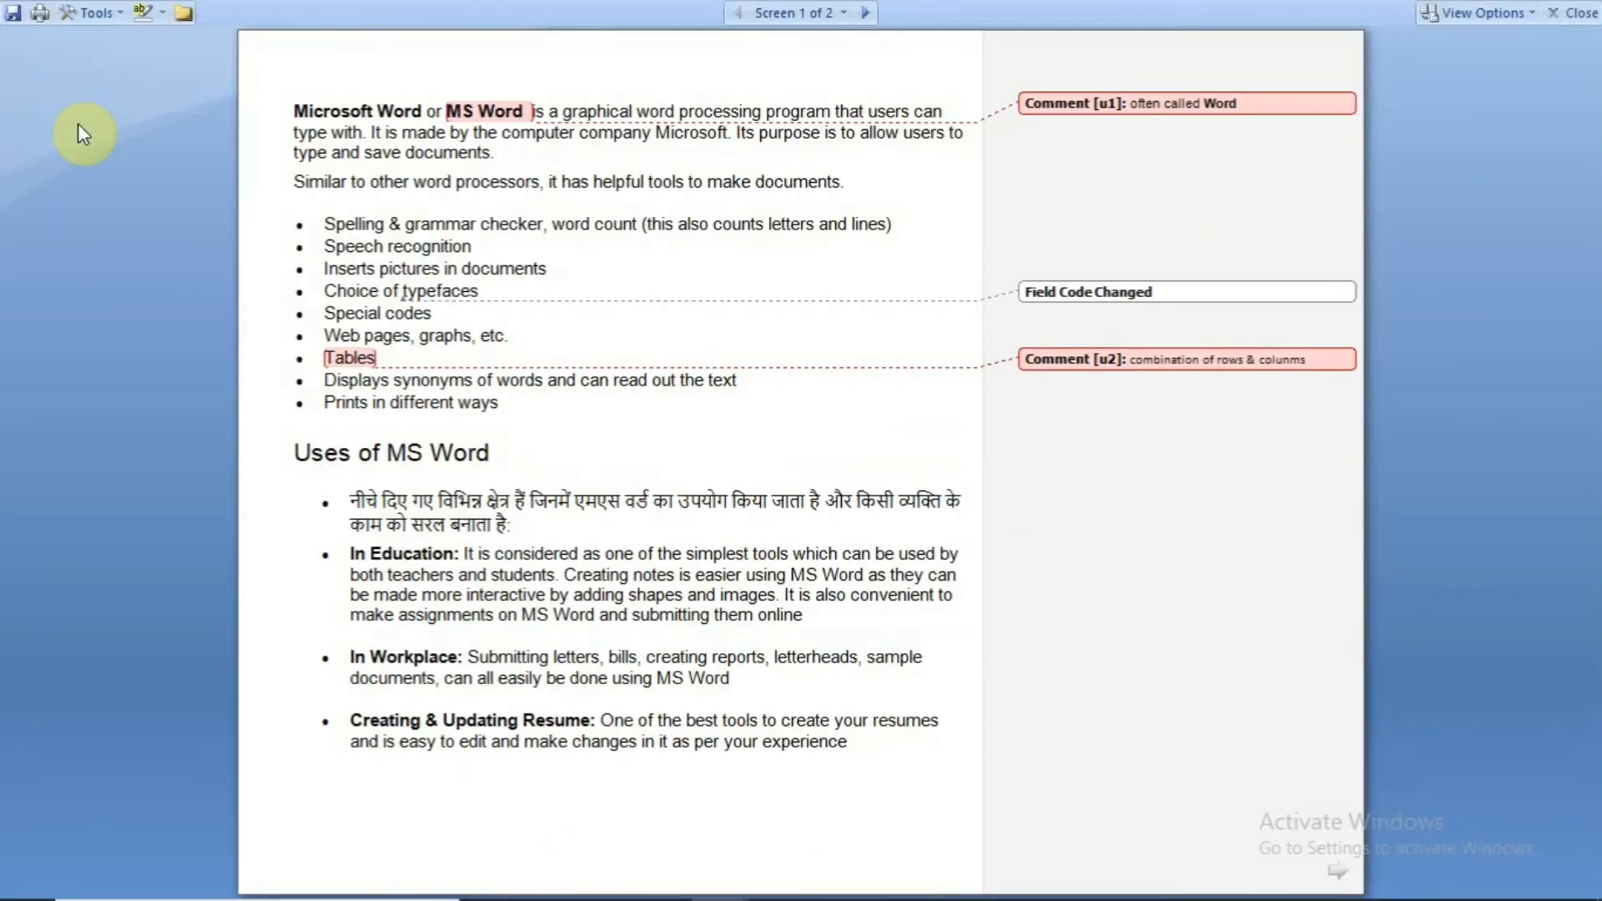
key("Escape")
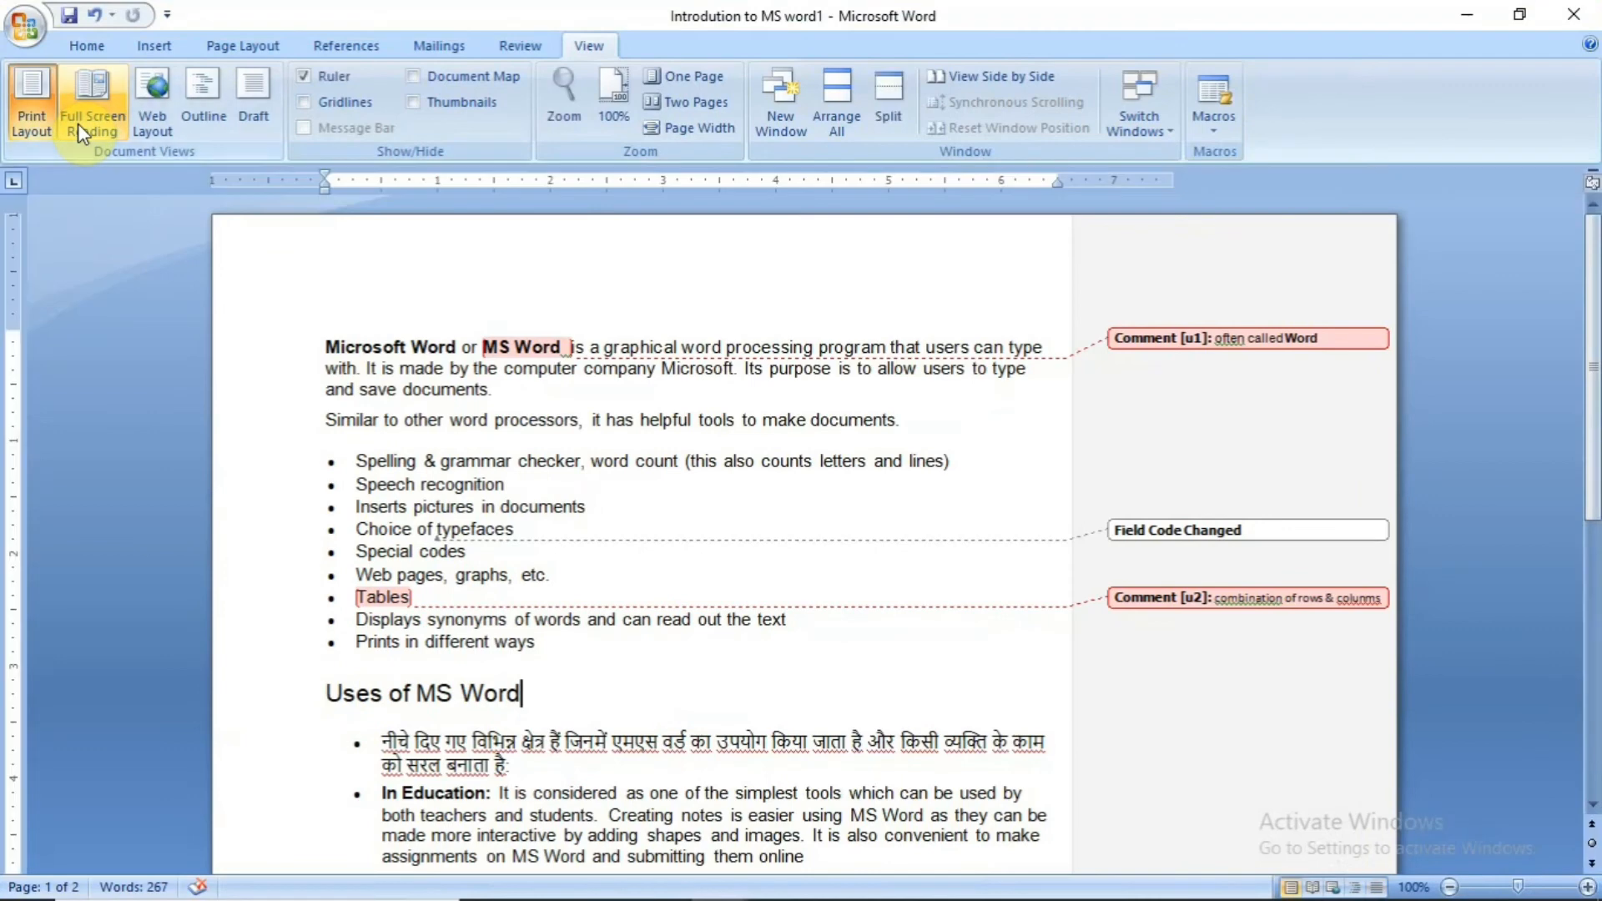
left_click(158, 109)
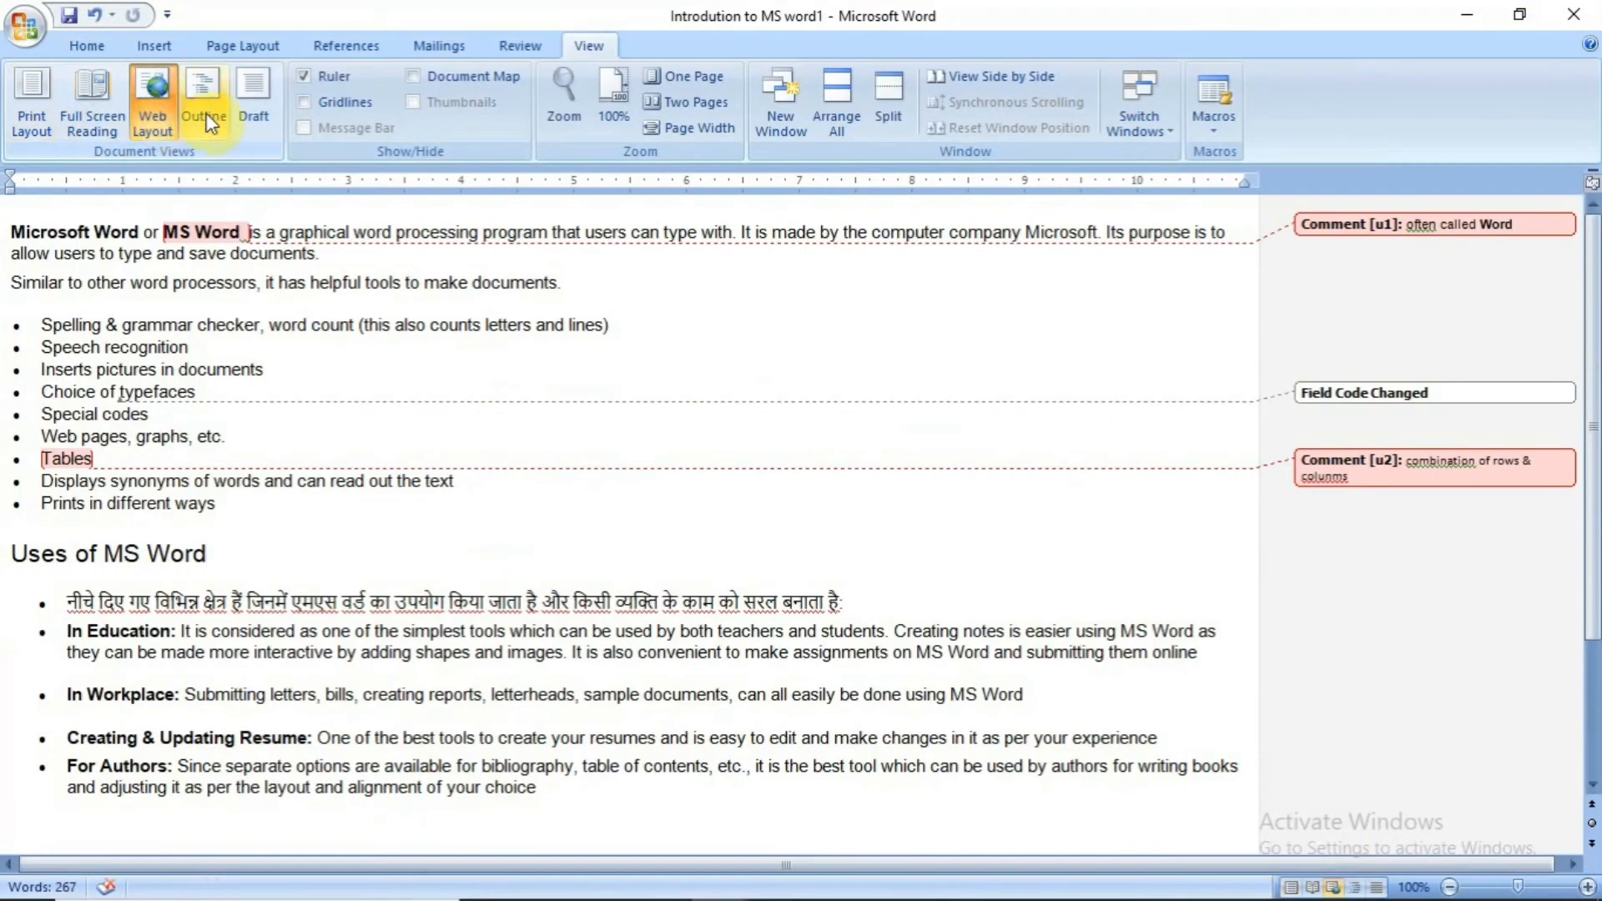
left_click(21, 116)
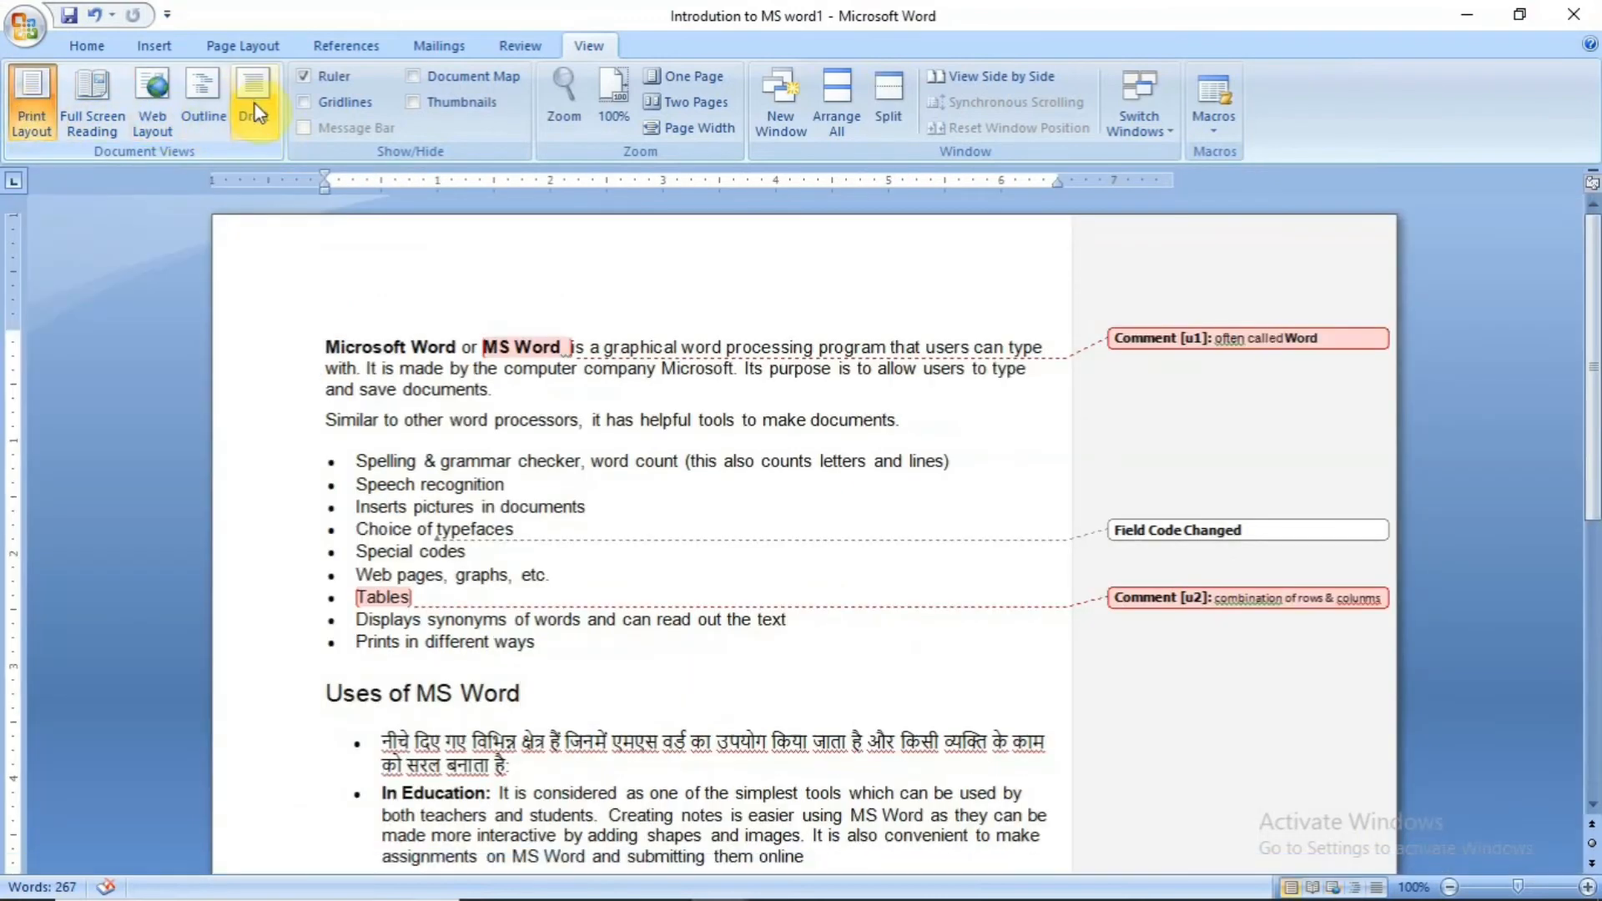
Step: Hide and restore the ruler, and briefly show the gridlines on the page
left_click(312, 76)
left_click(312, 75)
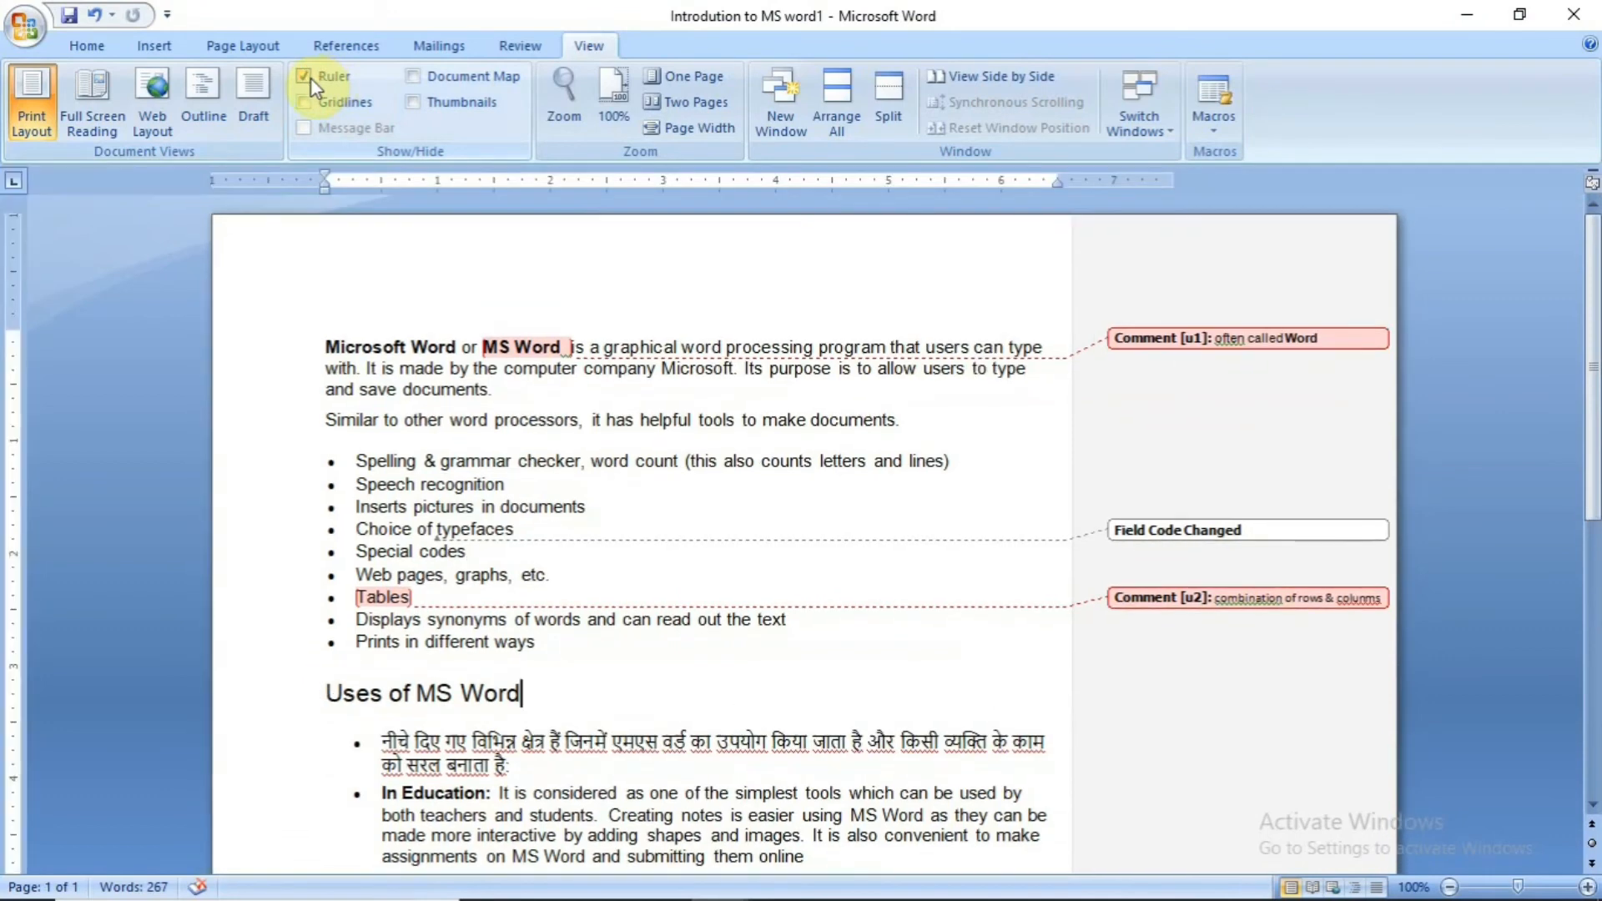
left_click(304, 103)
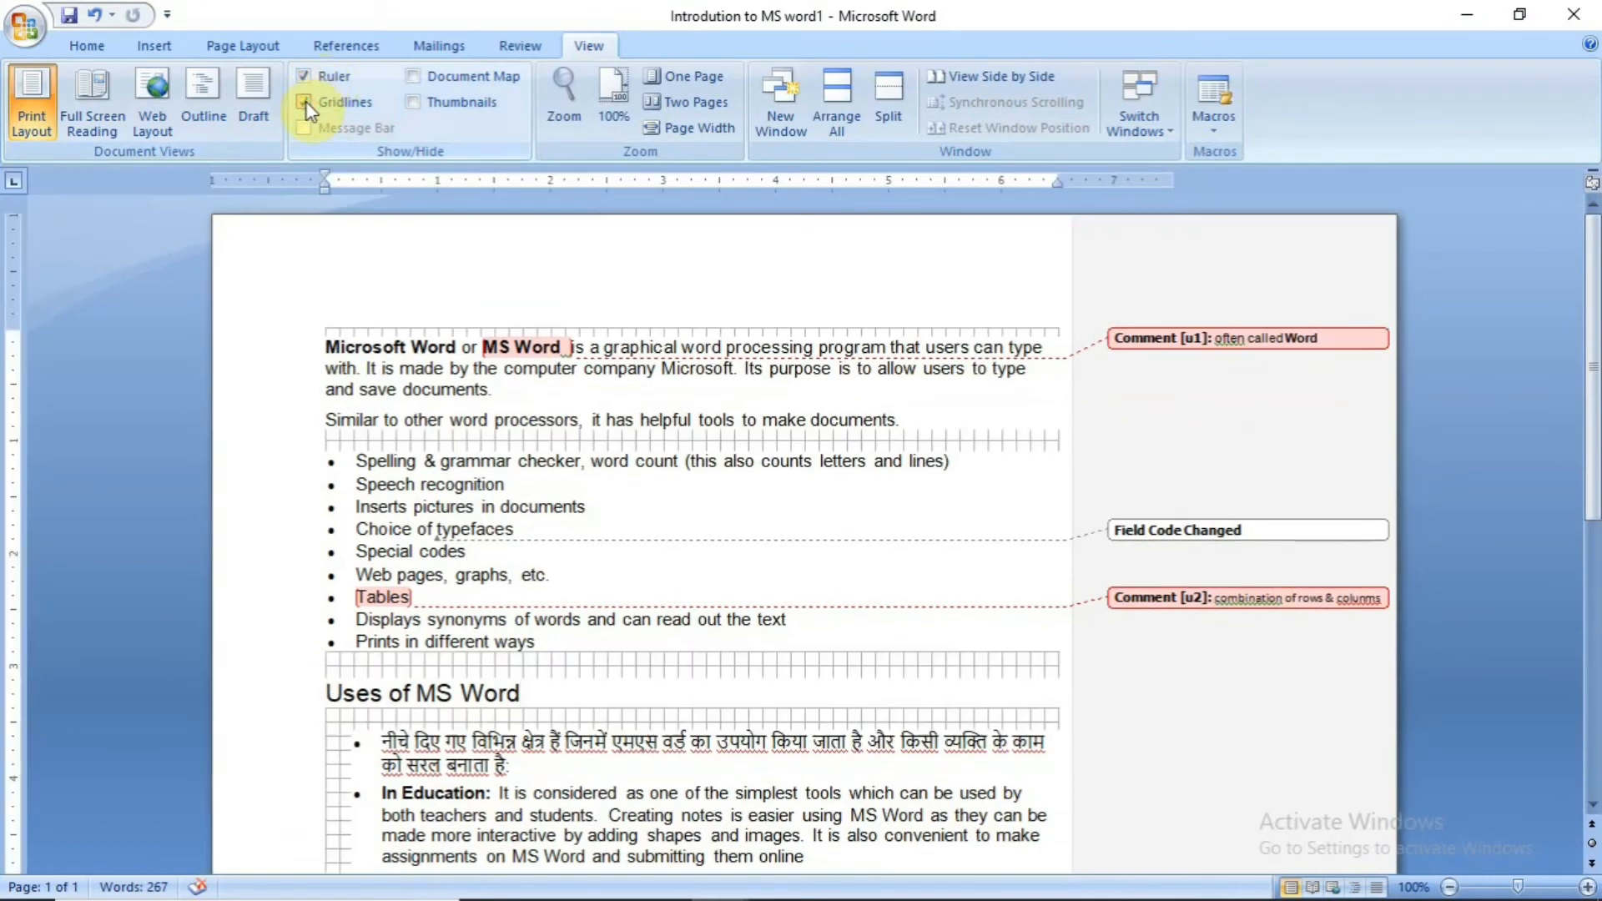
left_click(305, 103)
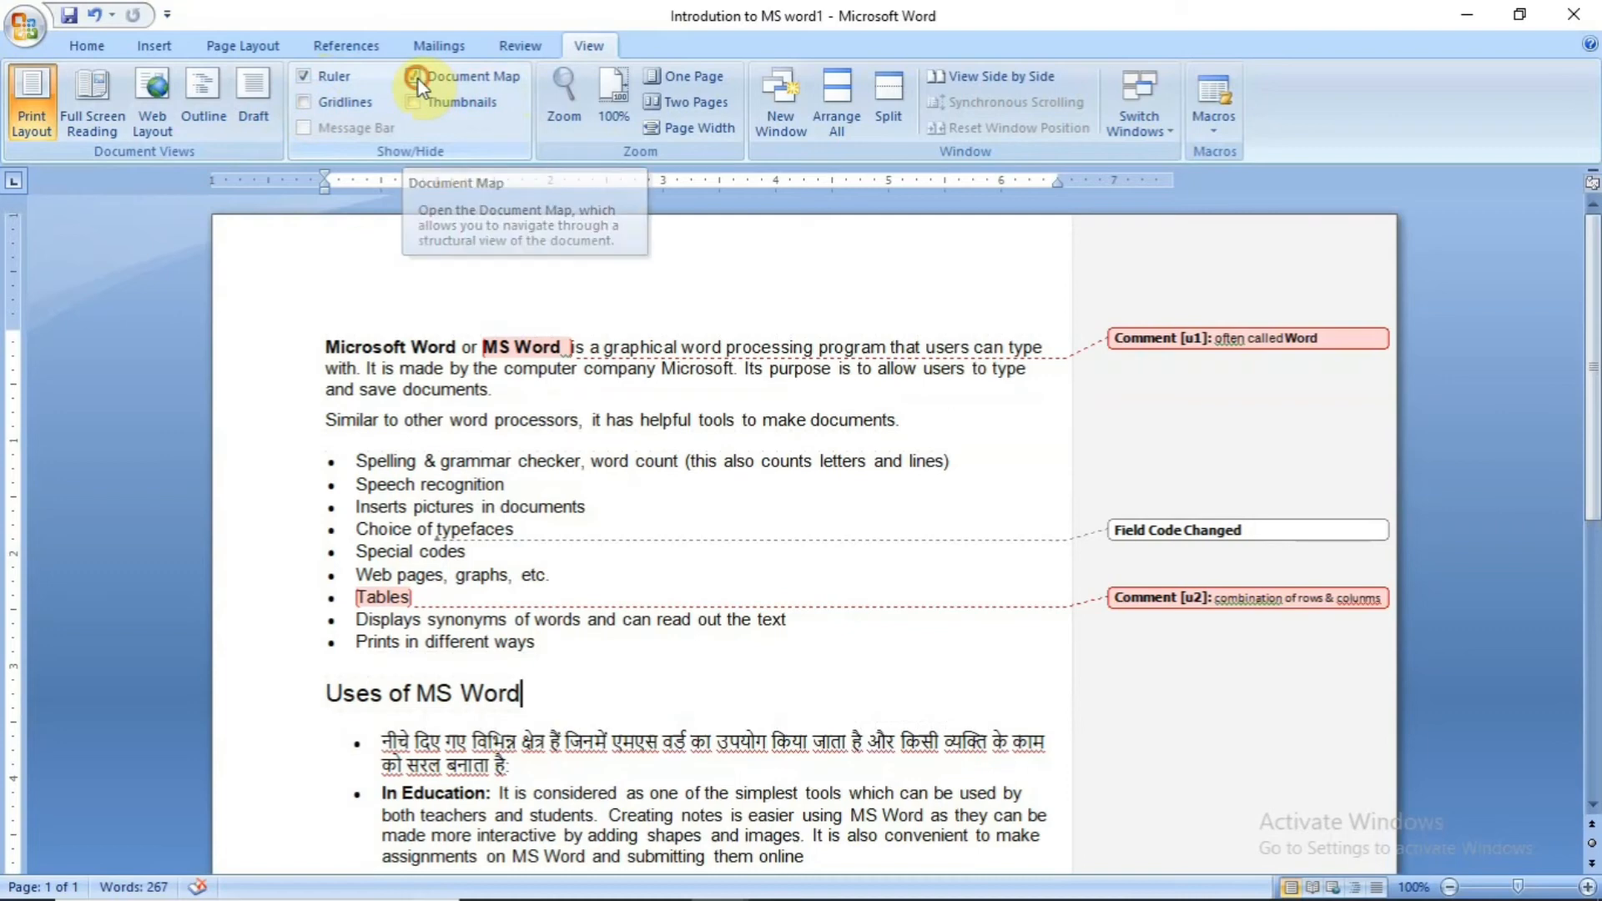
Step: Show and close the Document Map, and do the same with the page Thumbnails
left_click(418, 78)
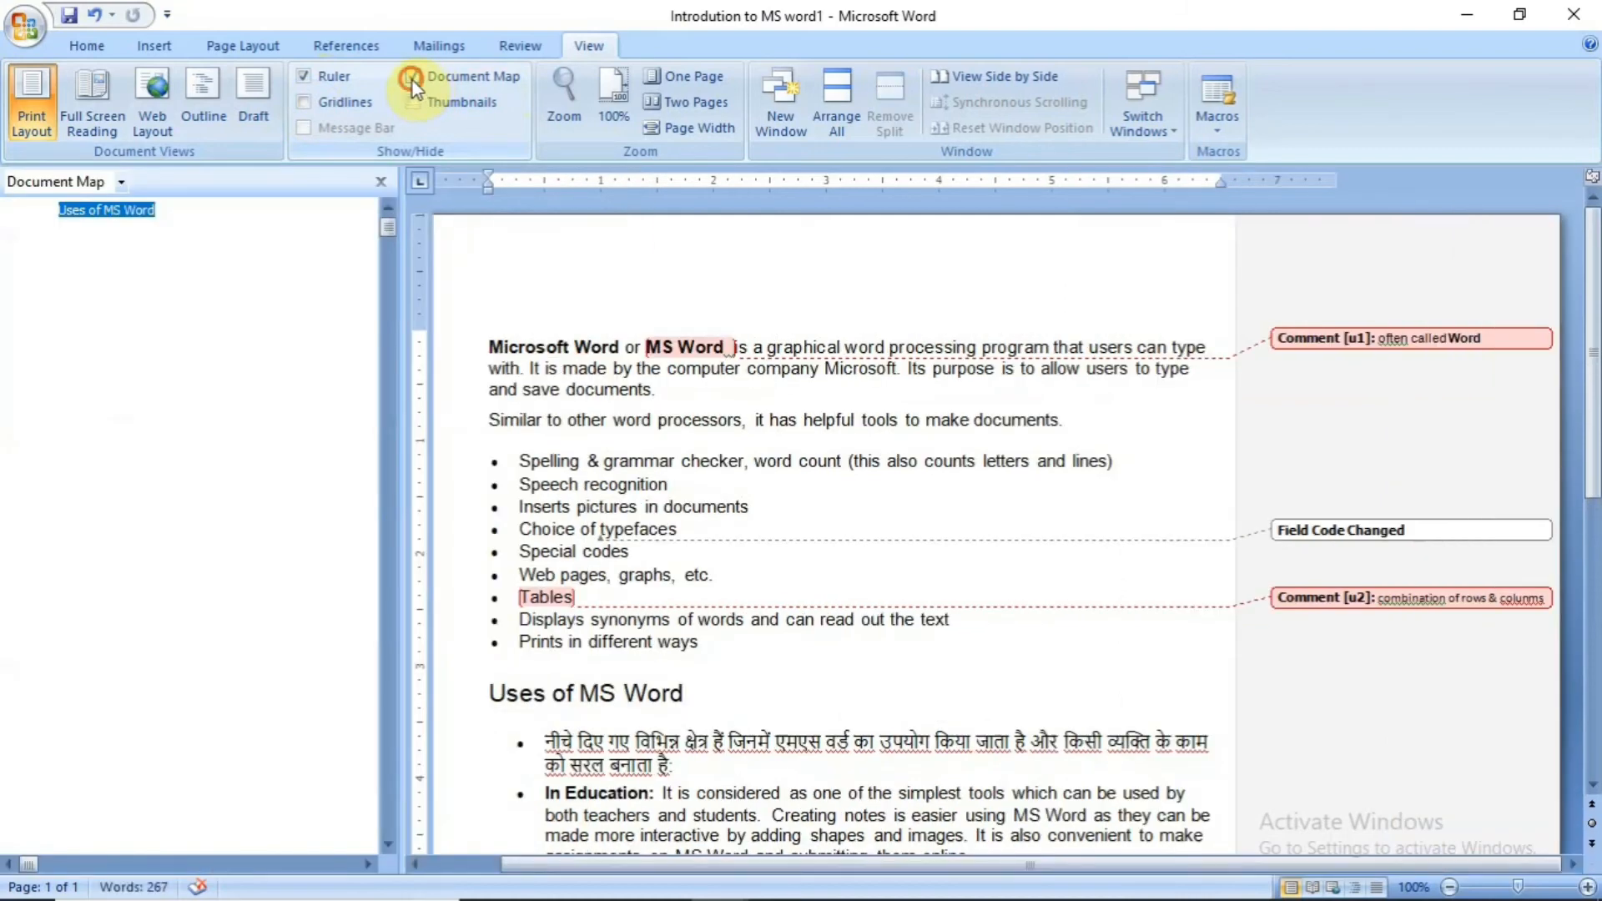
left_click(412, 82)
left_click(413, 103)
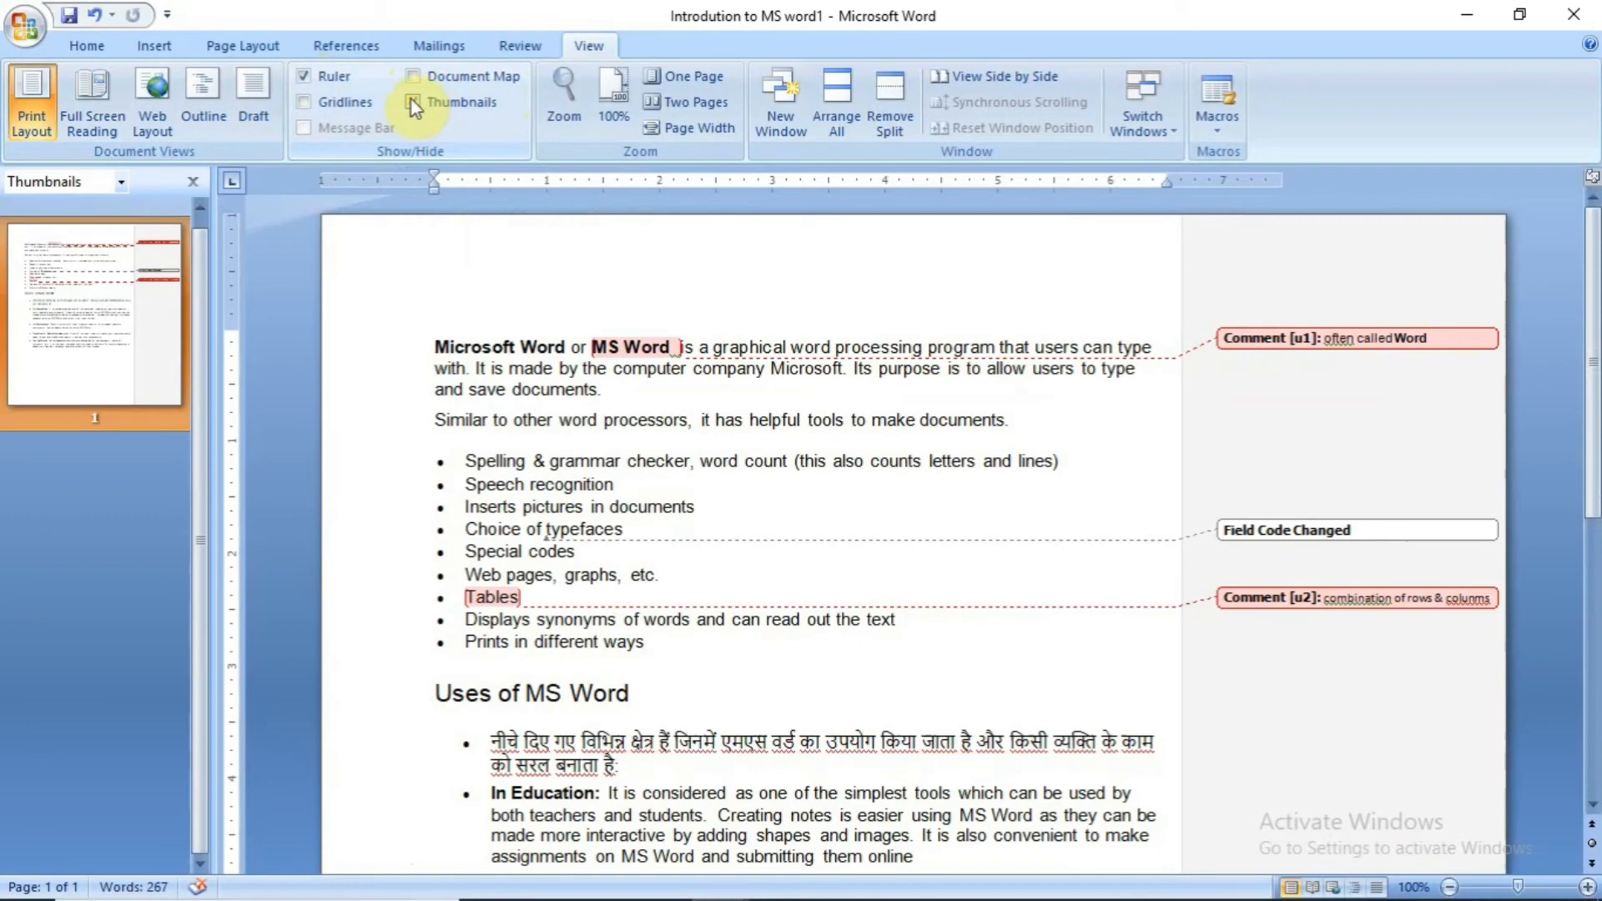
left_click(412, 103)
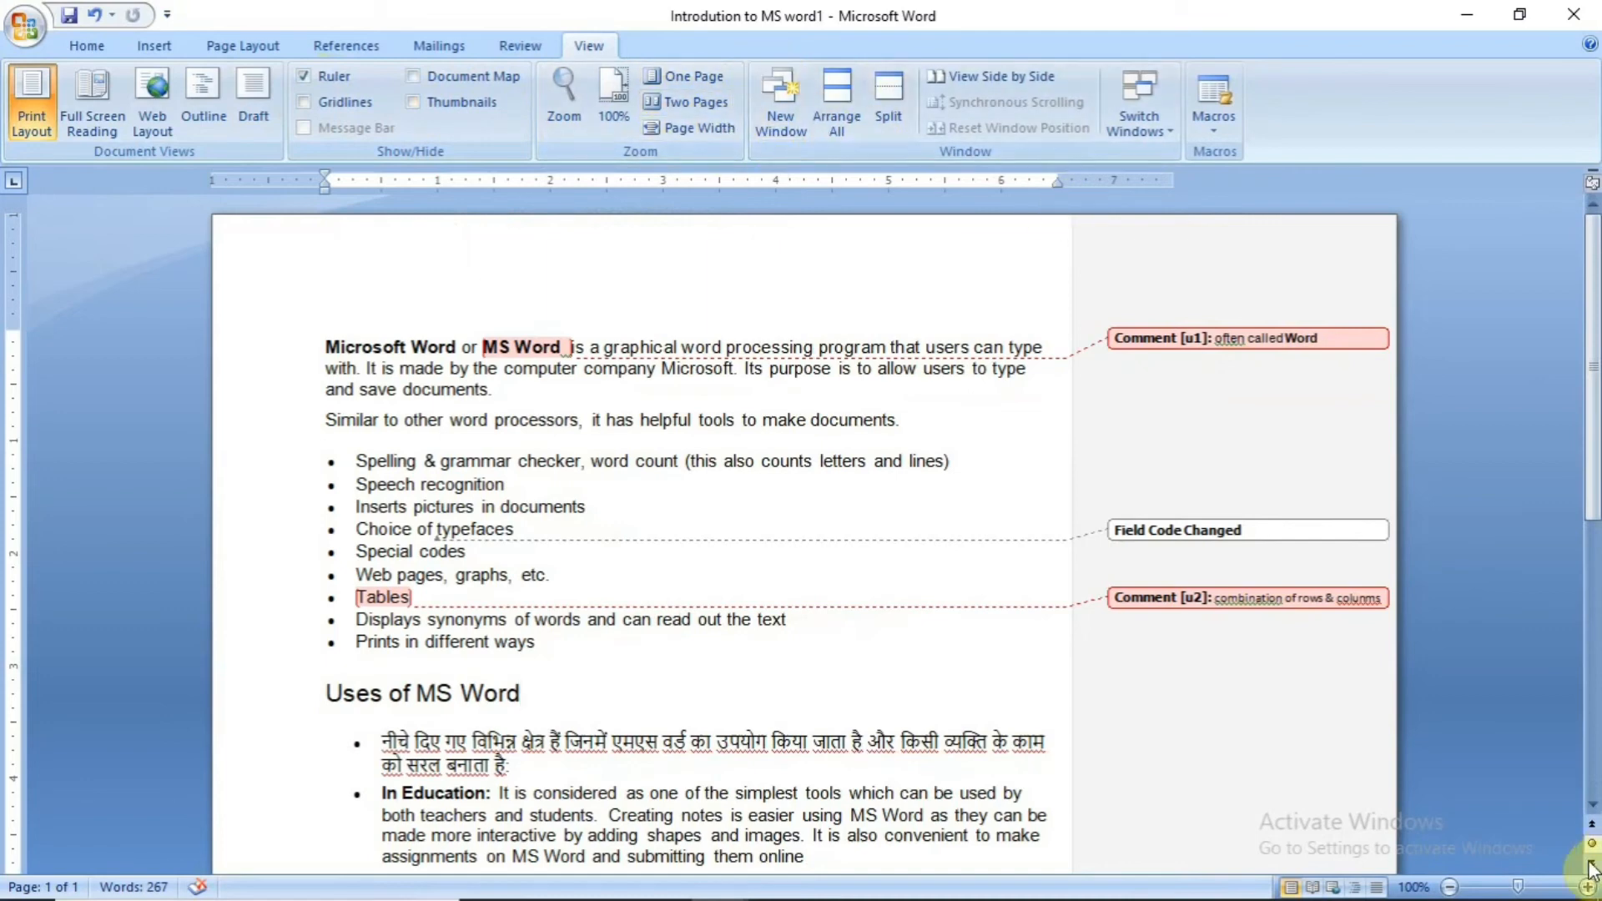
Step: Open a second window of the document, arrange both windows, close the original window and maximize the remaining one
mouse_move(1490, 888)
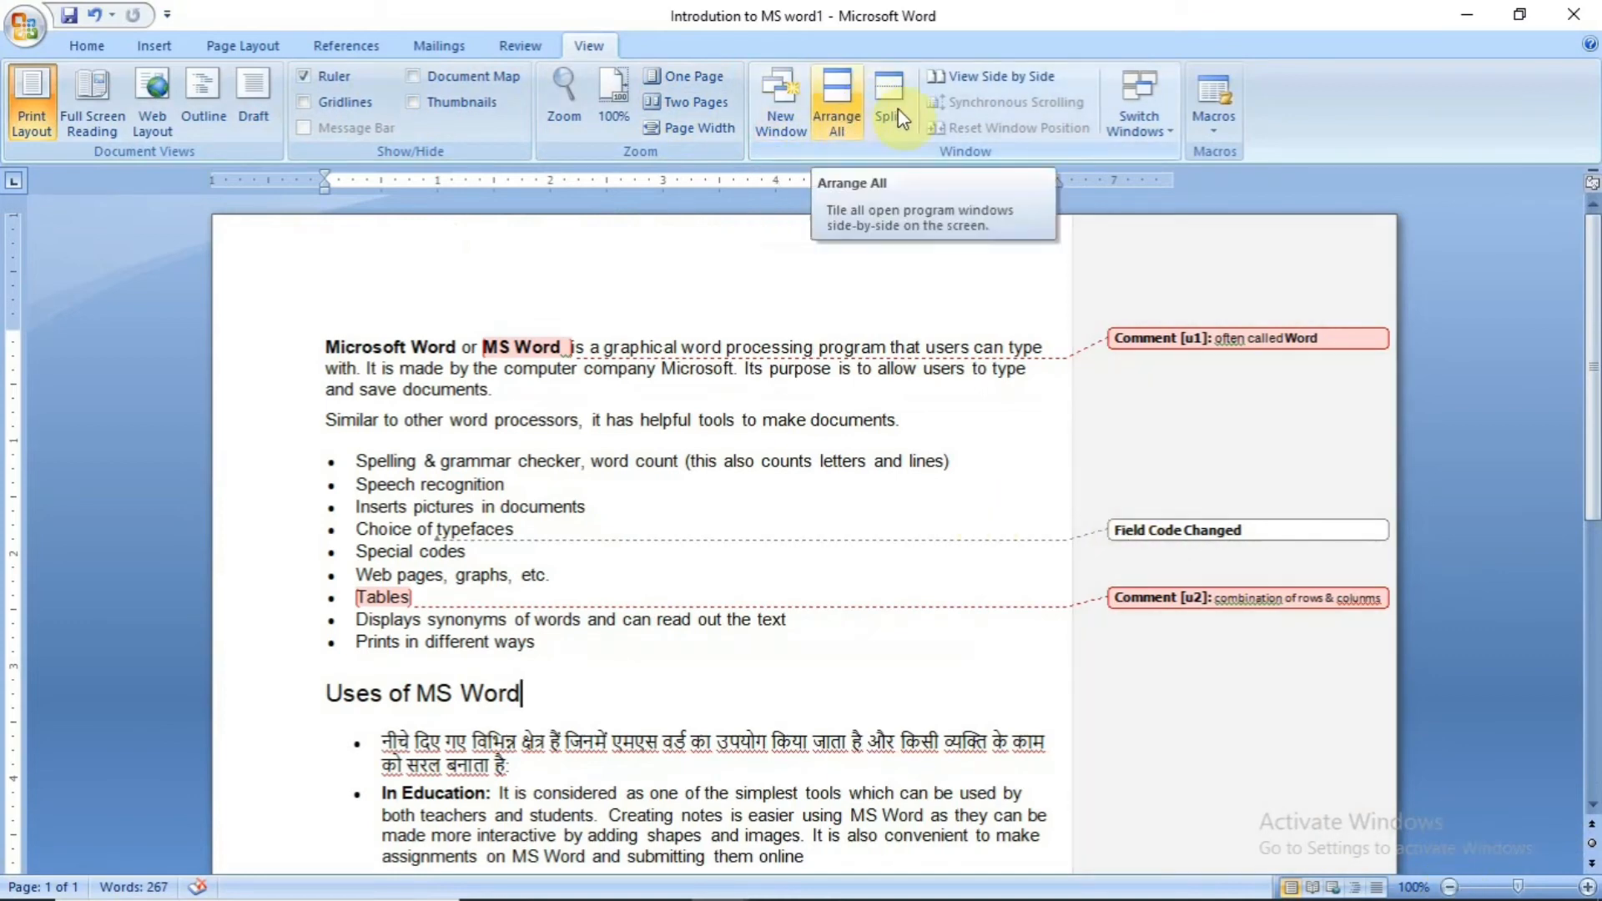
left_click(761, 124)
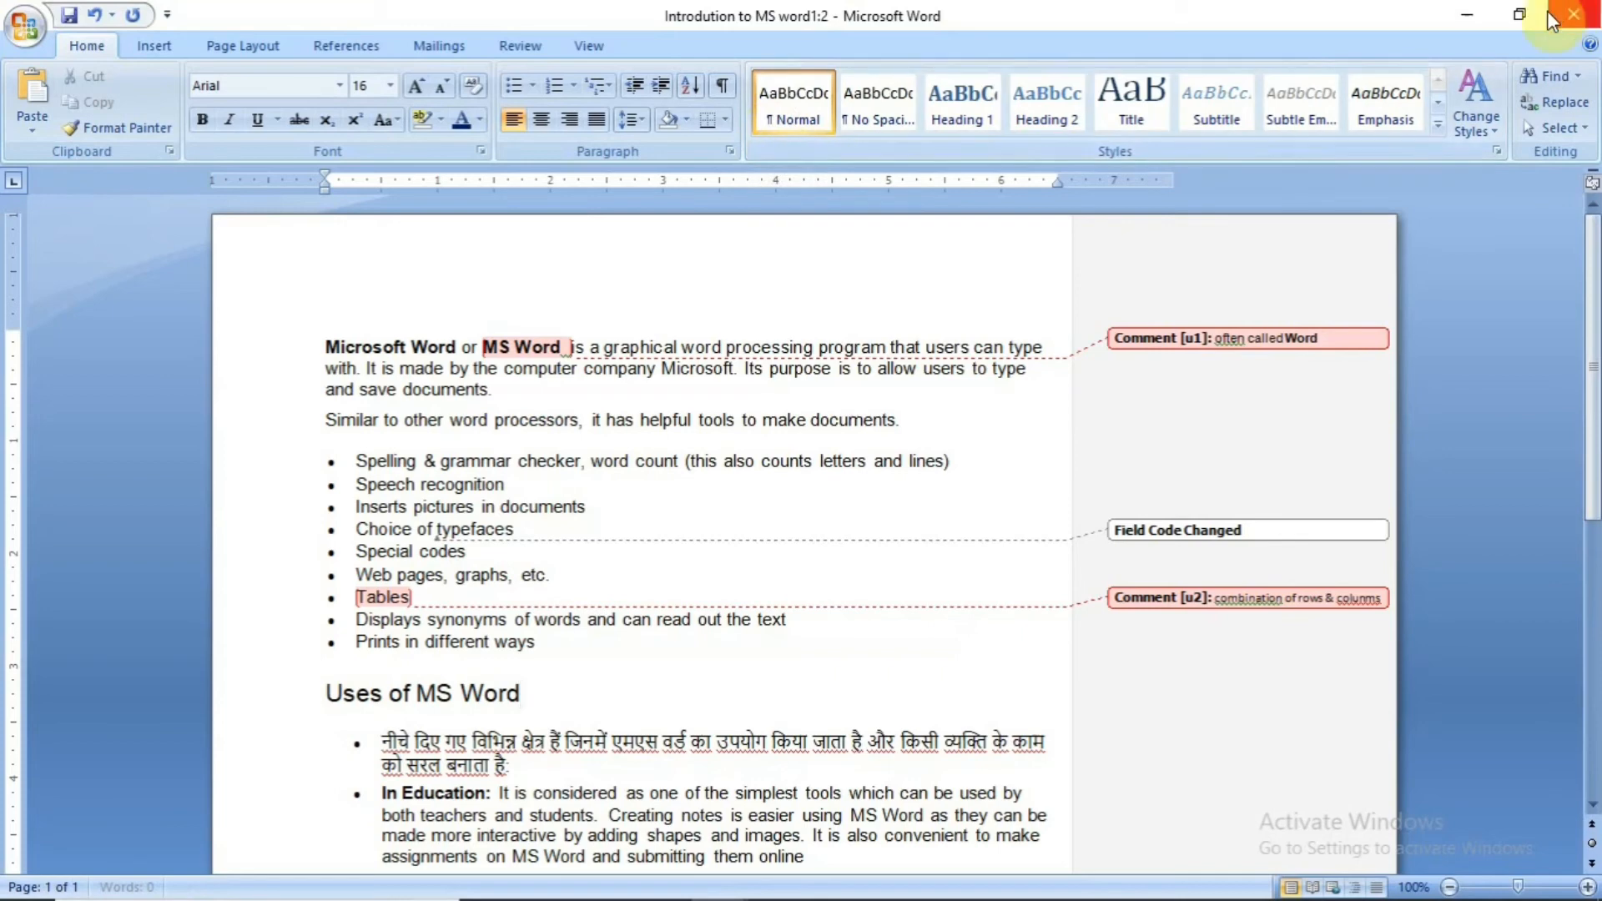
left_click(594, 49)
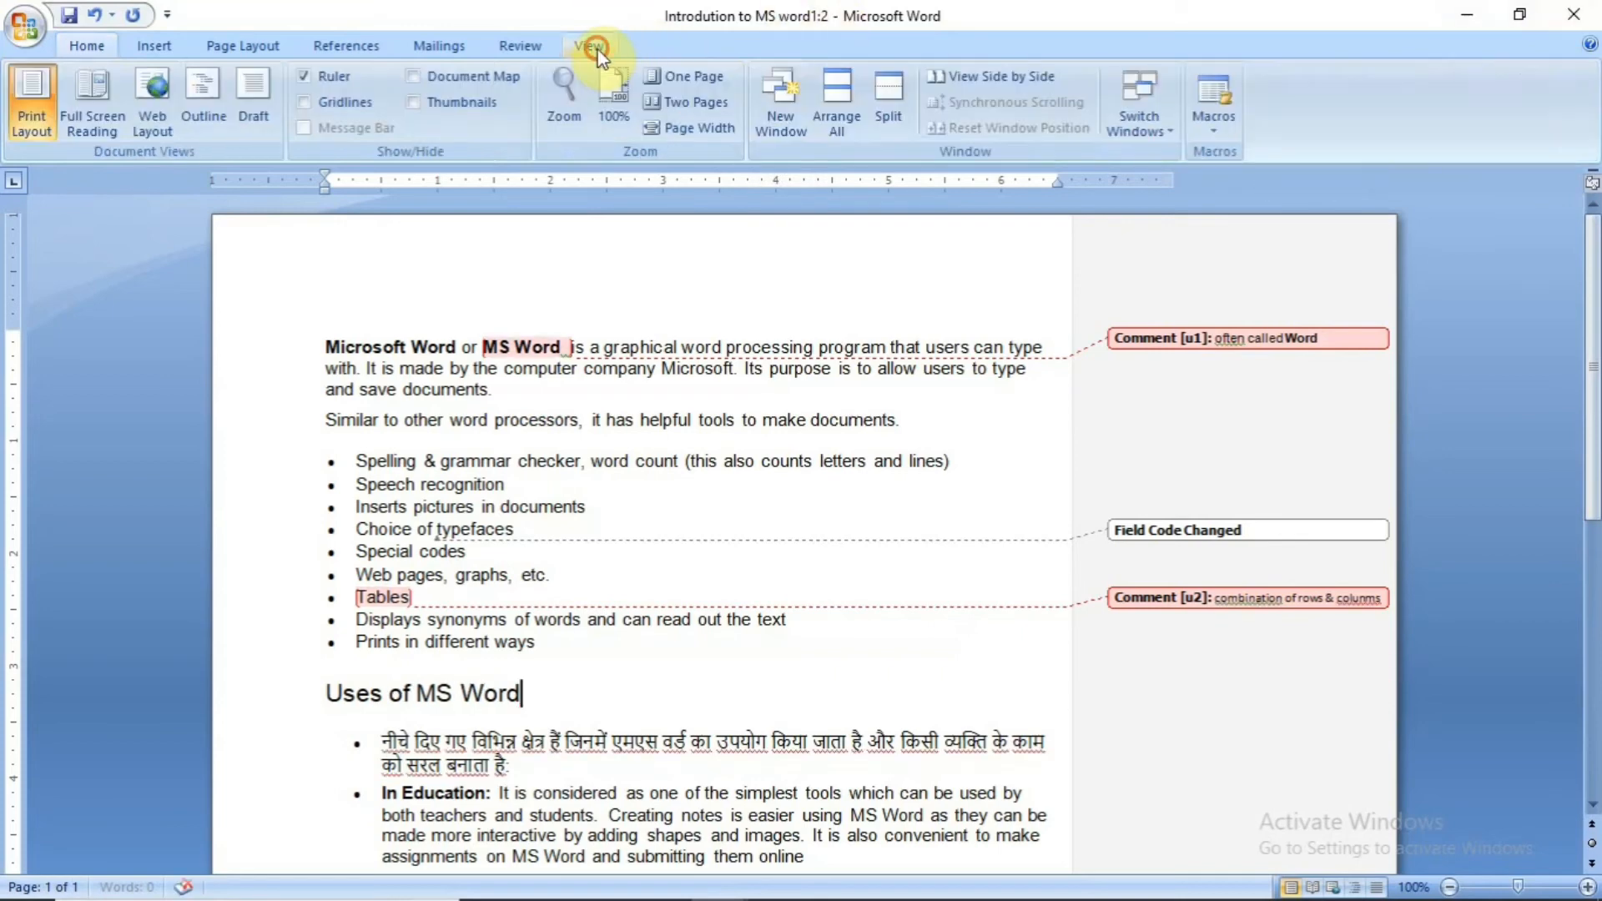
left_click(830, 126)
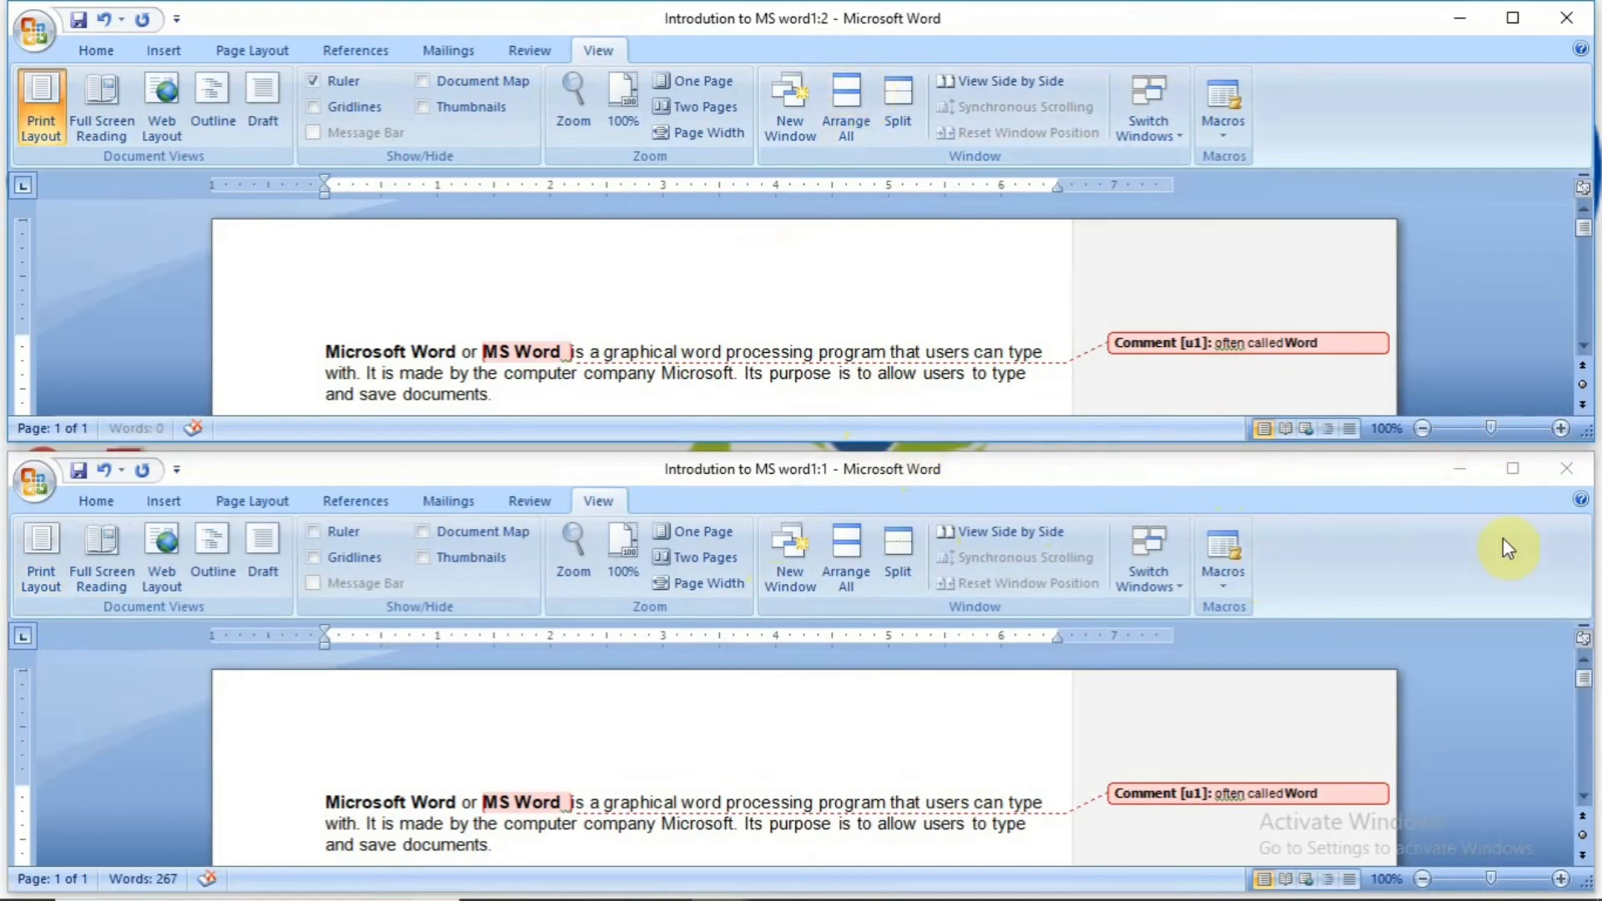
left_click(1566, 468)
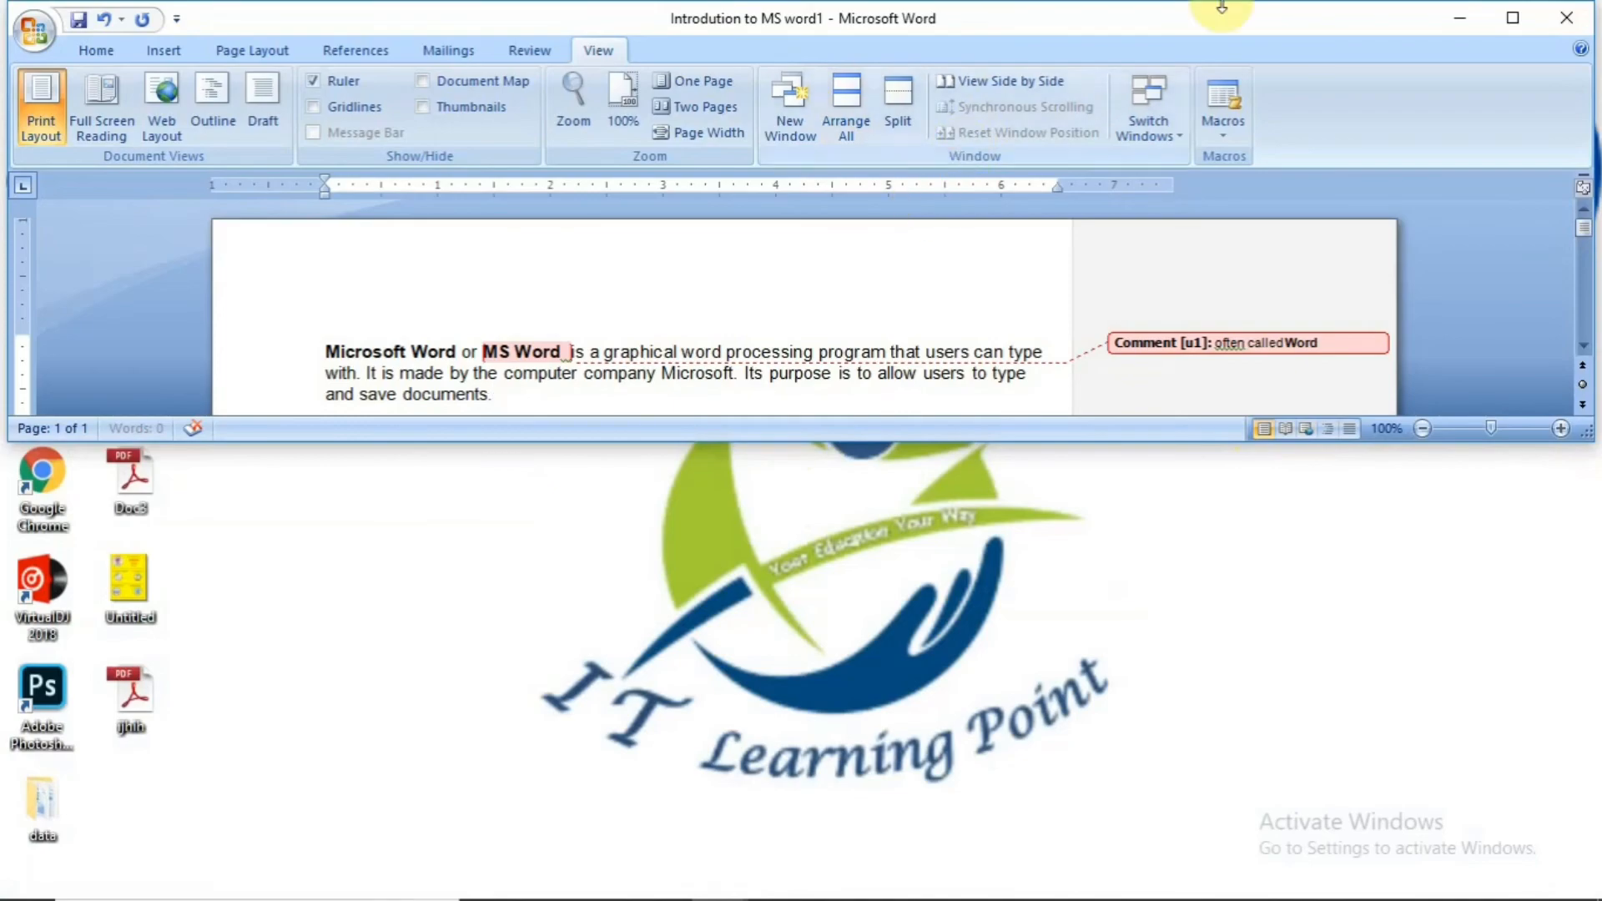
left_click(1514, 20)
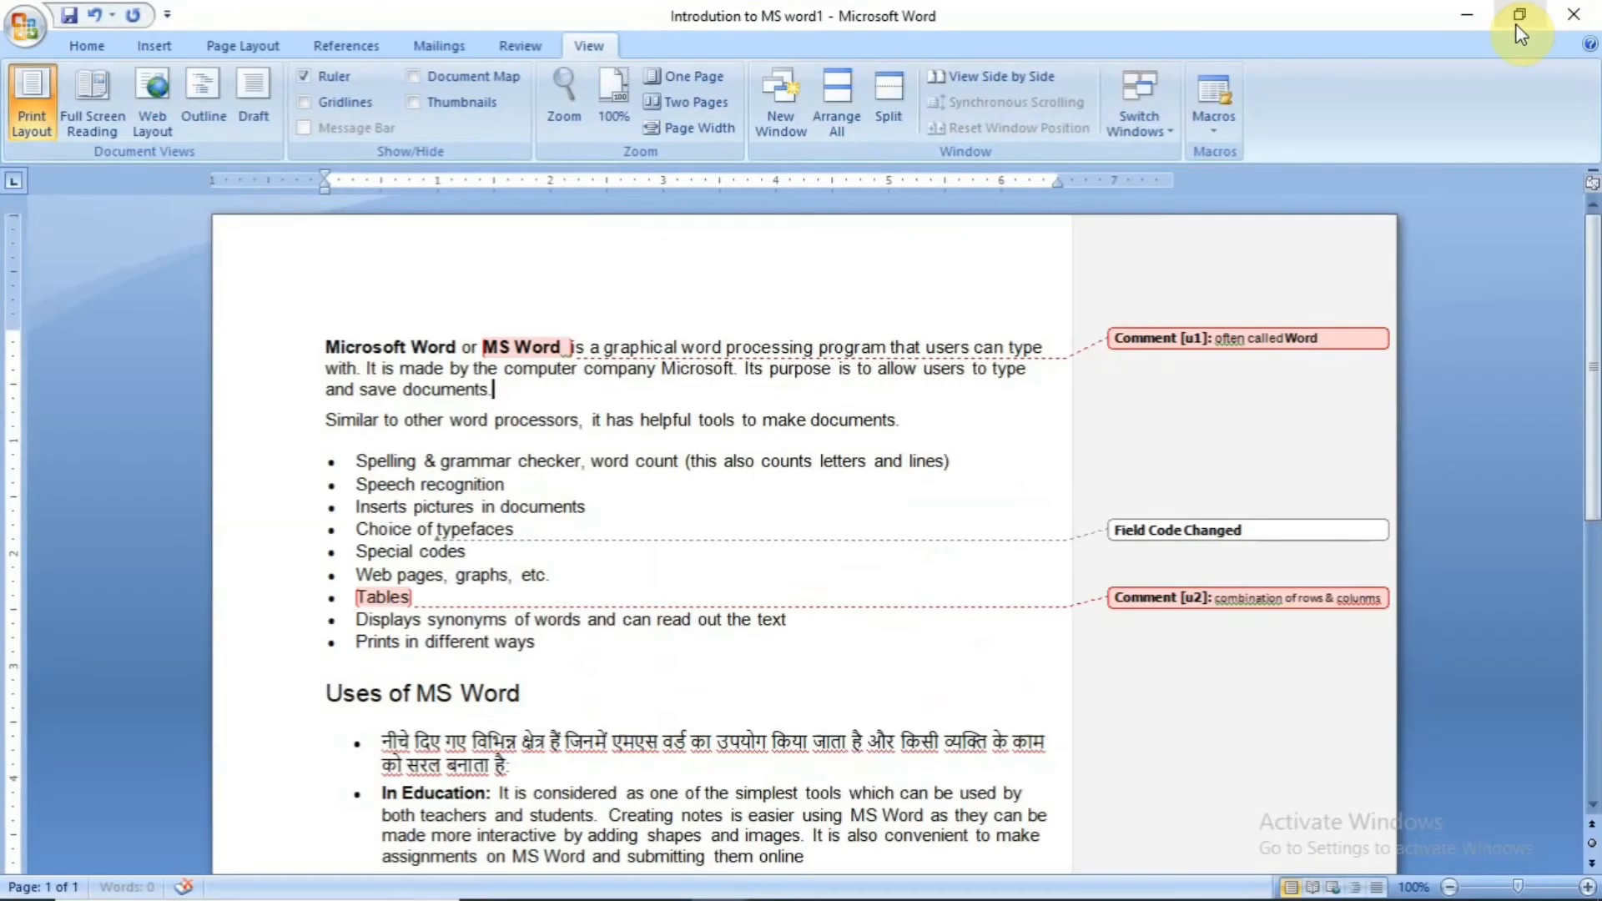
Step: Split the document window just above the "Uses of MS Word" heading, and remove the split
left_click(887, 98)
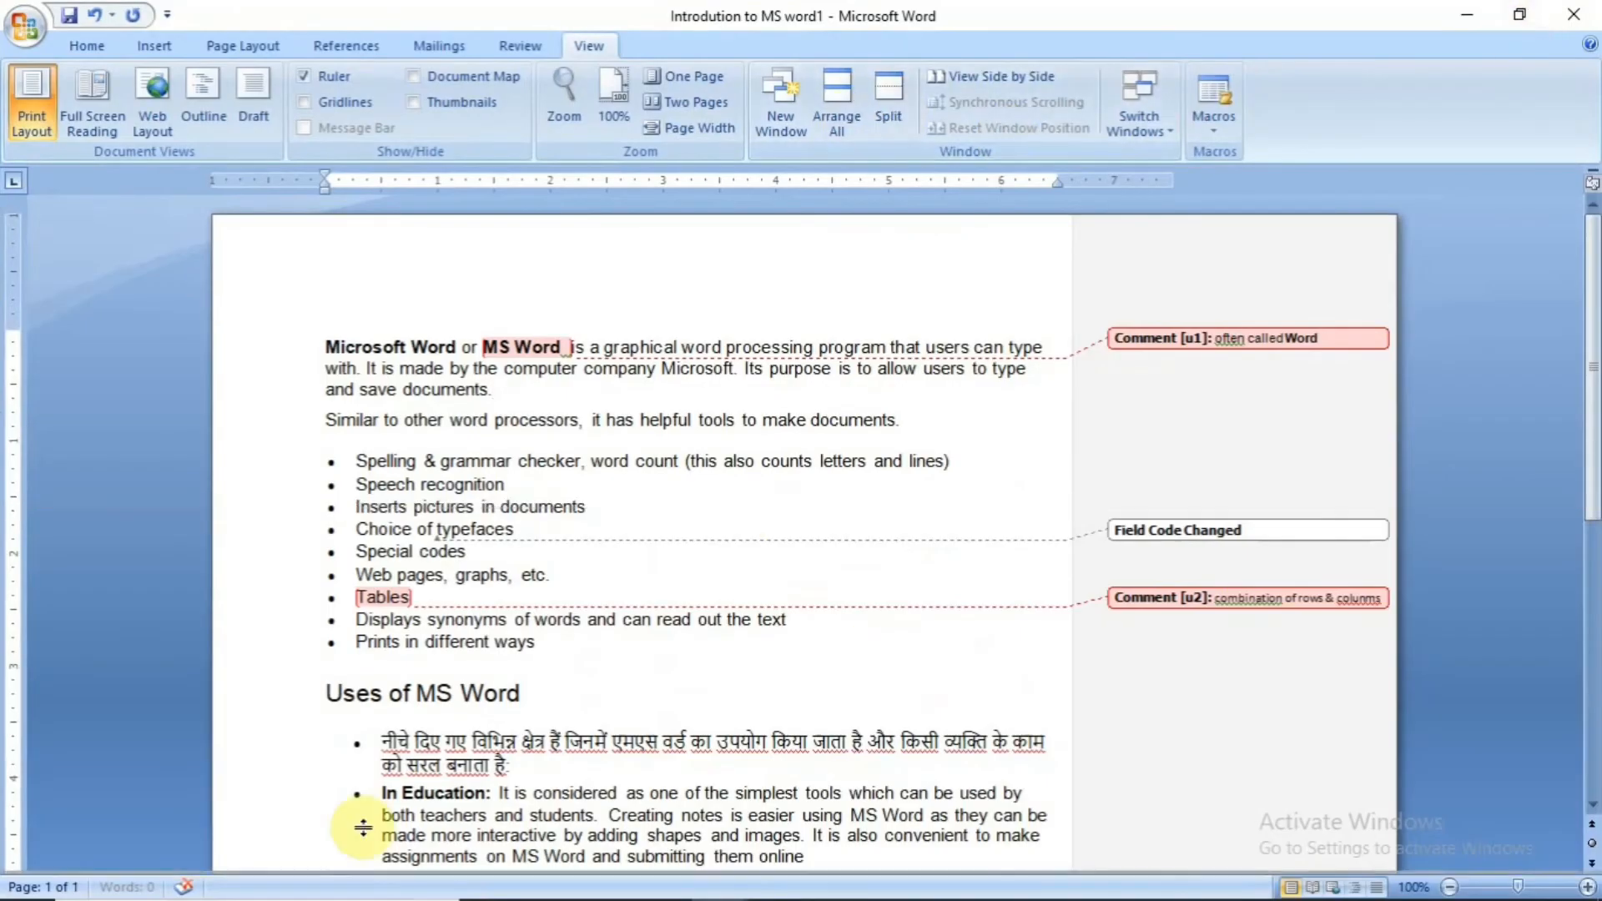
left_click(536, 670)
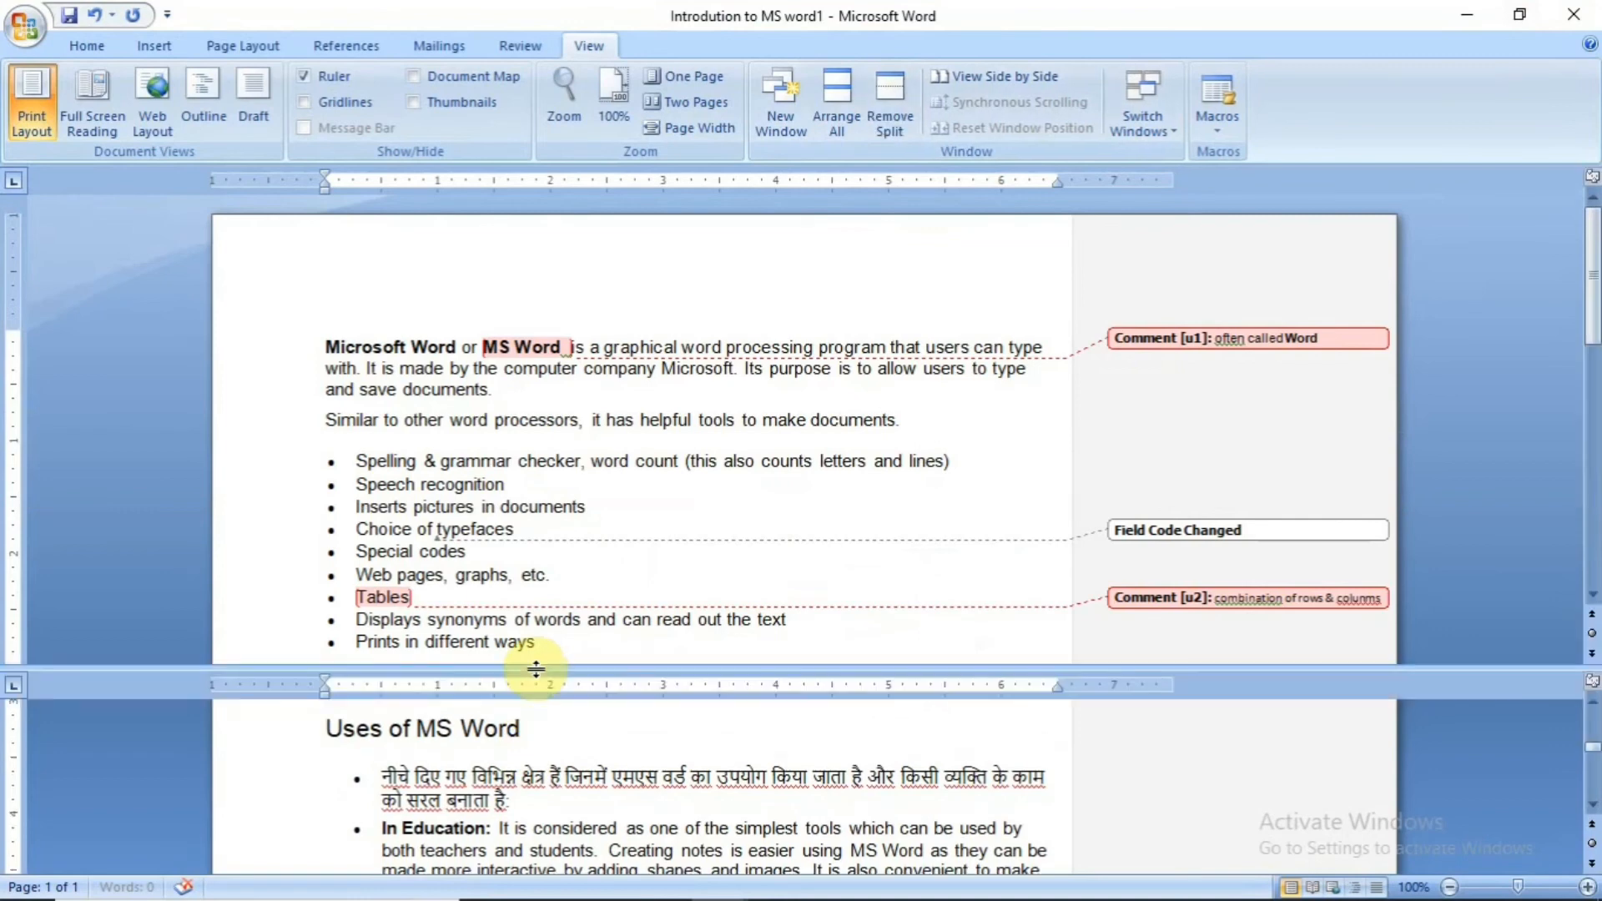
left_click(893, 114)
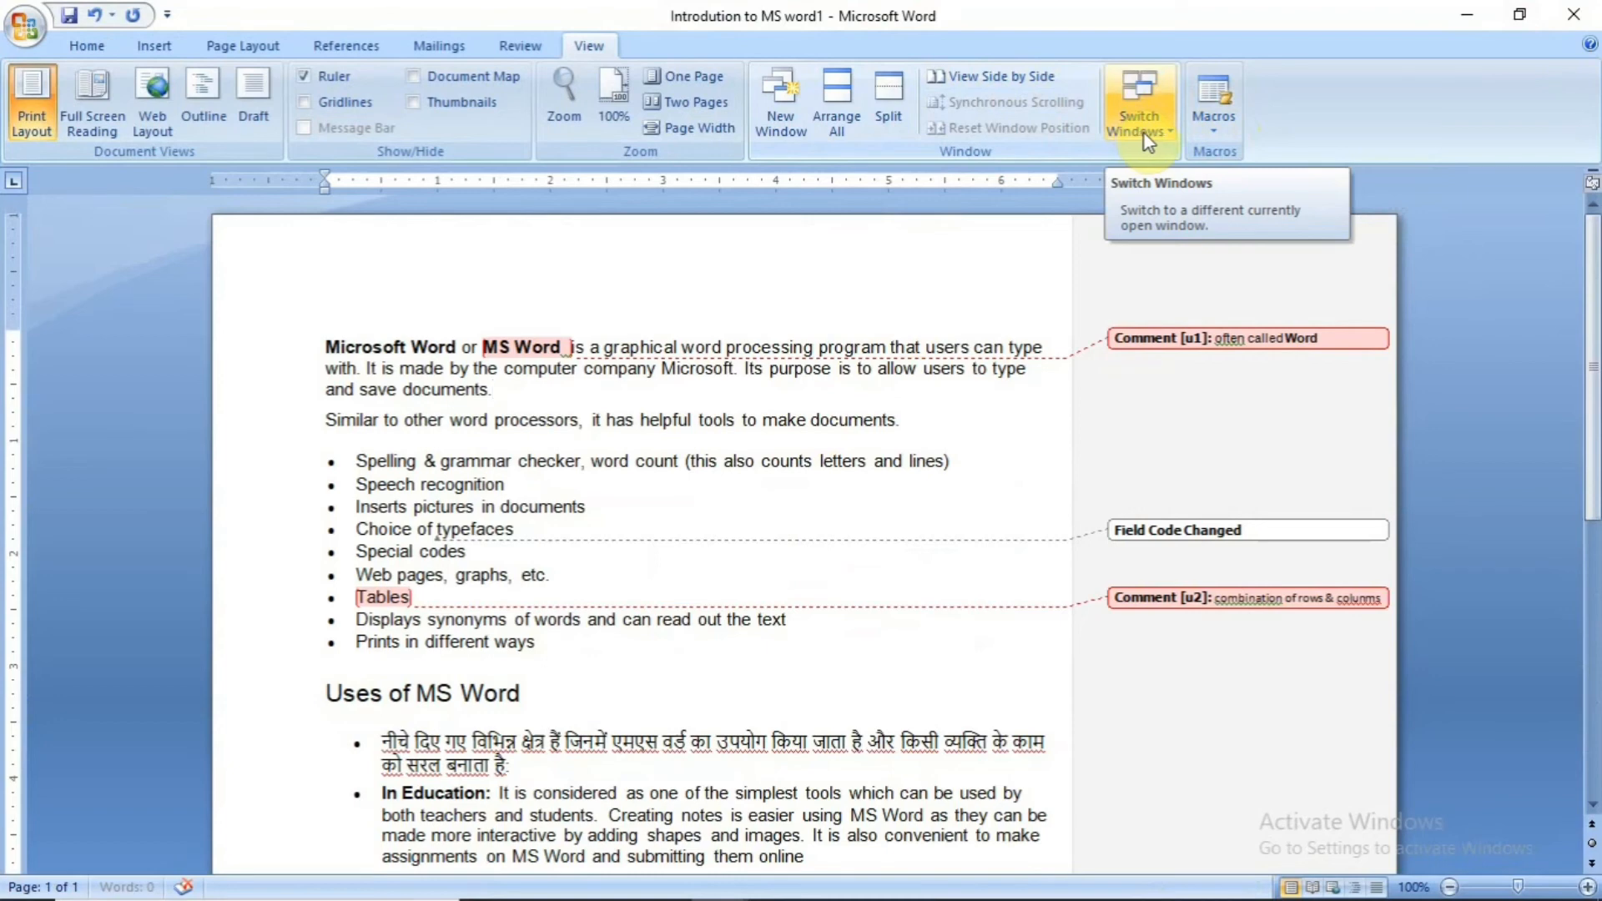
left_click(1221, 129)
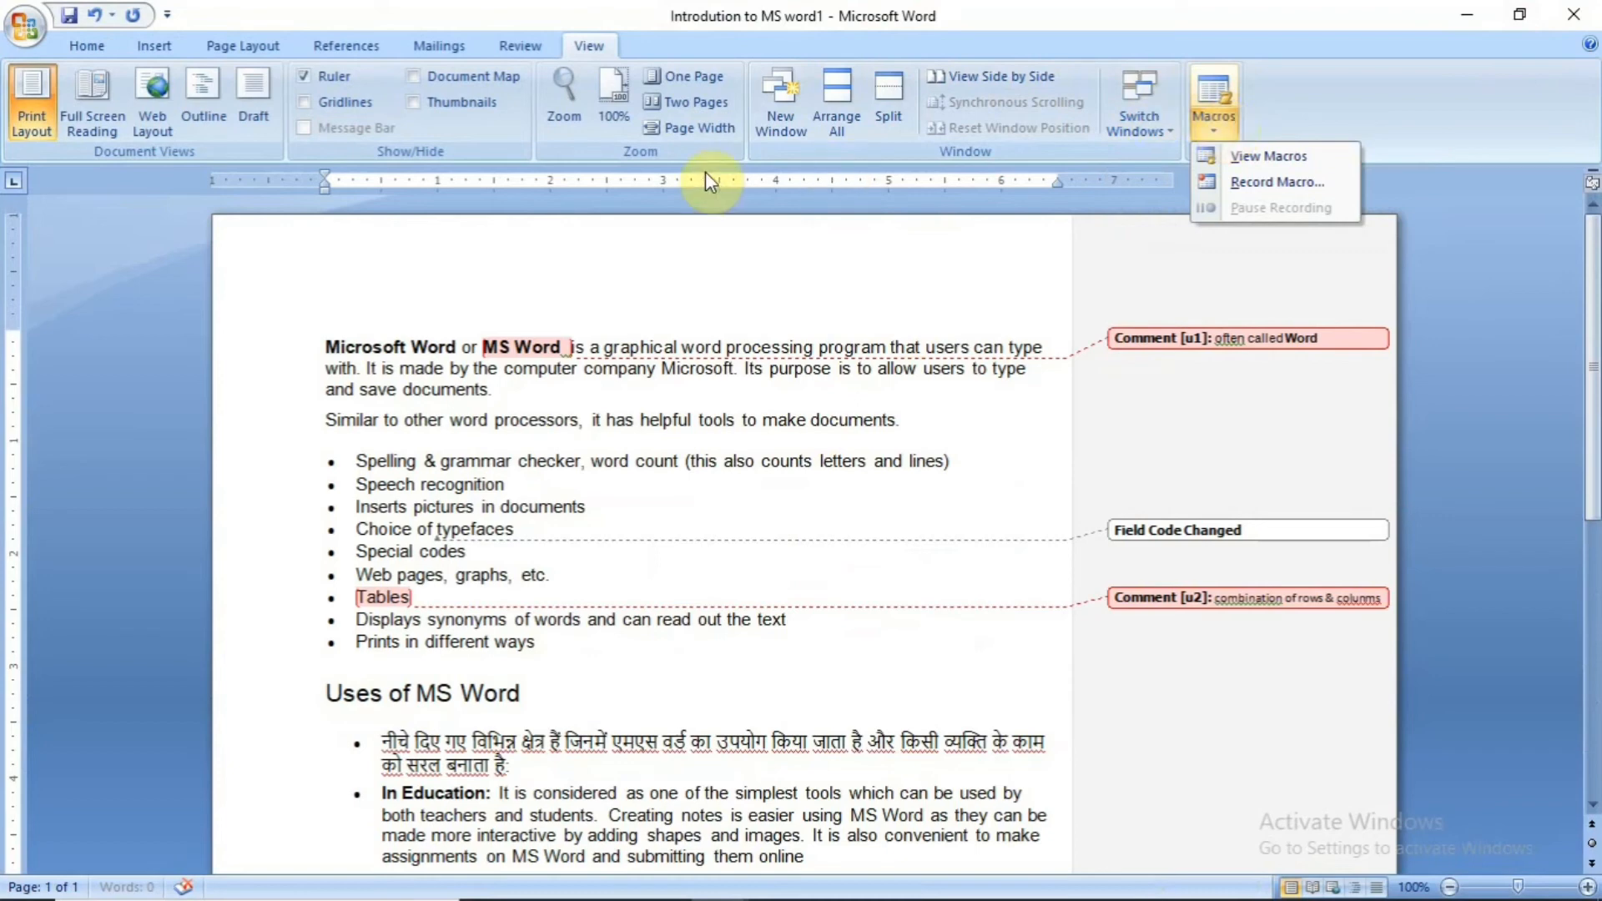
left_click(1138, 144)
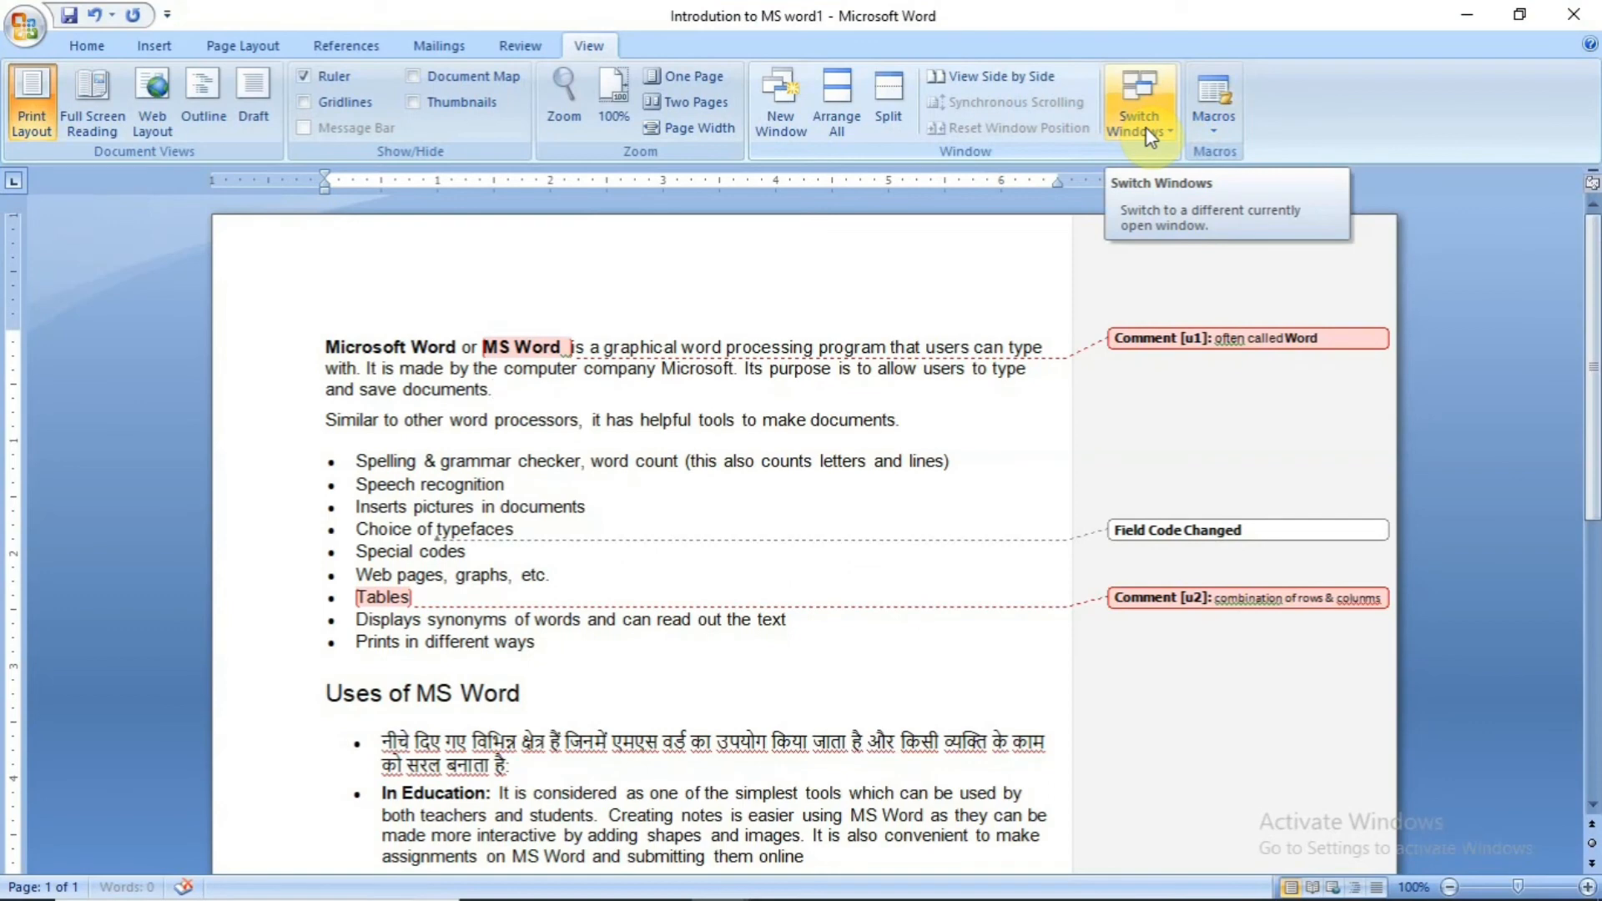
left_click(1224, 124)
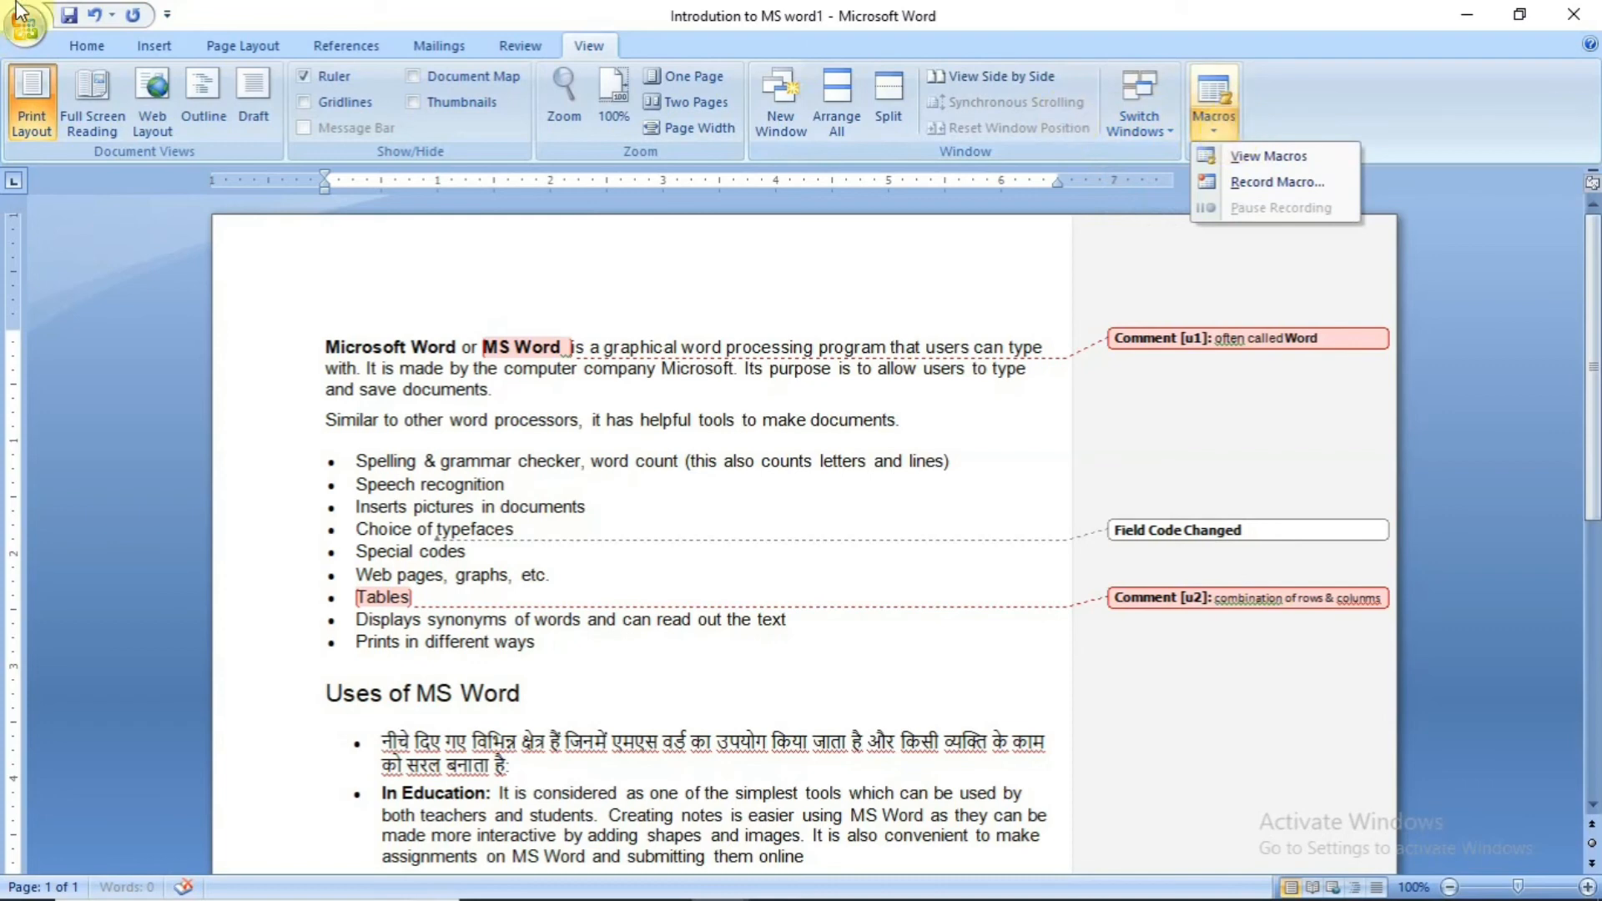
Step: Create a new blank document
left_click(25, 26)
left_click(70, 83)
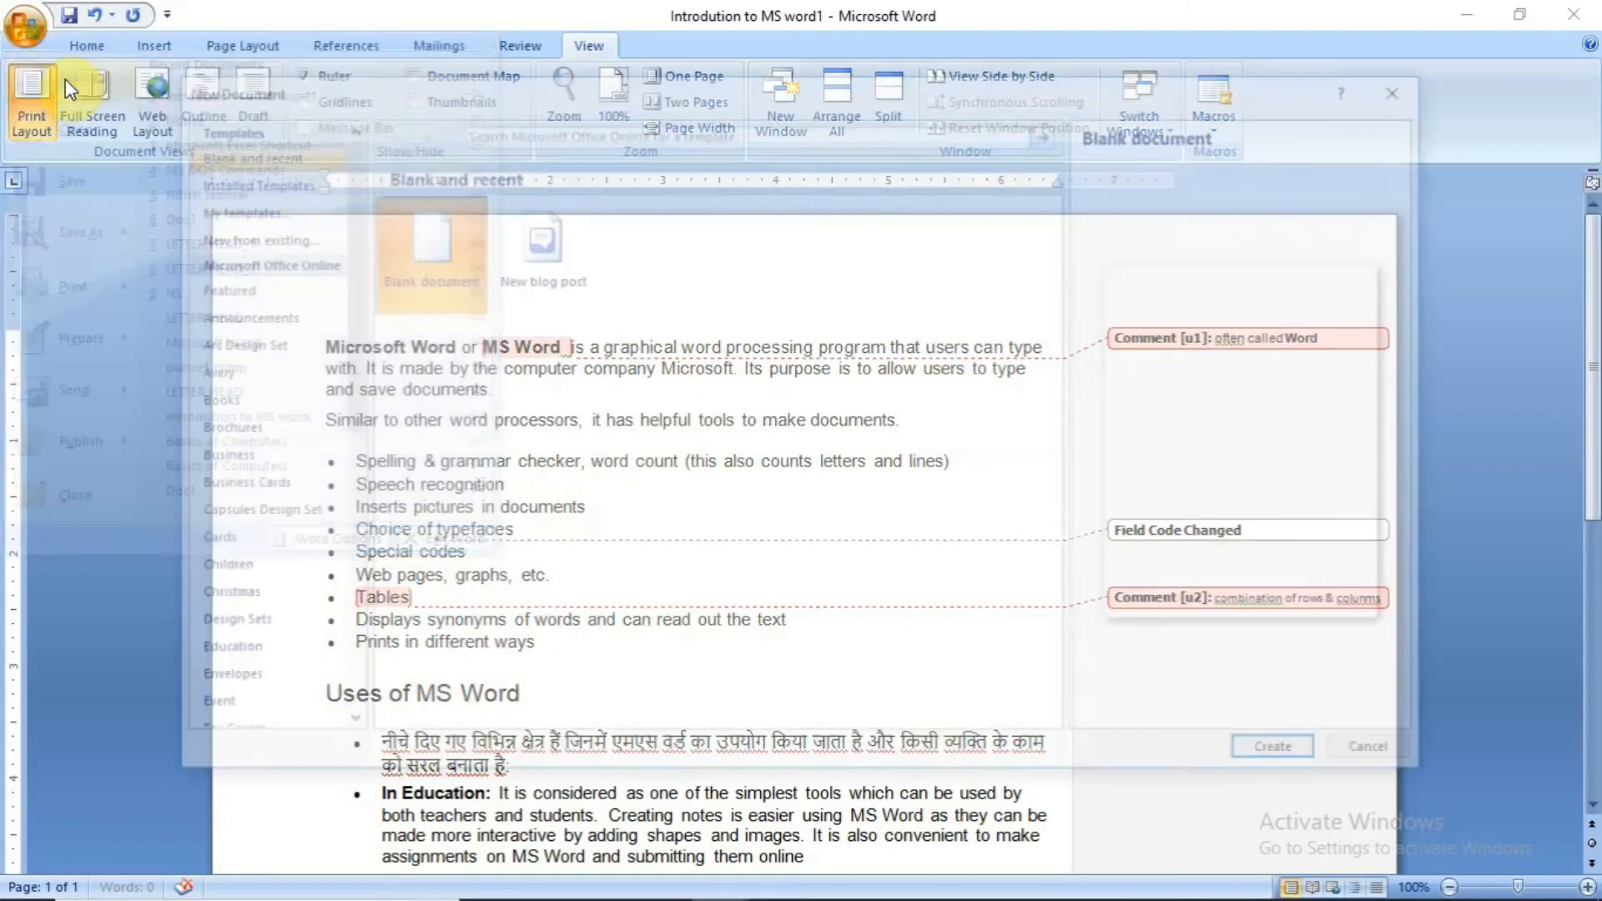
double_click(422, 246)
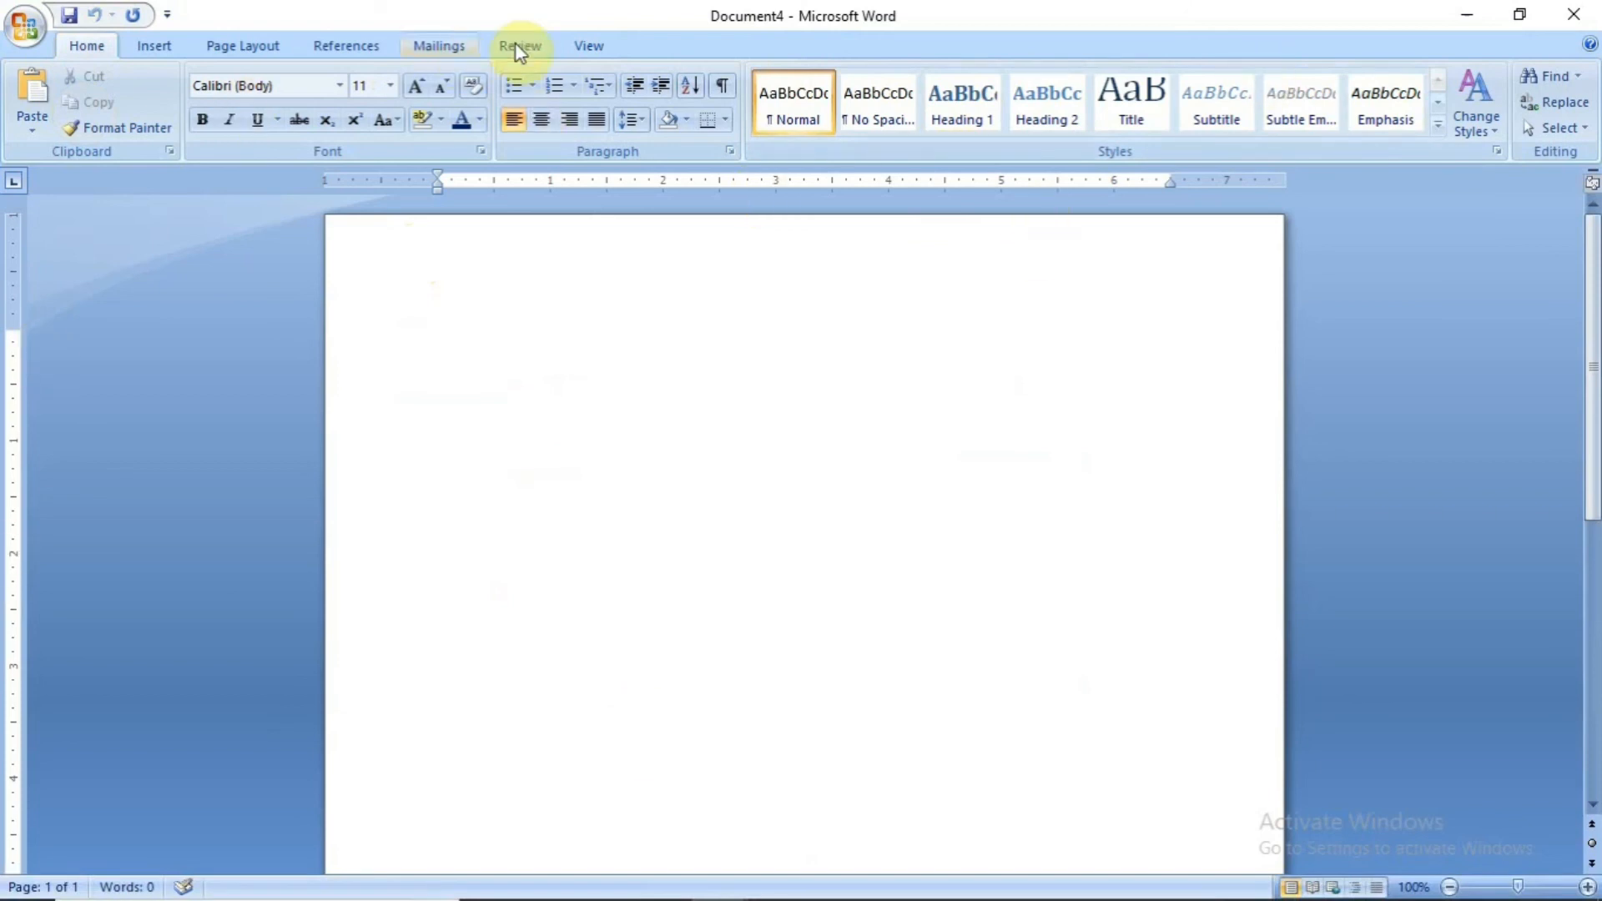
Step: Start recording a macro named Macro1, stored in All Documents (Normal.dotm), and check the recording options without stopping it
left_click(608, 49)
left_click(1220, 126)
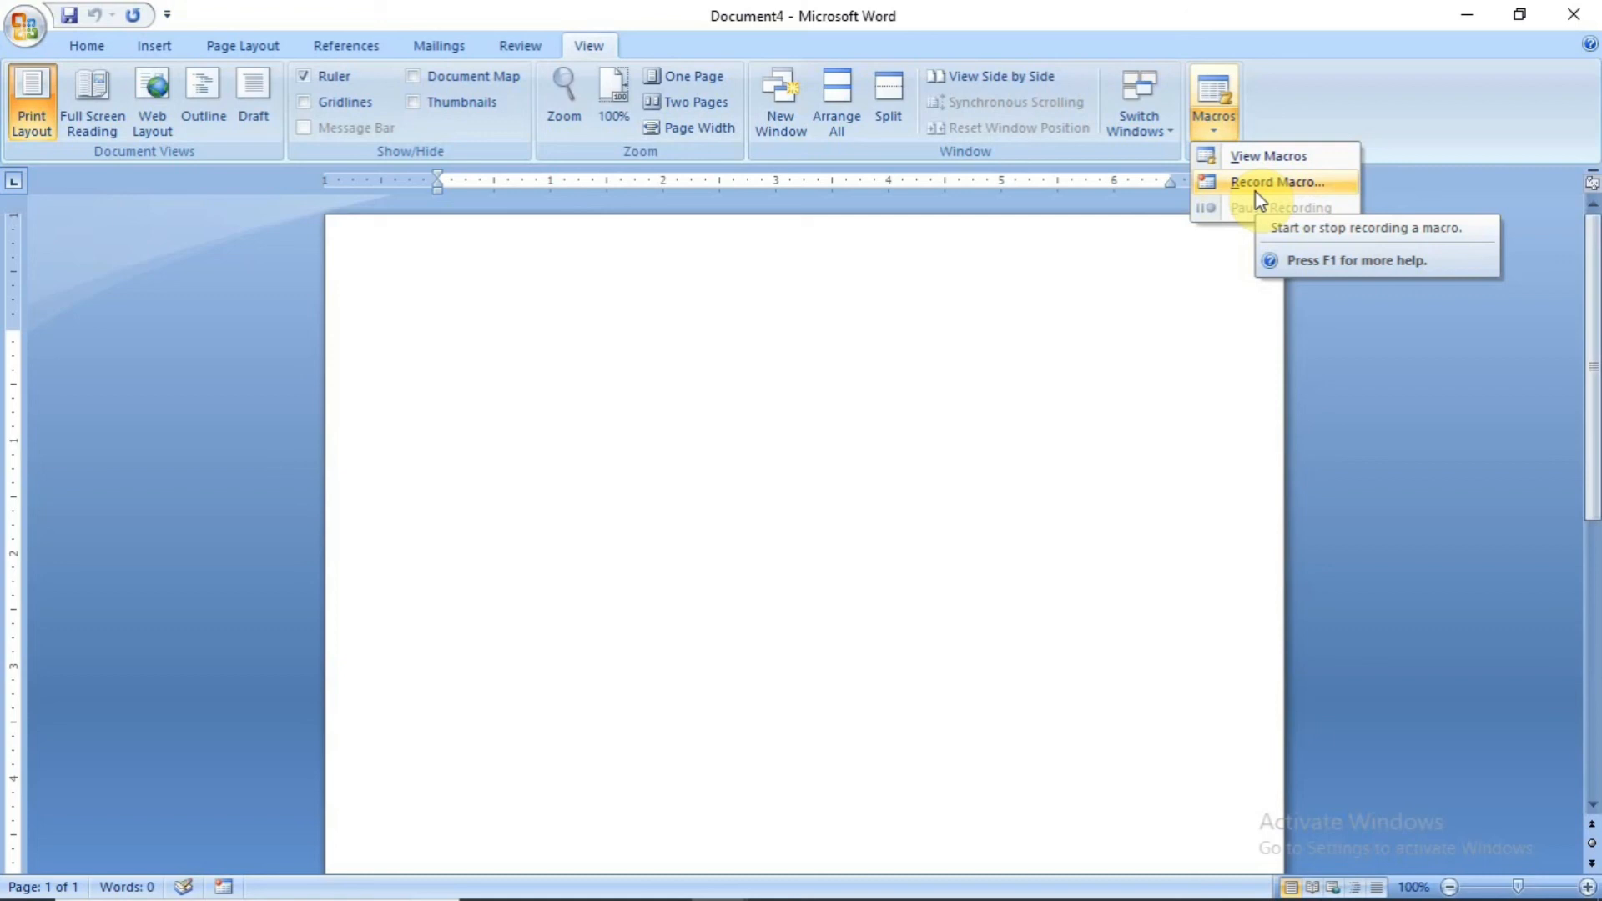
left_click(1257, 186)
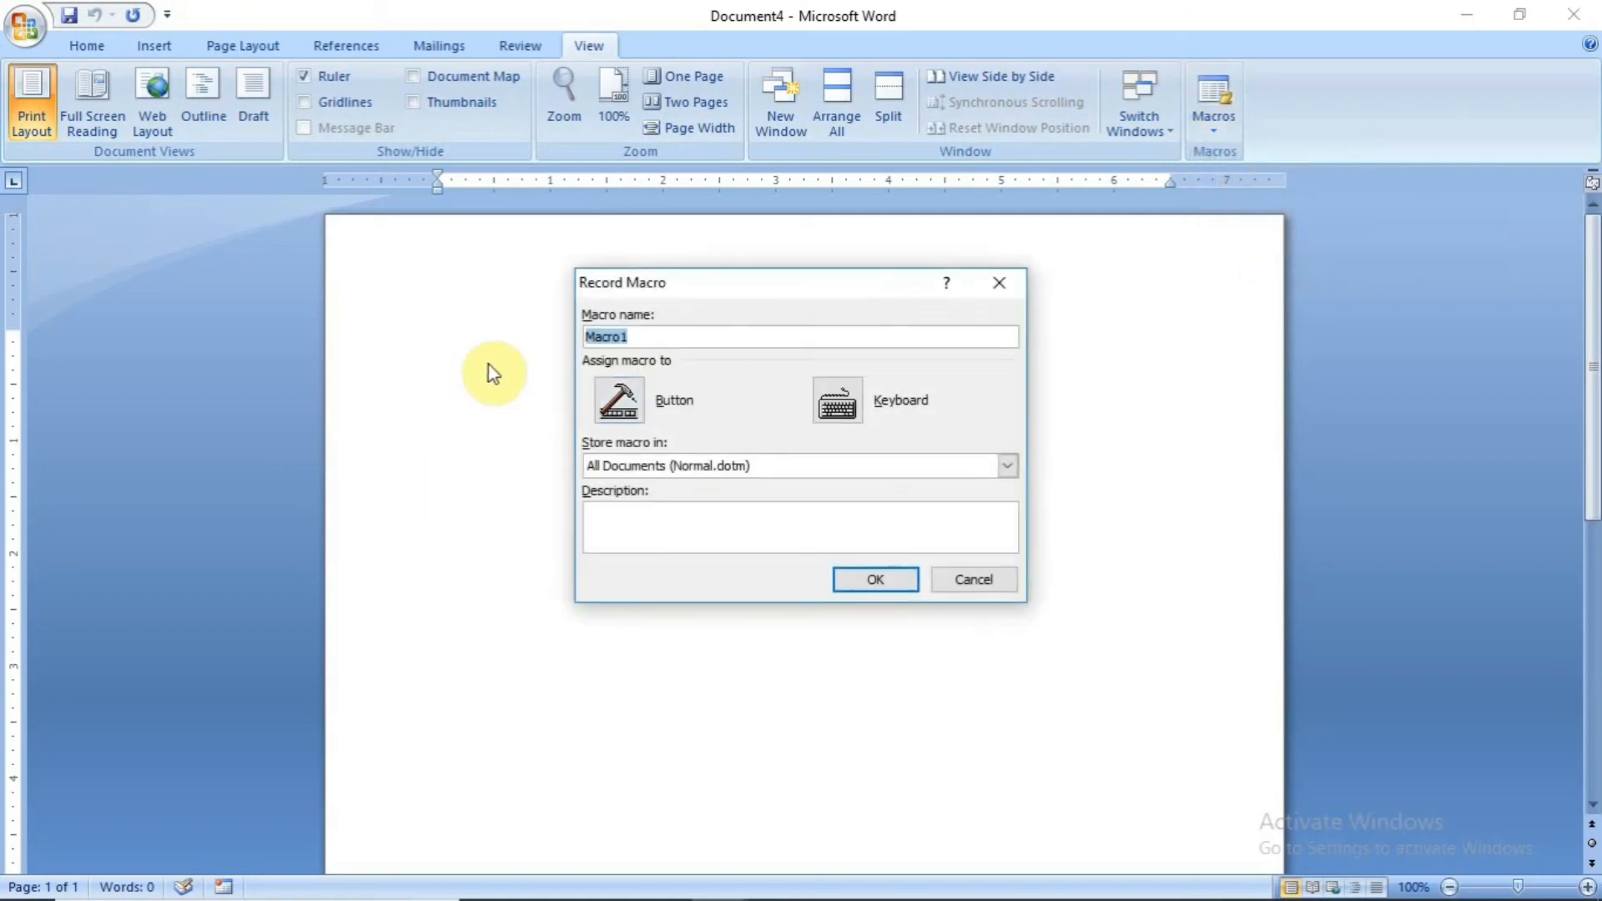
left_click(874, 580)
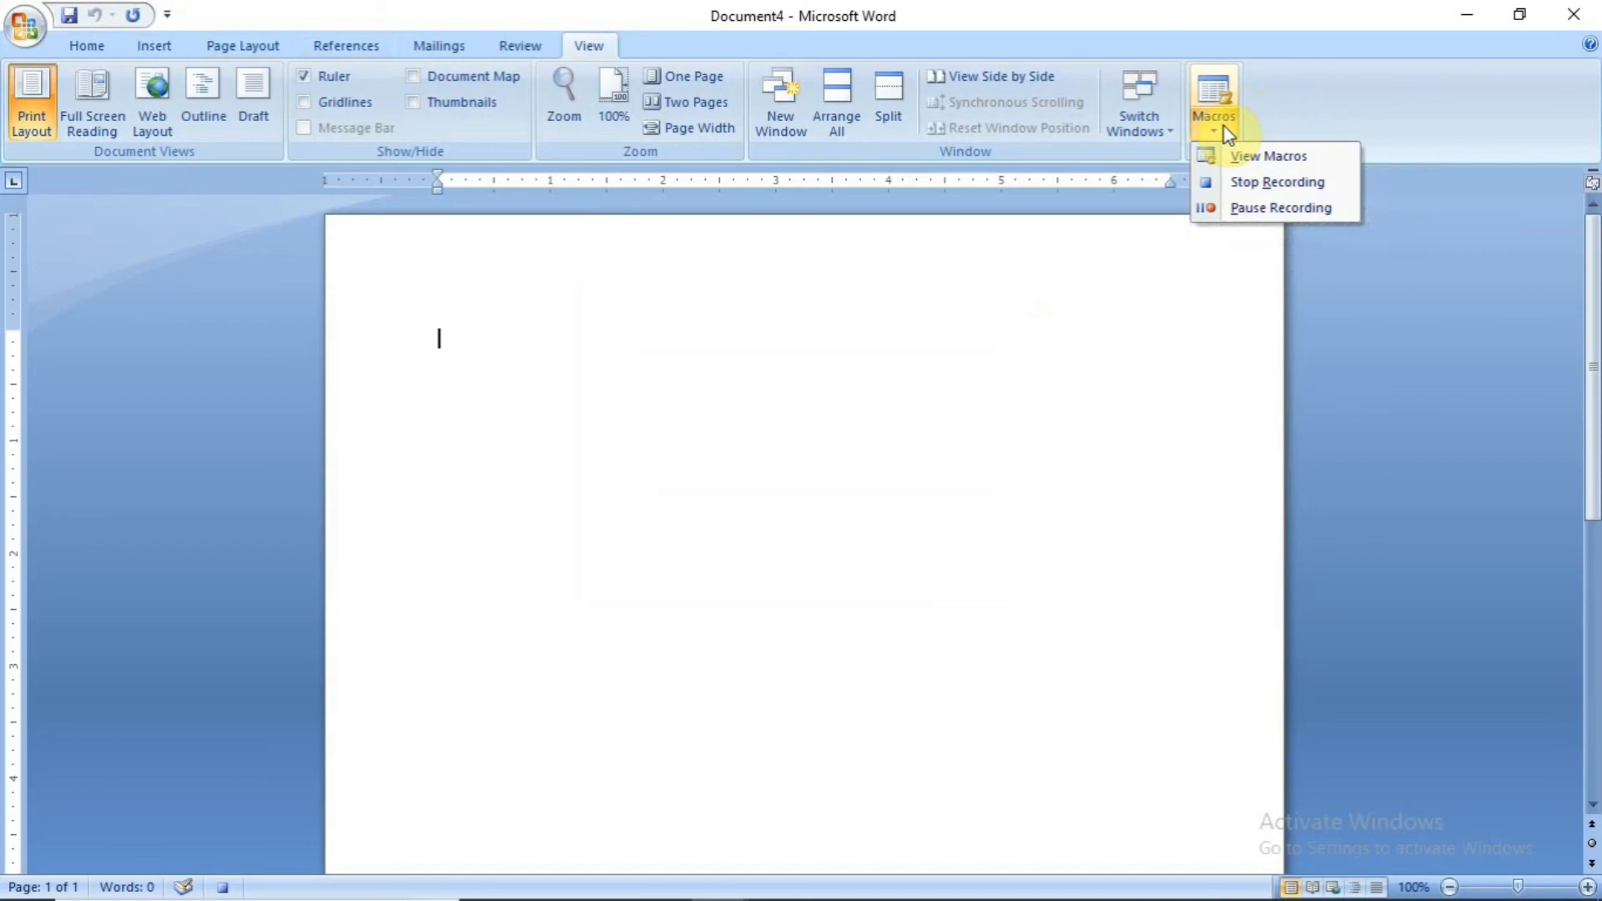
left_click(659, 435)
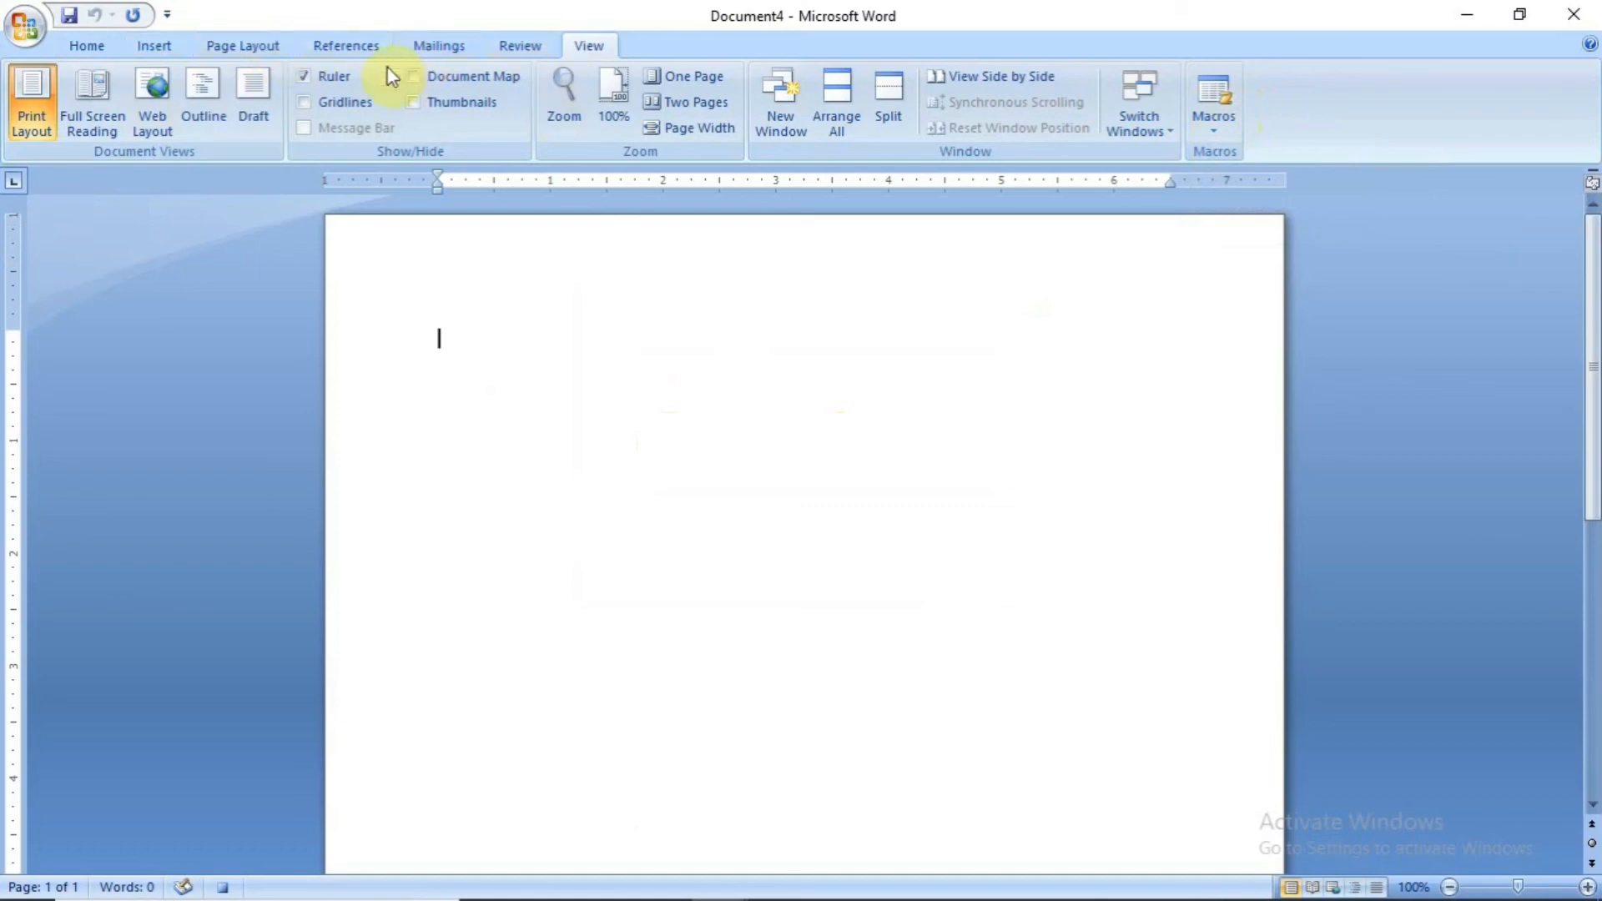
Step: Draw a rectangle about 7" wide and 4.2" high, and a circle about 2.1" across inside its upper-left area
left_click(152, 49)
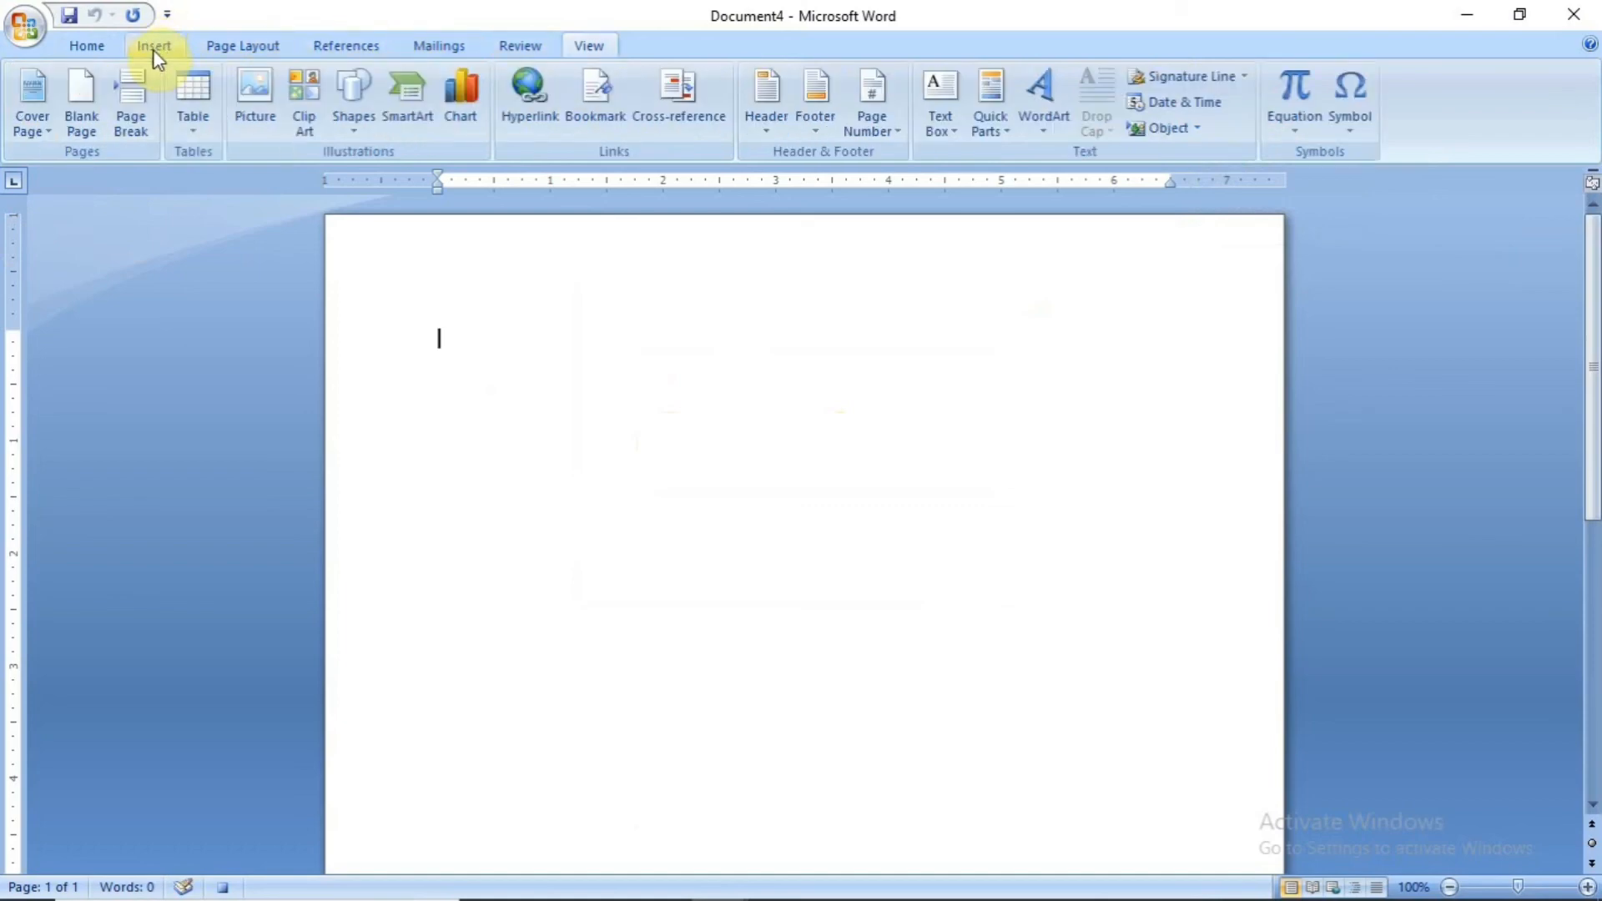
left_click(342, 113)
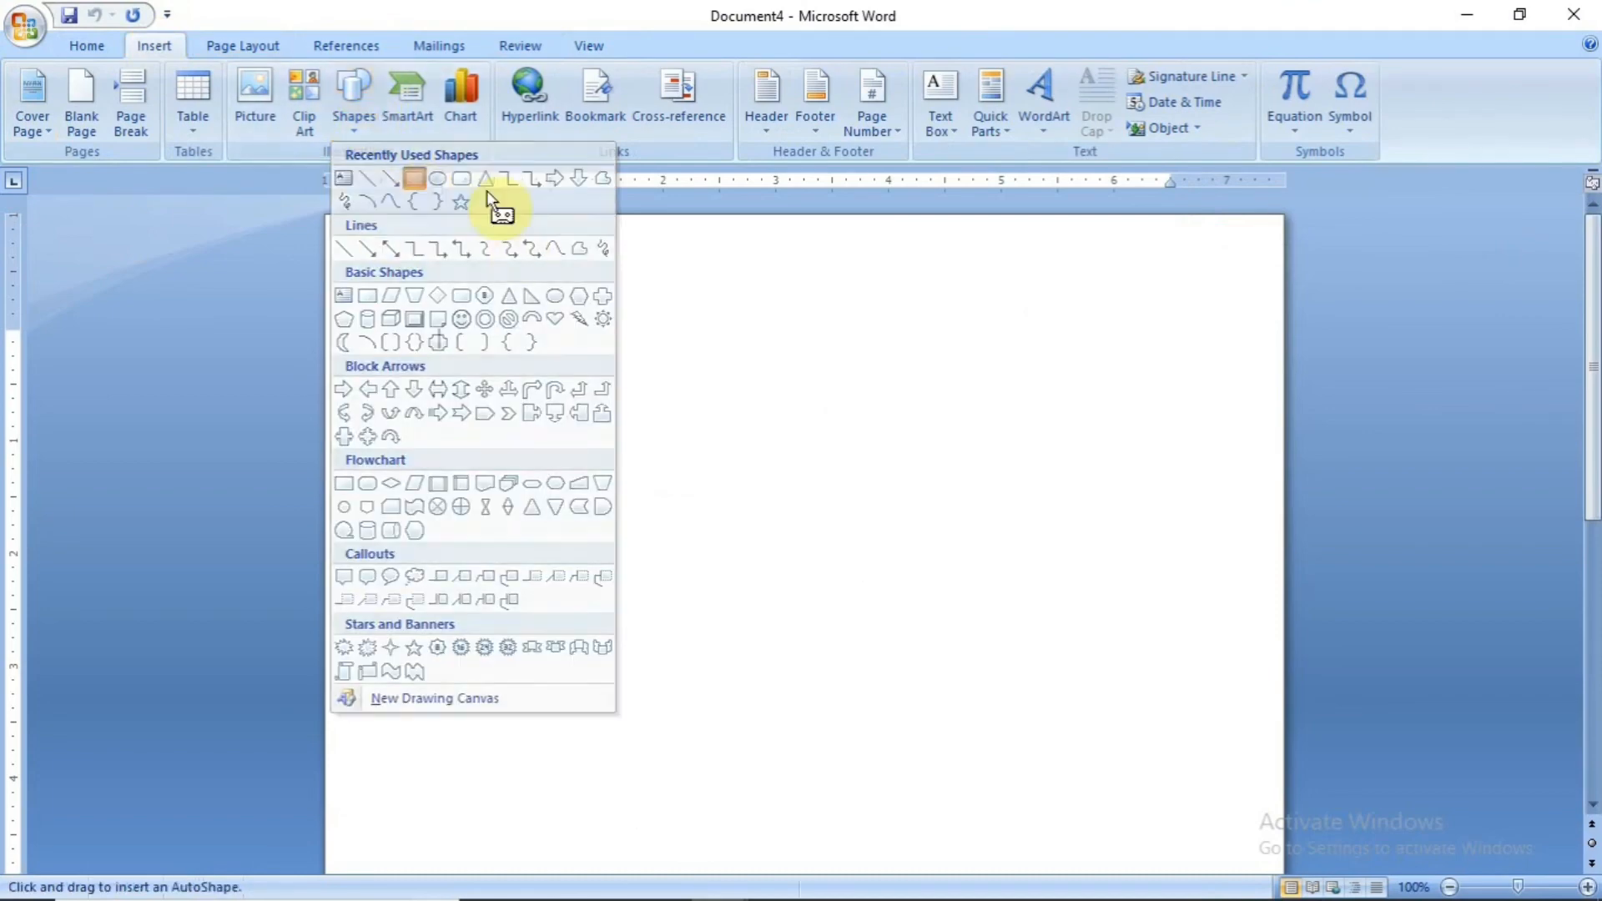
left_click(487, 185)
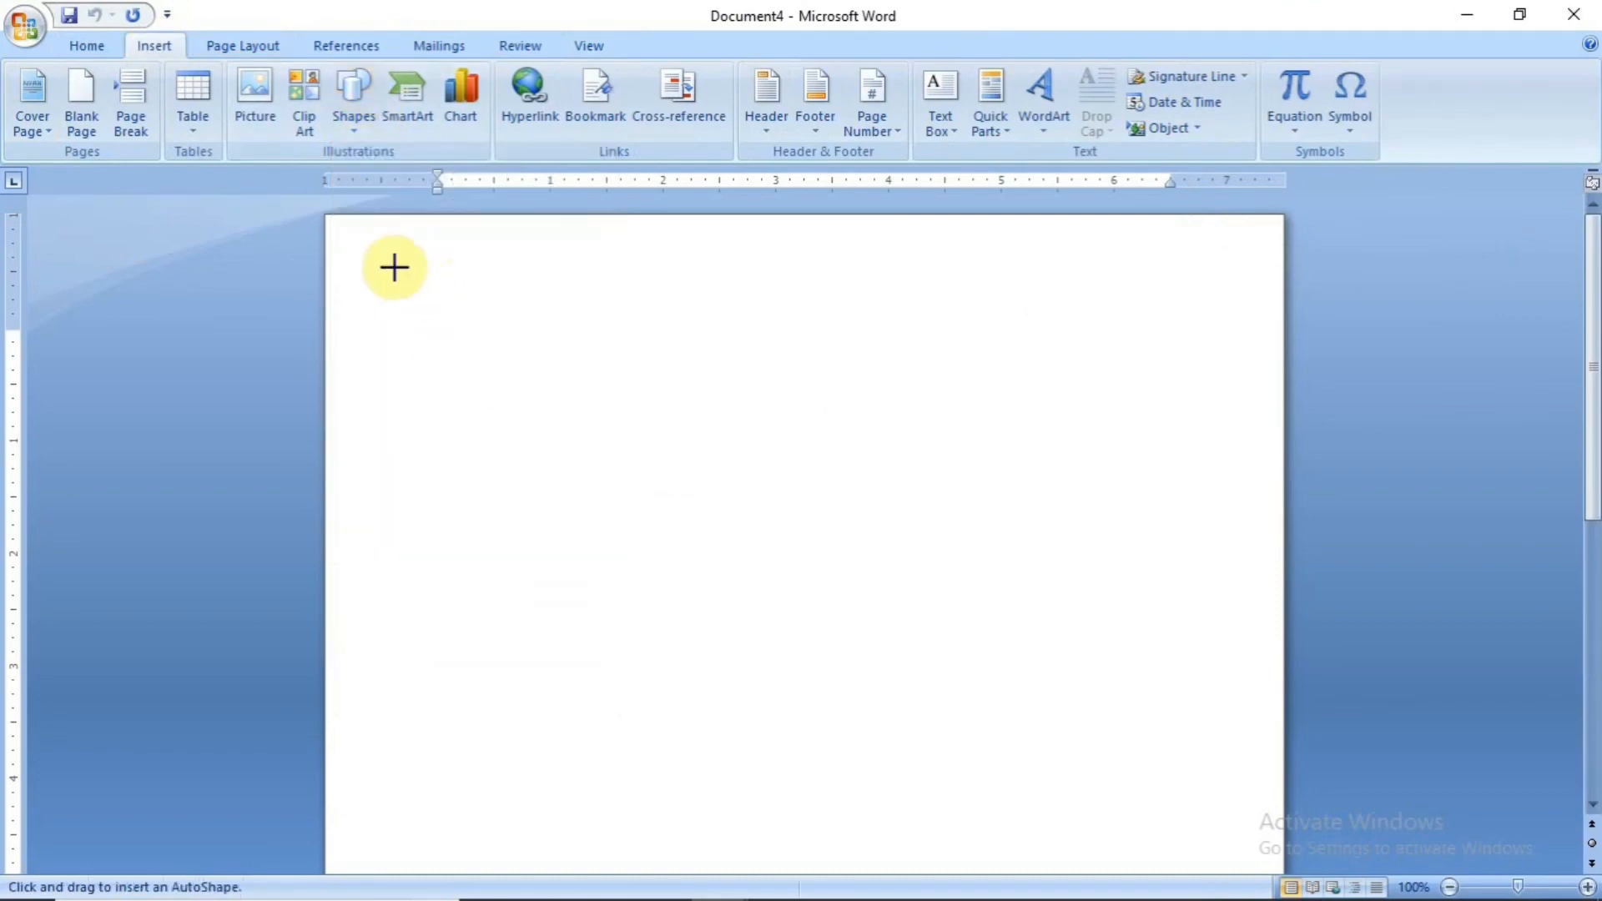
mouse_move(393, 267)
left_mouse_down()
mouse_move(626, 547)
mouse_move(869, 601)
mouse_move(1091, 740)
mouse_move(1183, 736)
left_mouse_up()
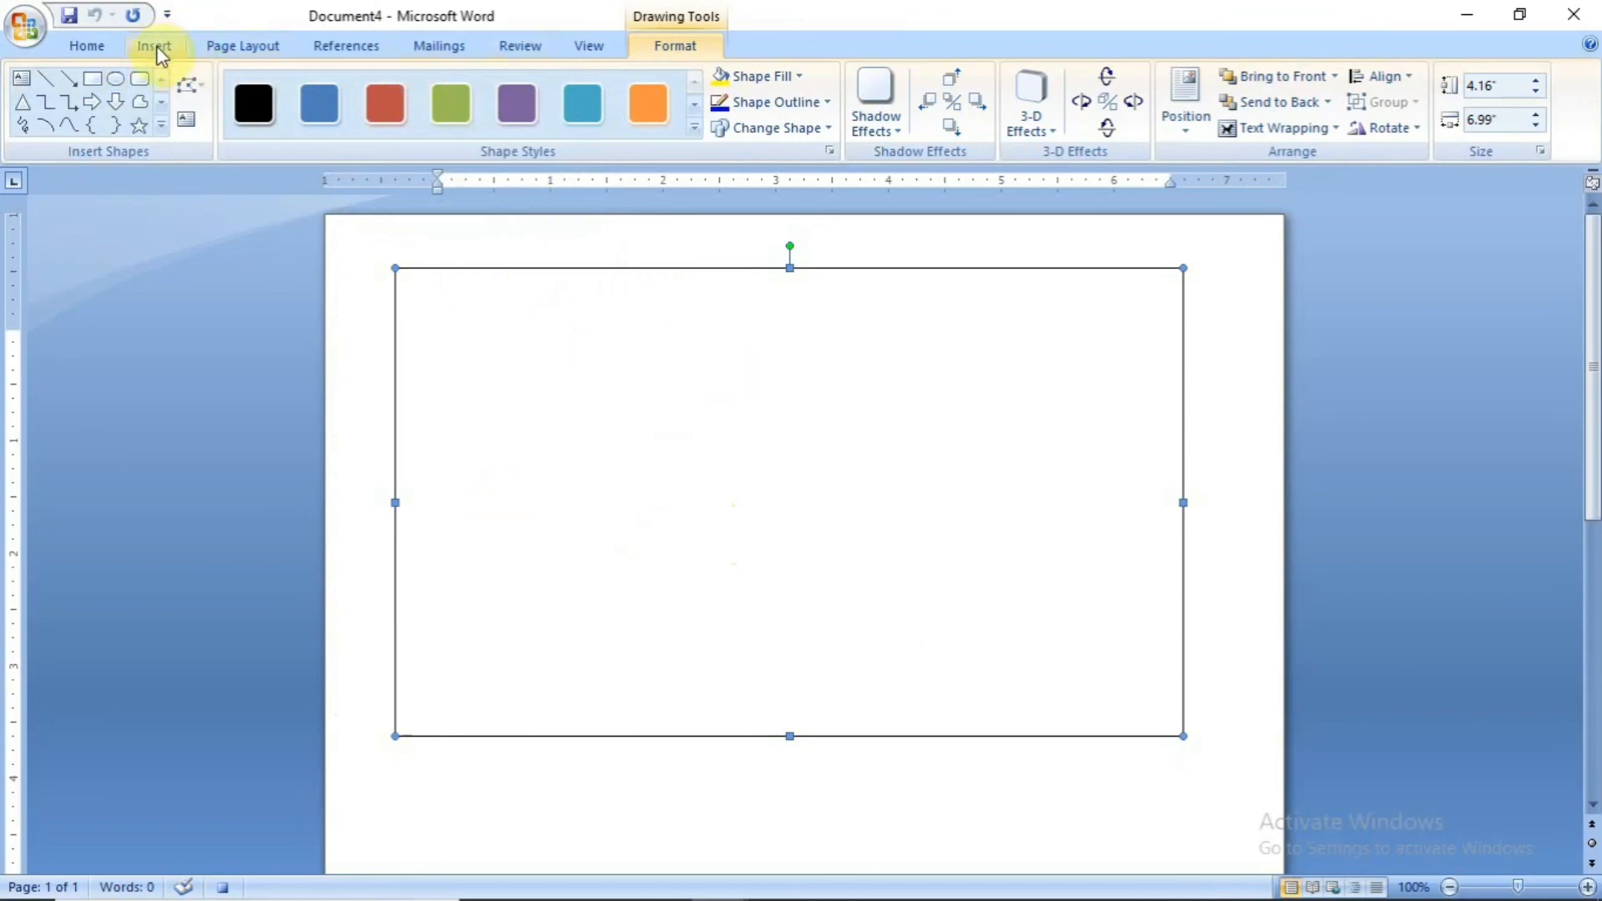
left_click(116, 78)
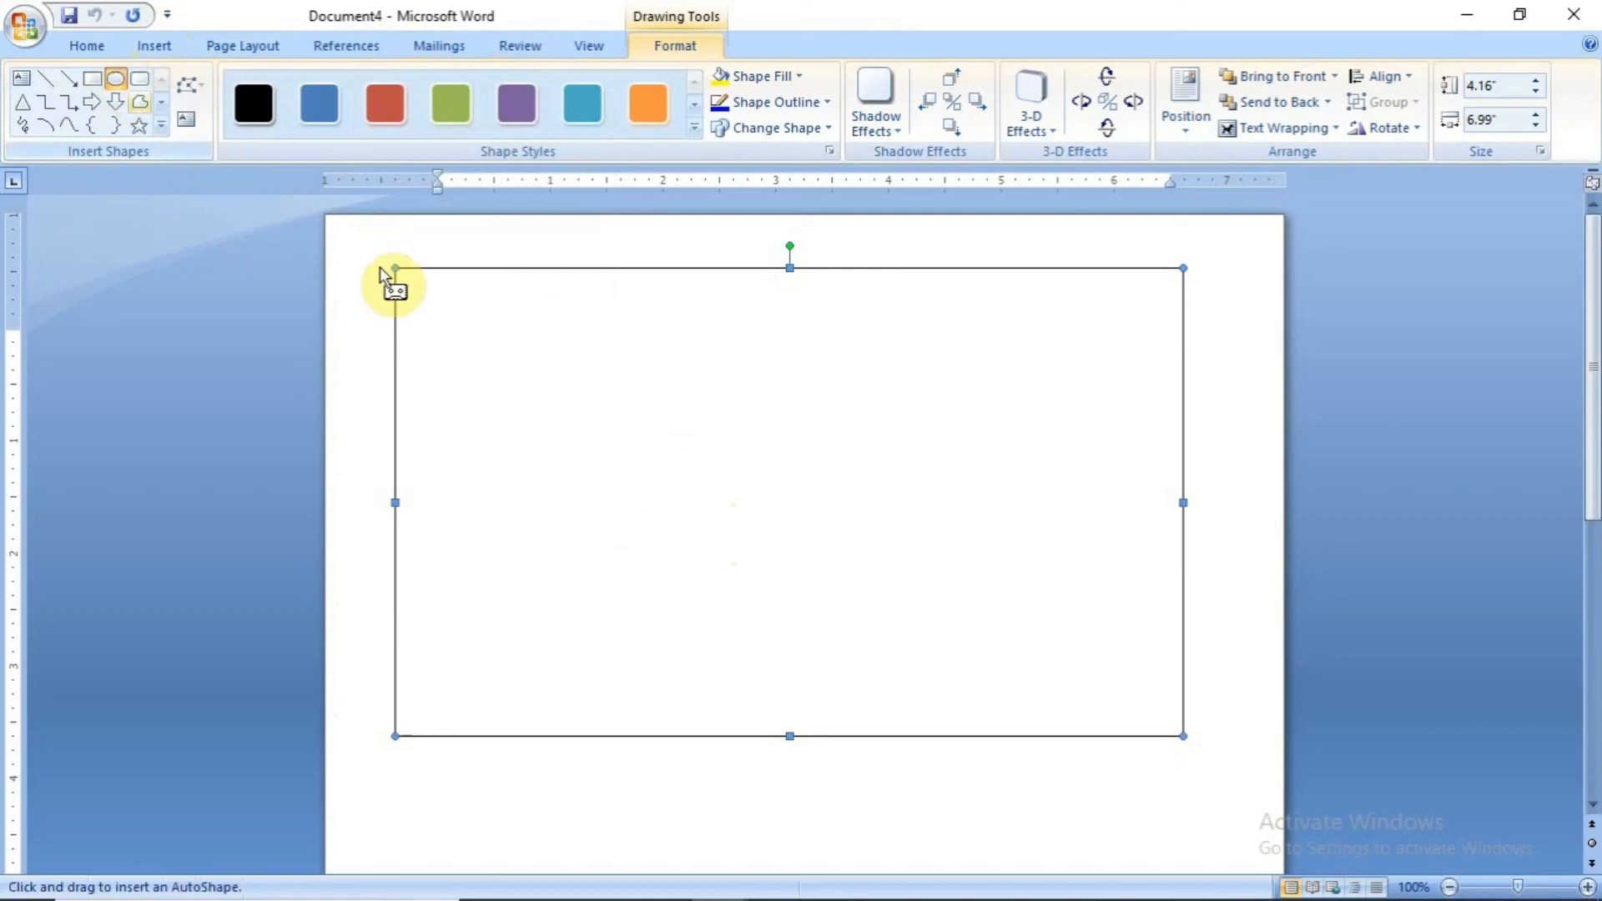
left_click_drag(456, 322, 698, 554)
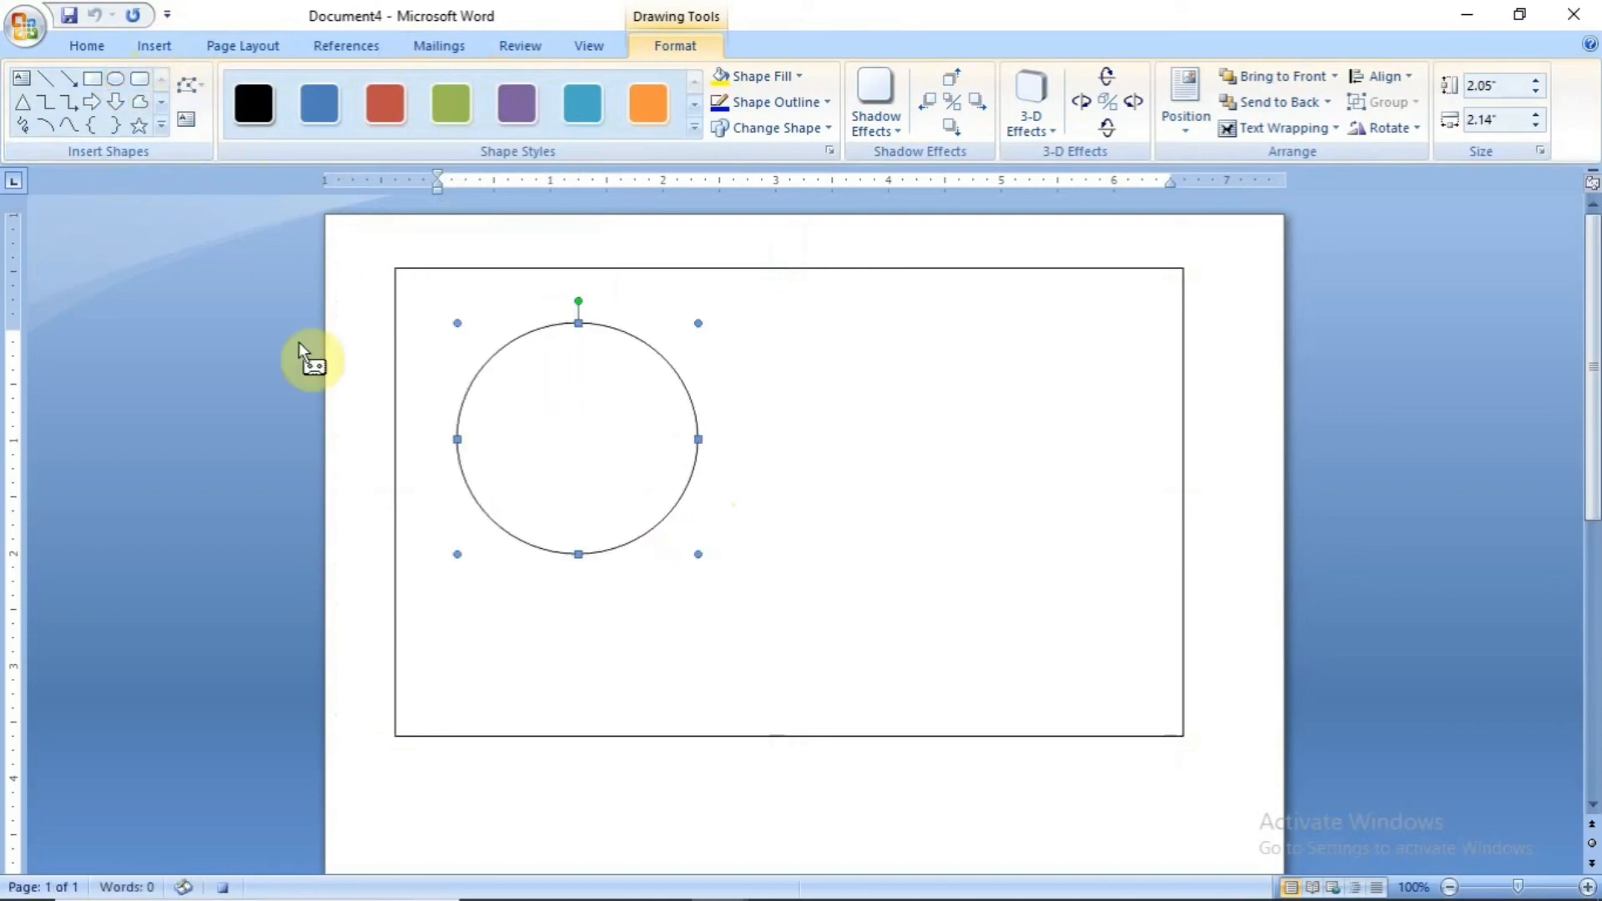
Step: Draw a second circle about 2.5" across in the right half of the rectangle and apply the orange shape style to it
left_click(115, 78)
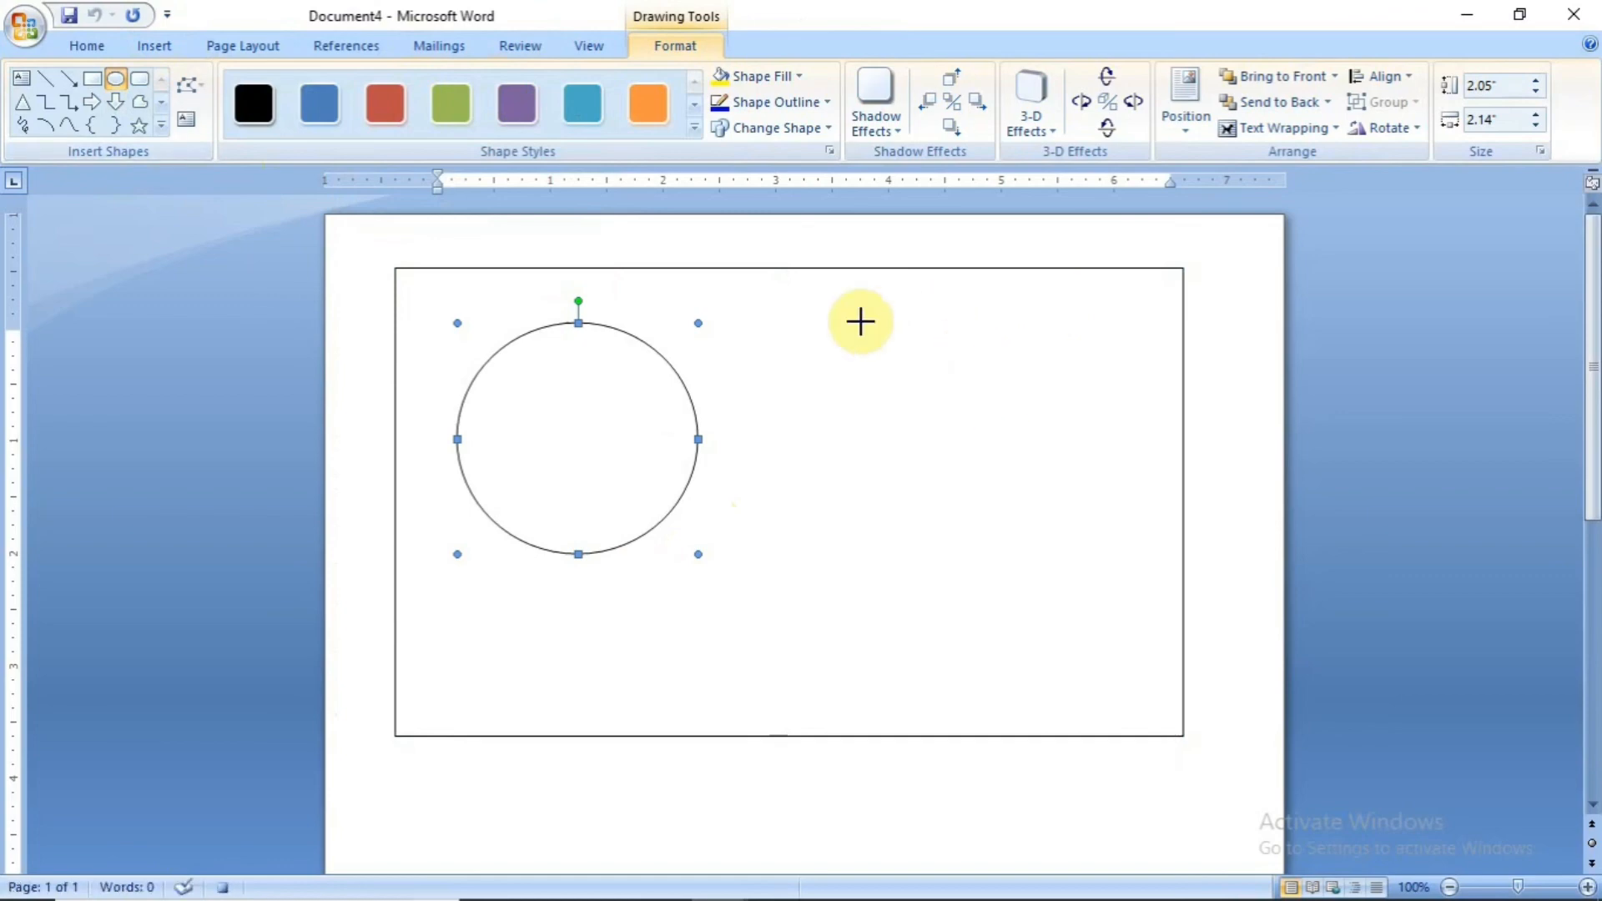
left_click_drag(861, 321, 1097, 602)
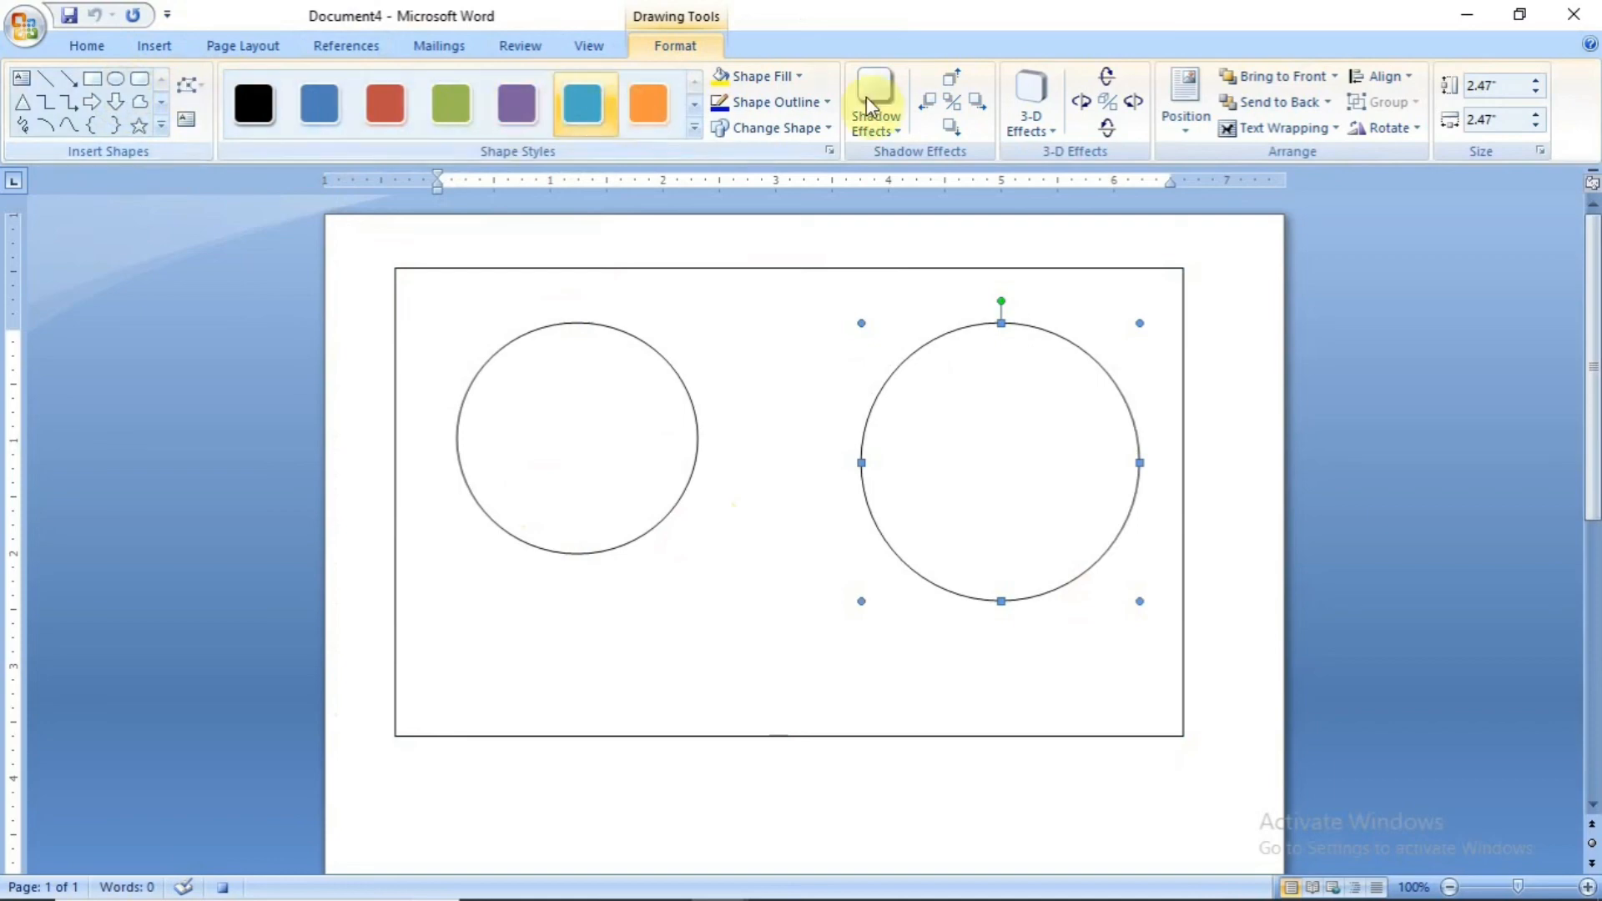
left_click(660, 105)
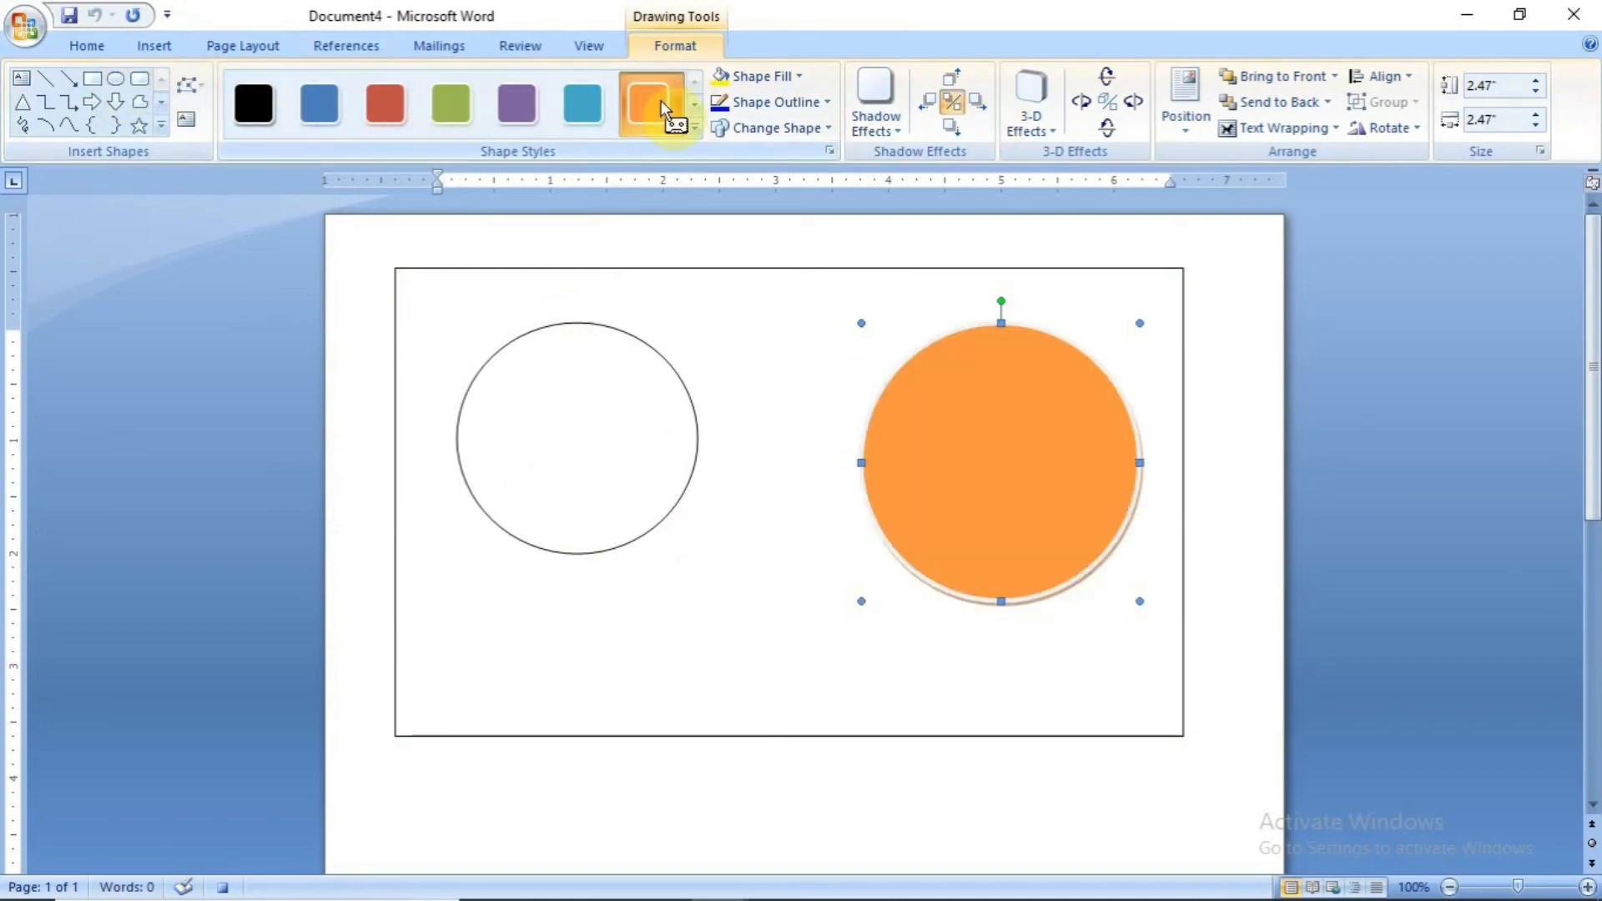
Step: Apply the green shape style to the smaller circle and the purple shape style to the surrounding rectangle
left_click(529, 386)
left_click(452, 102)
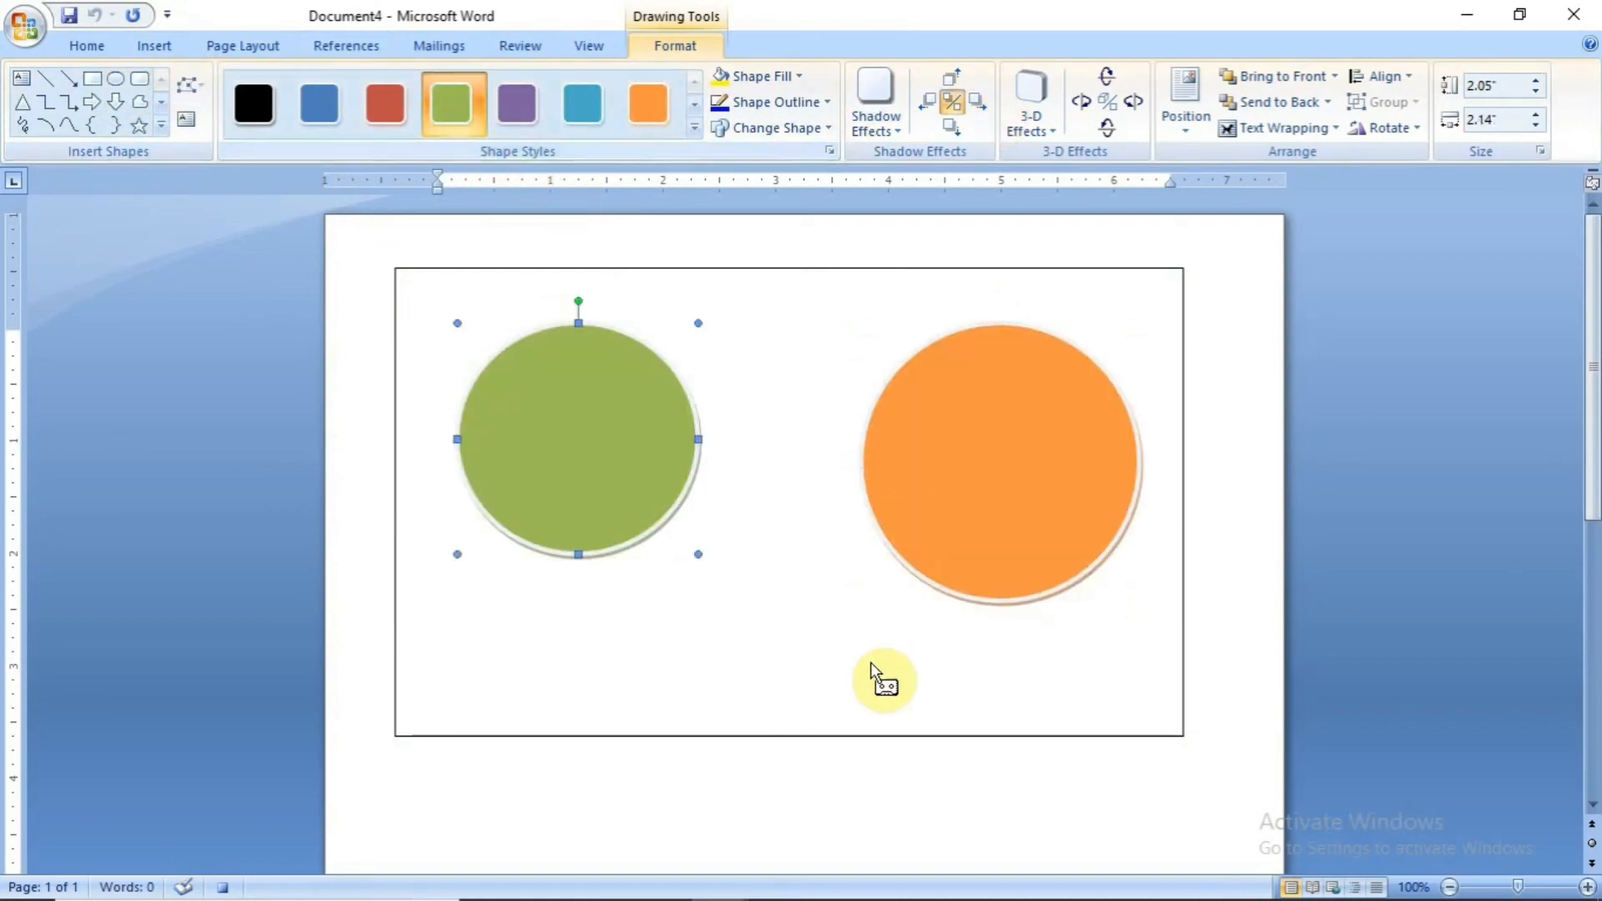
left_click(804, 644)
left_click(524, 110)
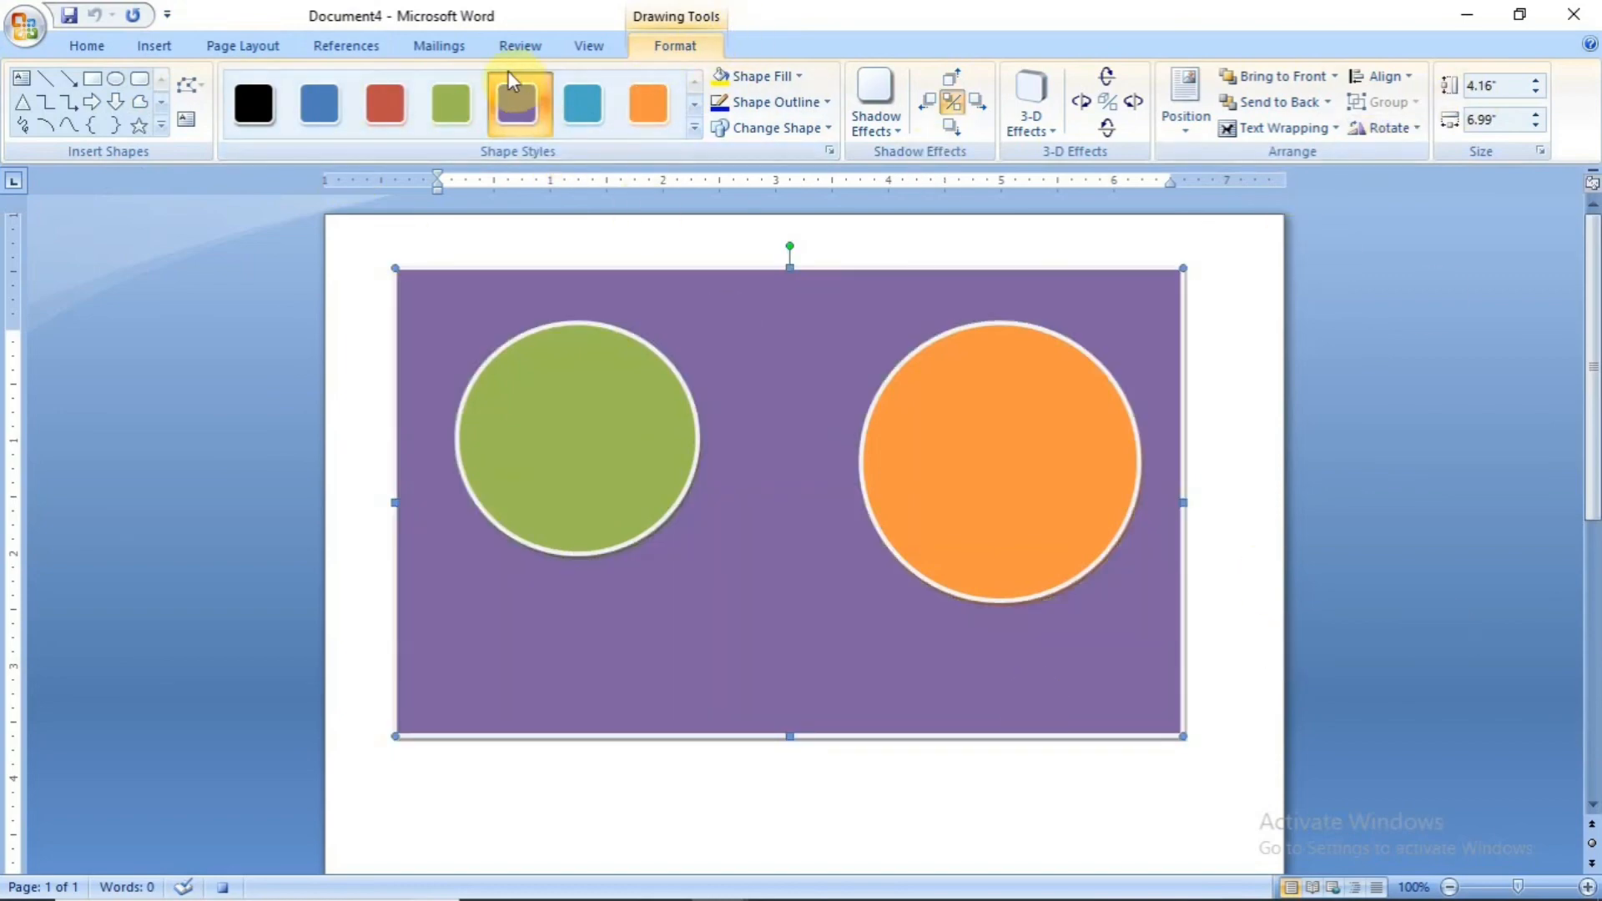
Step: Stop recording the macro
left_click(75, 55)
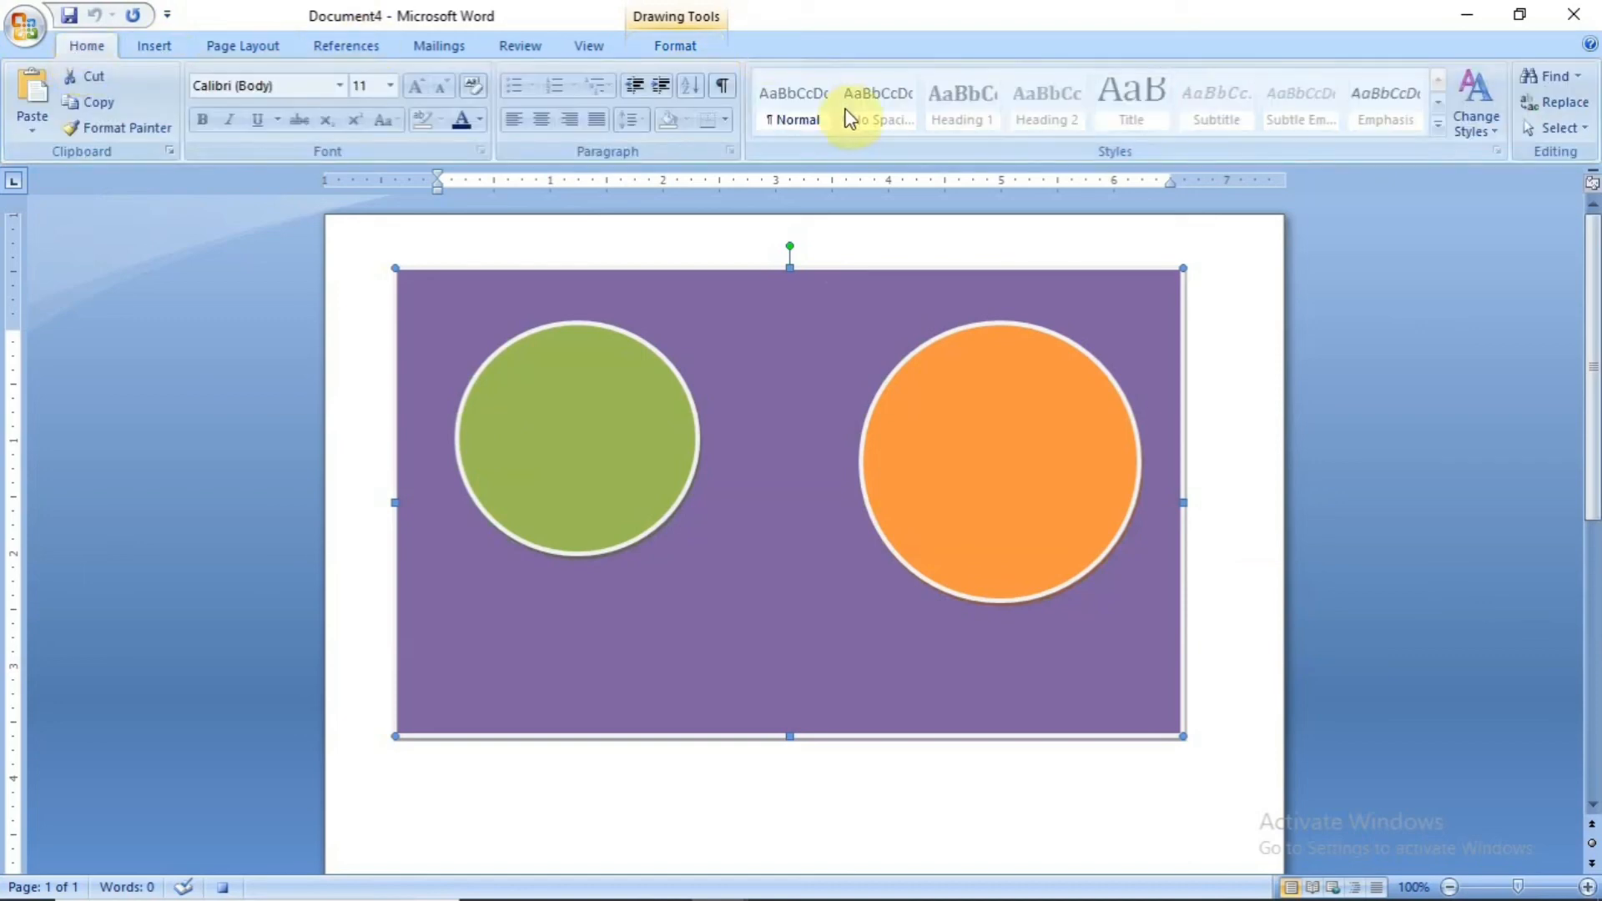
left_click(606, 53)
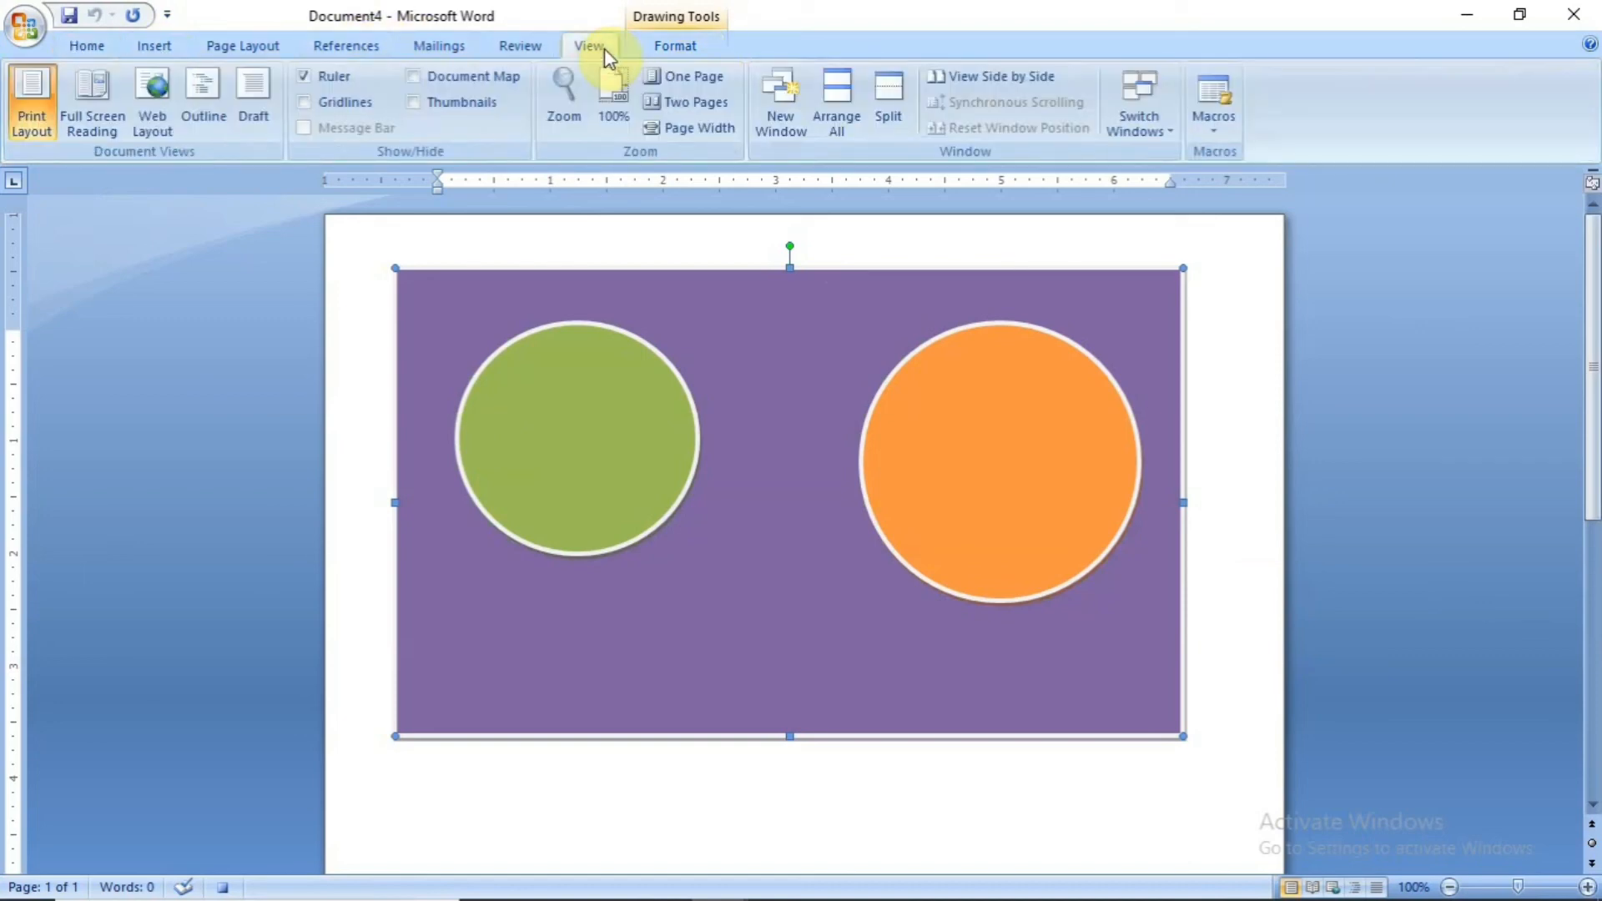
left_click(1214, 121)
left_click(1235, 181)
Step: Create another new document from the Blank document template
left_click(25, 25)
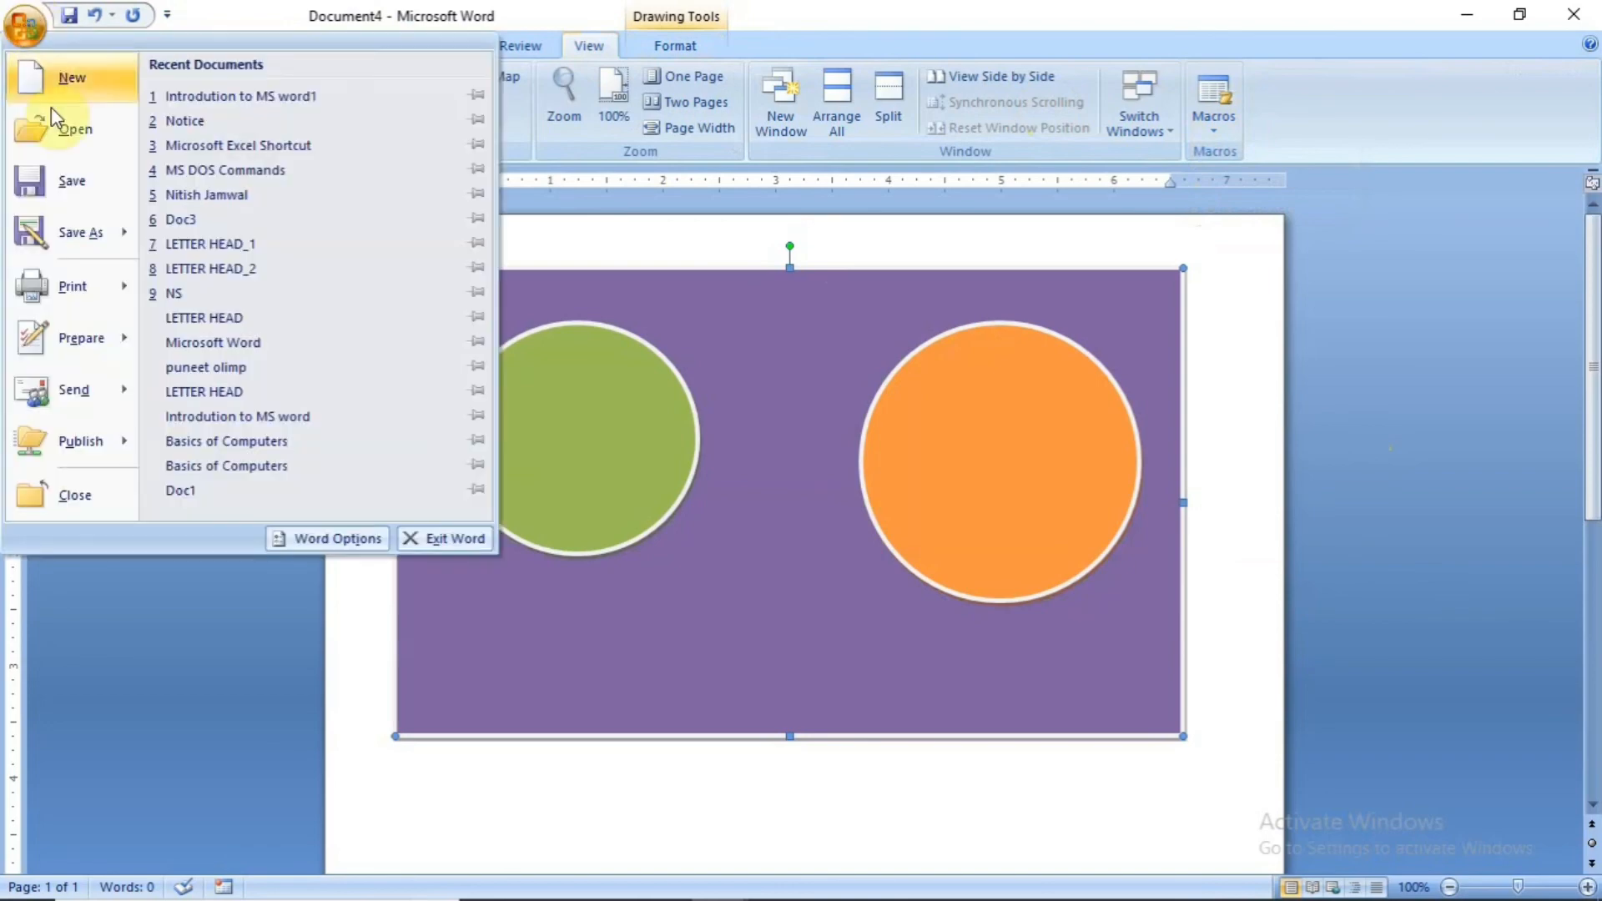
left_click(72, 81)
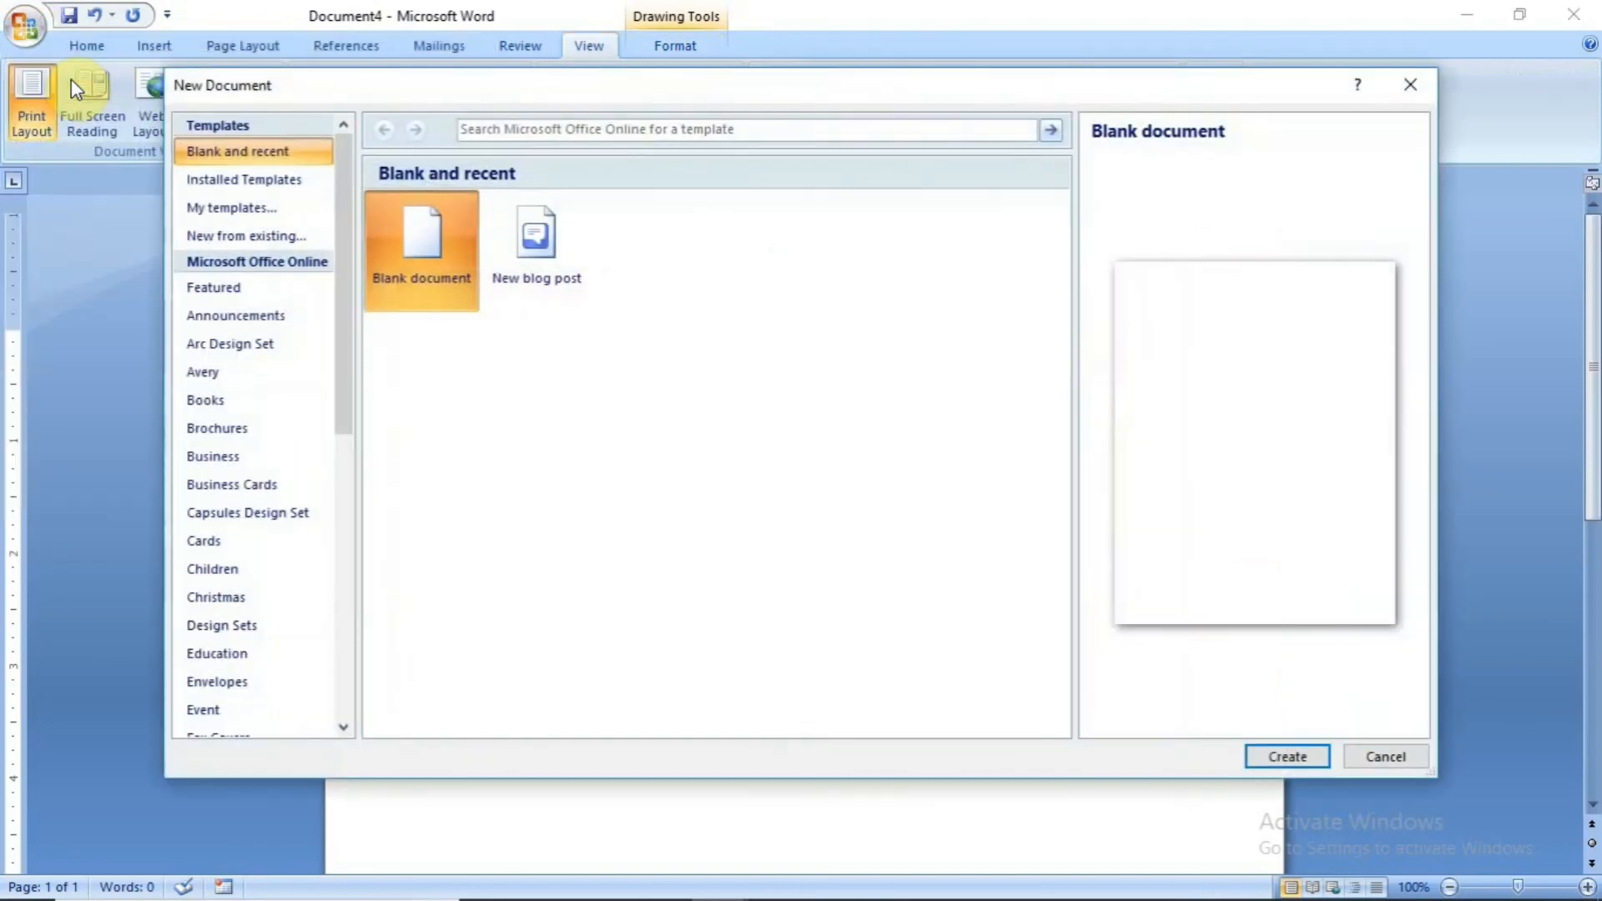
double_click(442, 268)
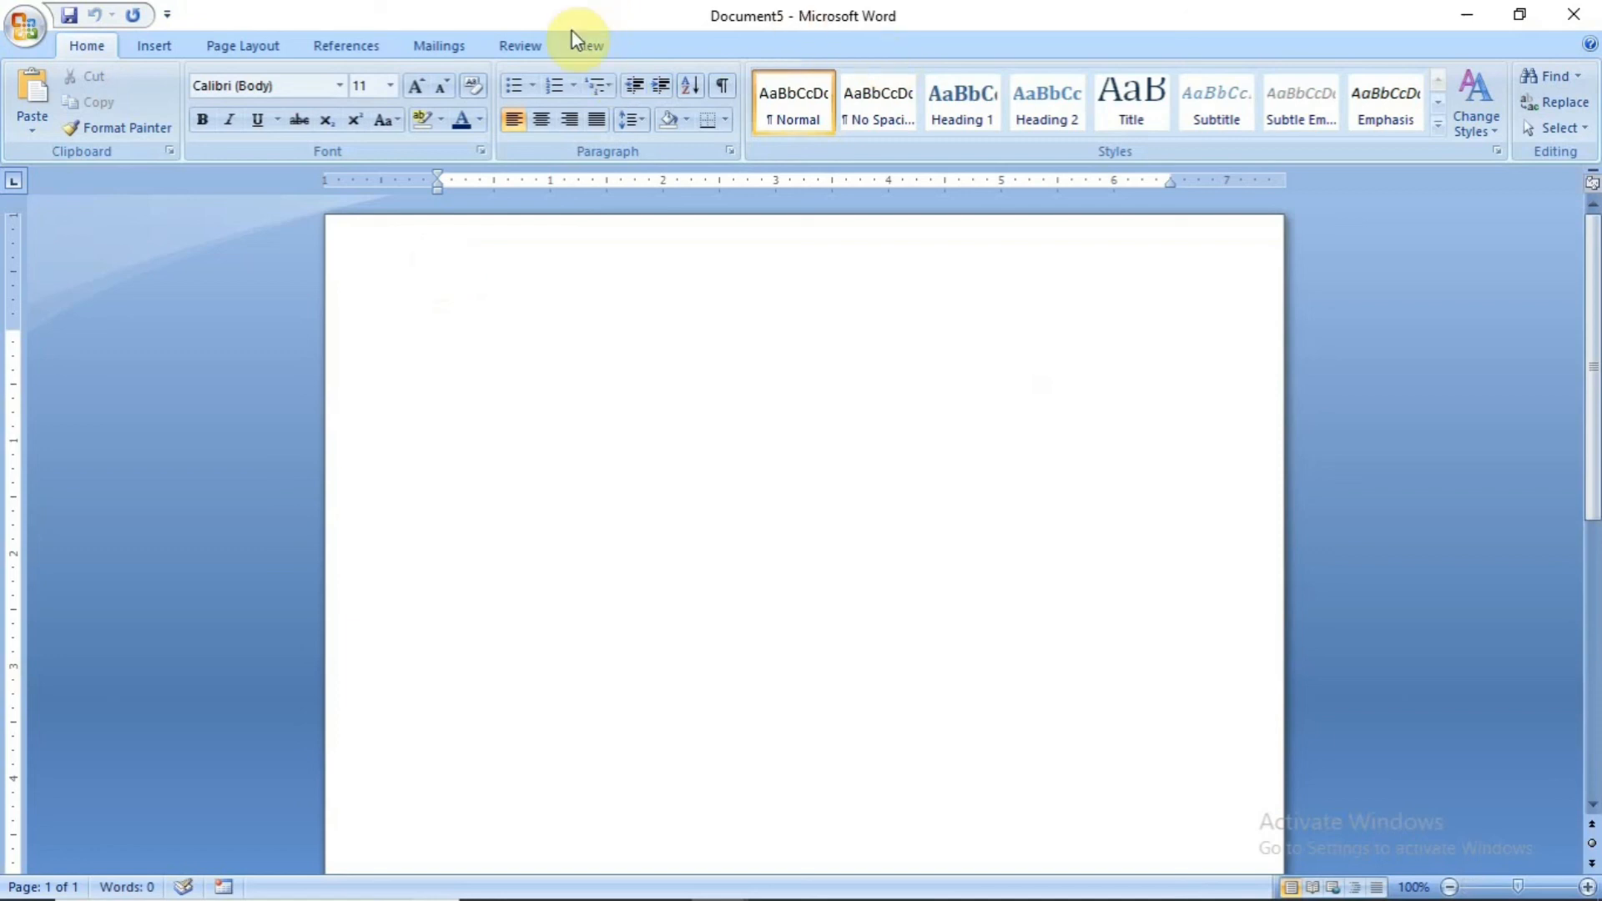
Step: Run Macro1 in the new blank document to reproduce the recorded shapes, and deselect them
left_click(588, 48)
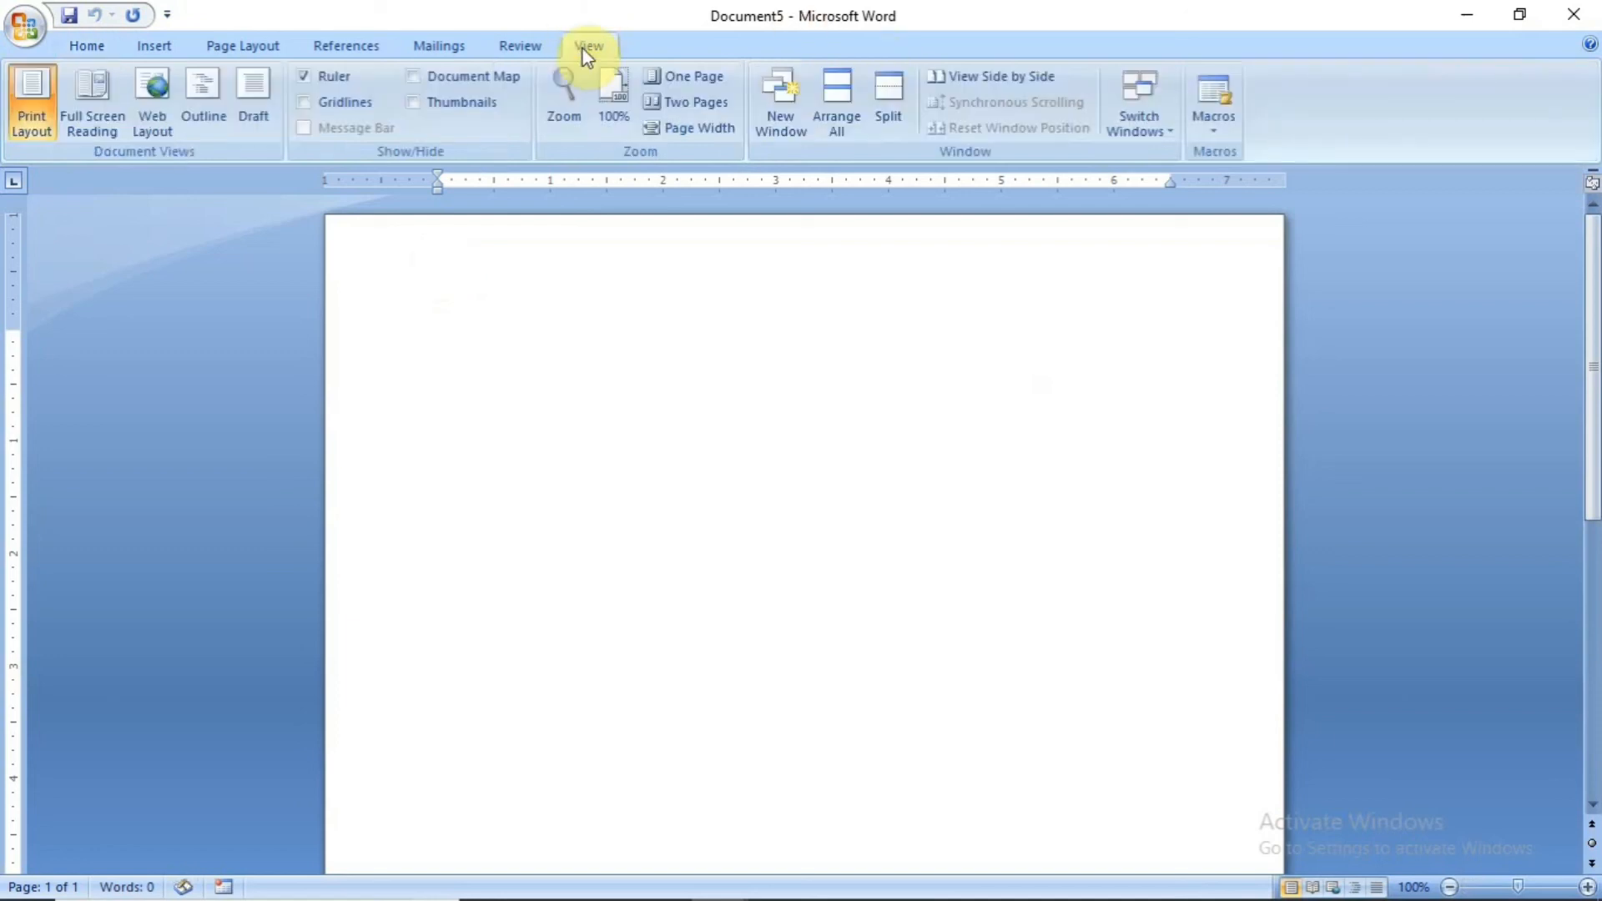
left_click(1213, 117)
left_click(1239, 156)
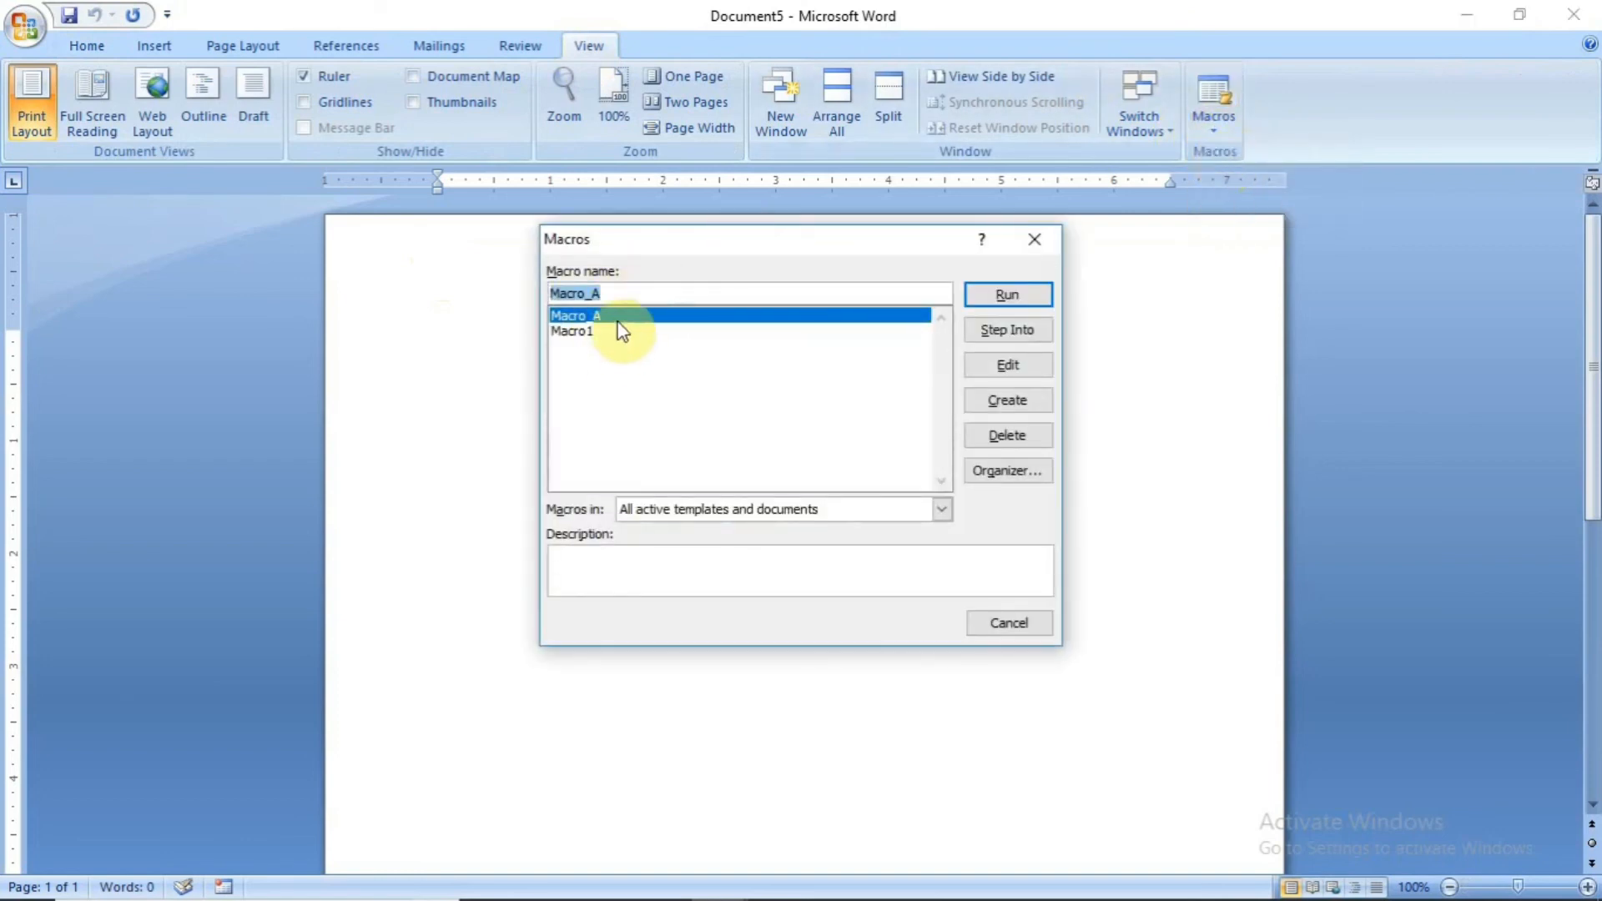
left_click(576, 334)
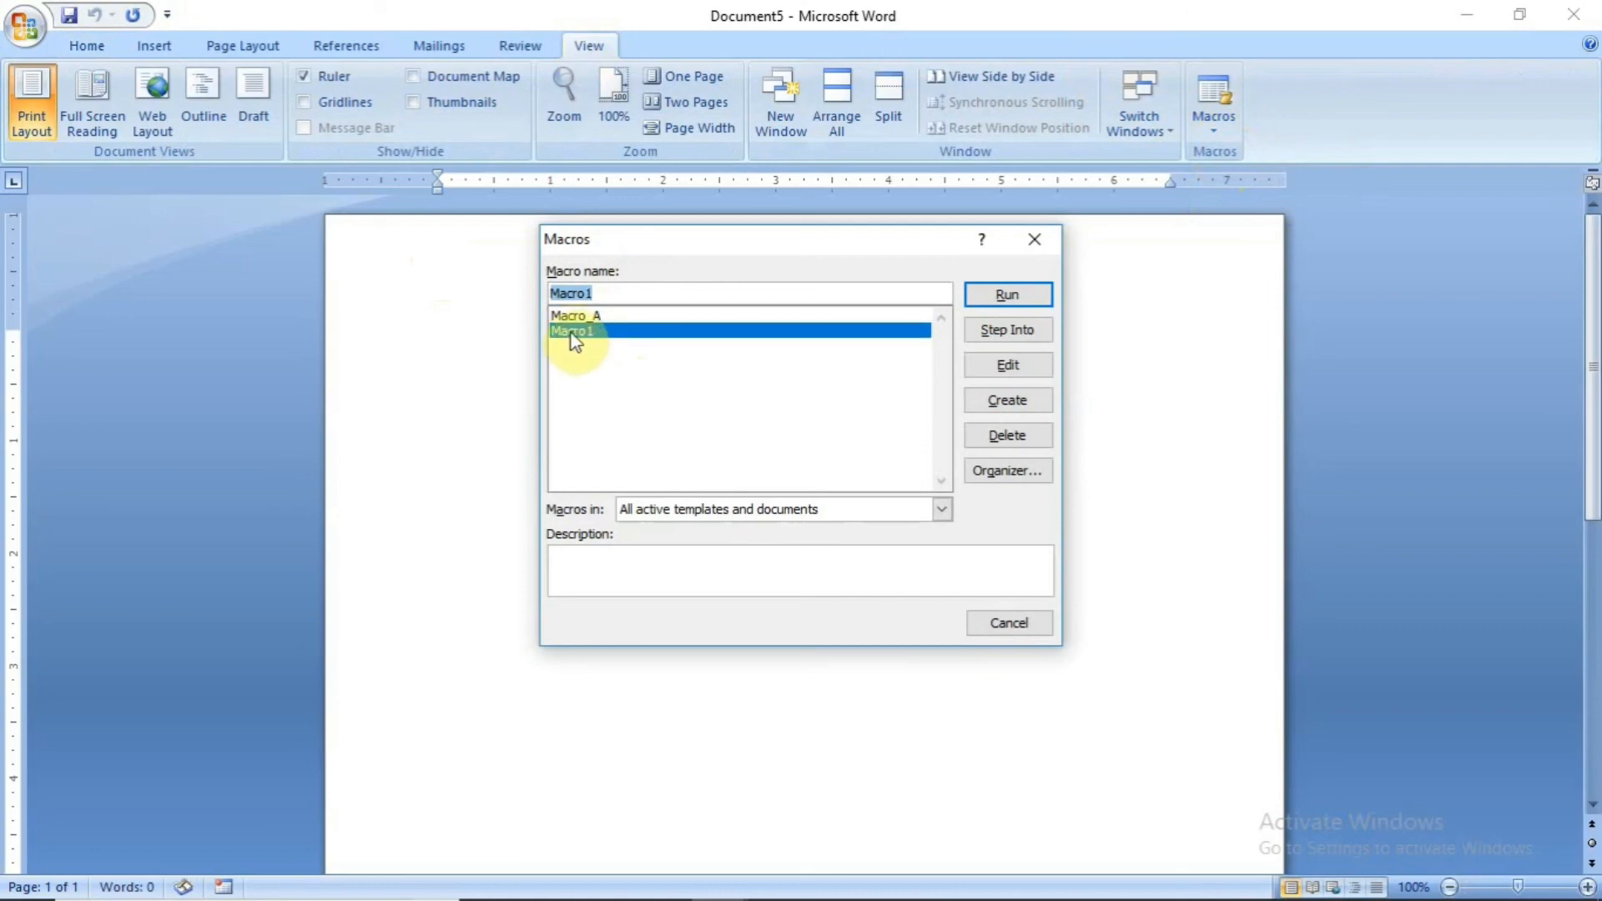
double_click(571, 332)
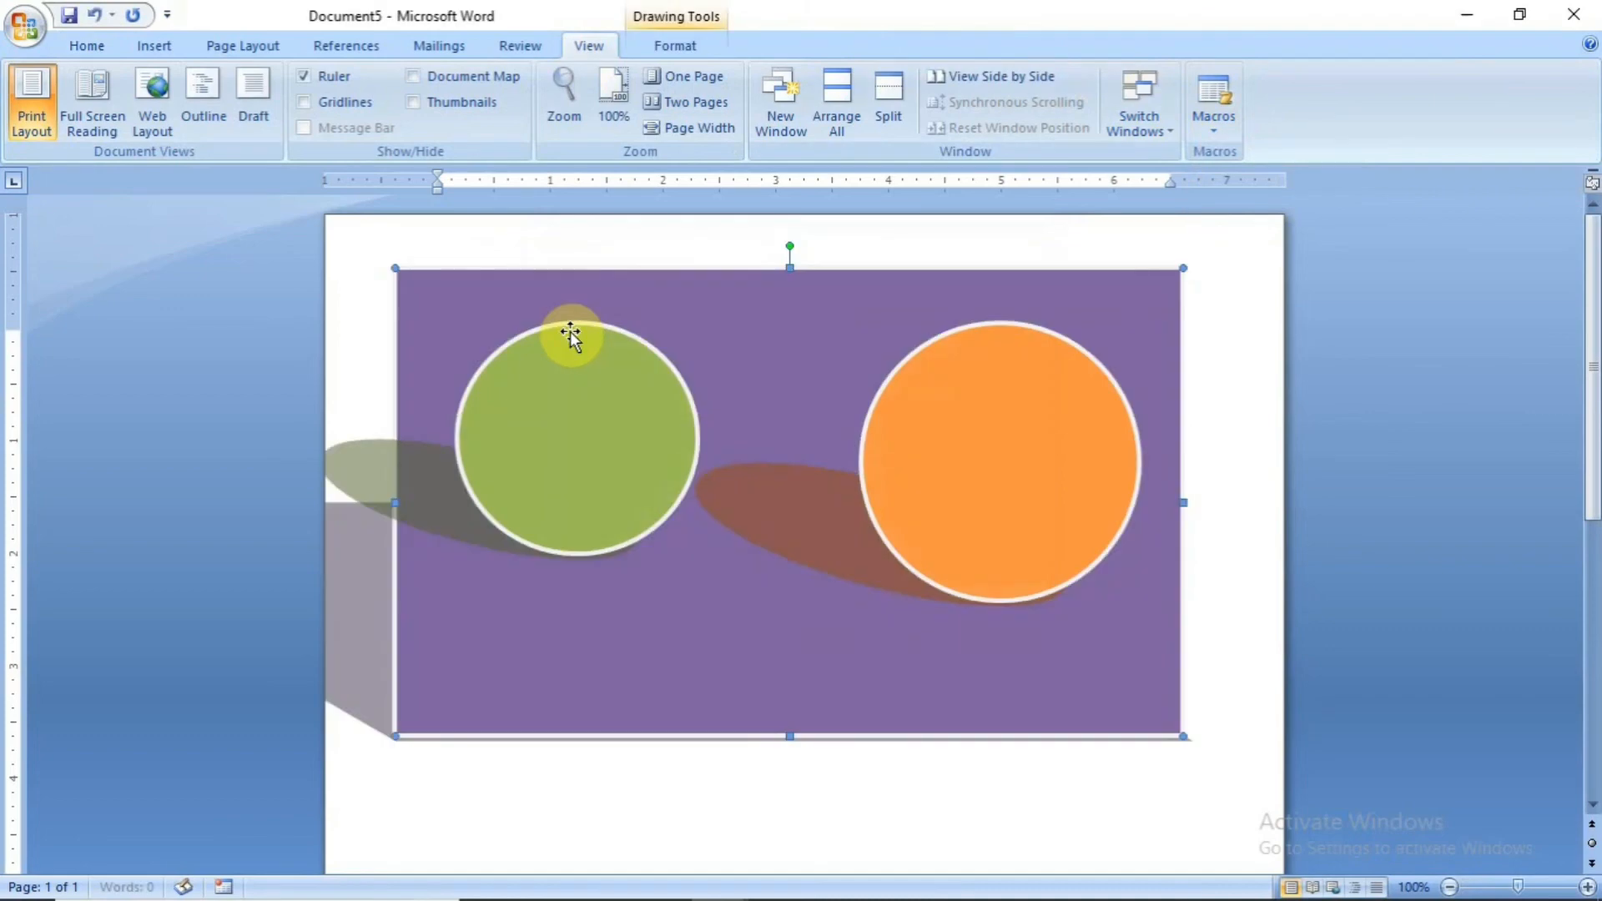
left_click(1307, 619)
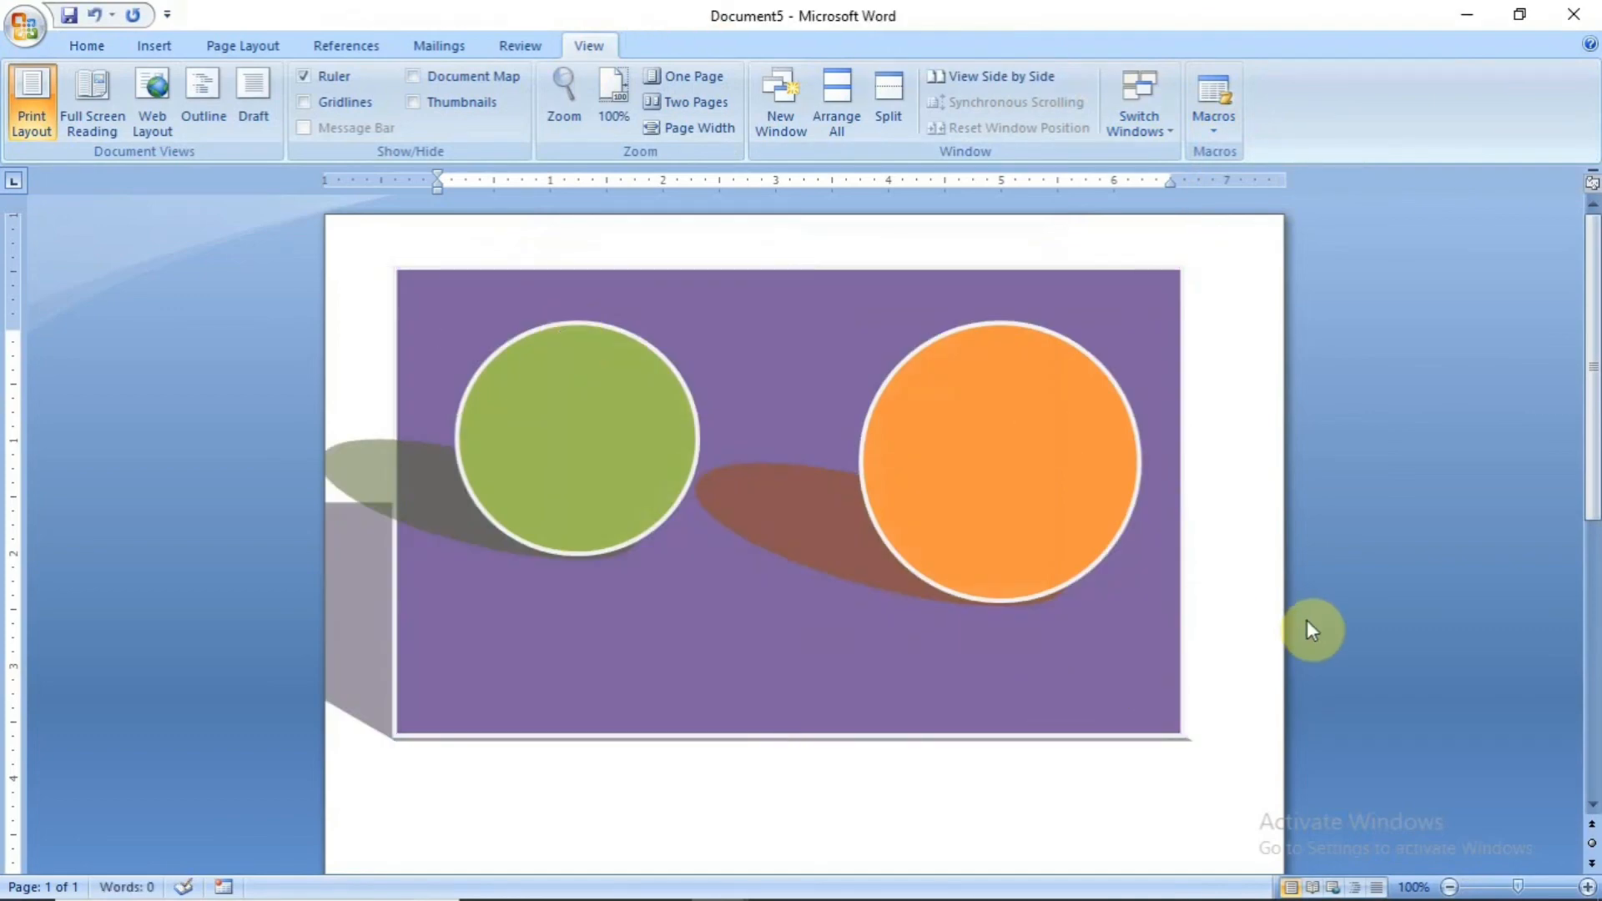